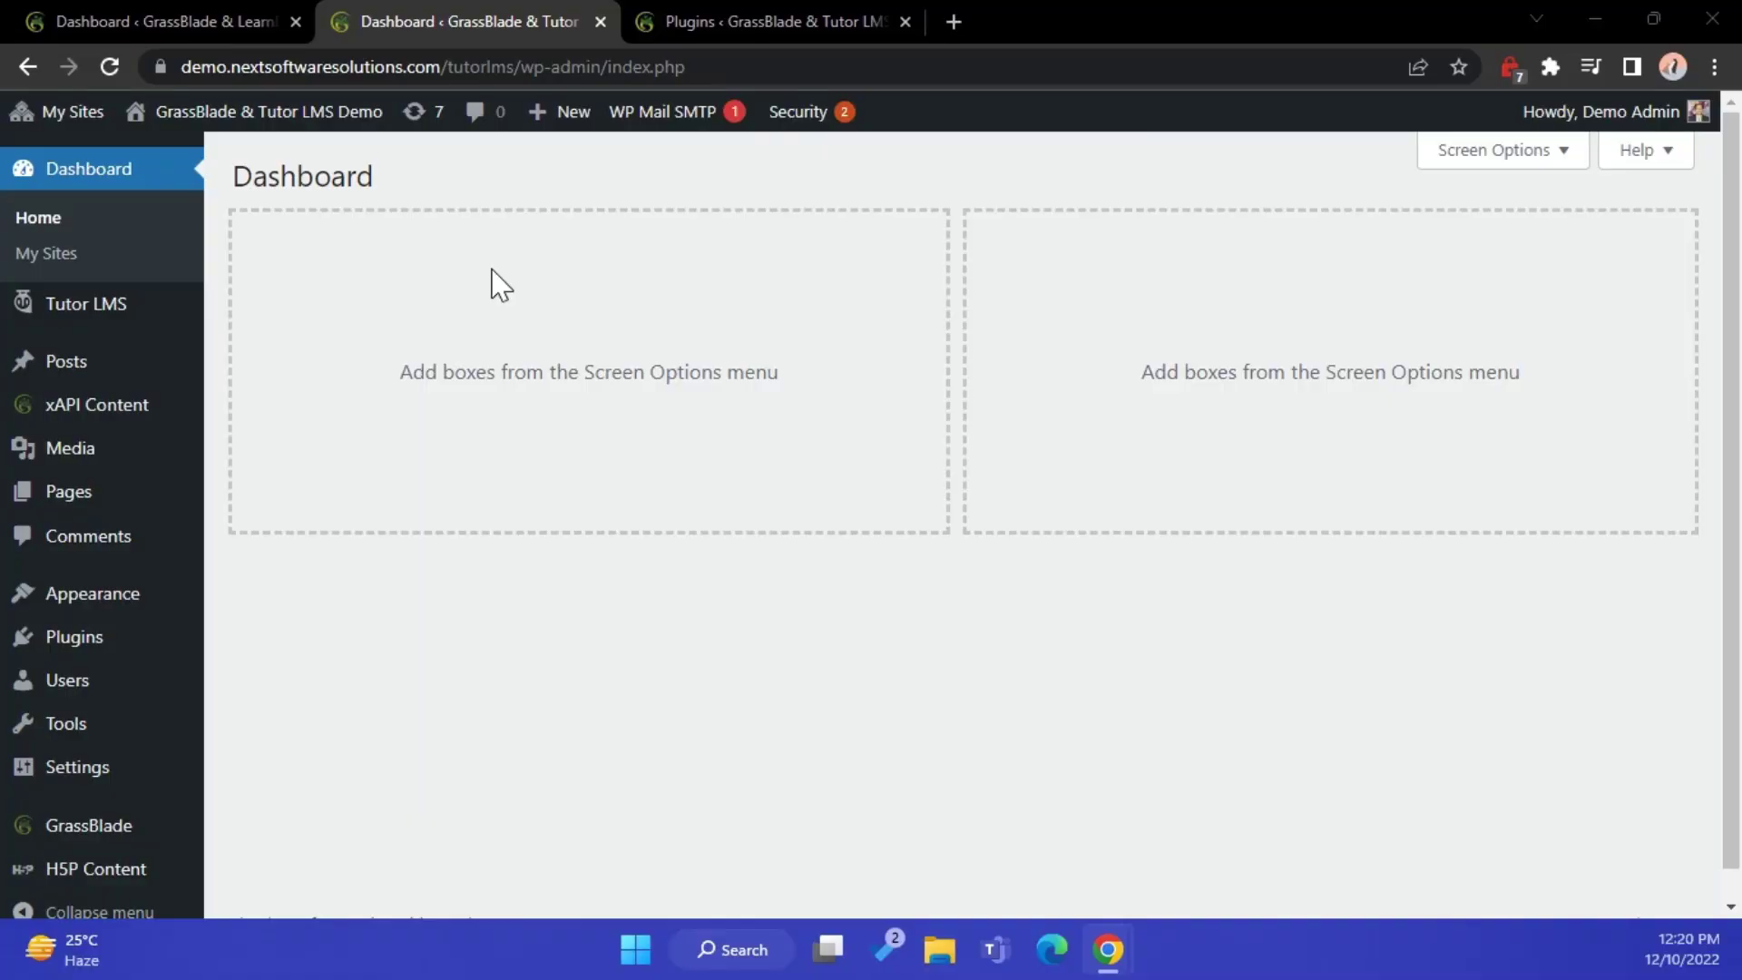
Open the site's installed plugins and review the active GrassBlade and Tutor LMS plugins
click(99, 652)
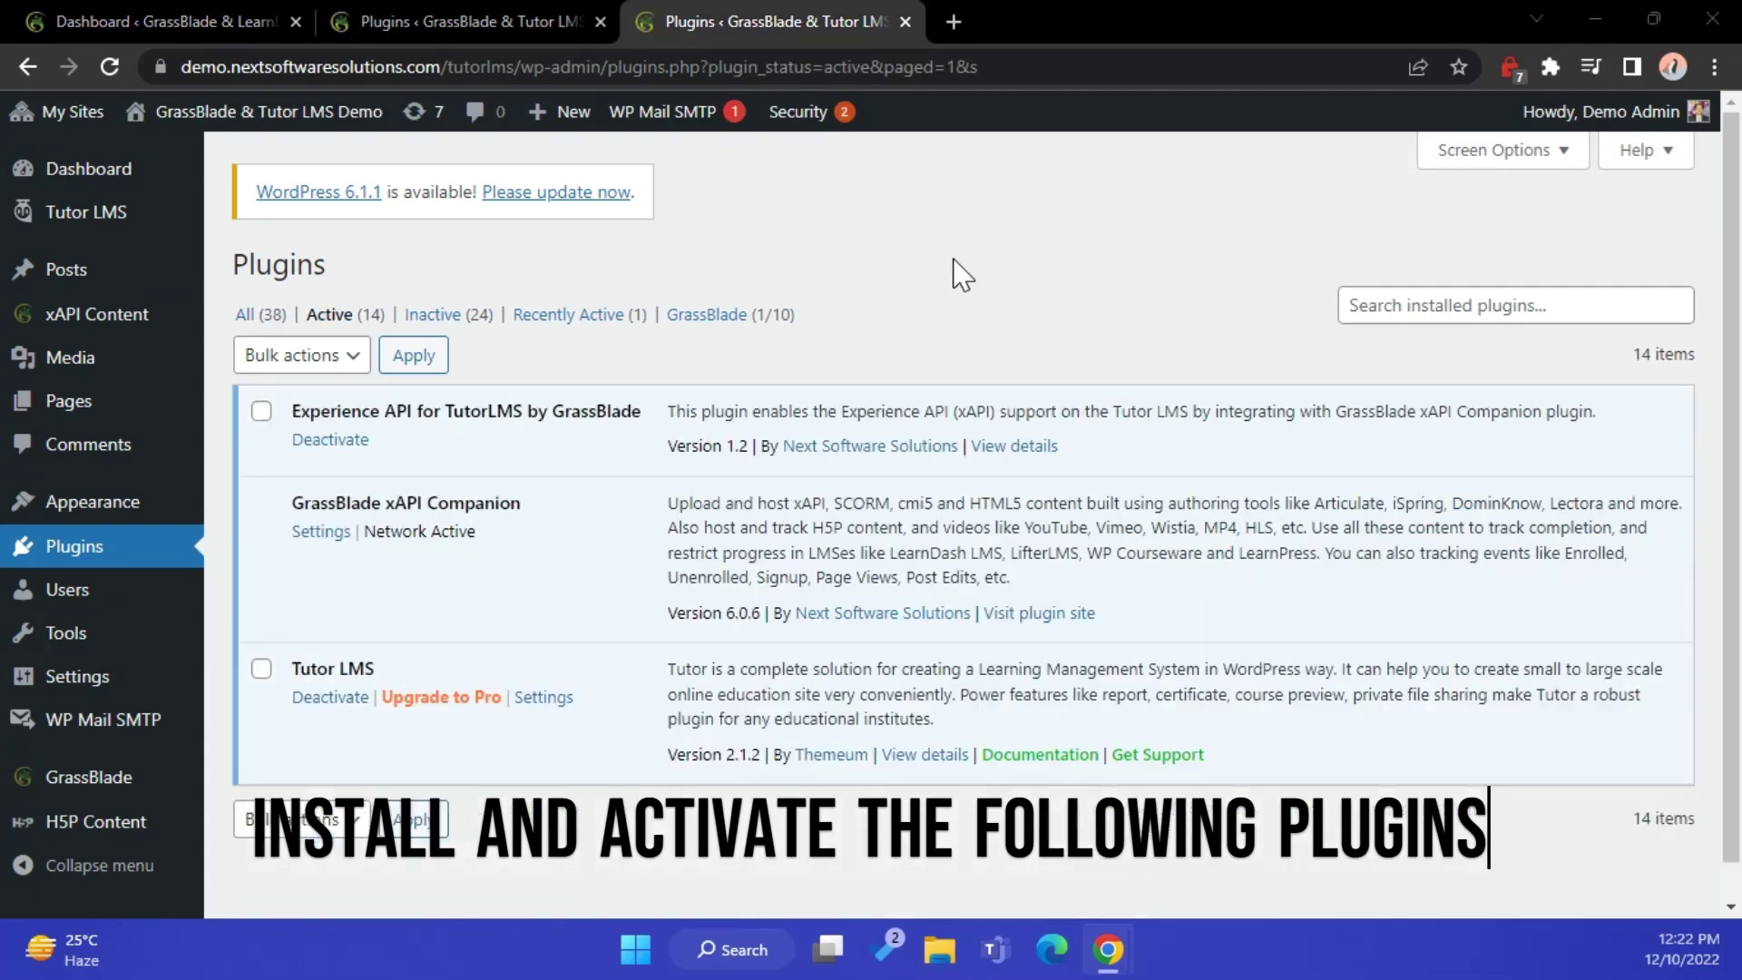
scroll(952, 347, down, 1)
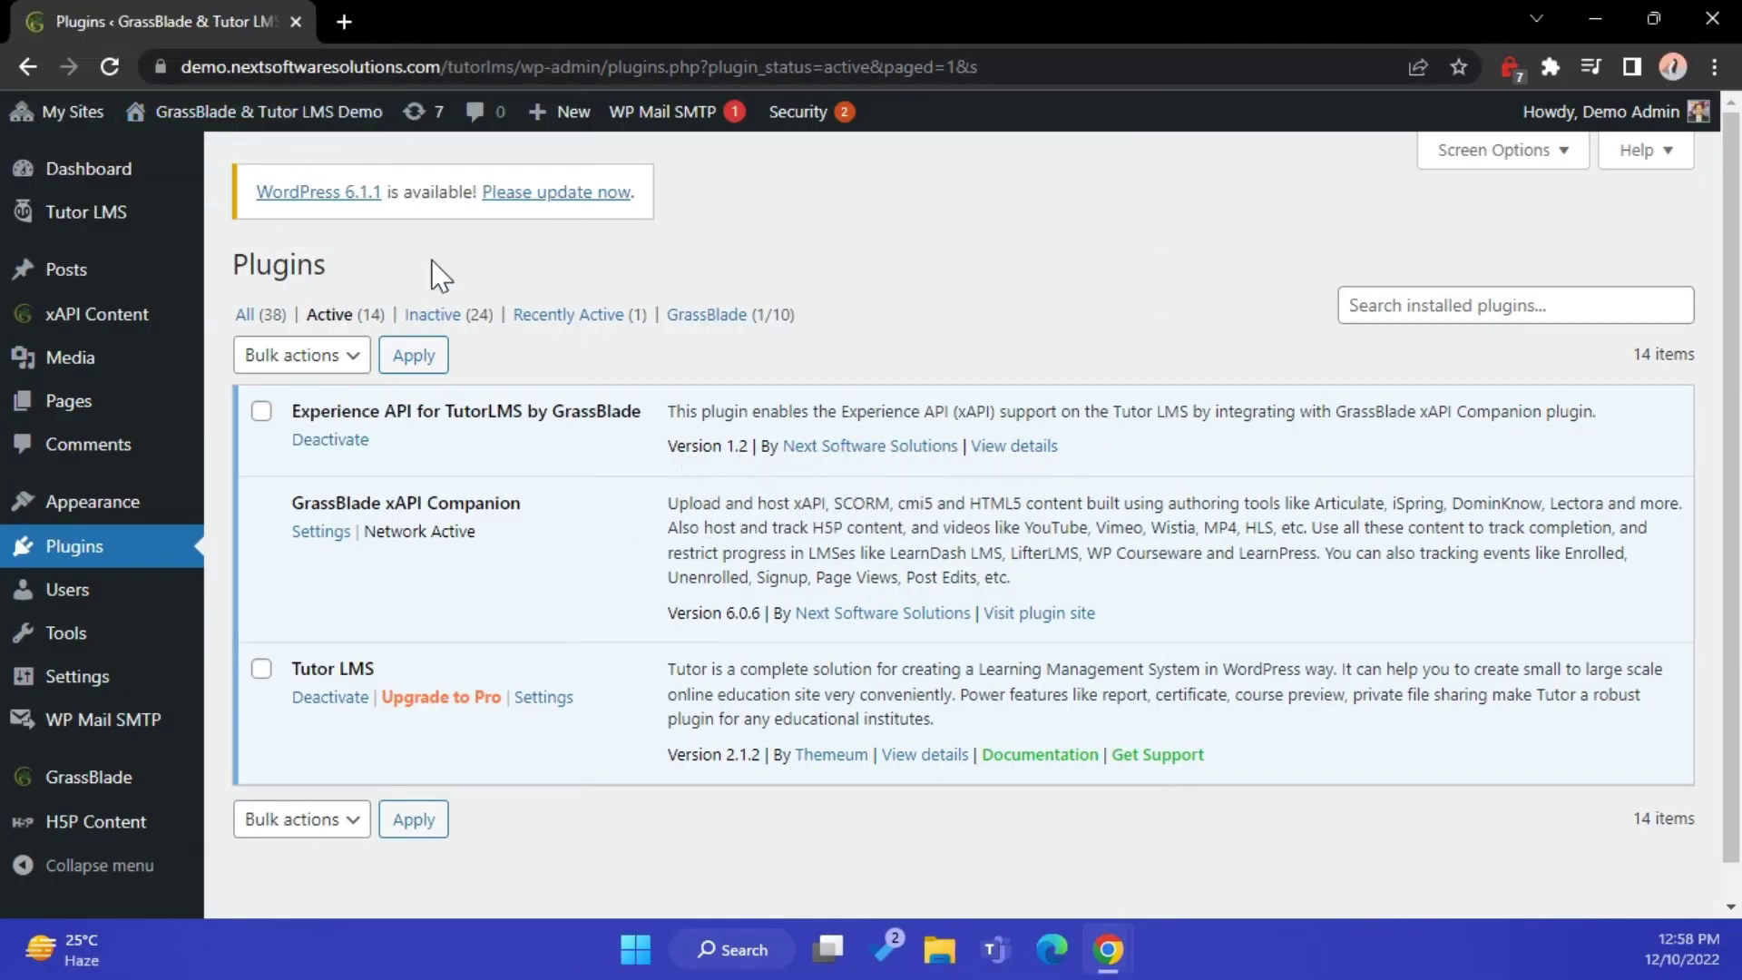
Create a new xAPI Content item and upload the package "Demo Articulate Storyline 360 - xapi.zip" from the Storyline 360 folder
mouse_move(104, 332)
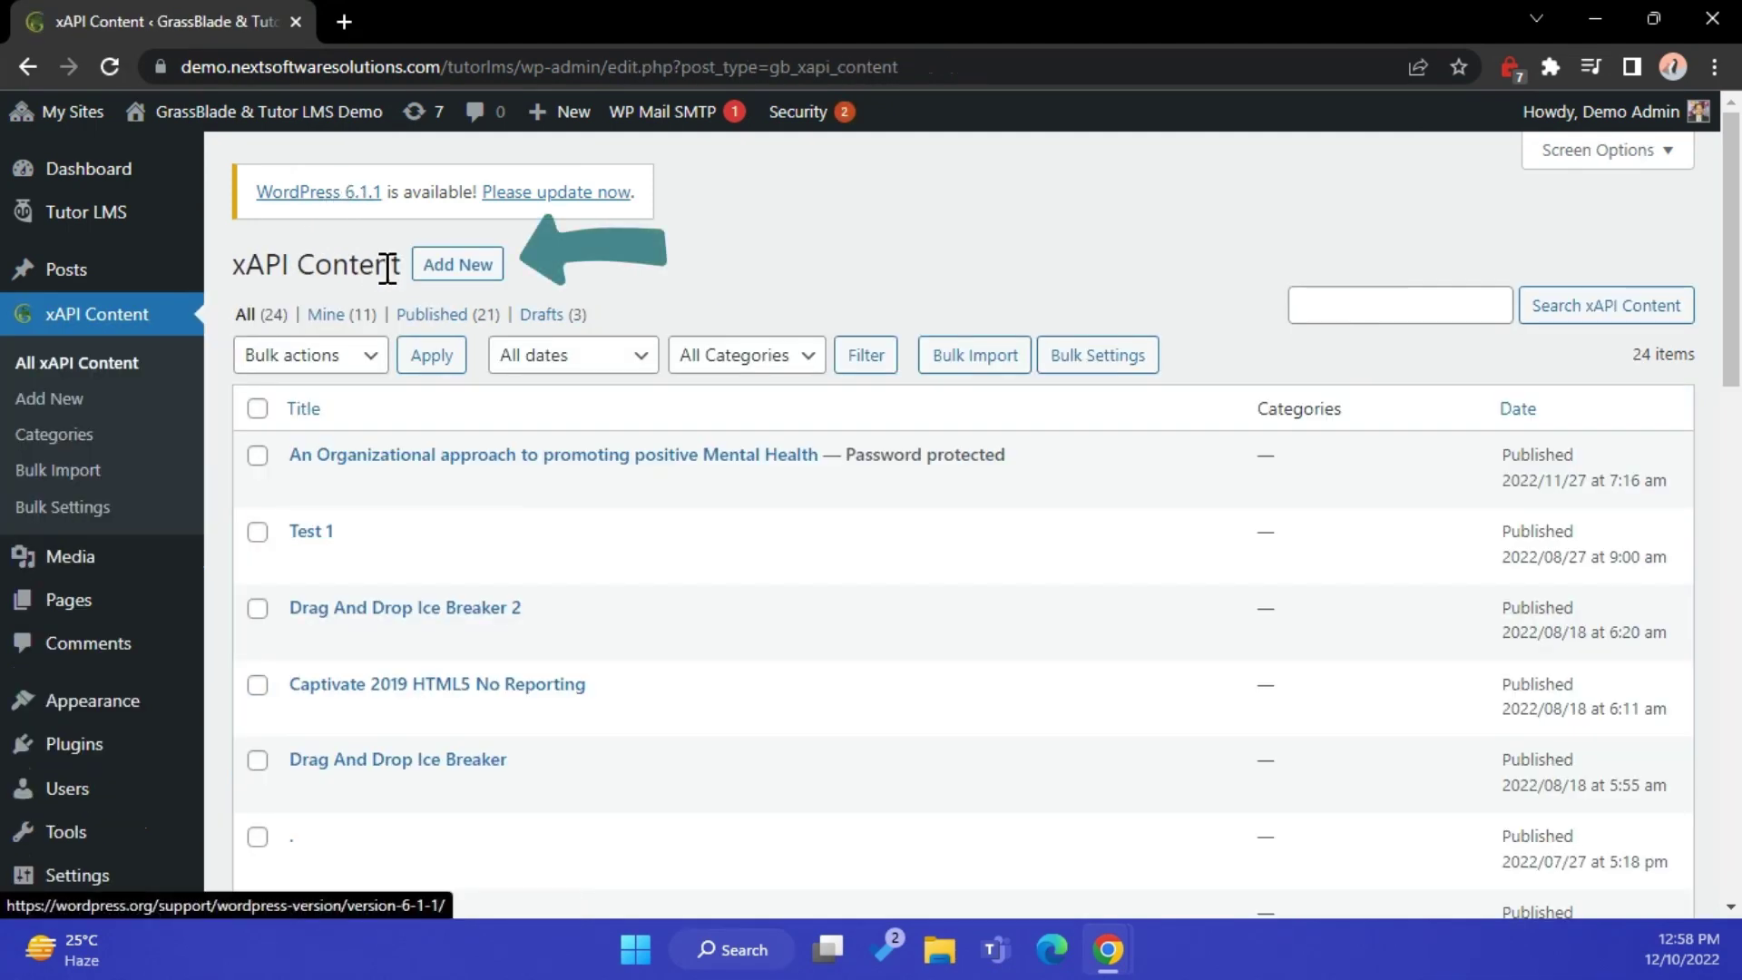
click(479, 266)
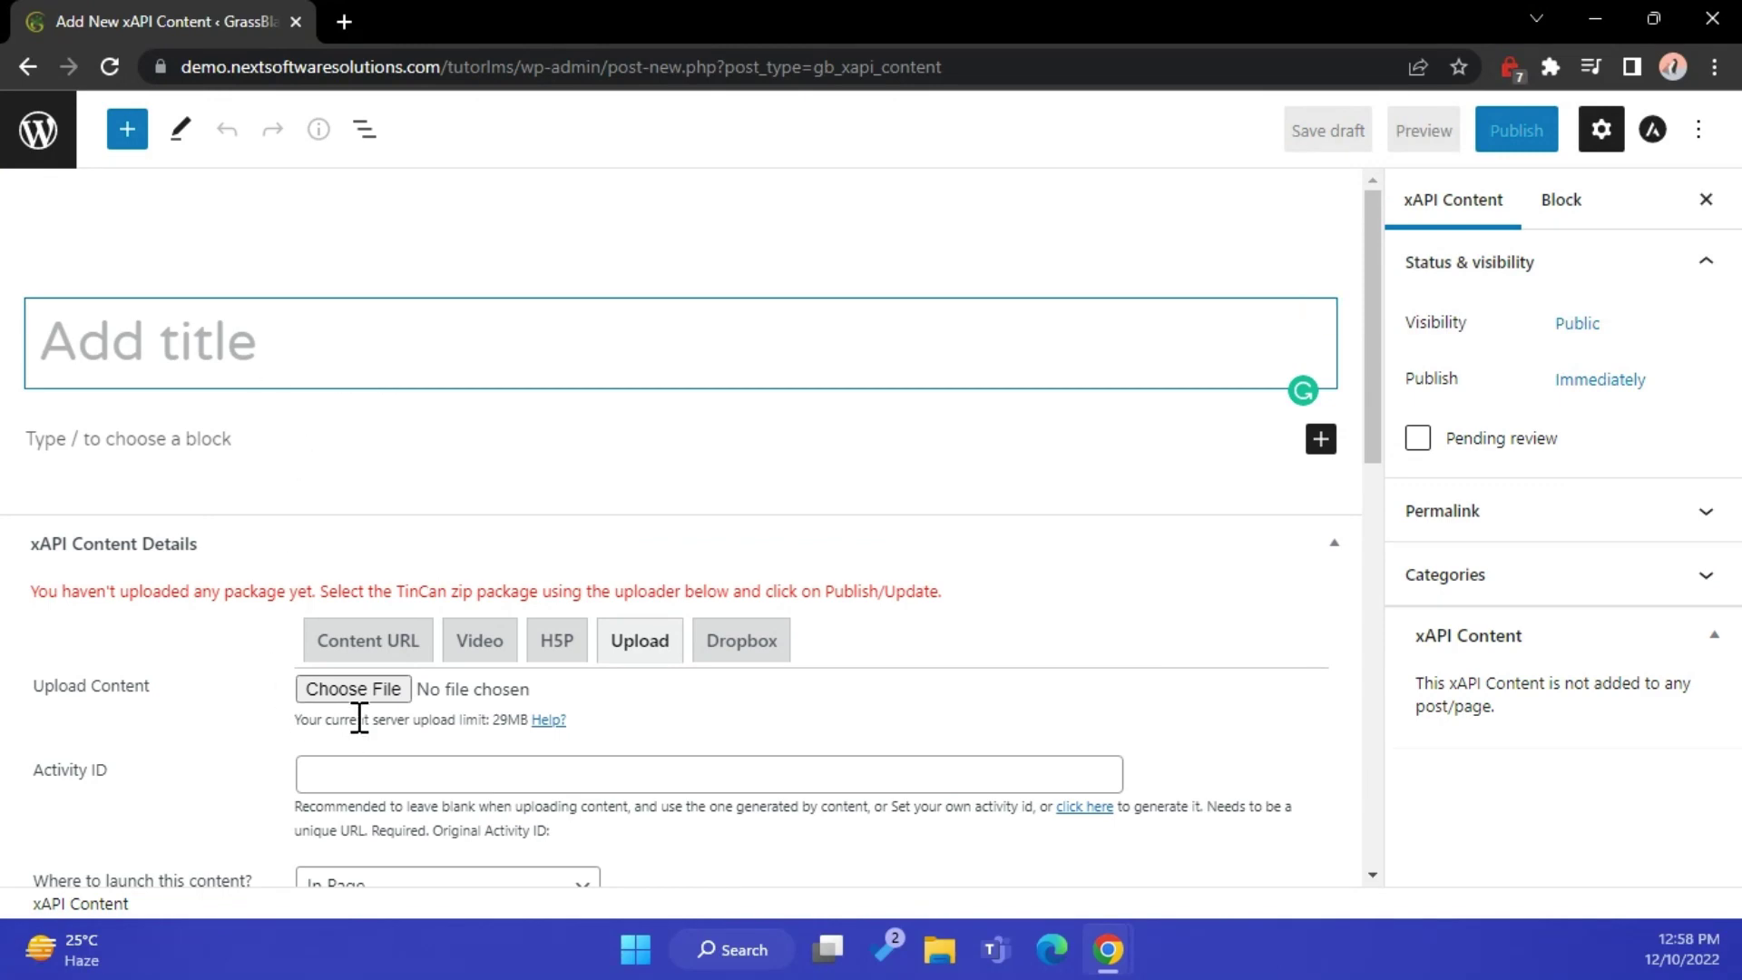
click(352, 689)
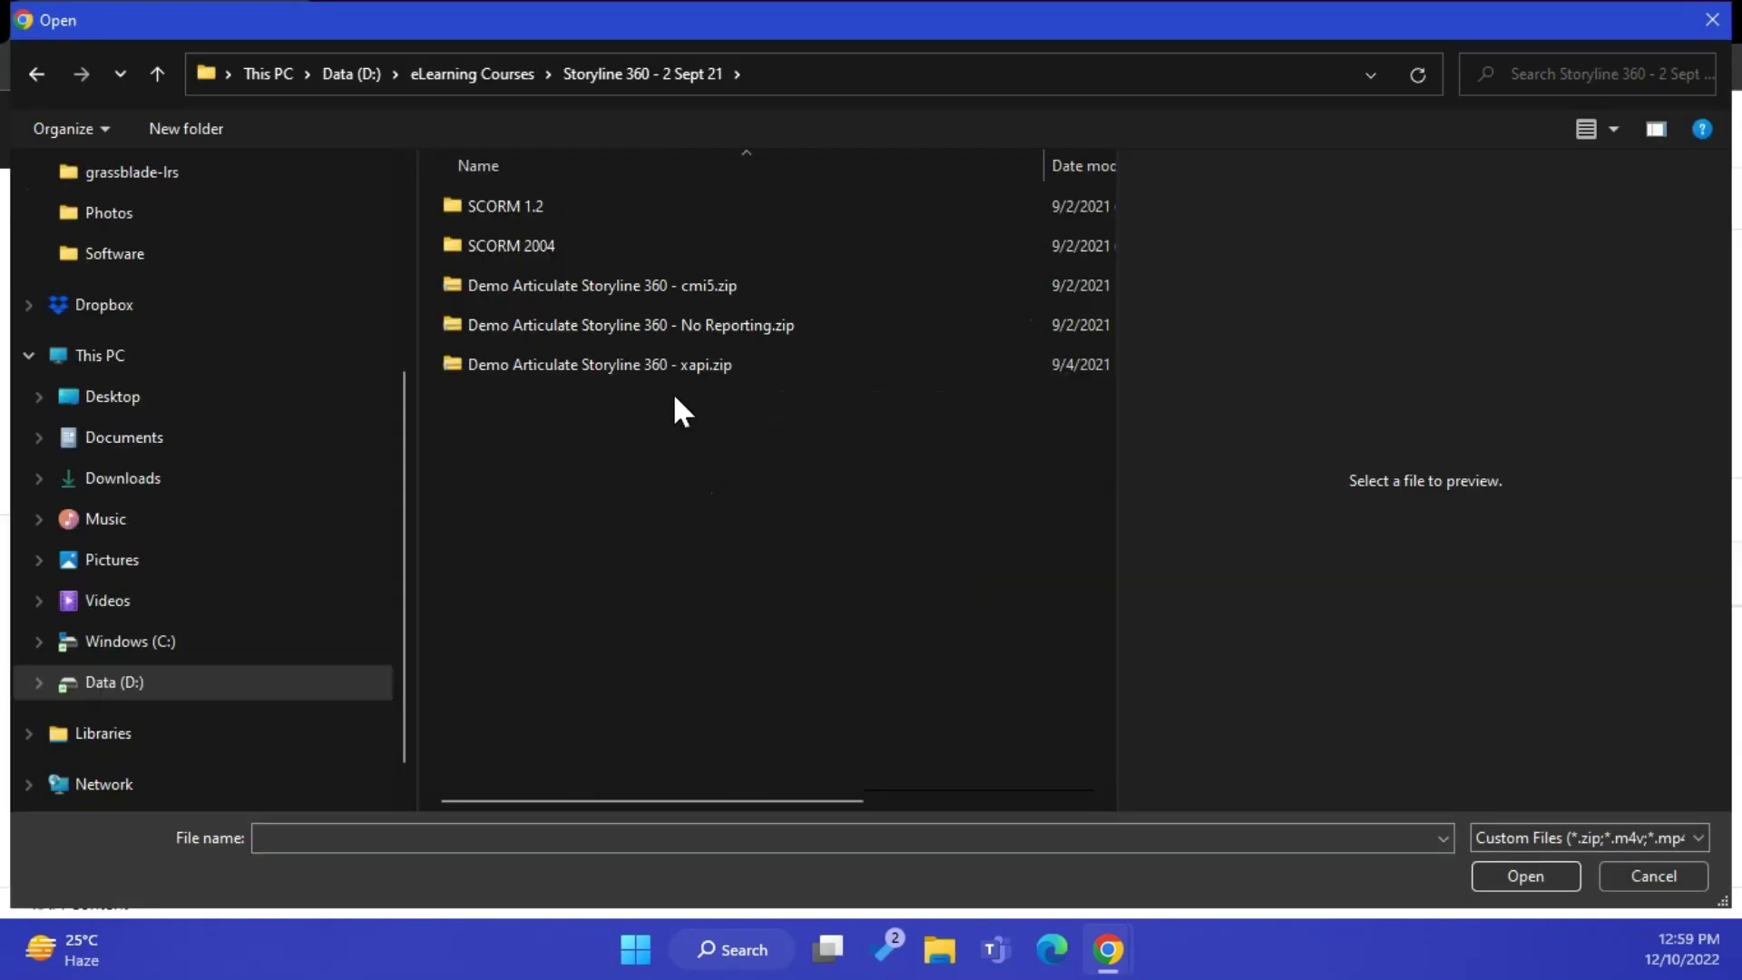
click(697, 373)
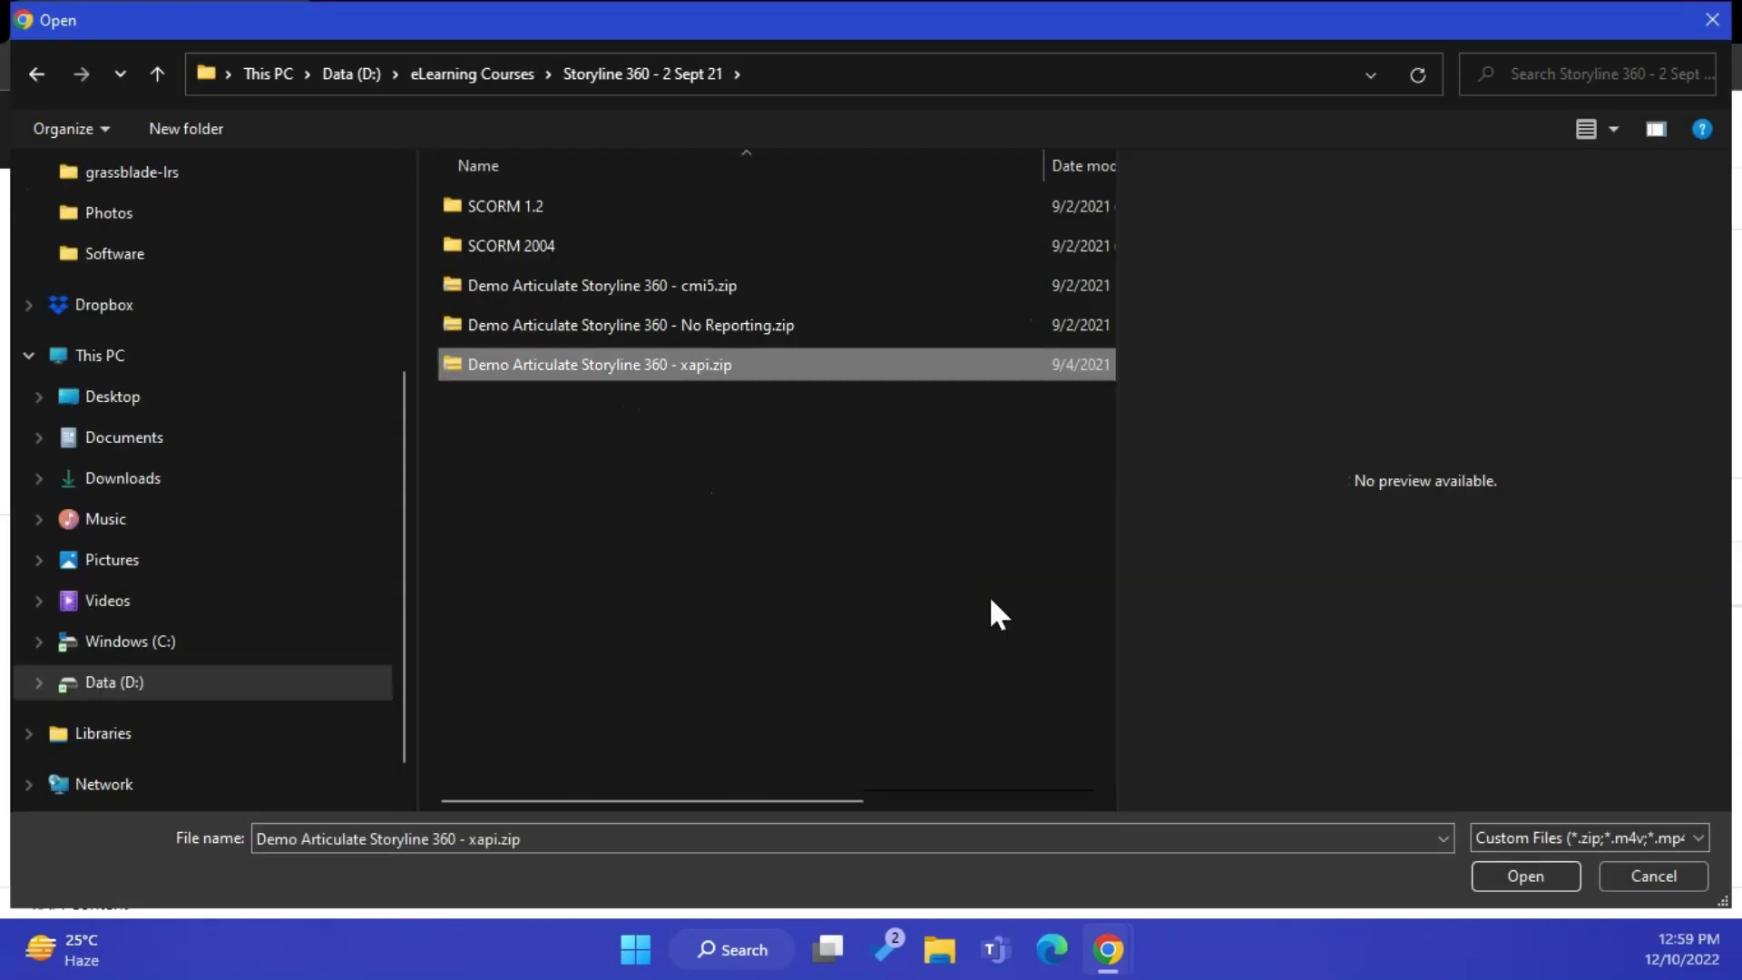
click(1553, 876)
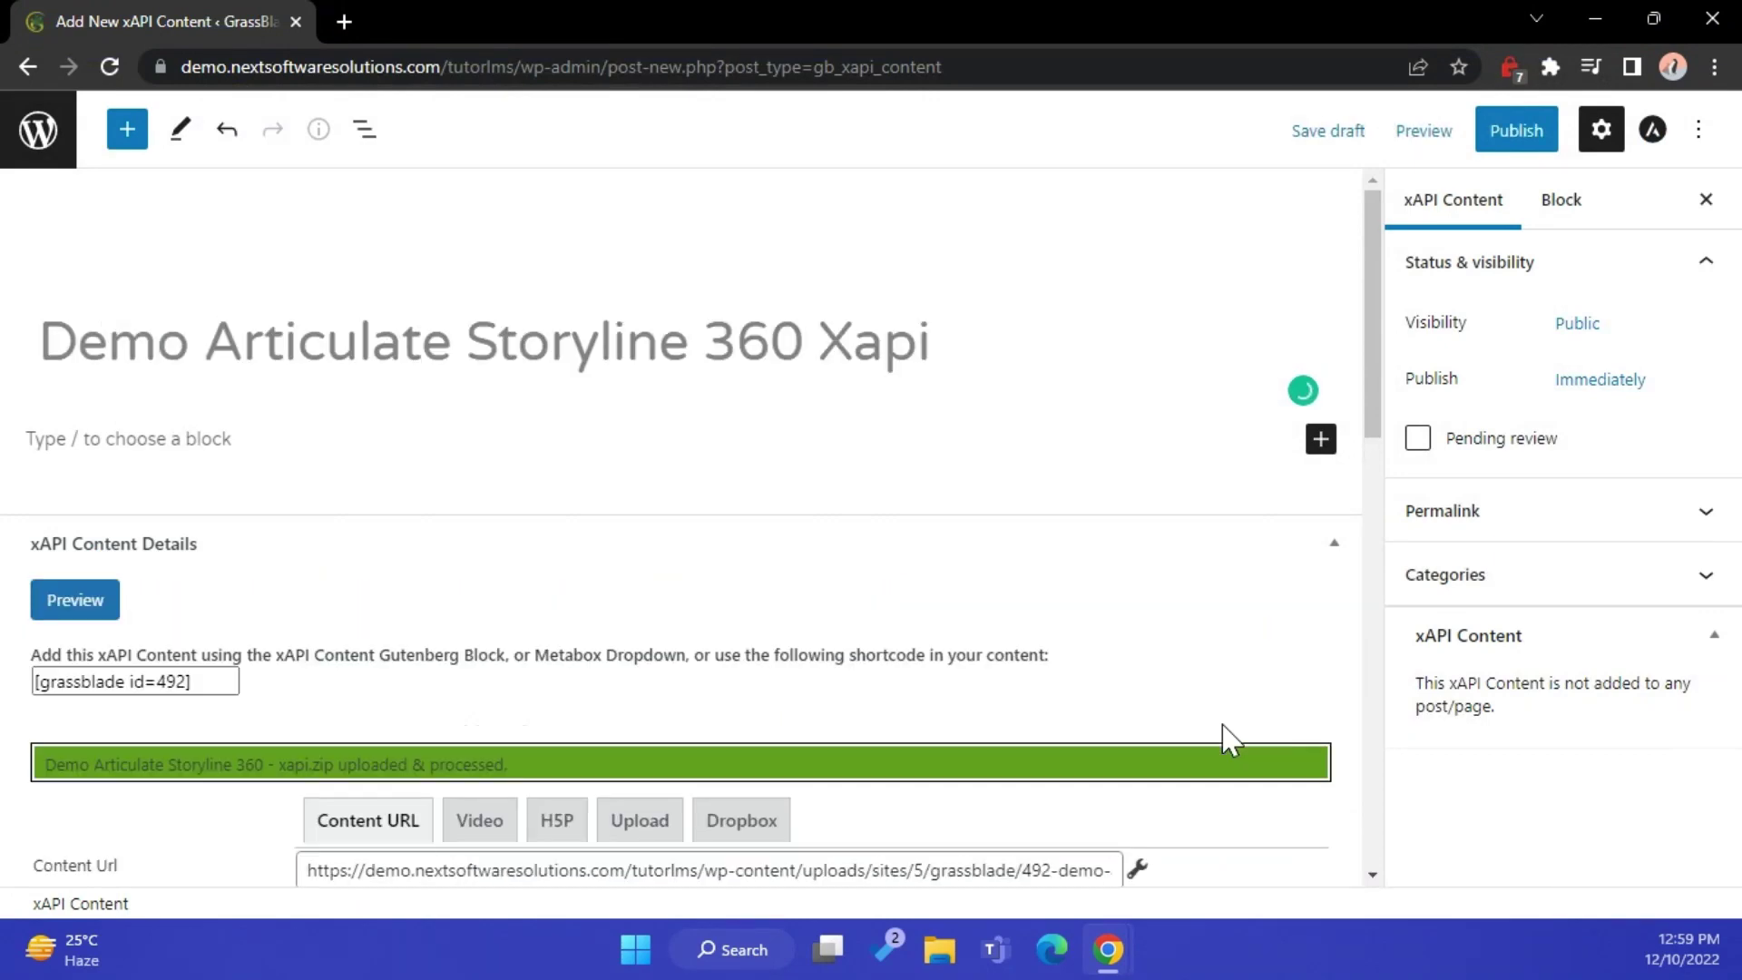
Keep the Storyline content launching In Page, enable Completion Tracking and set its Completion Type to "Enable button on completion"
scroll(812, 658, down, 7)
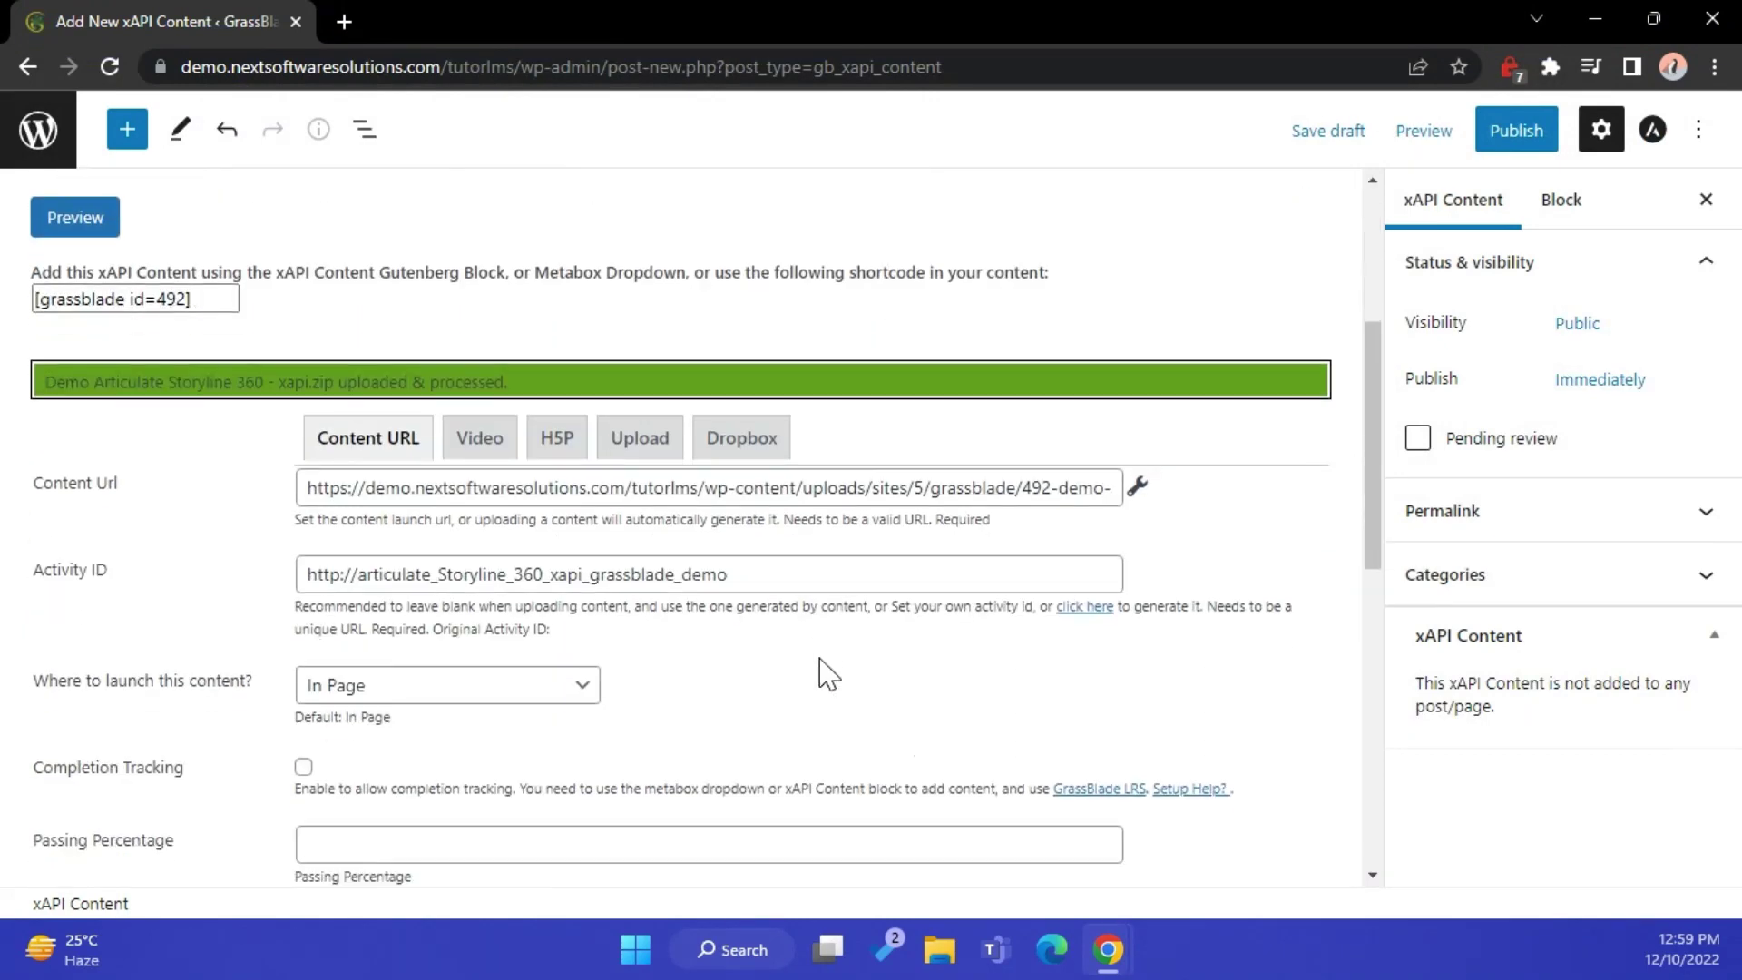
click(428, 436)
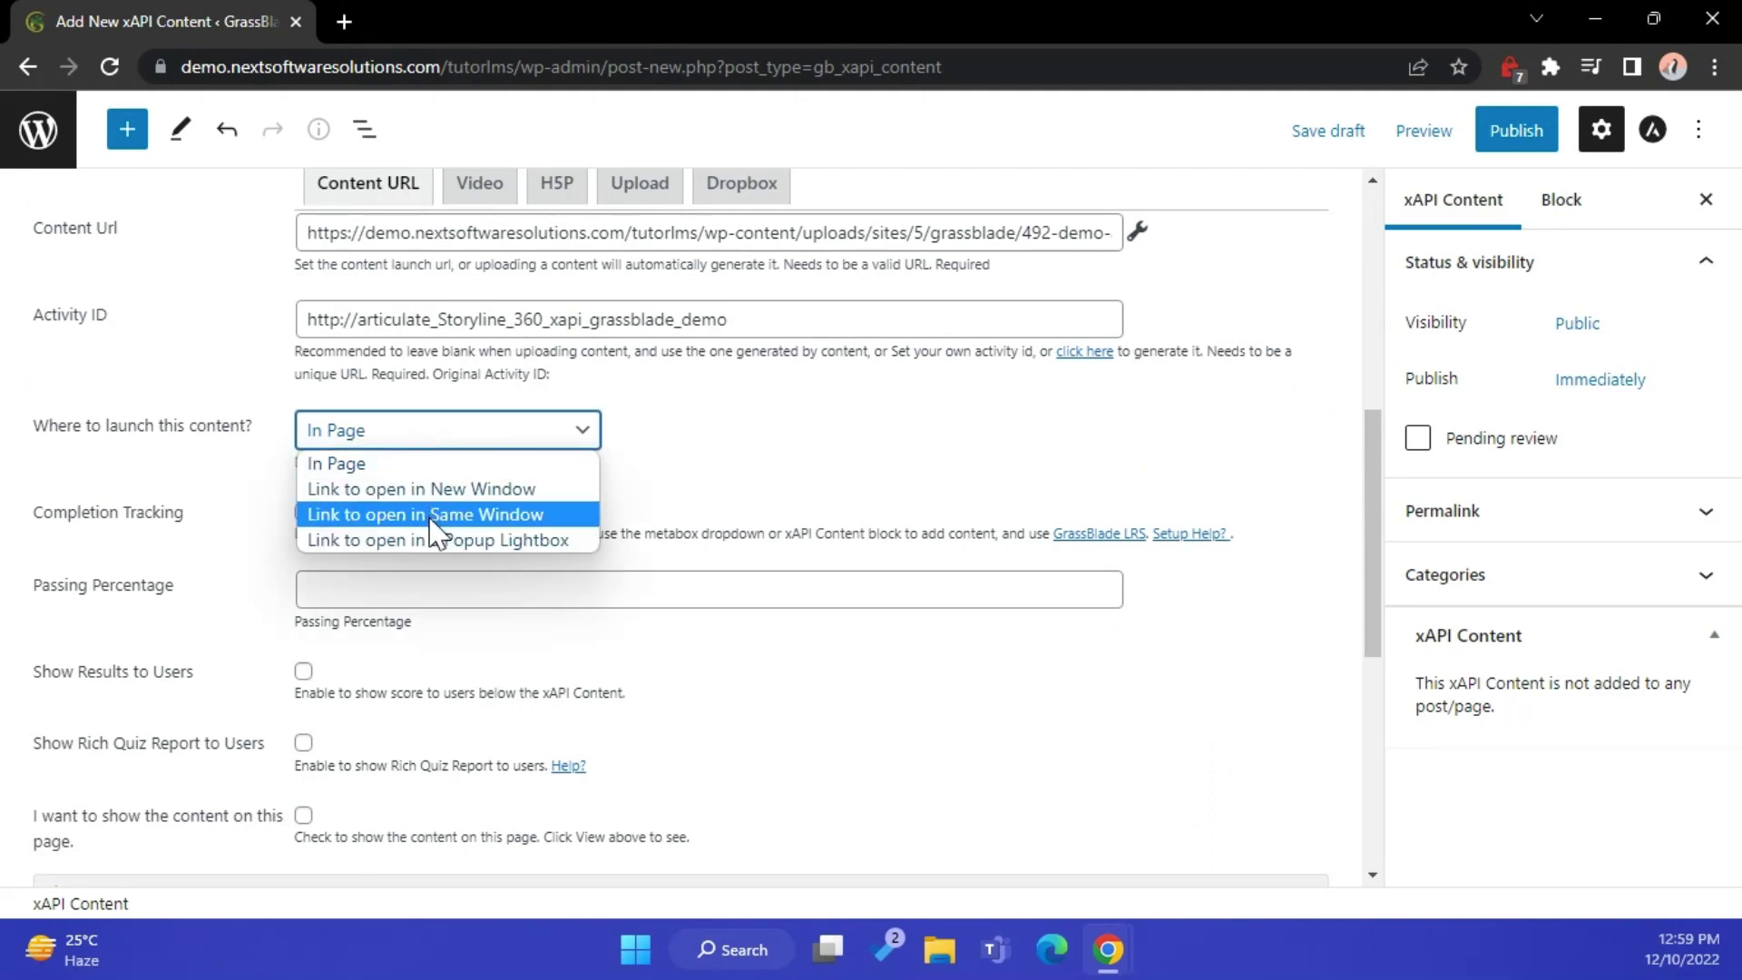
click(733, 525)
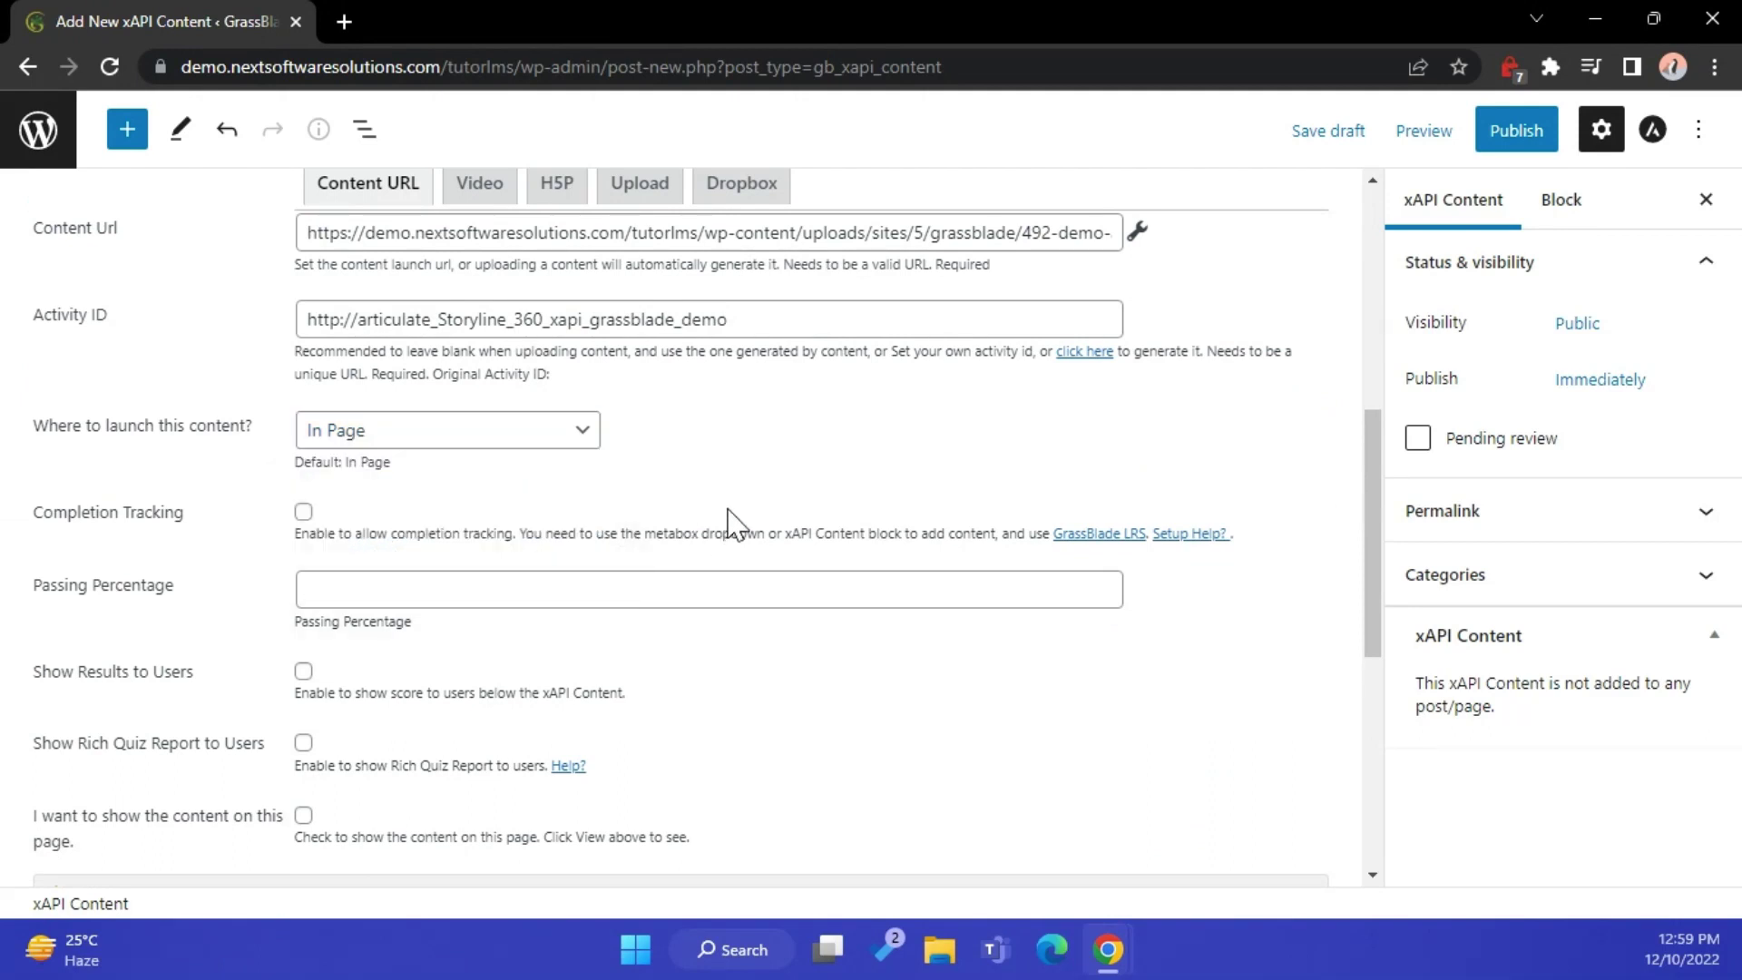
click(303, 513)
click(371, 662)
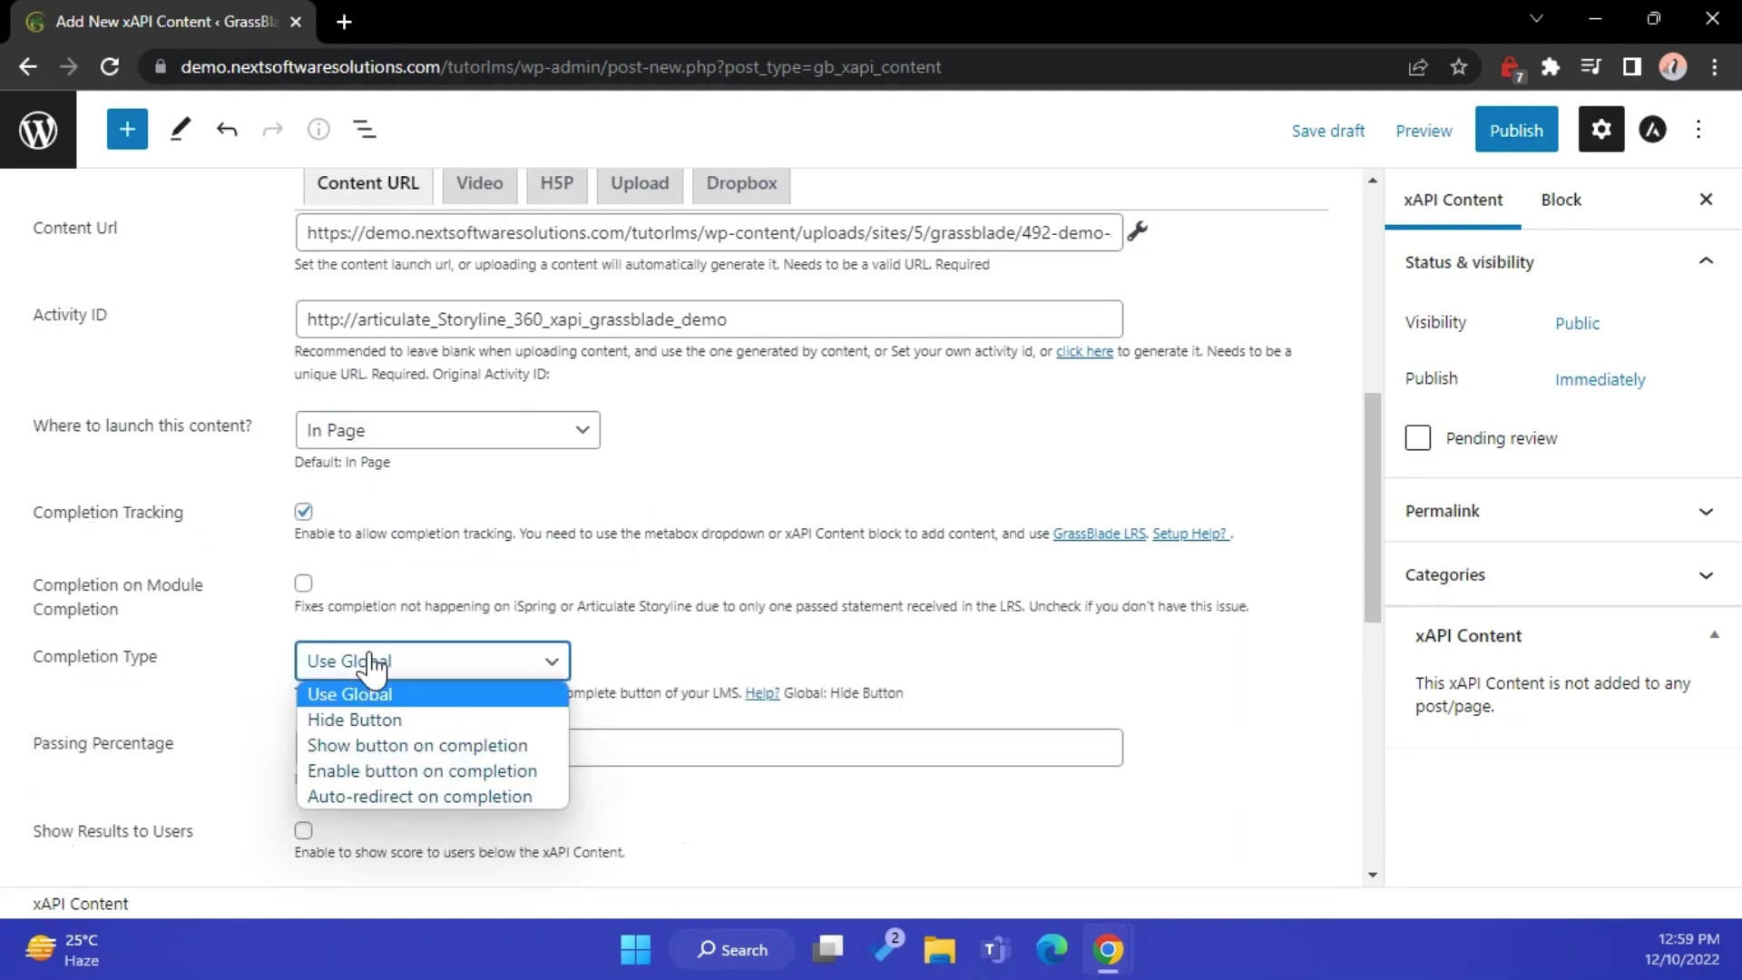
click(543, 770)
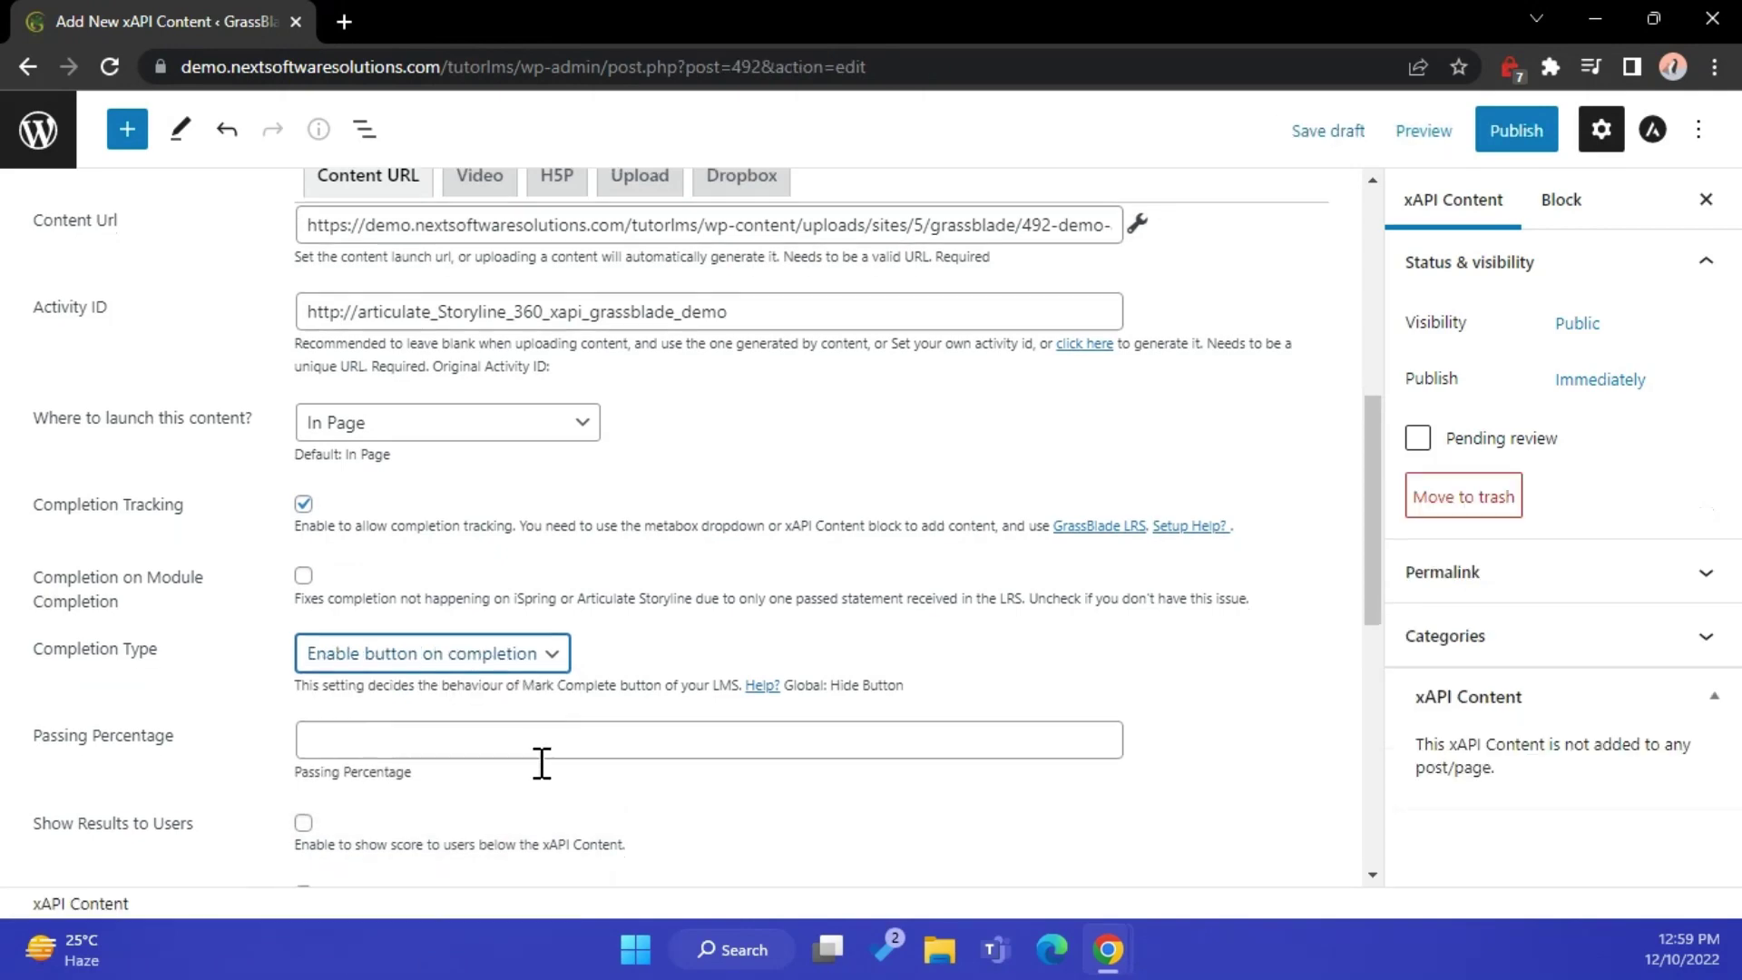
Enable showing results, the rich quiz report and the content on this page, and publish the Storyline xAPI content
scroll(540, 762, down, 3)
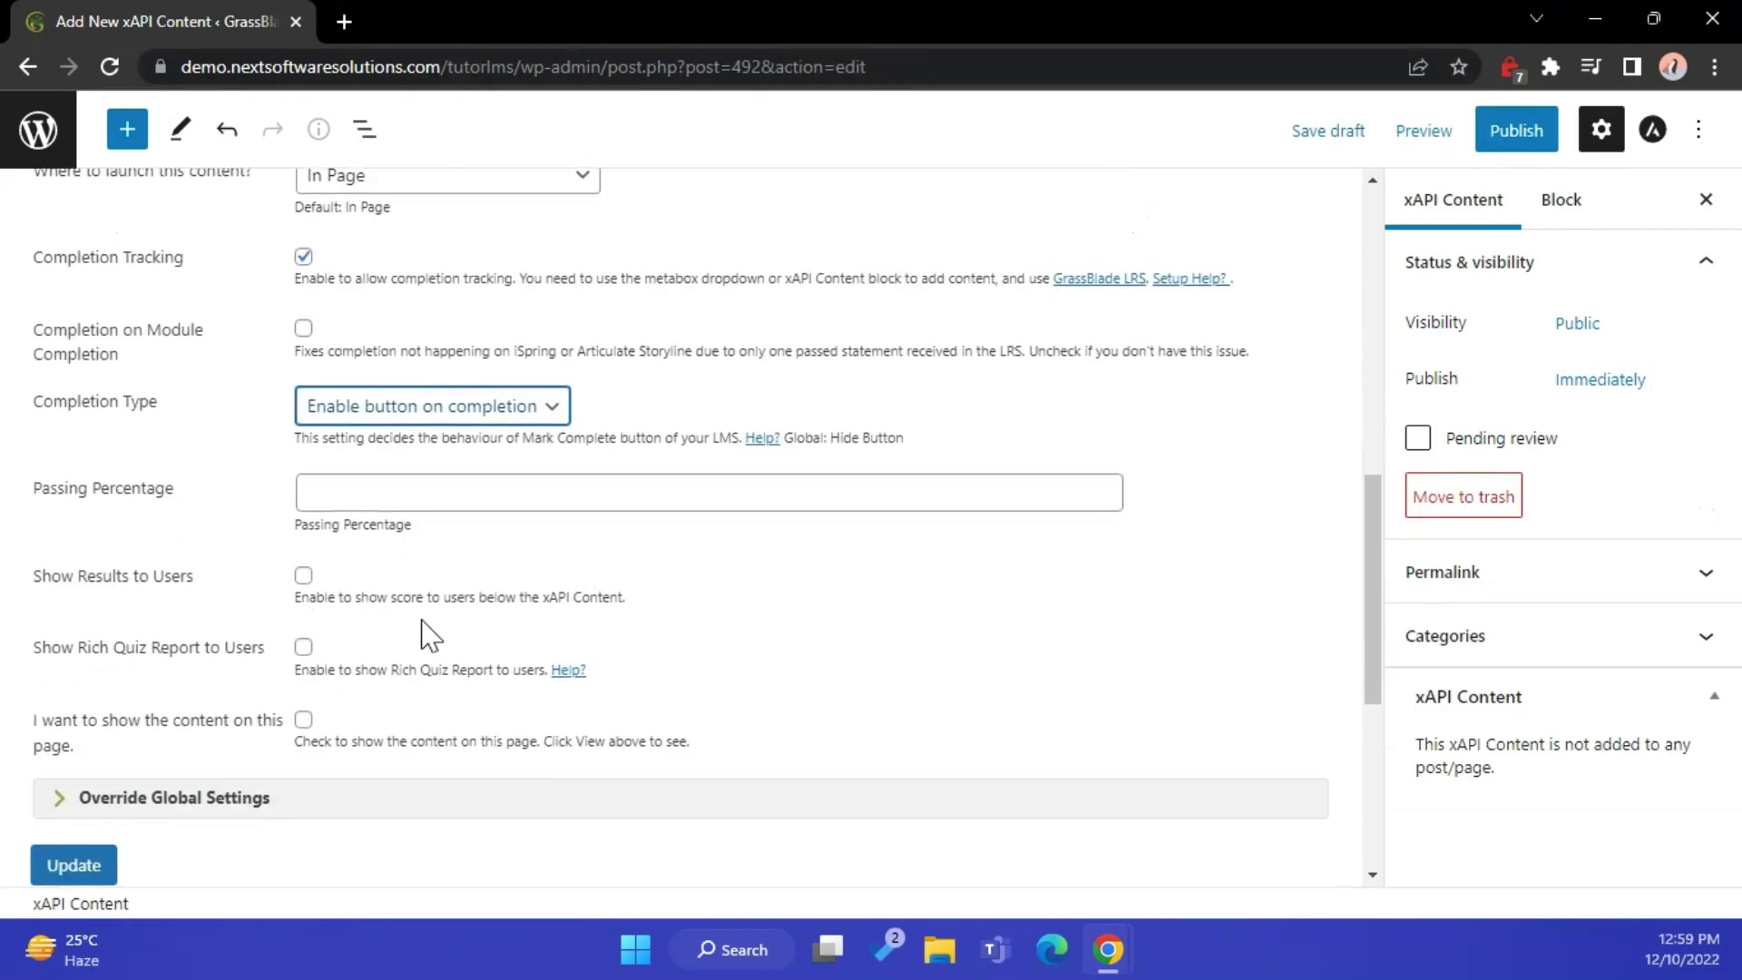
click(303, 577)
click(302, 650)
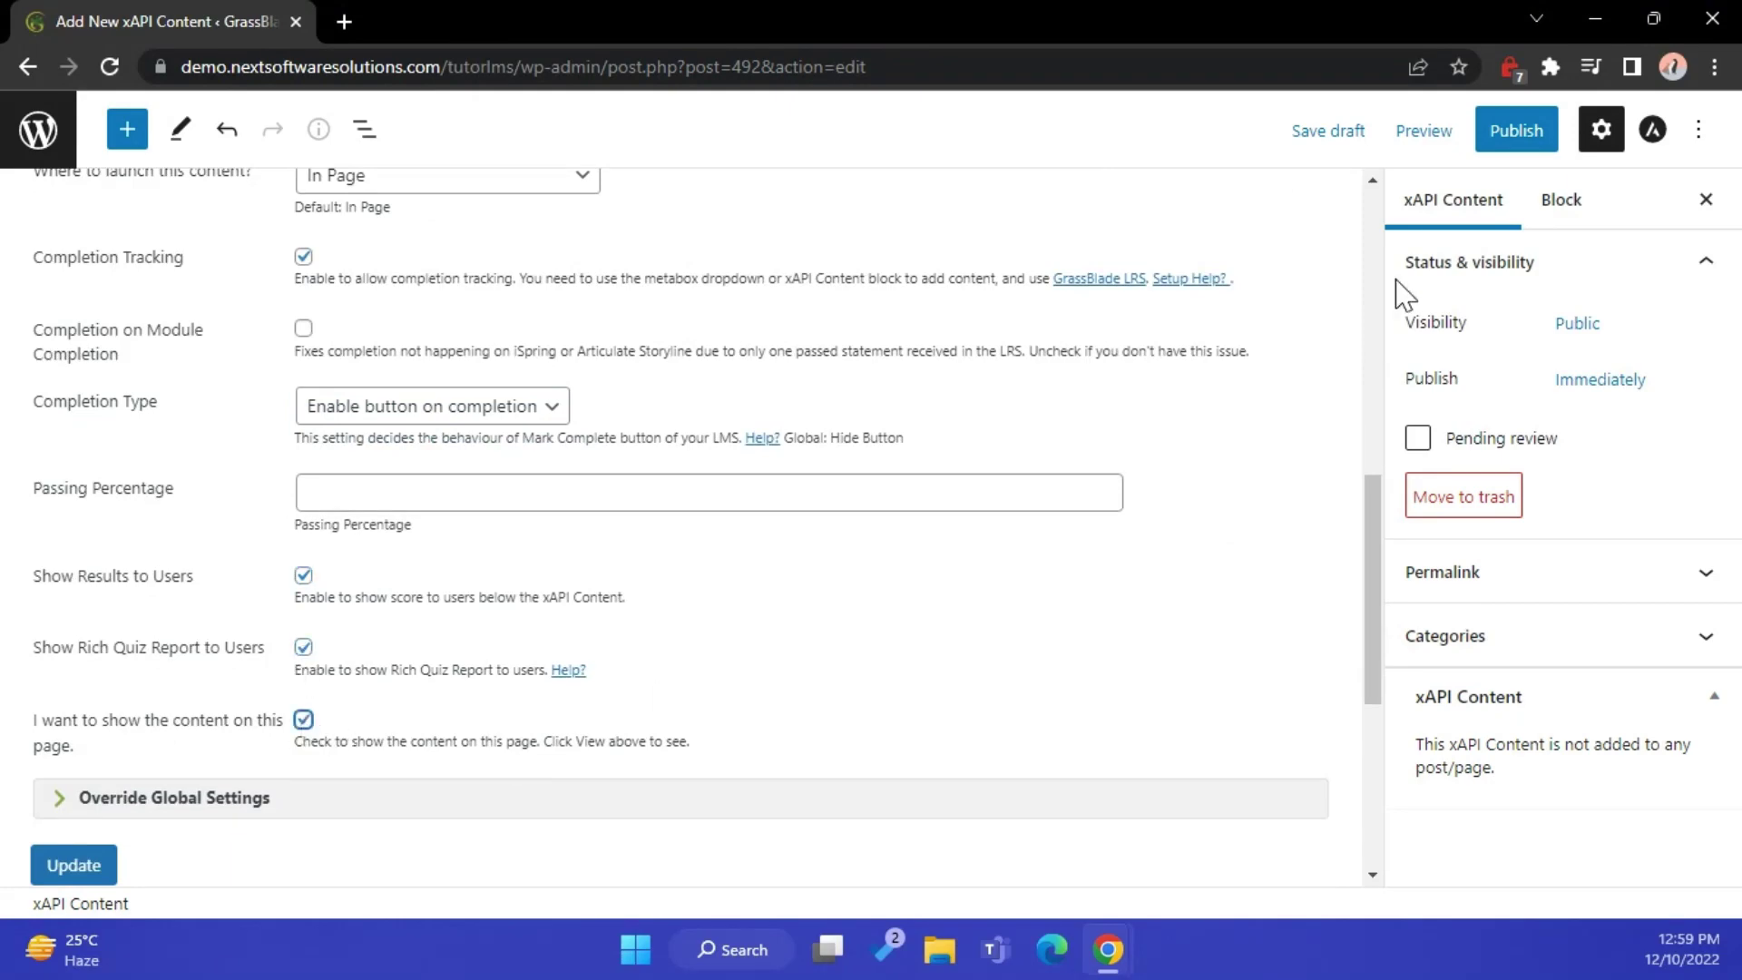
click(1509, 134)
click(1447, 147)
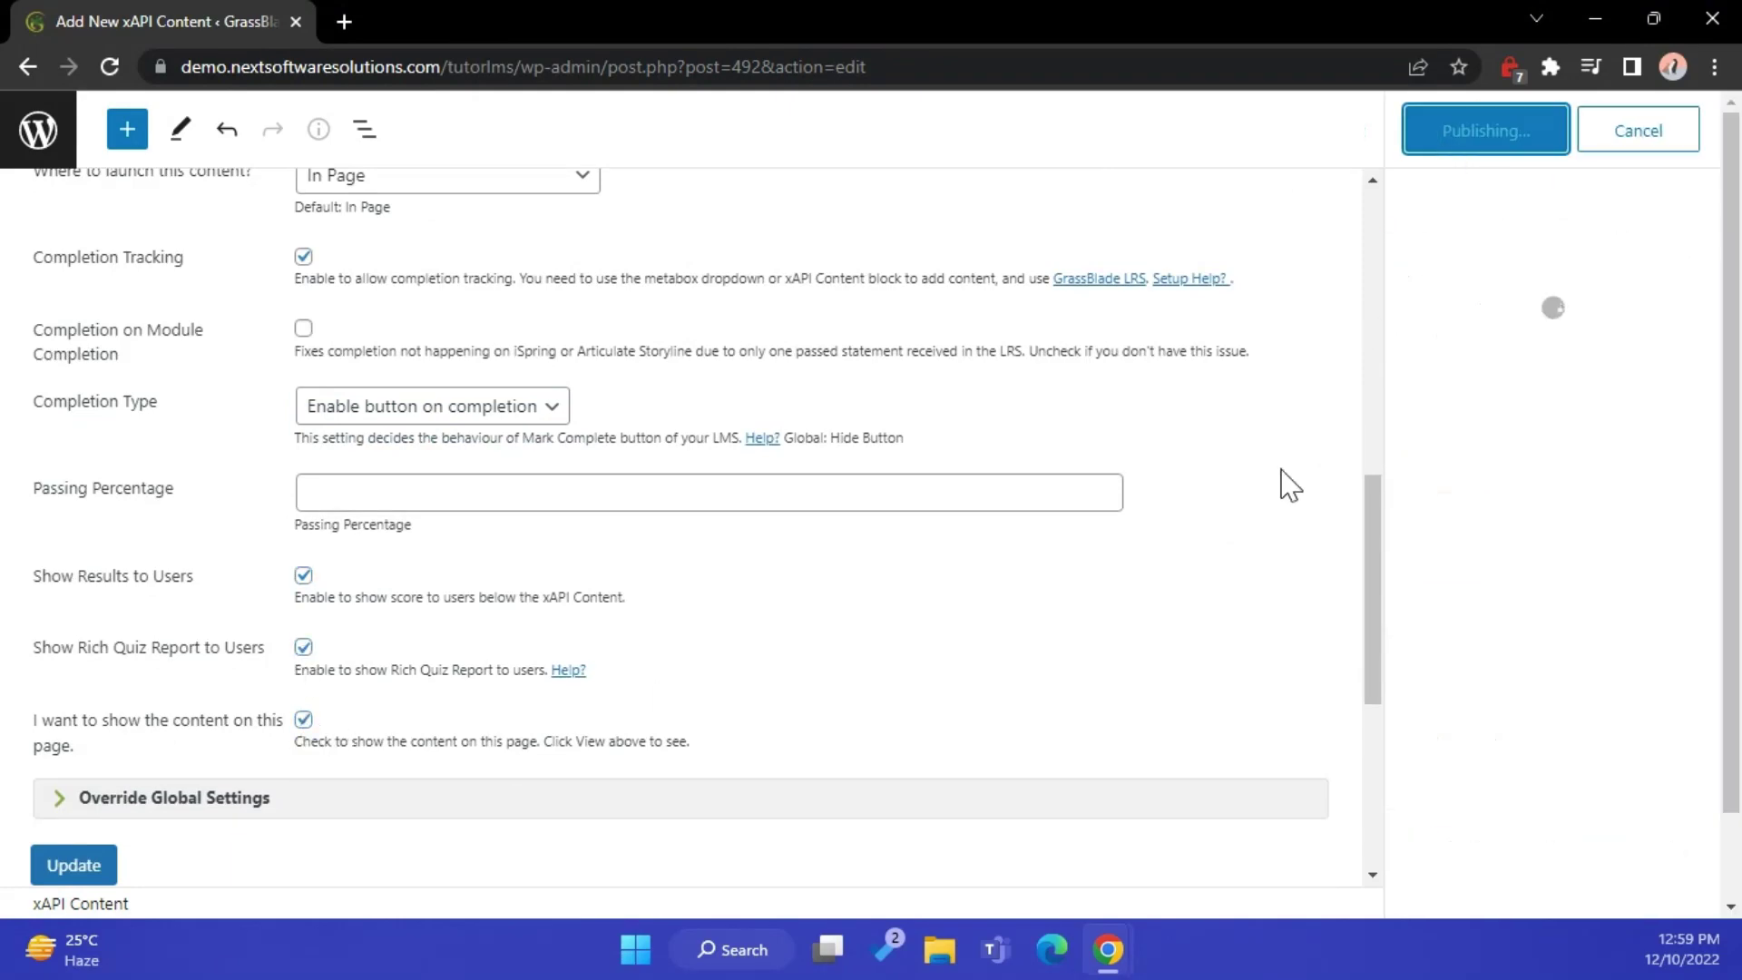
scroll(1218, 517, up, 10)
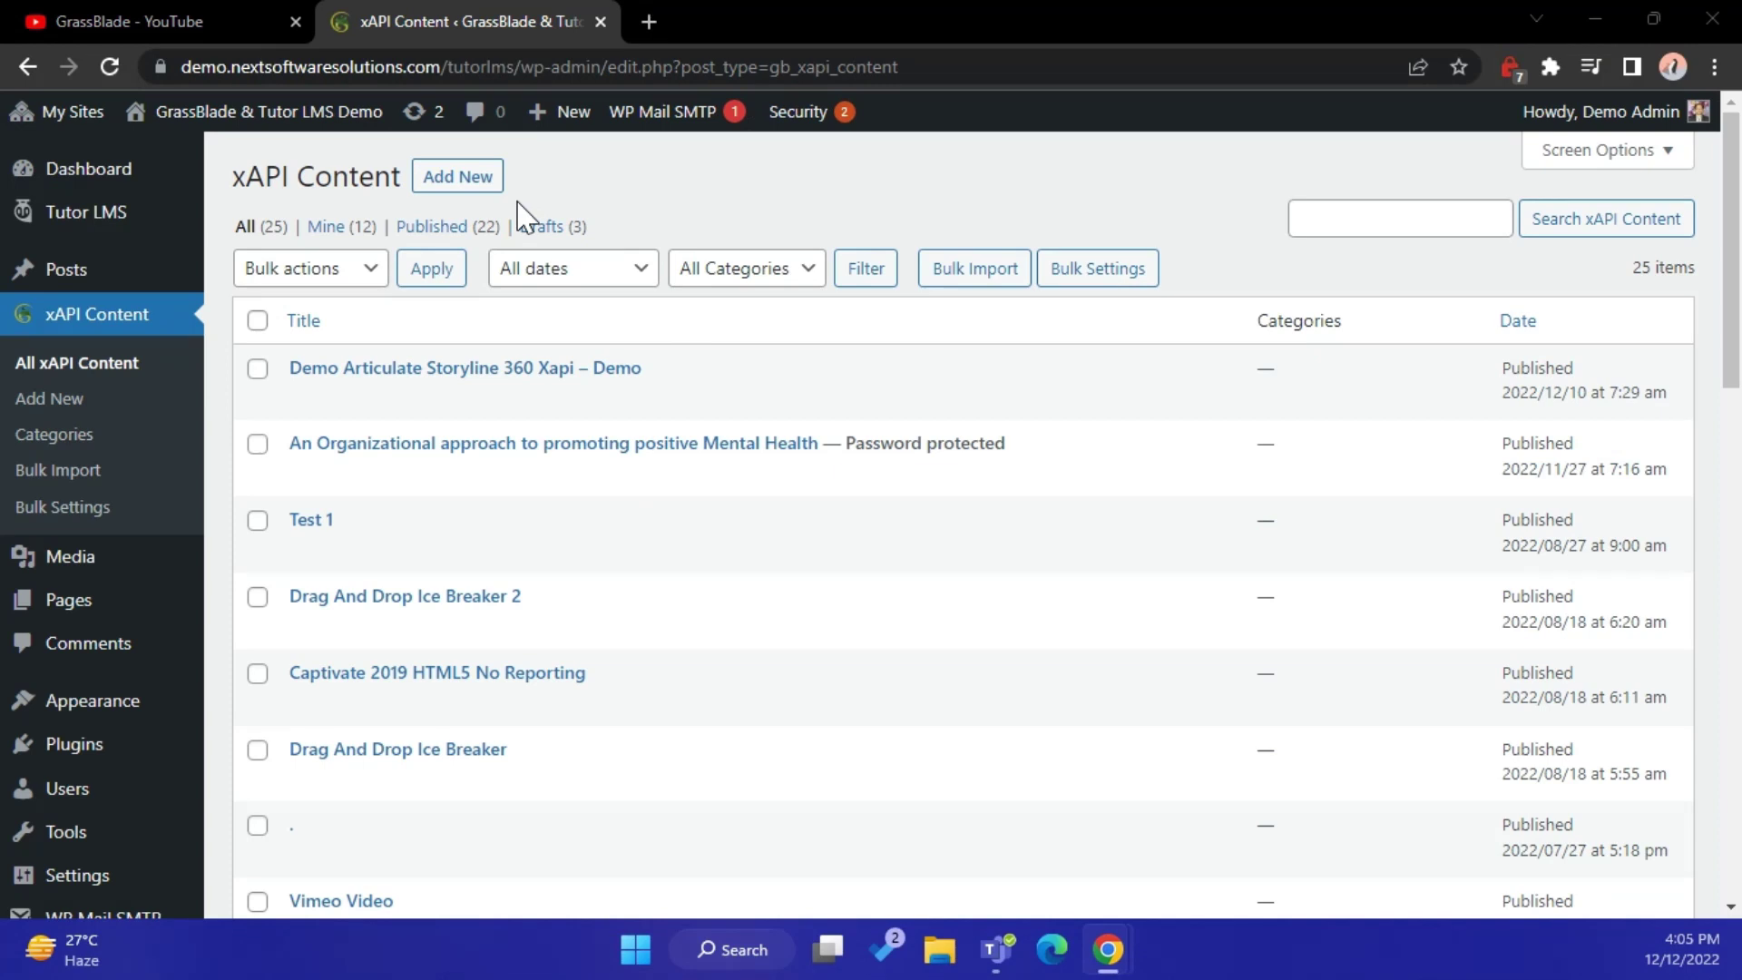
Create another xAPI Content item titled "Video Testing for Lesson"
click(459, 177)
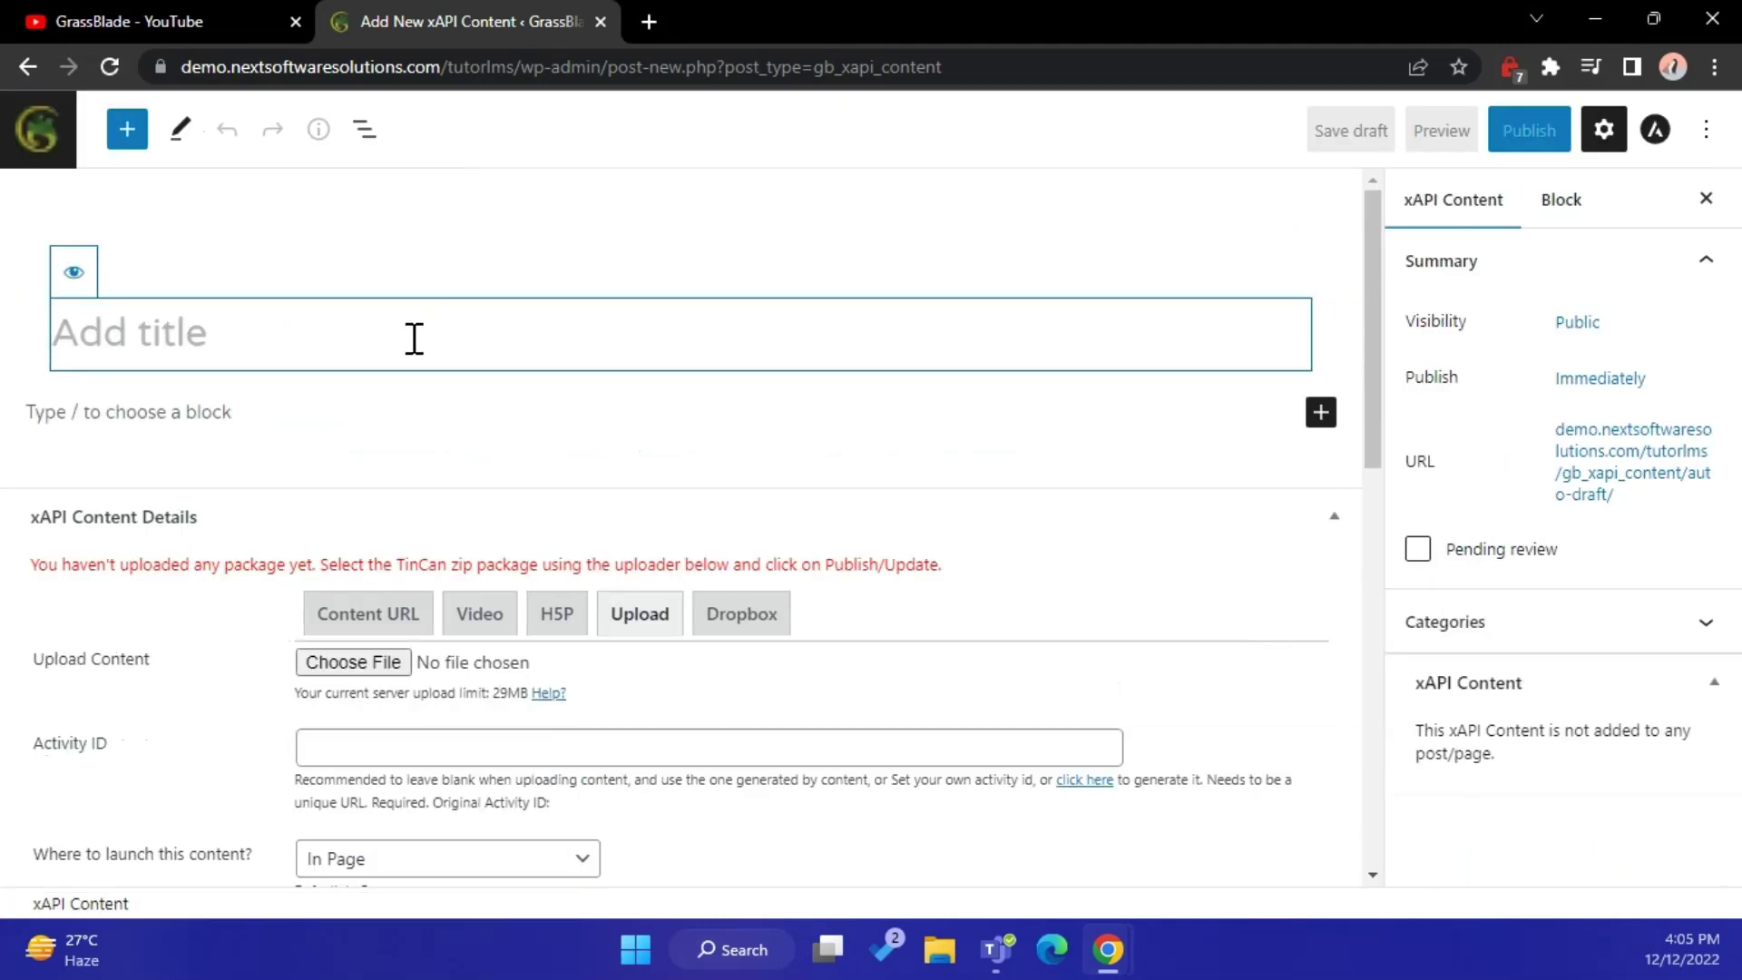
text(Video Testing for Less)
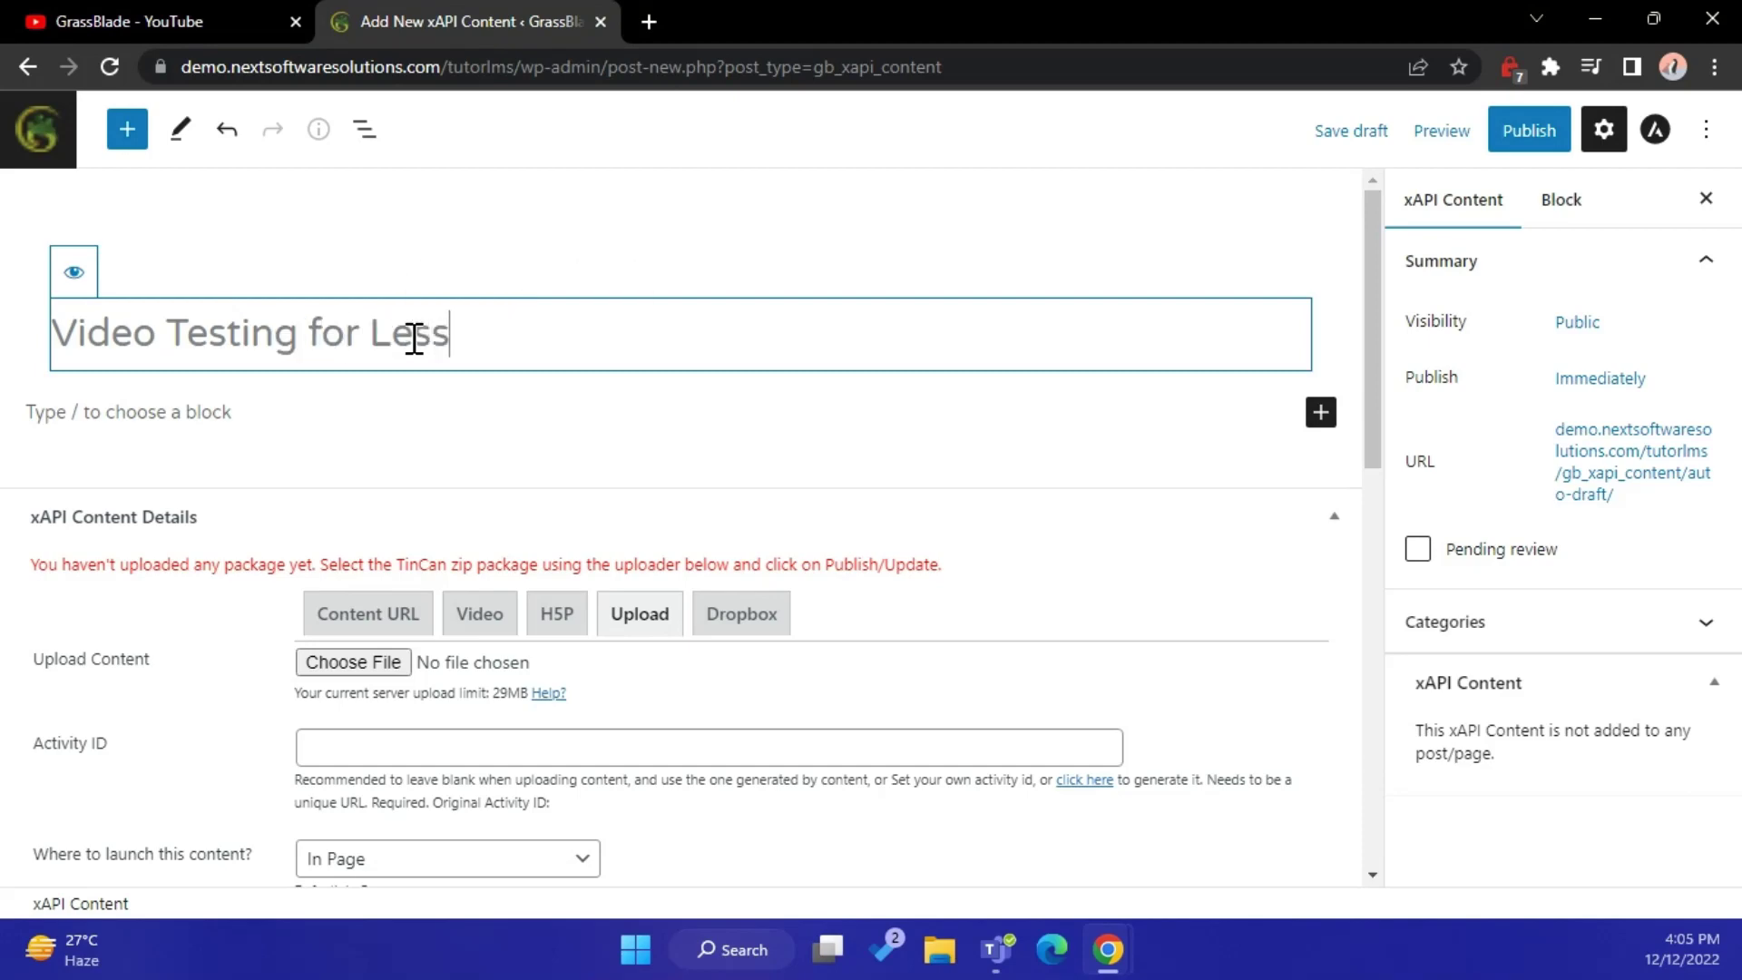
text(on)
Switch to the GrassBlade YouTube channel and copy the link of the "Add xAPI and SCORM Content on Elementor Page Builder" video
click(181, 18)
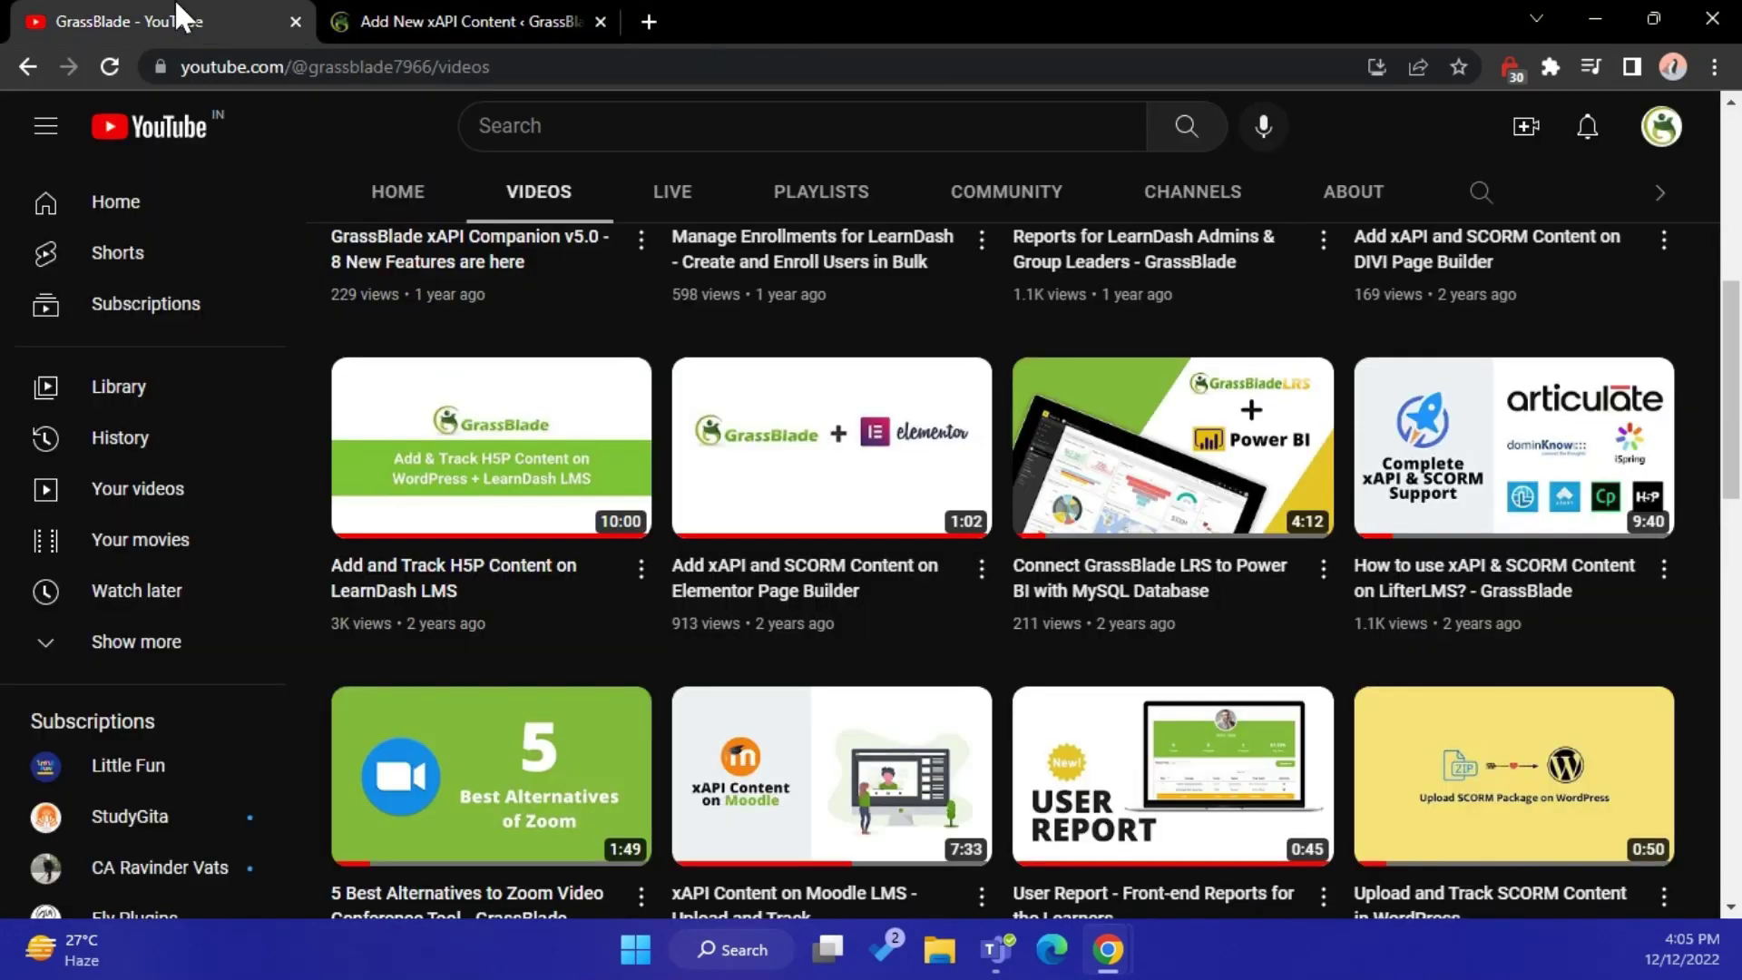
right_click(873, 443)
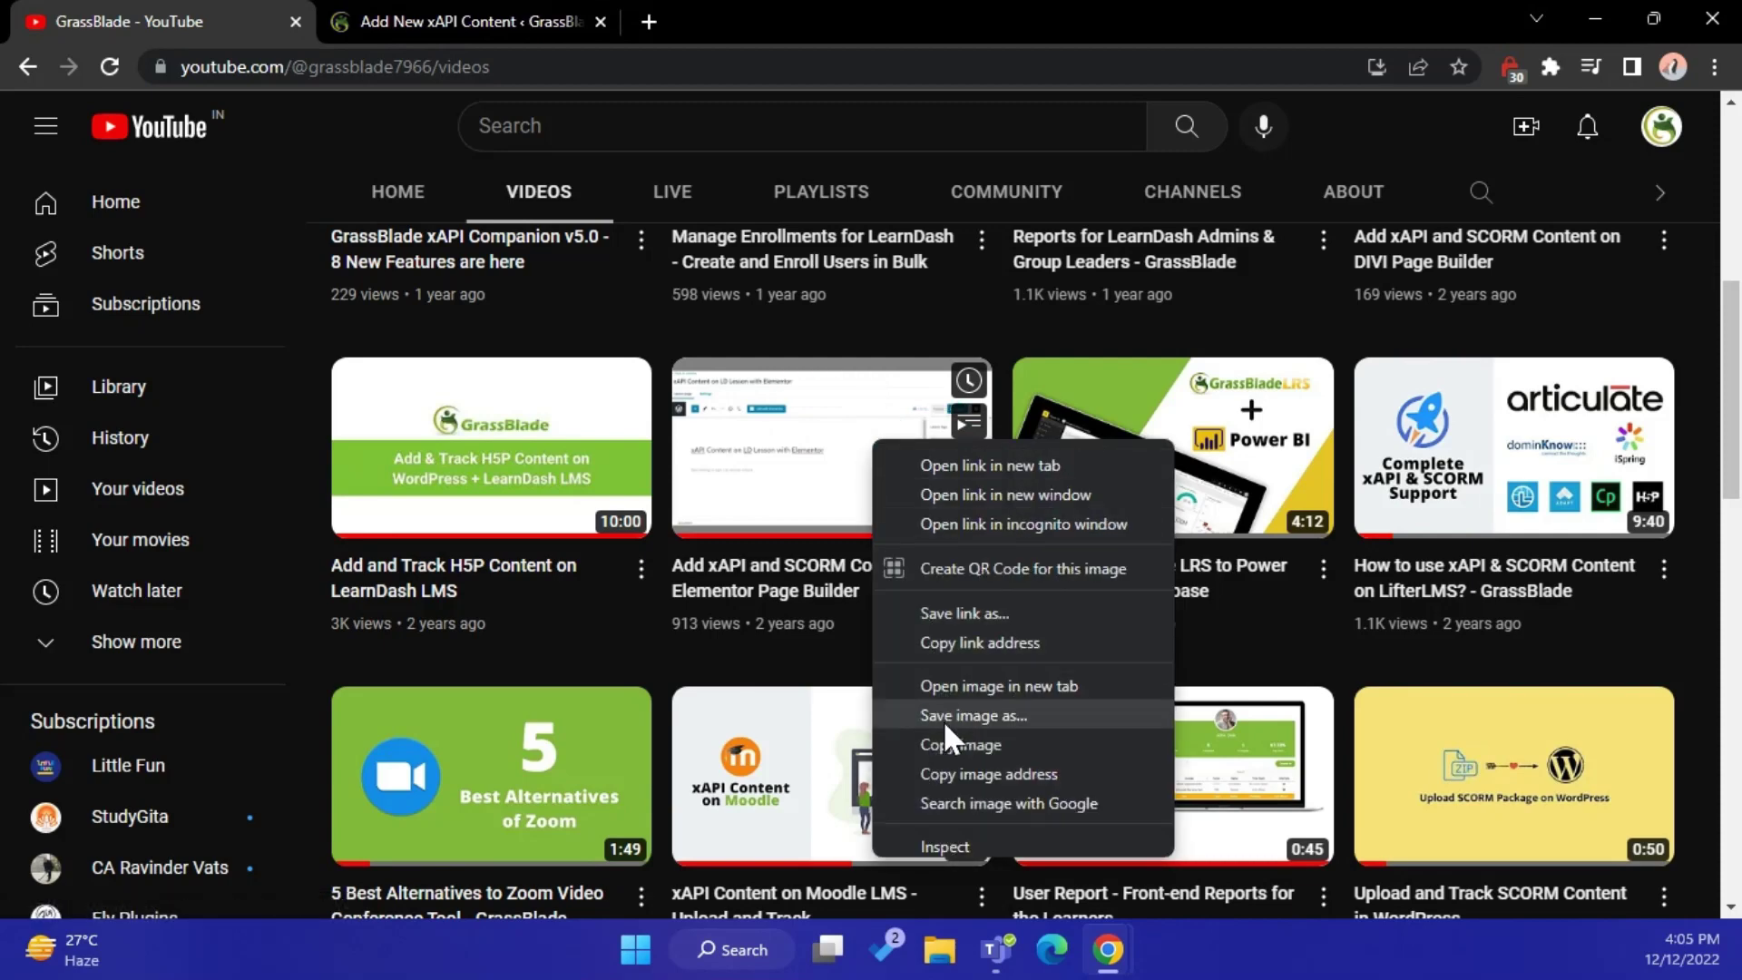
click(954, 643)
Back in the new xAPI content, set the Video URL to the copied YouTube link and save the draft
click(498, 18)
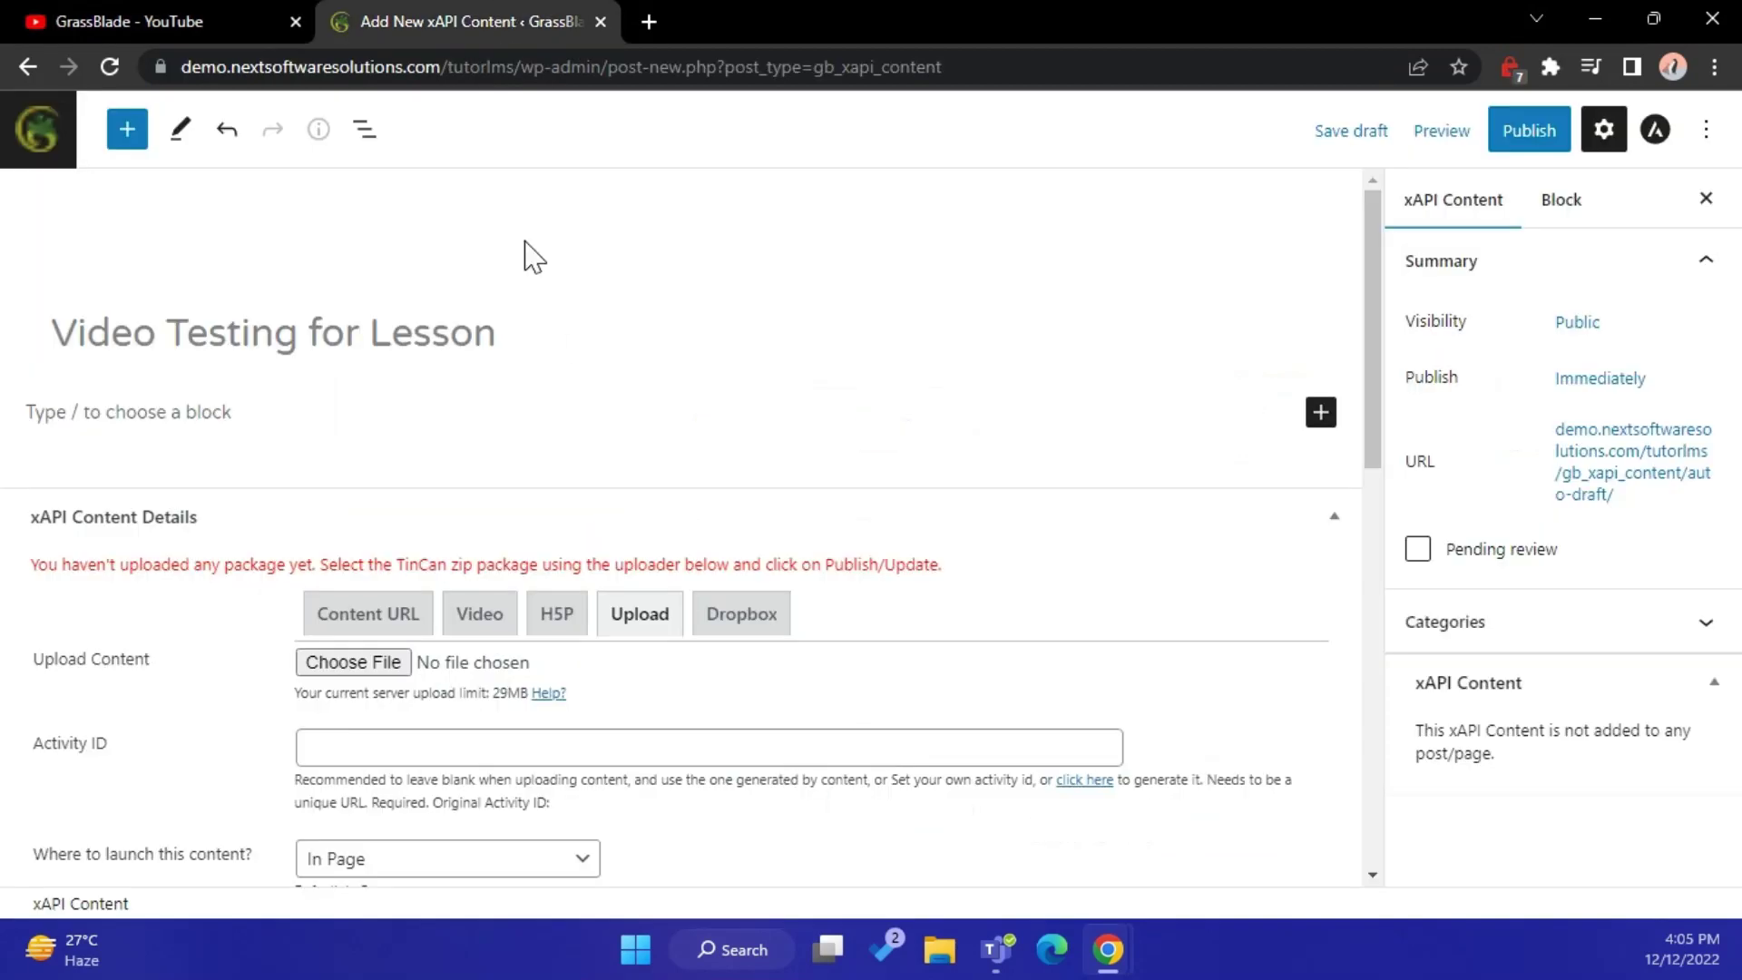
scroll(454, 744, down, 4)
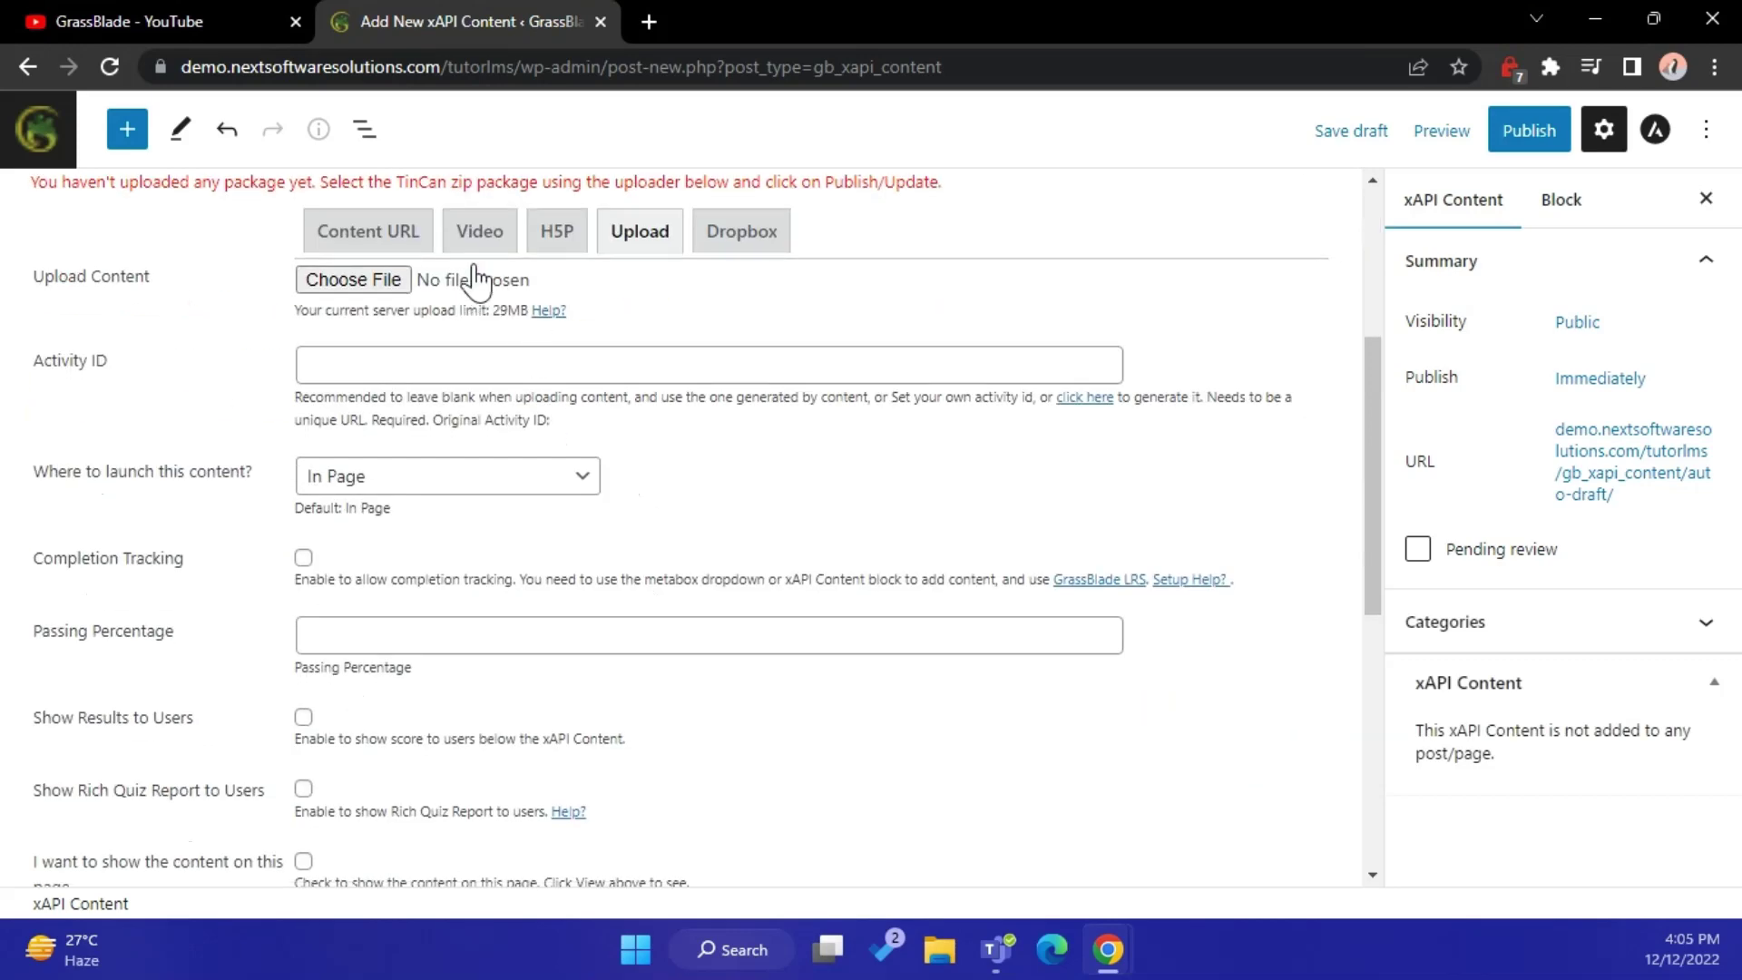
click(479, 230)
click(431, 363)
right_click(423, 363)
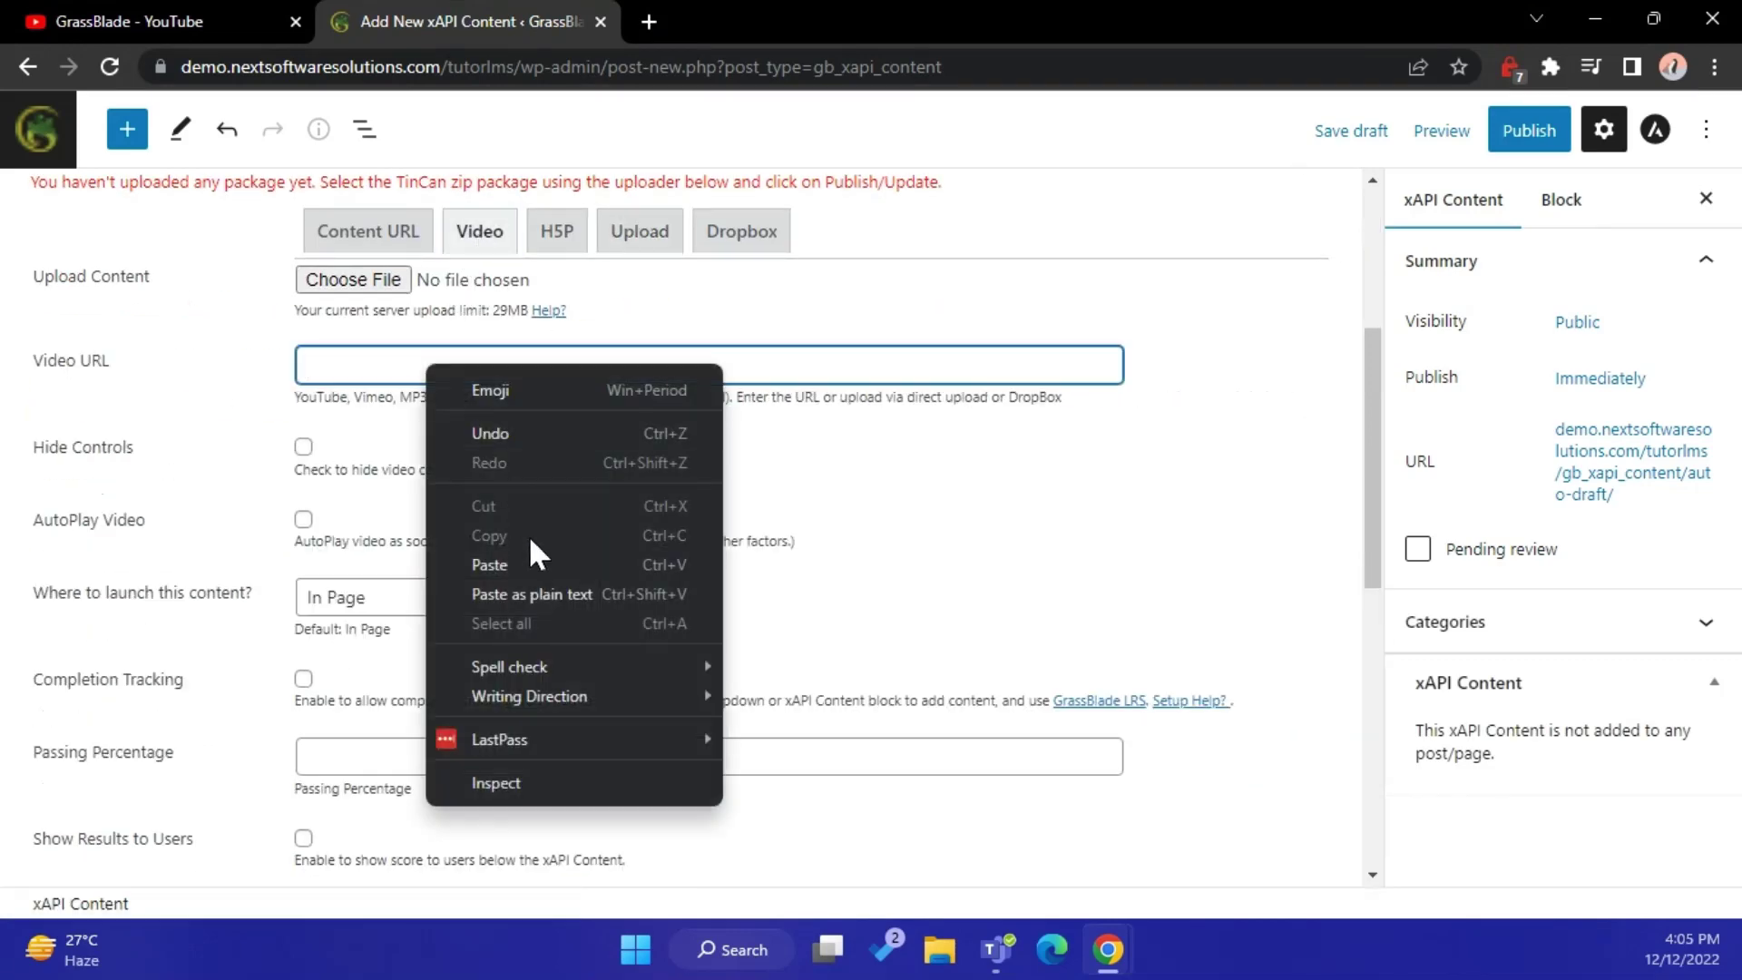
click(542, 564)
key(ctrl+s)
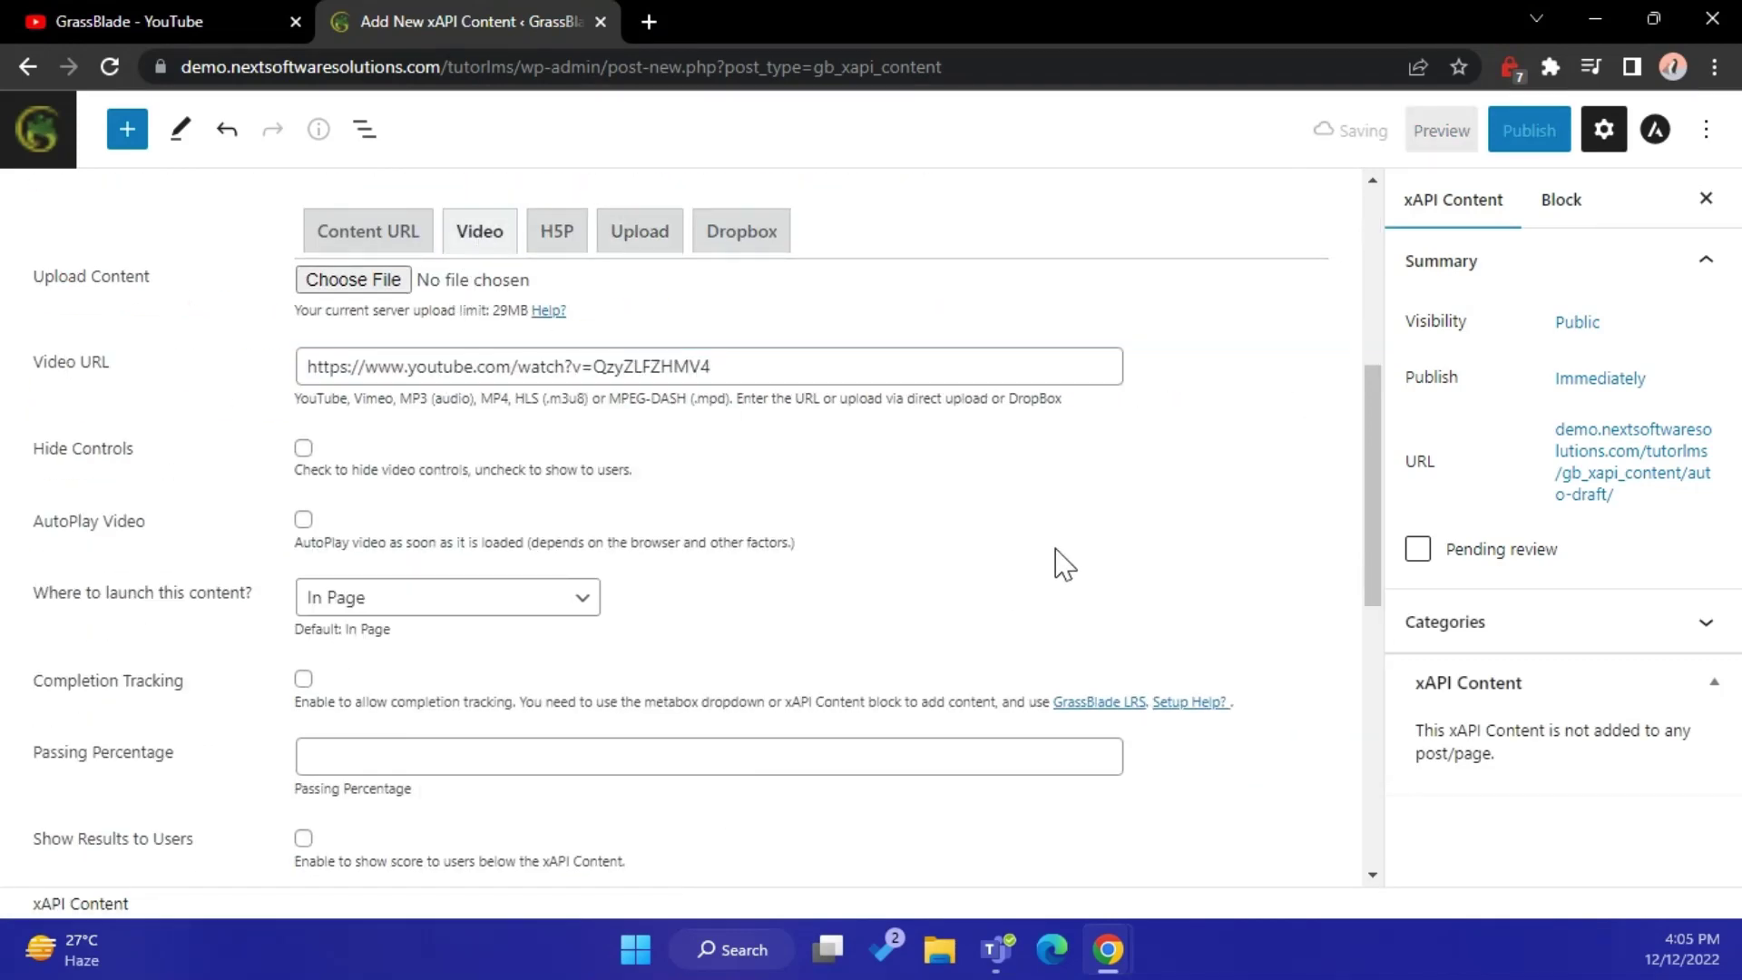
Keep the video launching In Page, enable its Completion Tracking and choose "Enable button on completion" as the Completion Type
scroll(405, 653, down, 1)
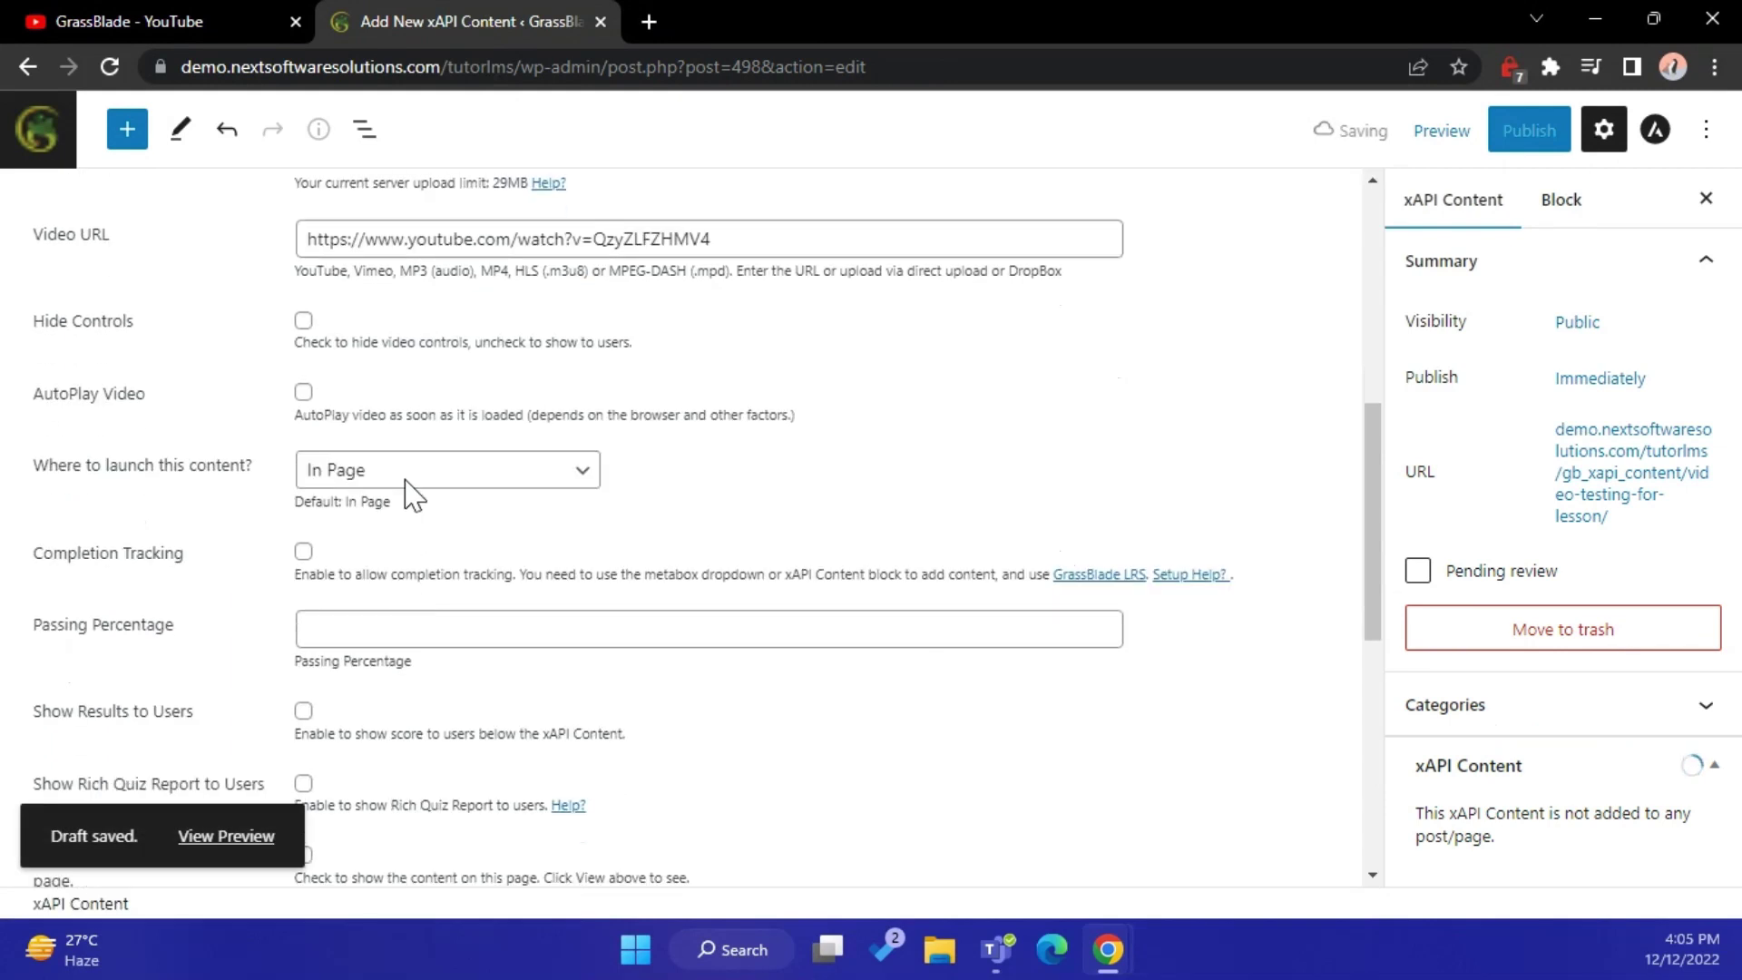
click(409, 471)
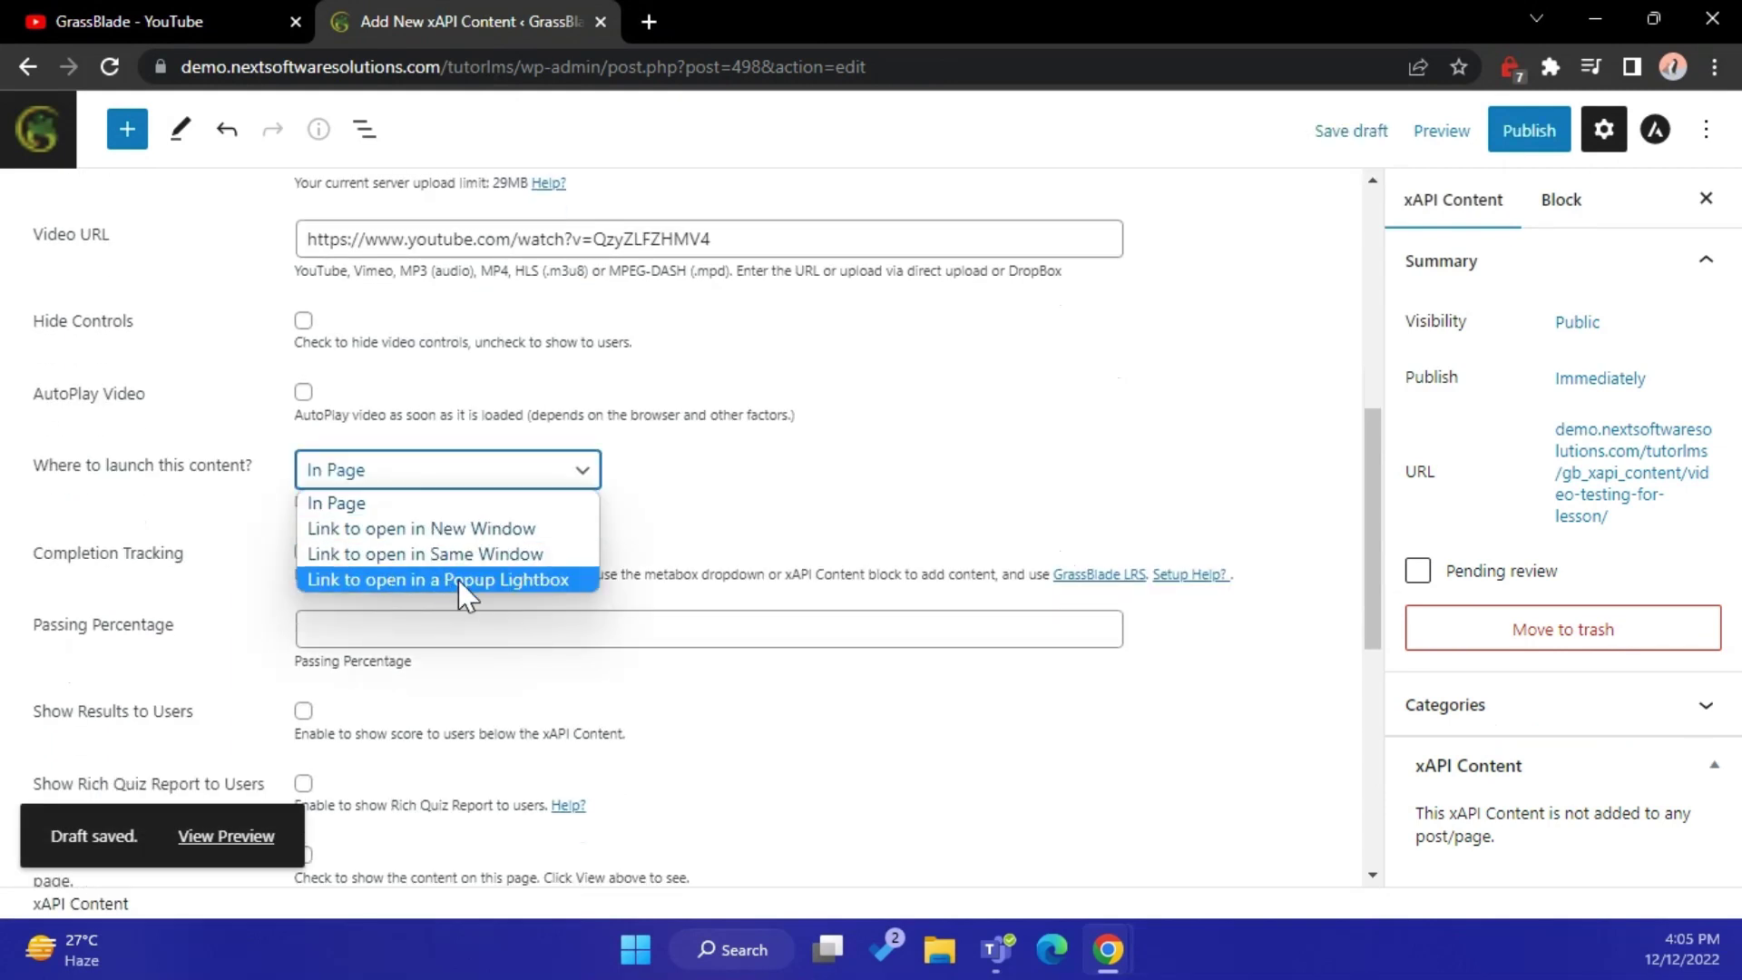
click(910, 542)
scroll(395, 435, down, 1)
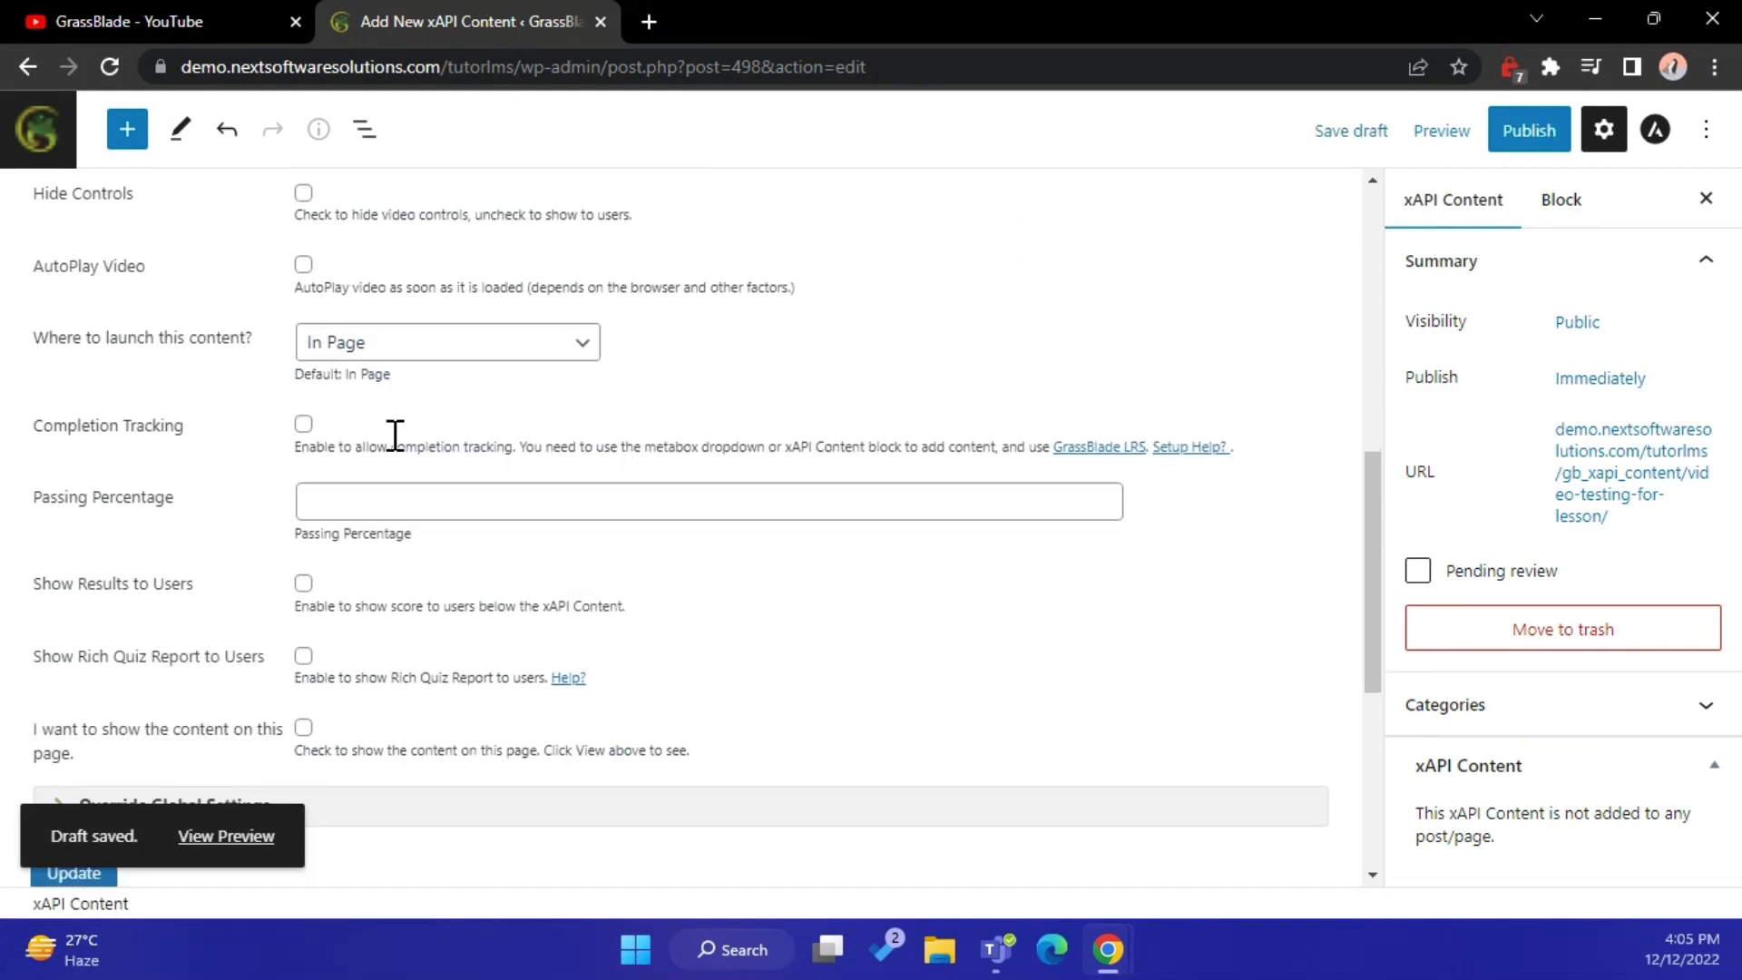
click(303, 424)
click(377, 577)
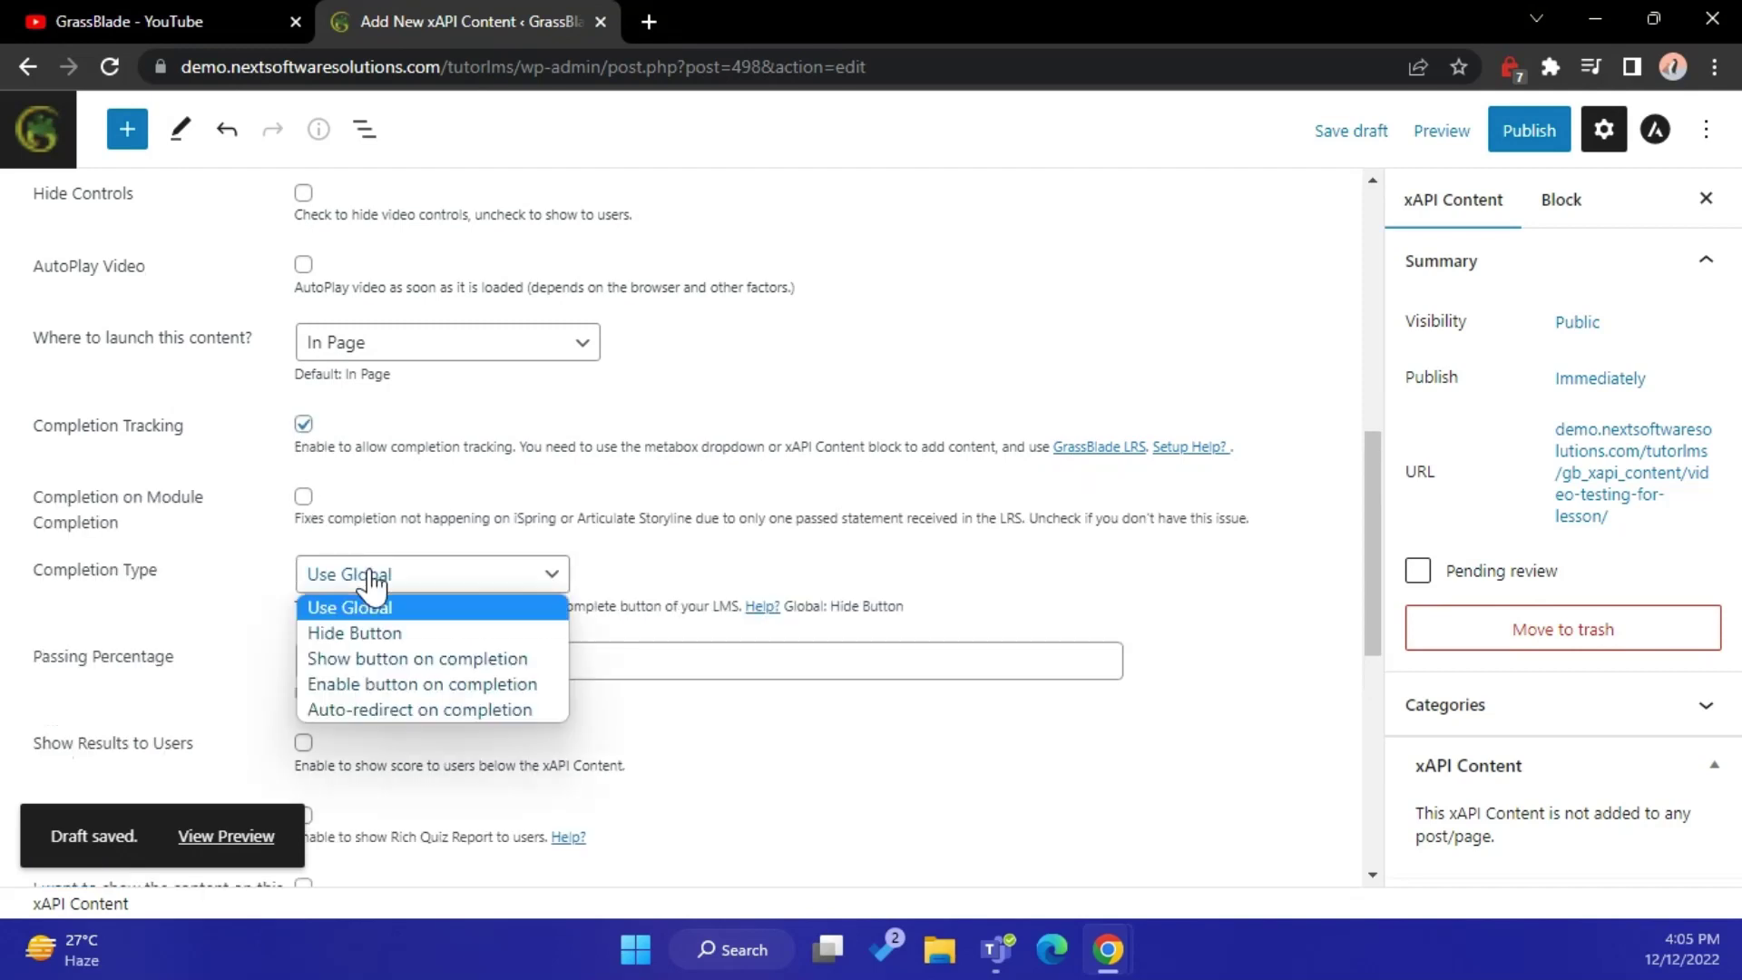
click(439, 692)
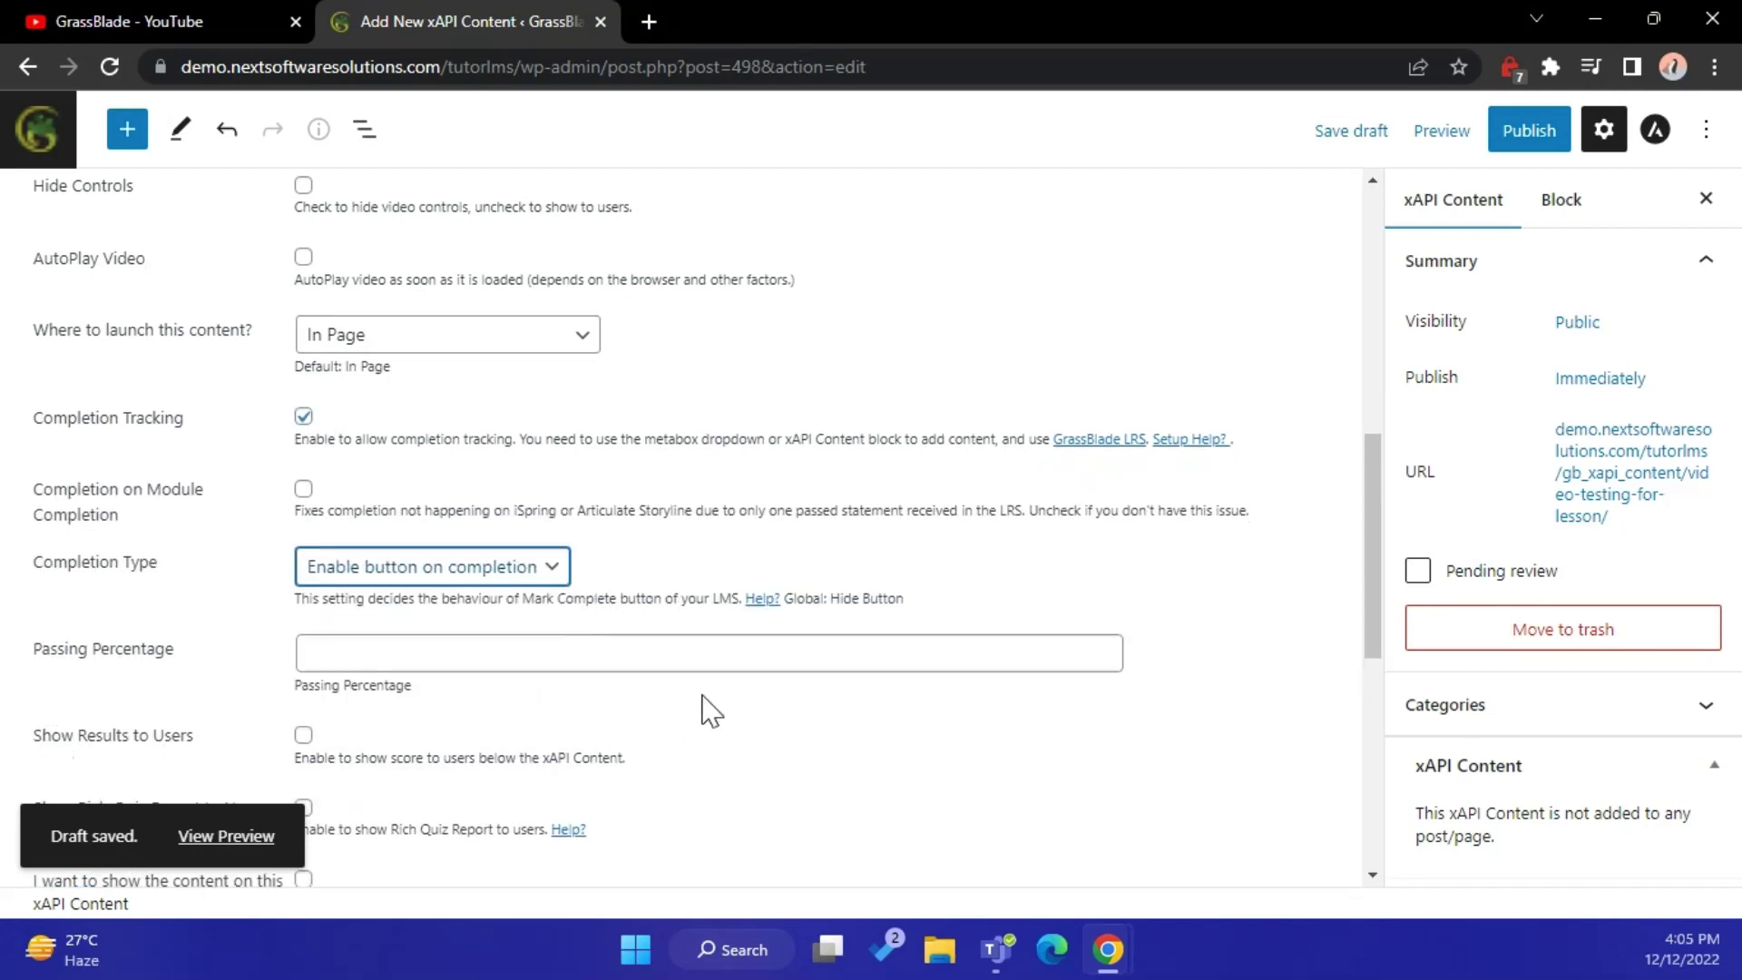
Publish the "Video Testing for Lesson" xAPI content
scroll(704, 707, down, 2)
scroll(617, 436, up, 10)
click(572, 342)
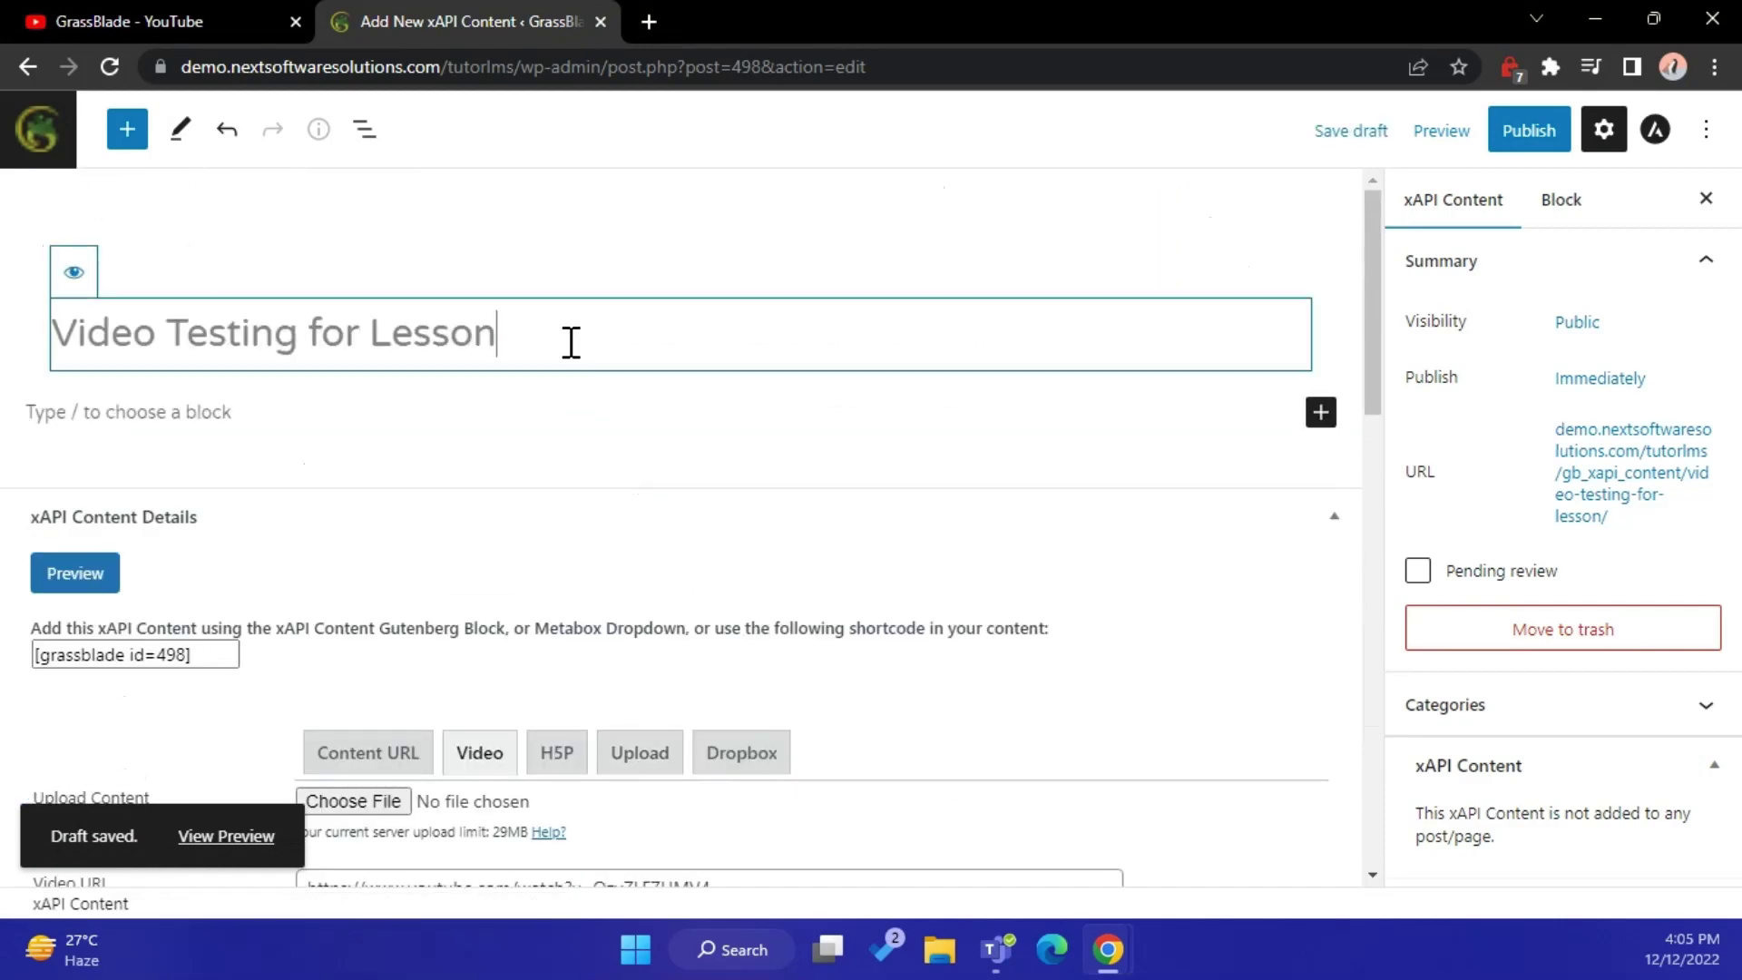
click(1526, 134)
click(1470, 131)
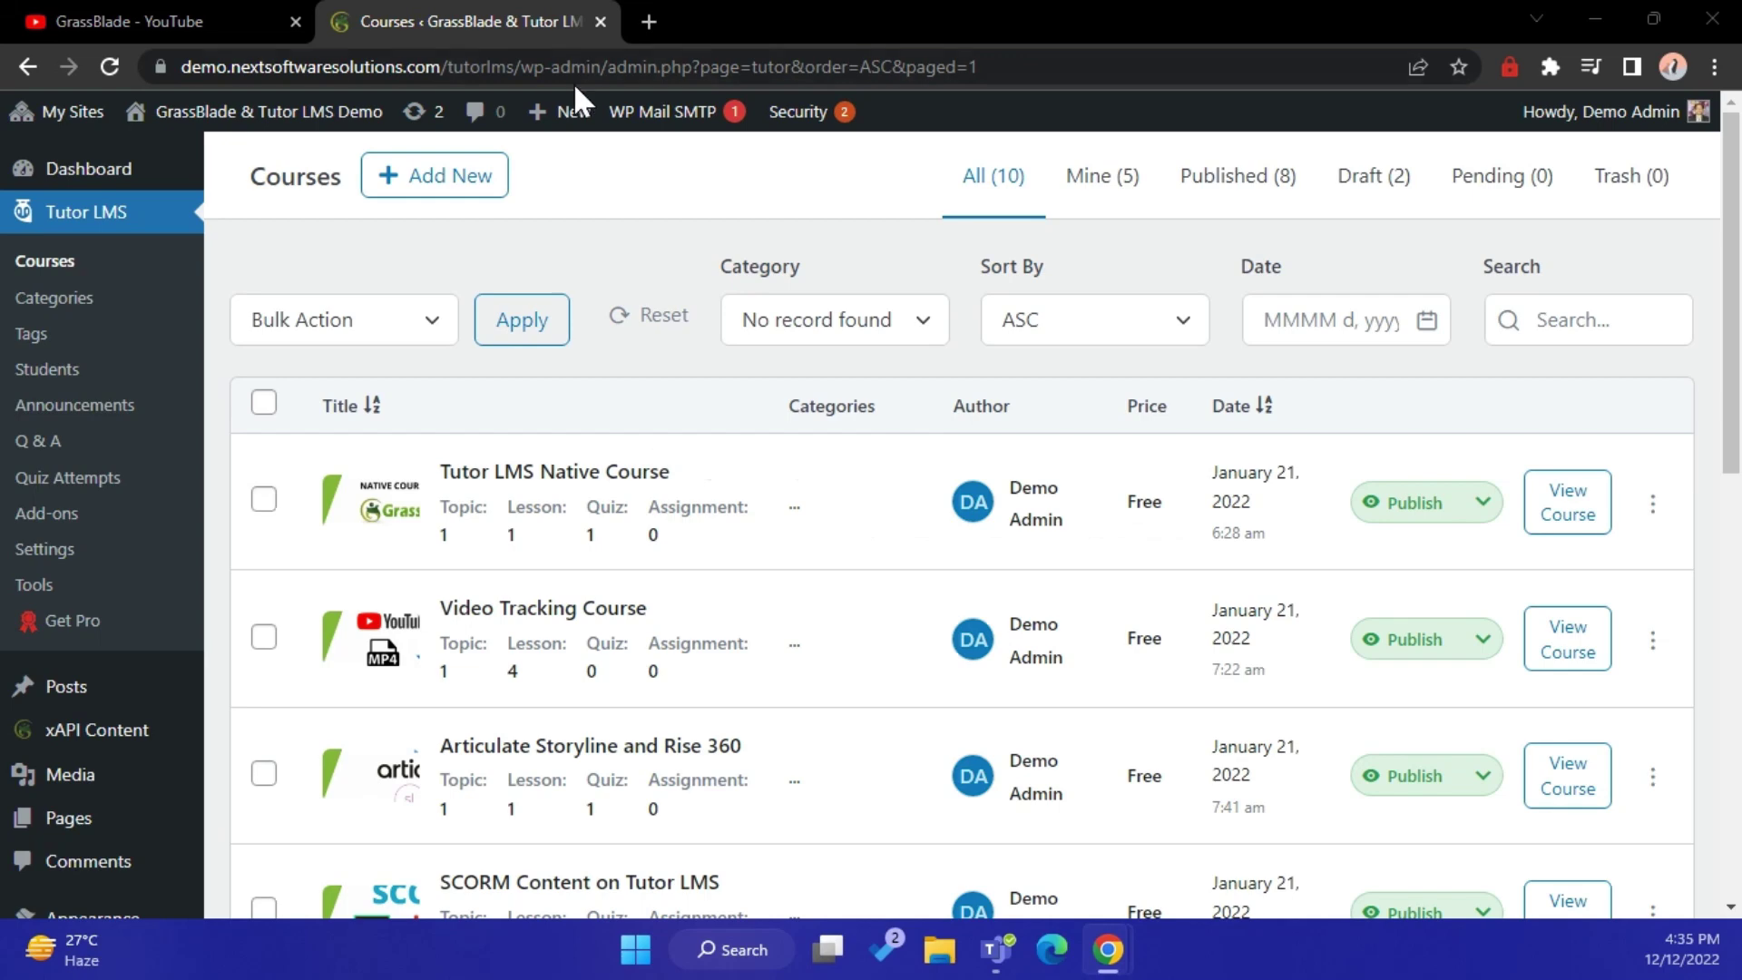
Create a new Tutor LMS course titled "Tutor LMS xAPI Content DEMO"
click(461, 181)
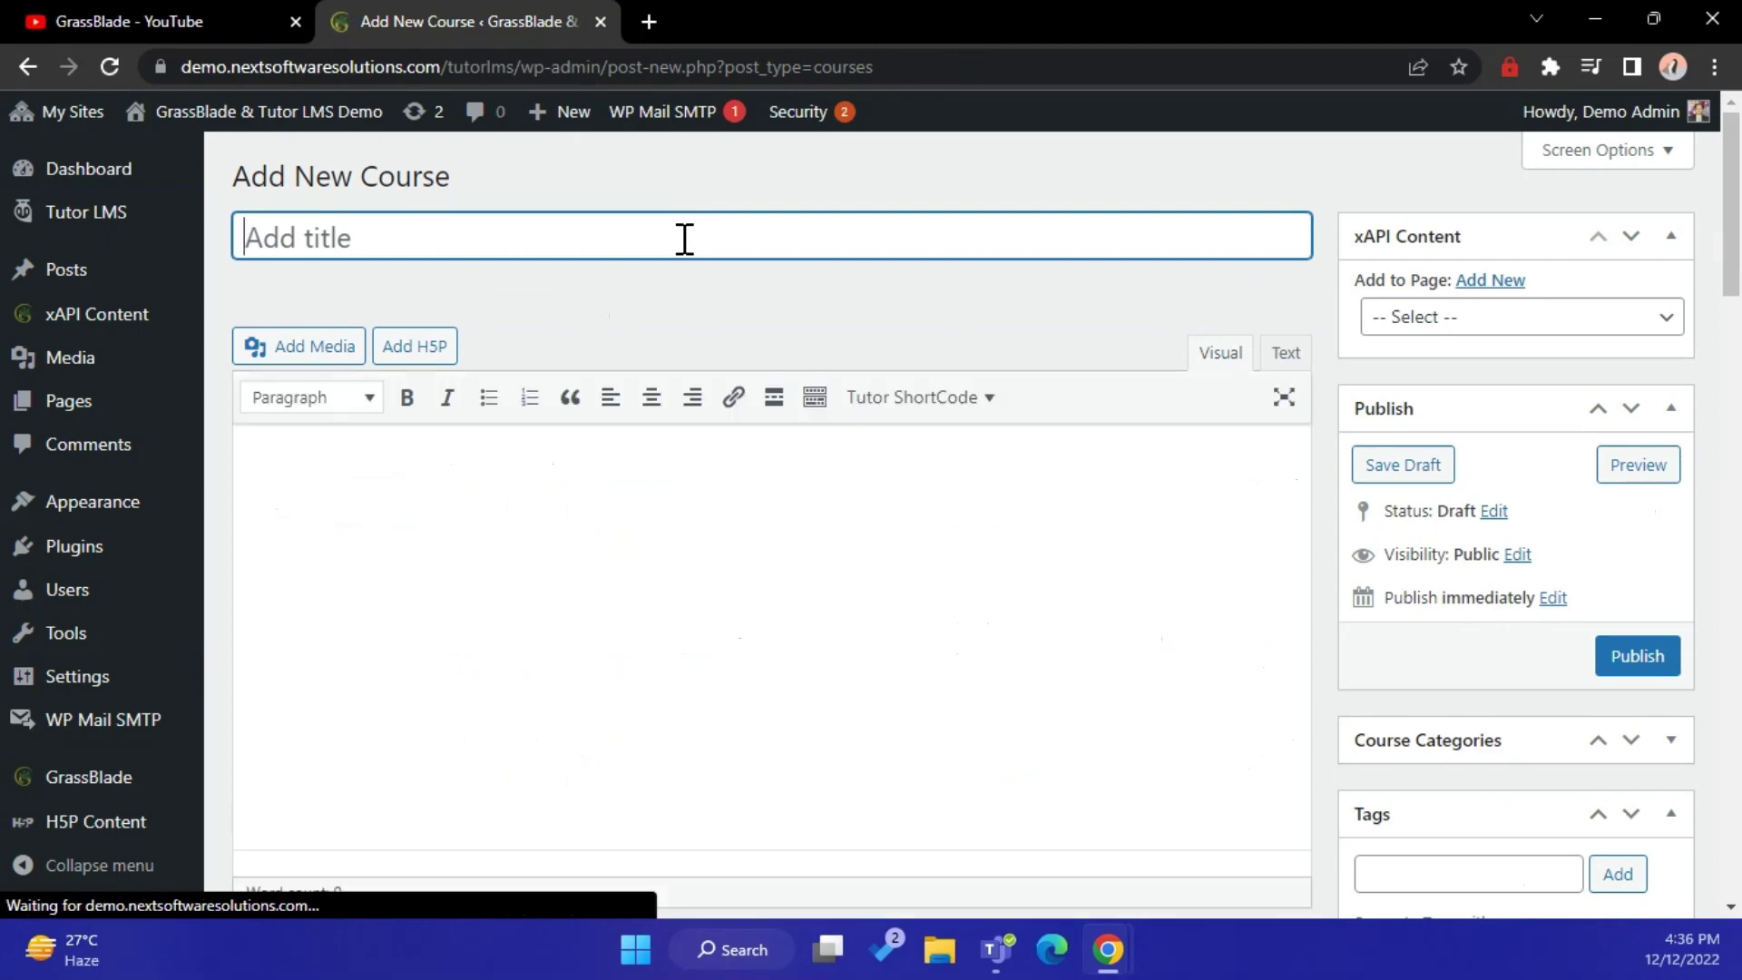
text(Tutor)
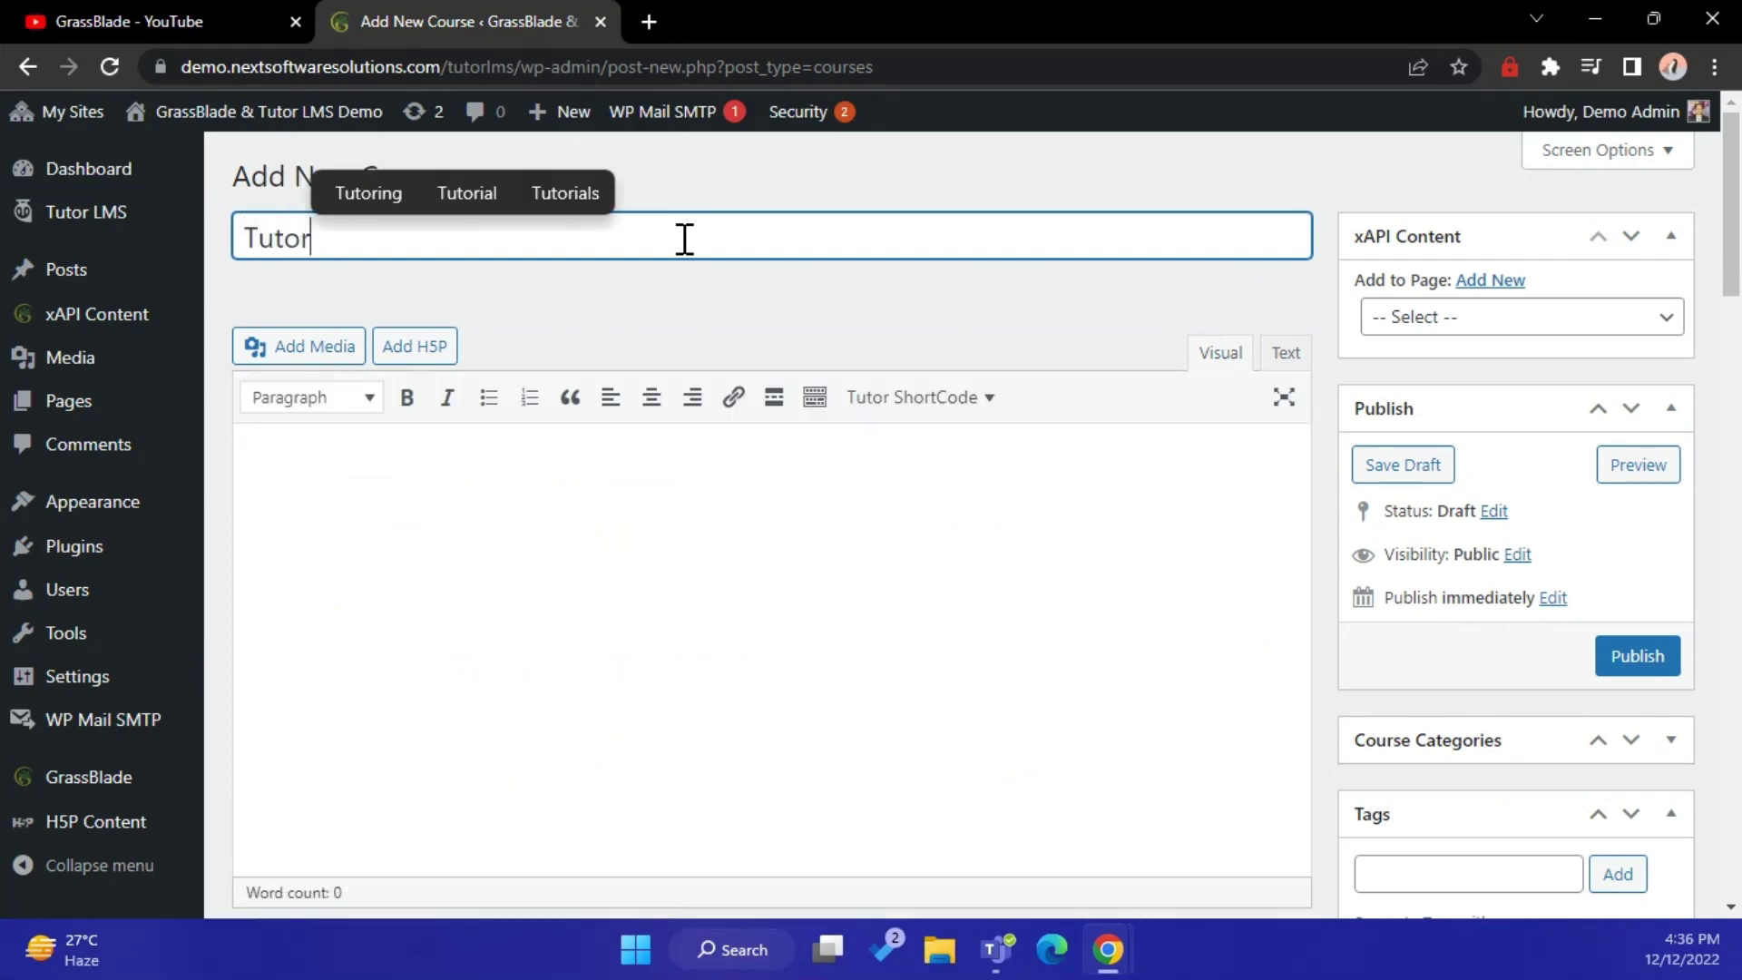
text( LMS xAPI Content DEMO)
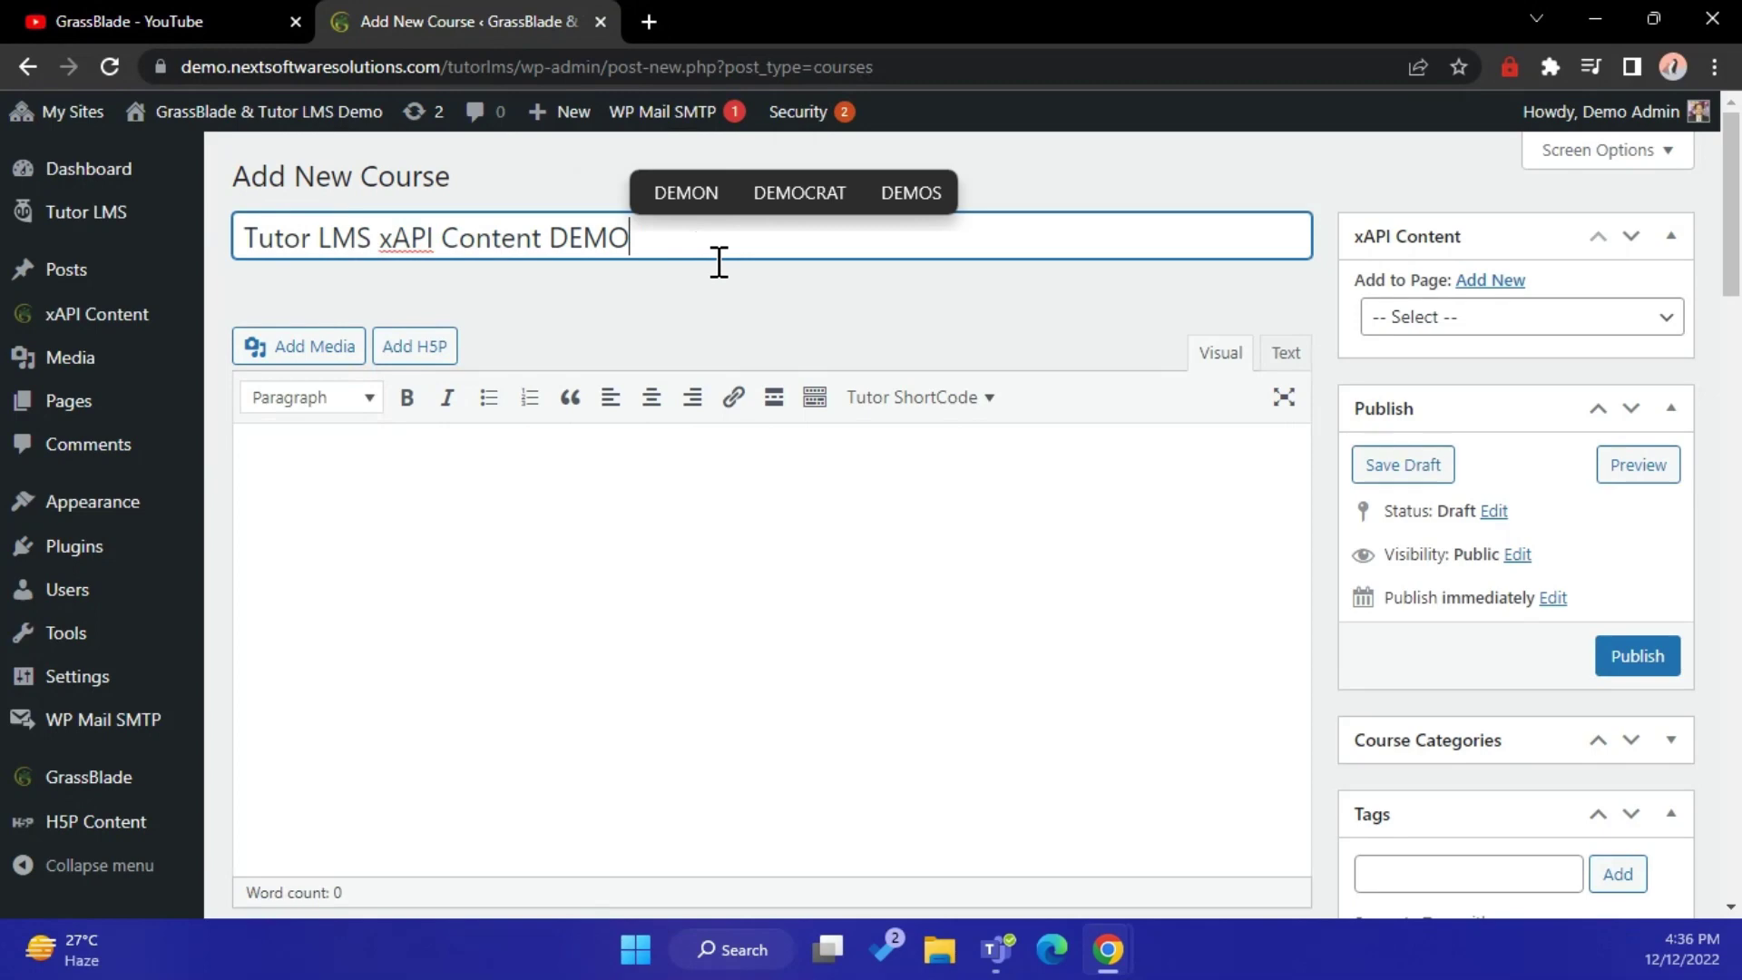
click(762, 328)
scroll(780, 381, down, 10)
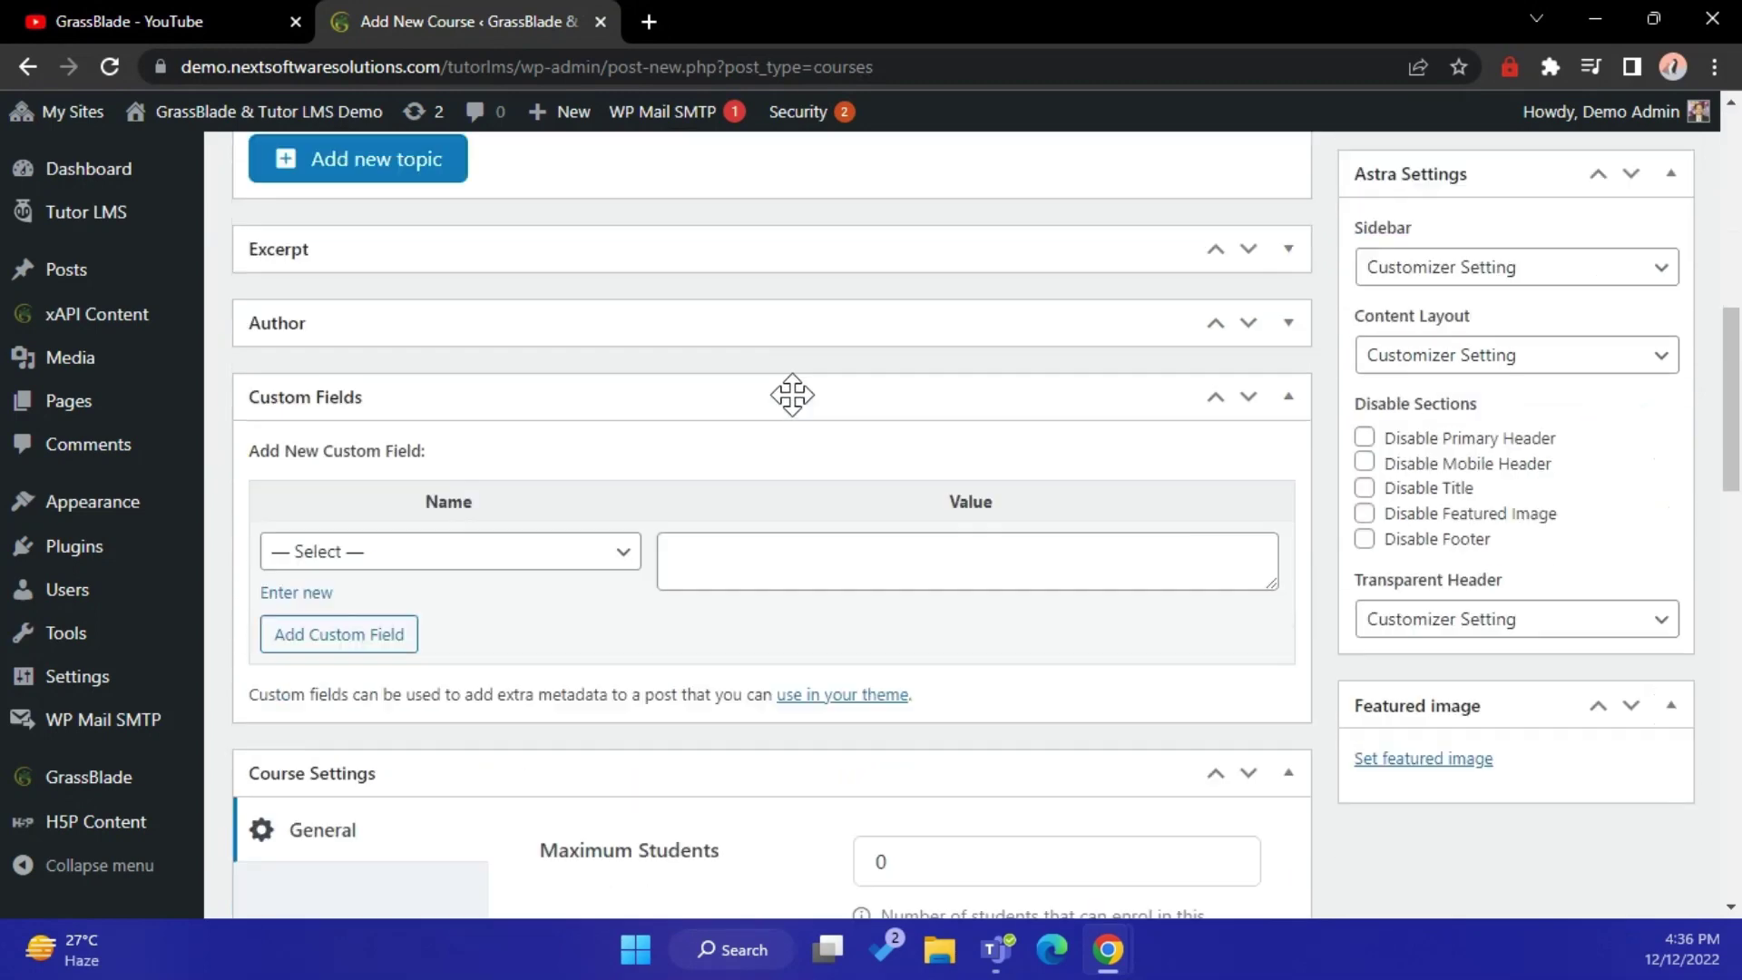
Add a topic named "xAPI Contents" to the course
scroll(793, 395, up, 3)
click(422, 400)
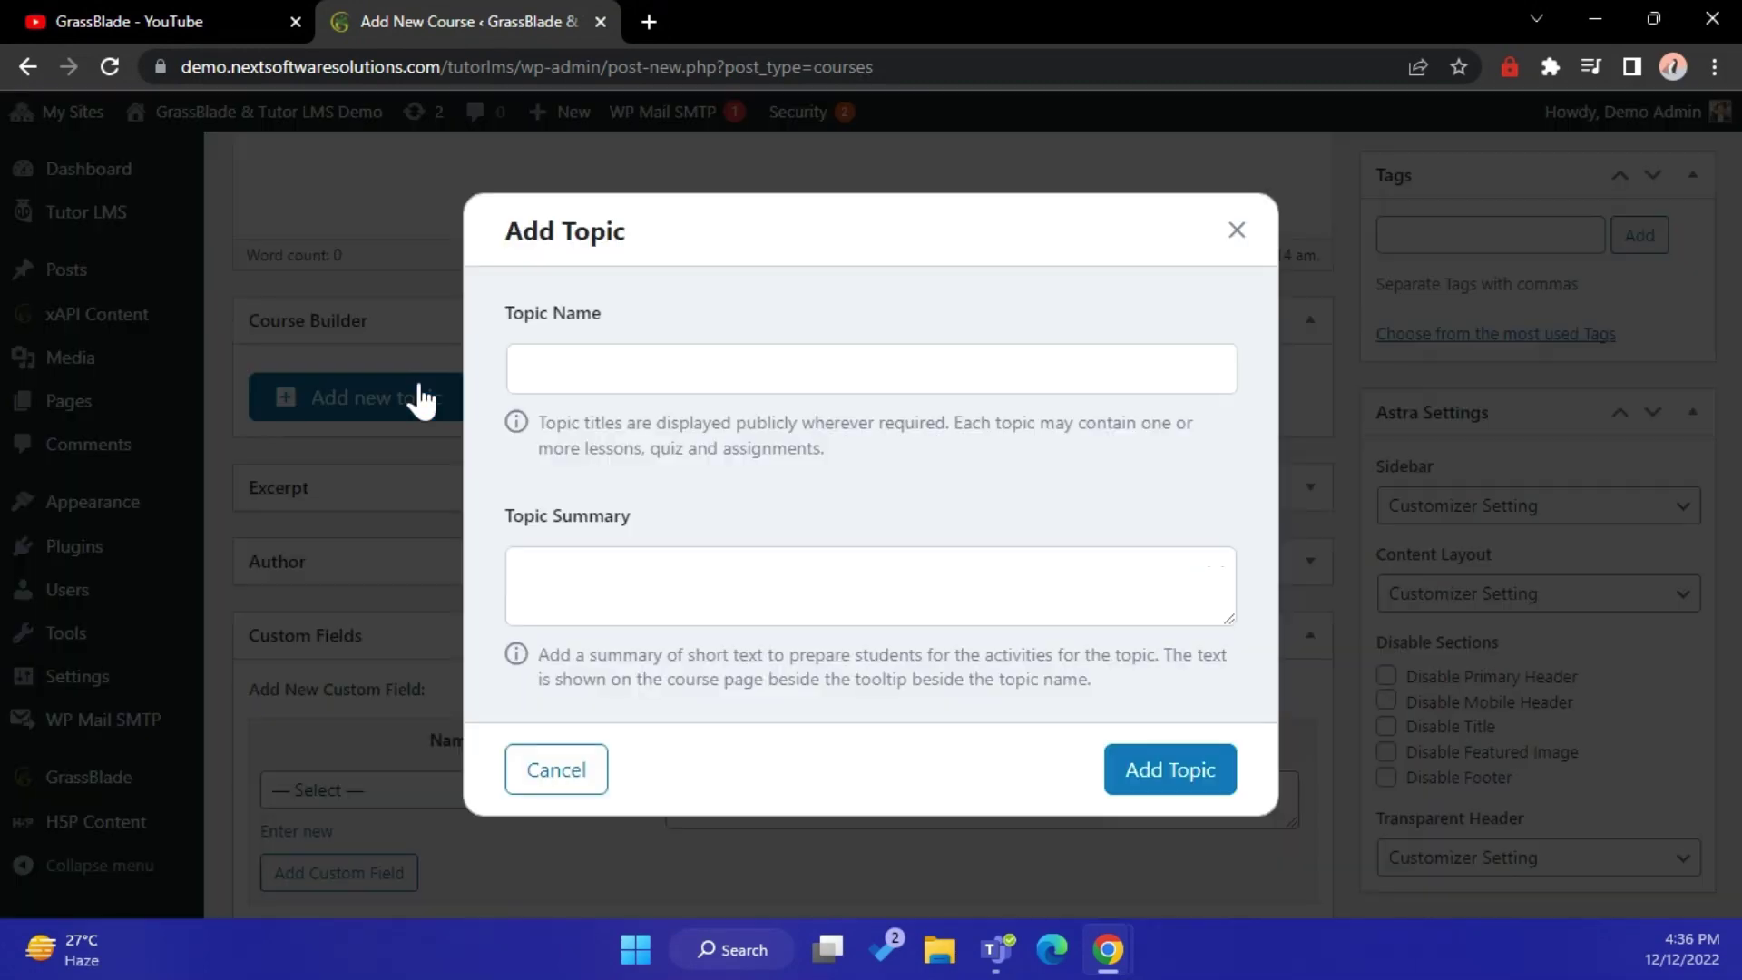
text(xAP)
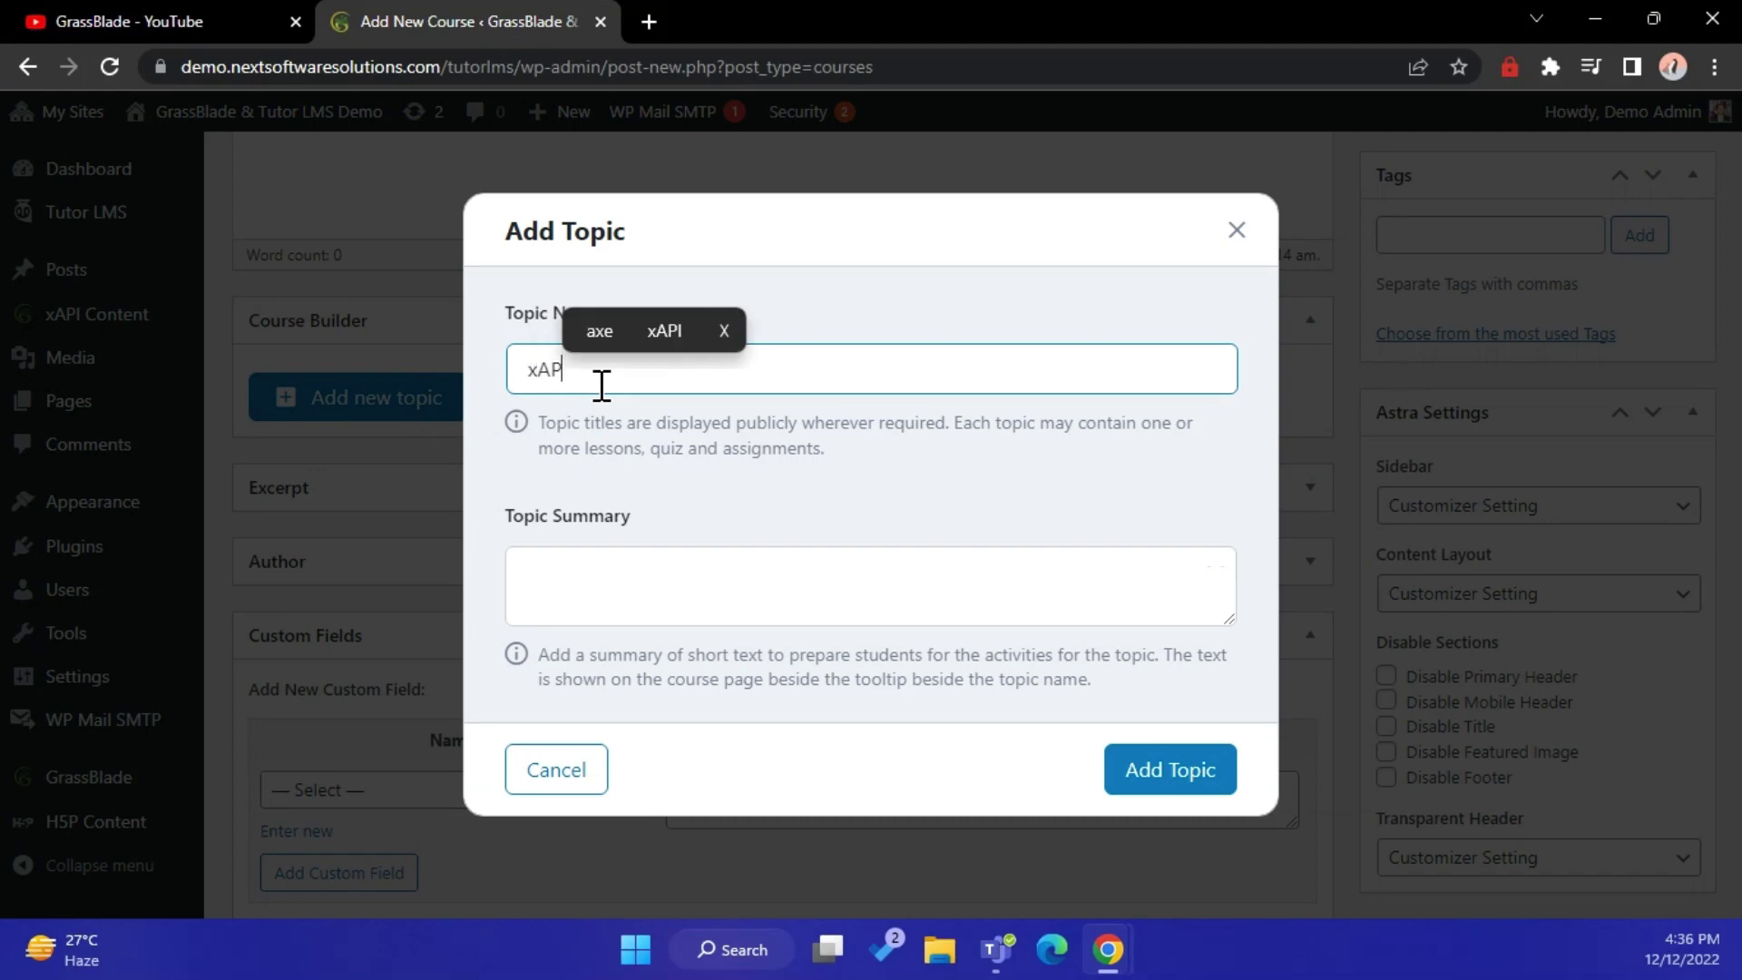
text(I Content)
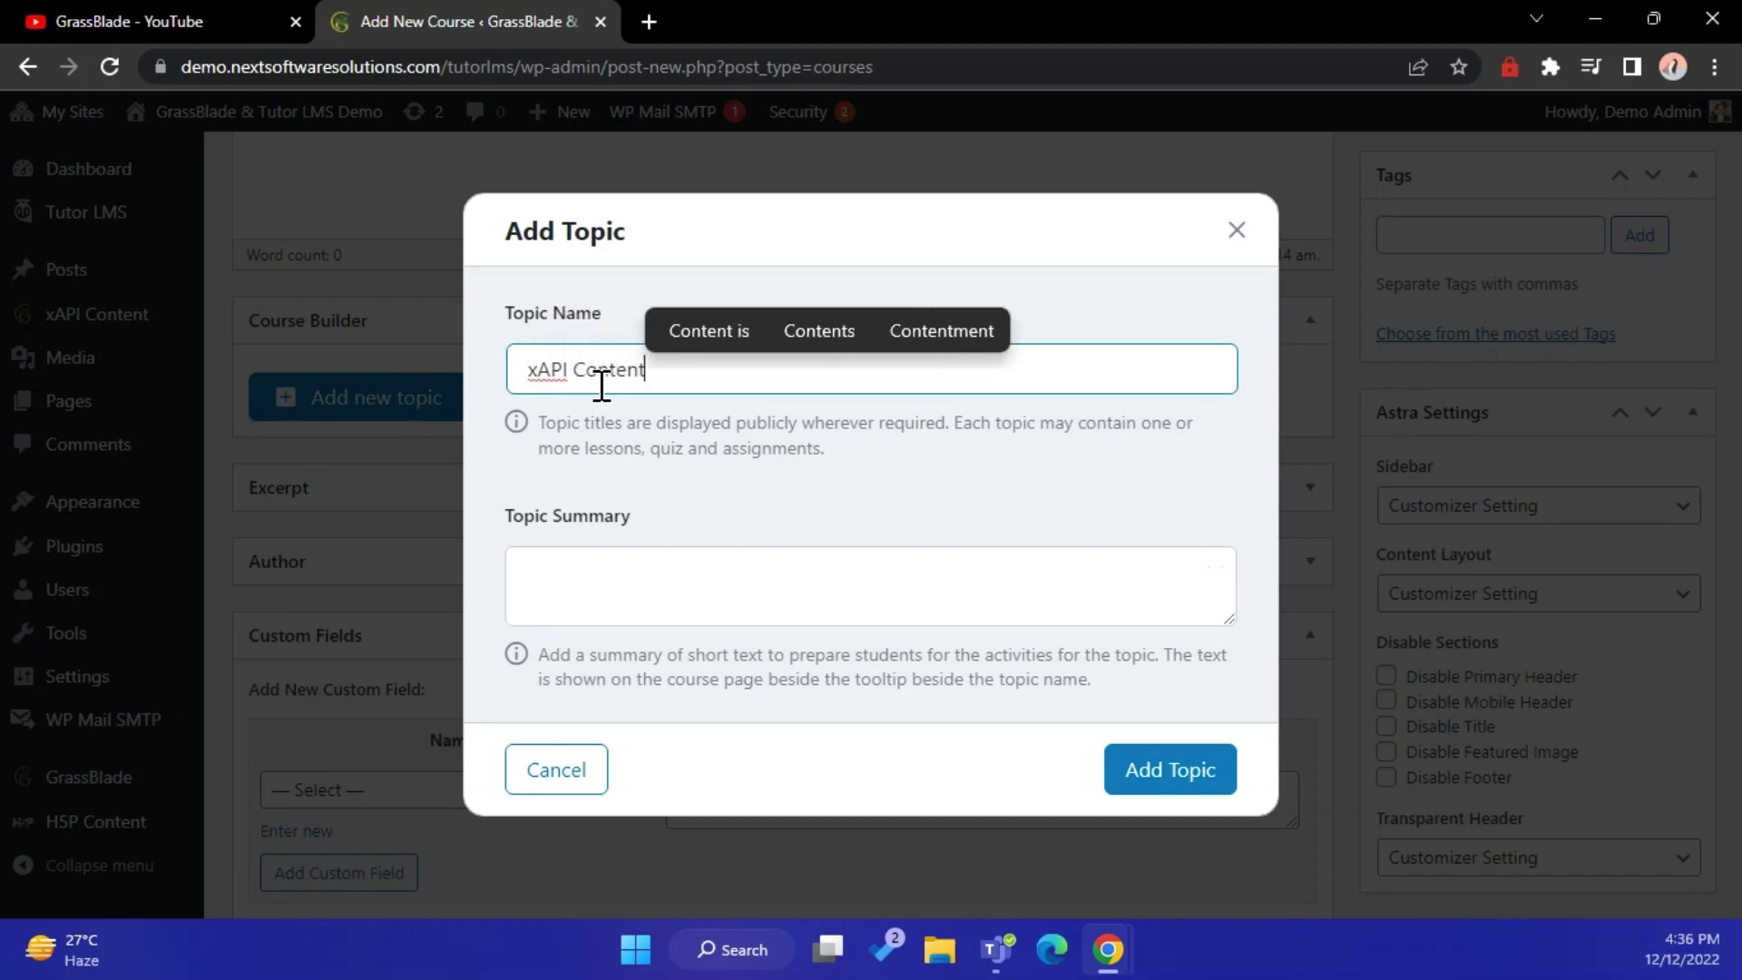
click(1189, 766)
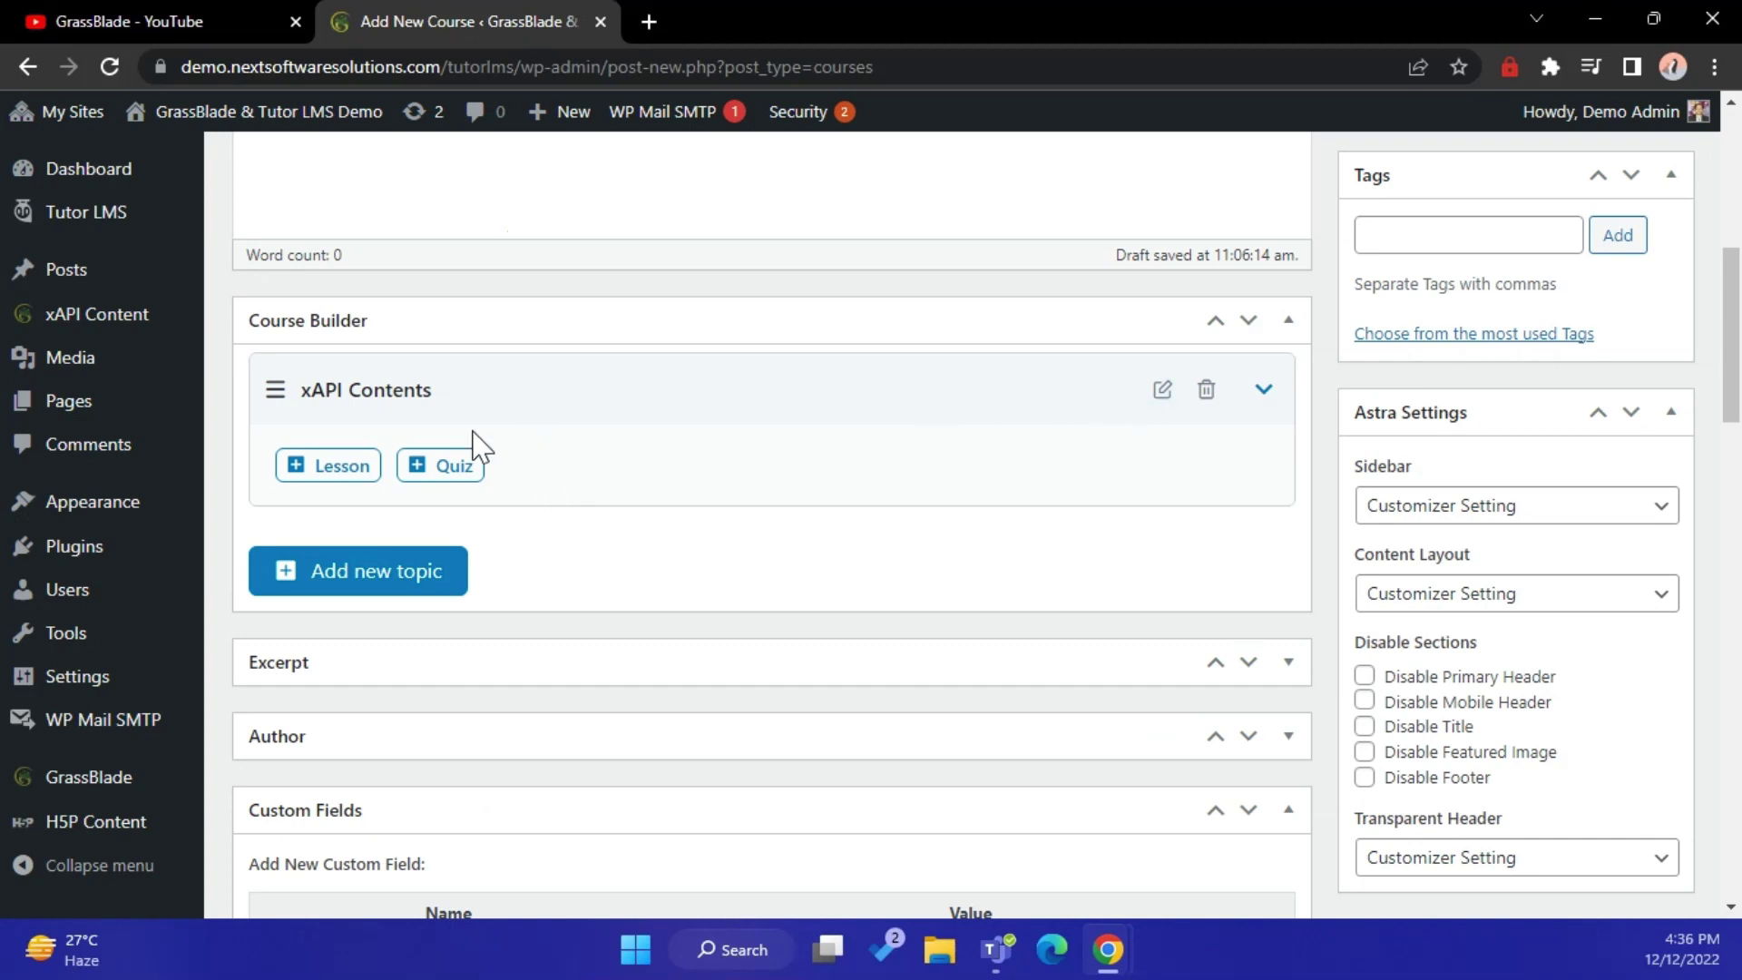
Add a lesson to the xAPI Contents topic and name it "YouTube Video as xAPI Content"
click(343, 467)
click(654, 330)
double_click(654, 329)
triple_click(654, 329)
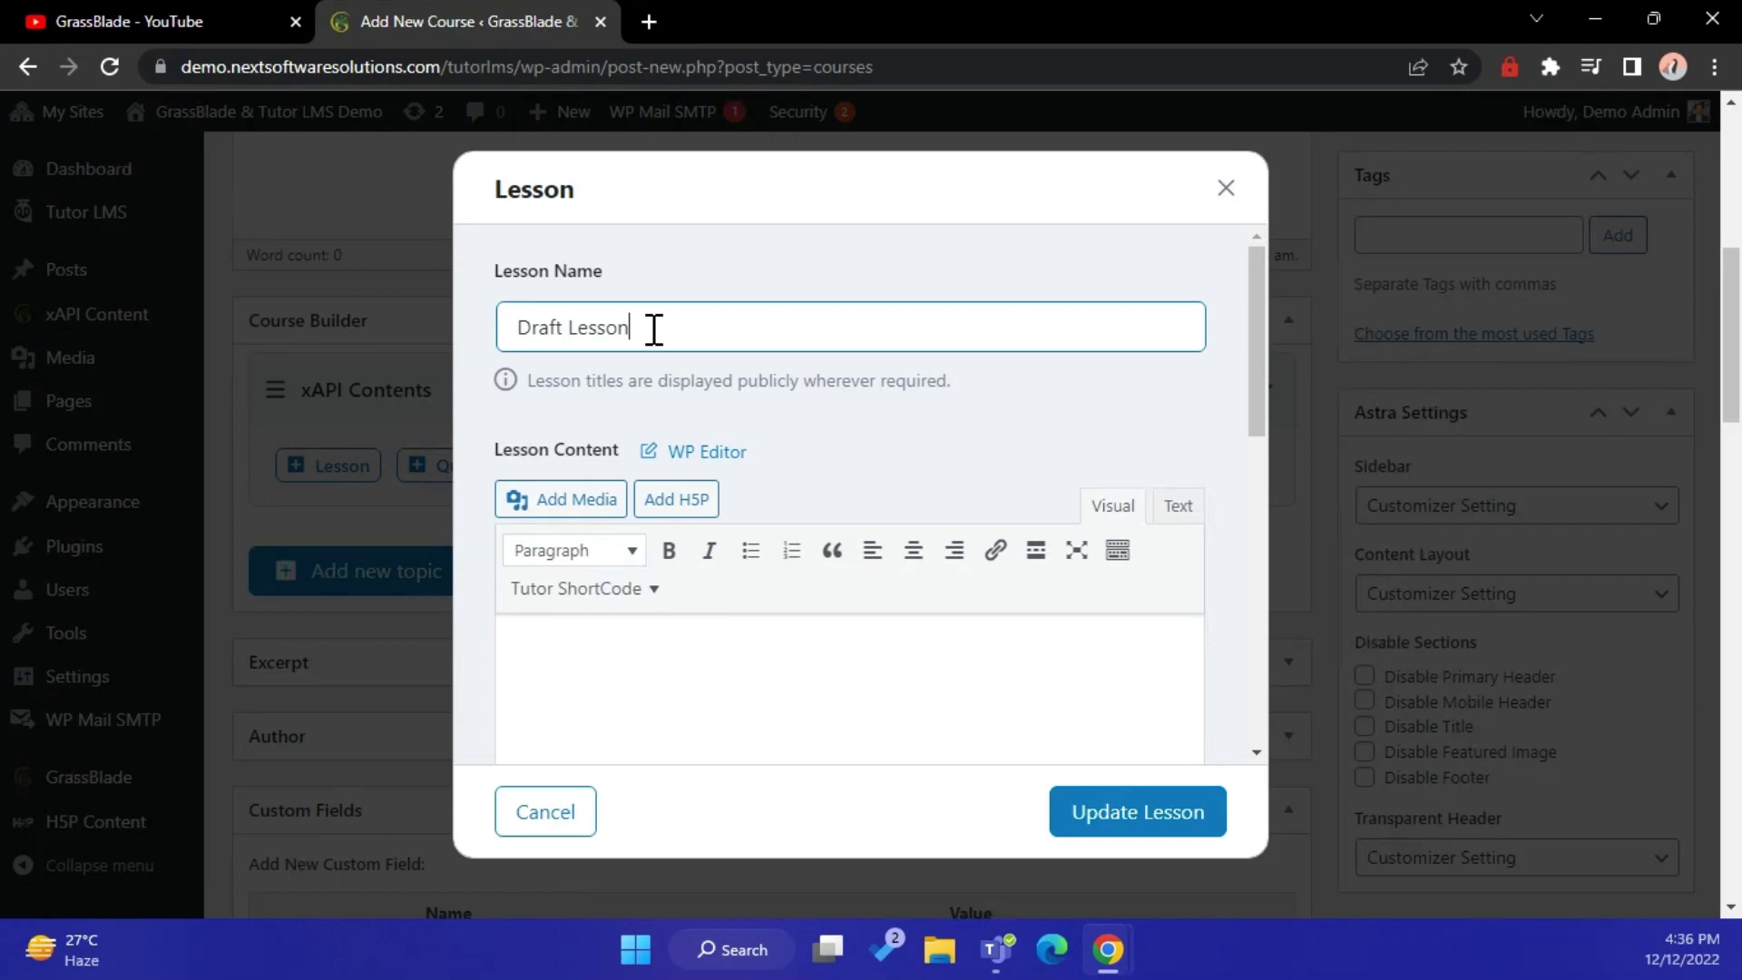
text(YouTube Video as xAPI Content)
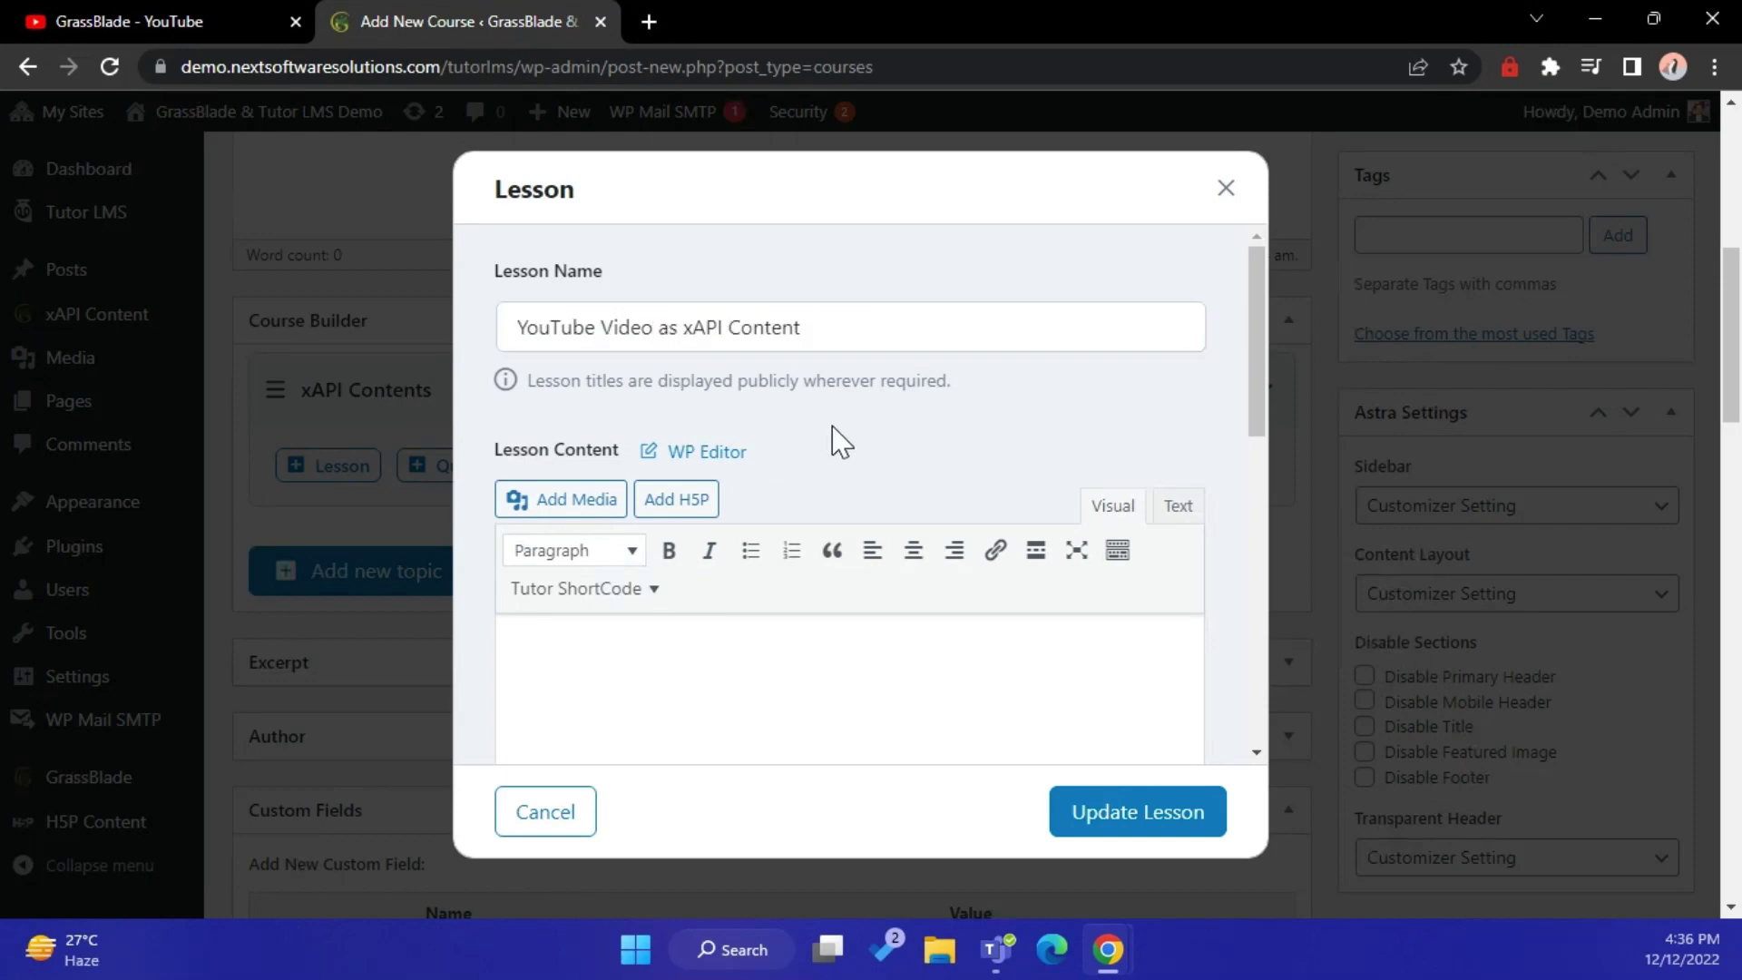
Attach the "Video Testing for Lesson" xAPI content to the lesson and save the lesson
scroll(835, 439, down, 10)
scroll(836, 439, down, 5)
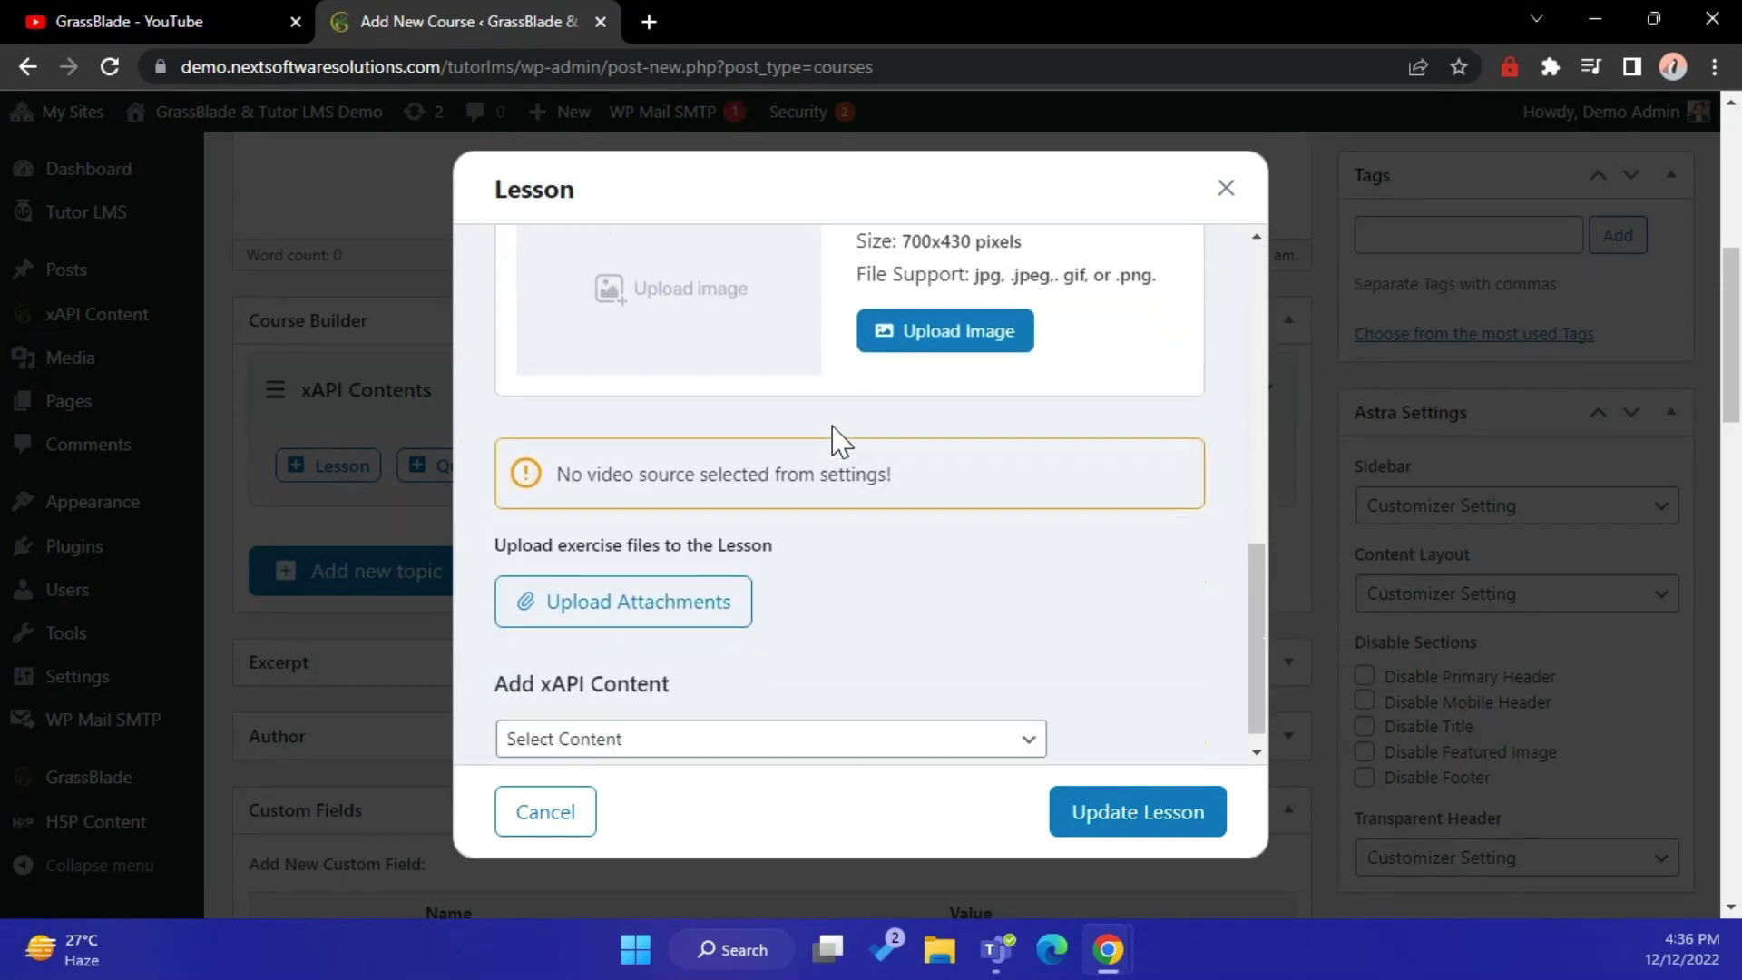
click(769, 717)
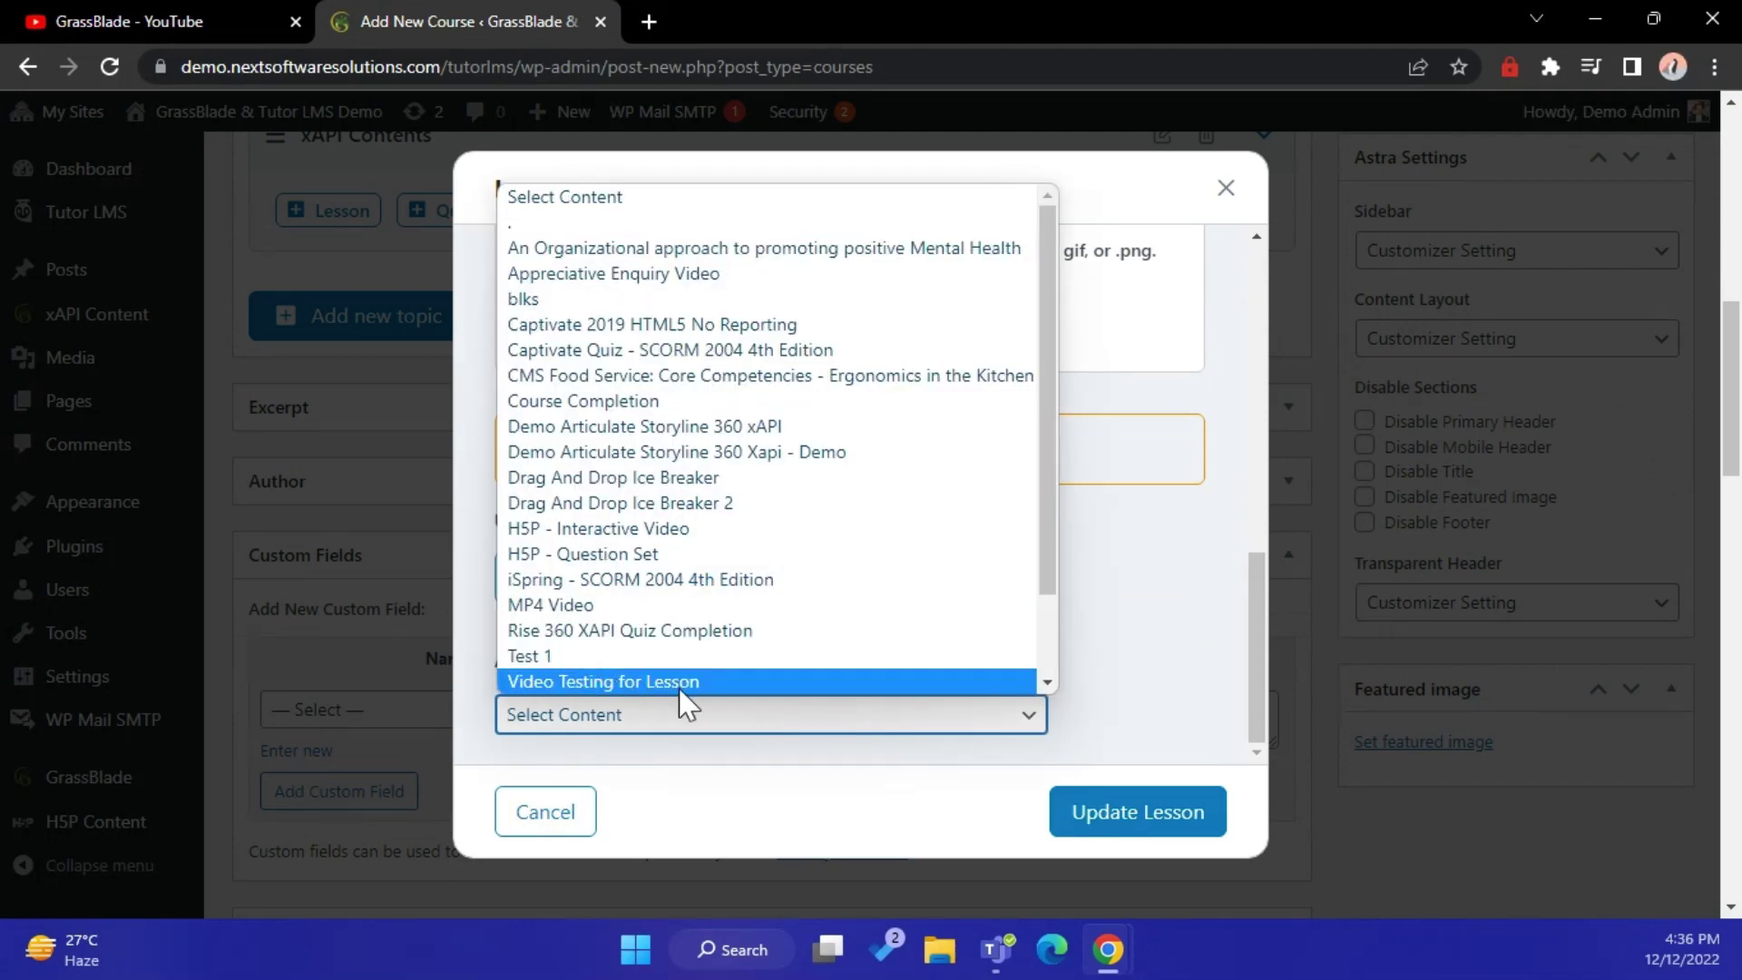
click(737, 682)
click(1170, 826)
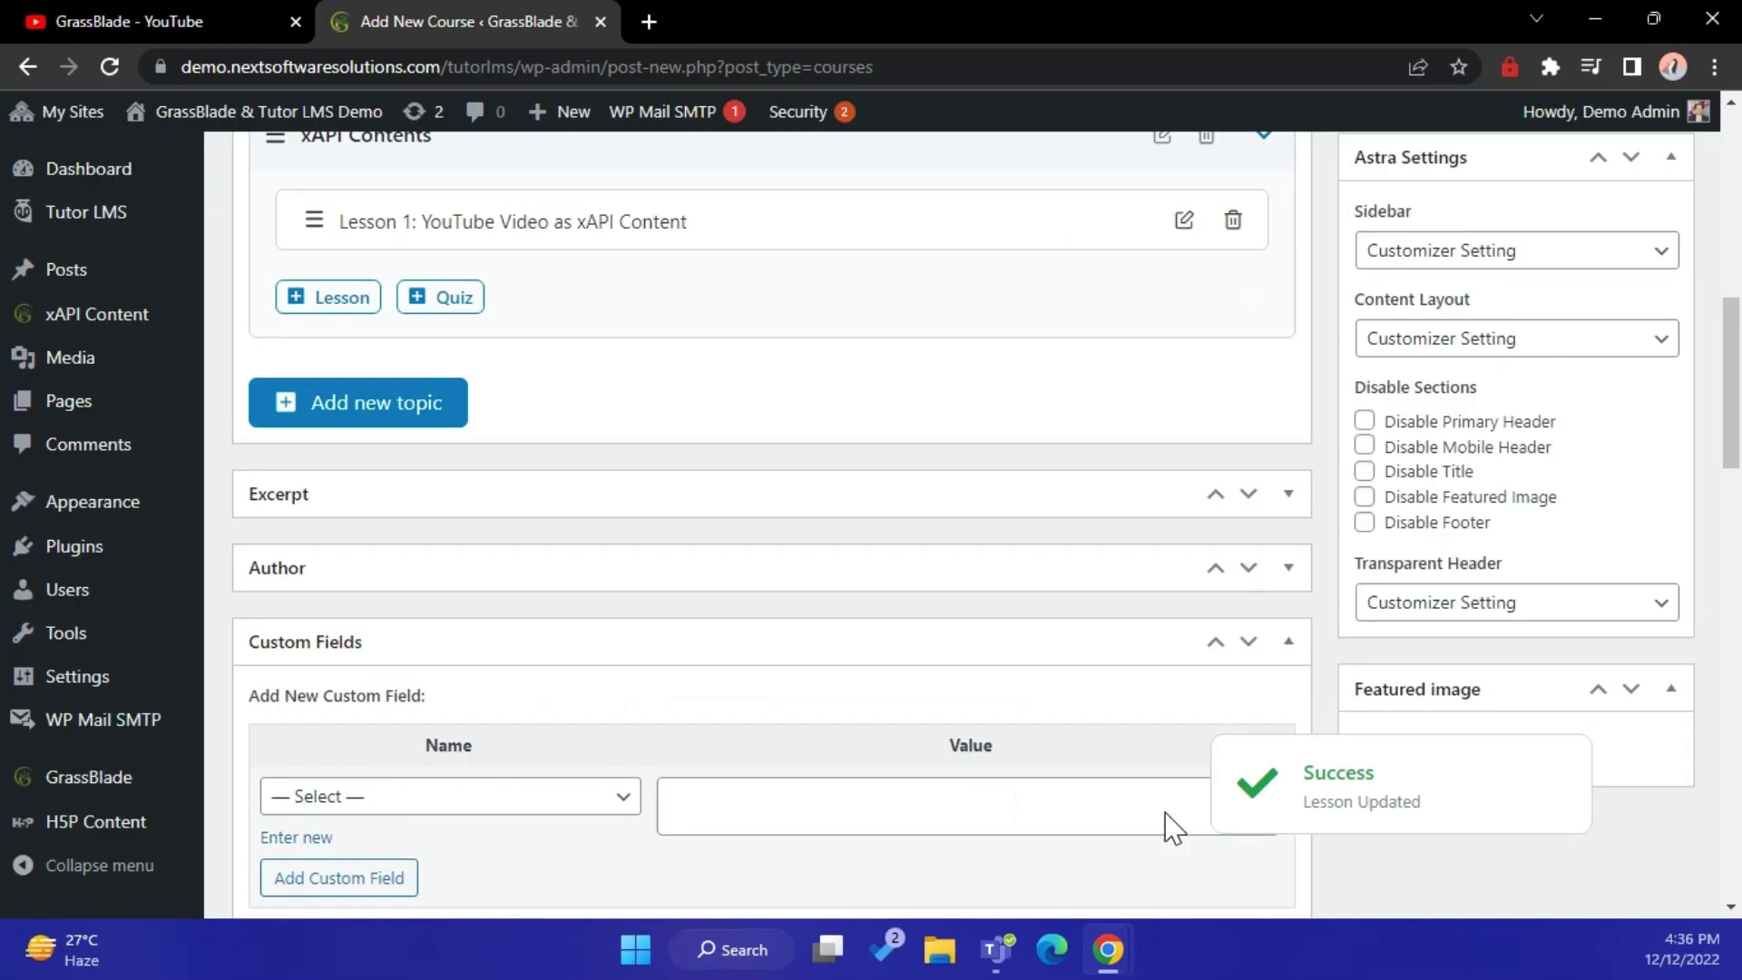
Add a quiz titled "Storyline Content as Tutor LMS Quiz" to the xAPI Contents topic and continue to its questions
scroll(455, 572, up, 3)
click(450, 570)
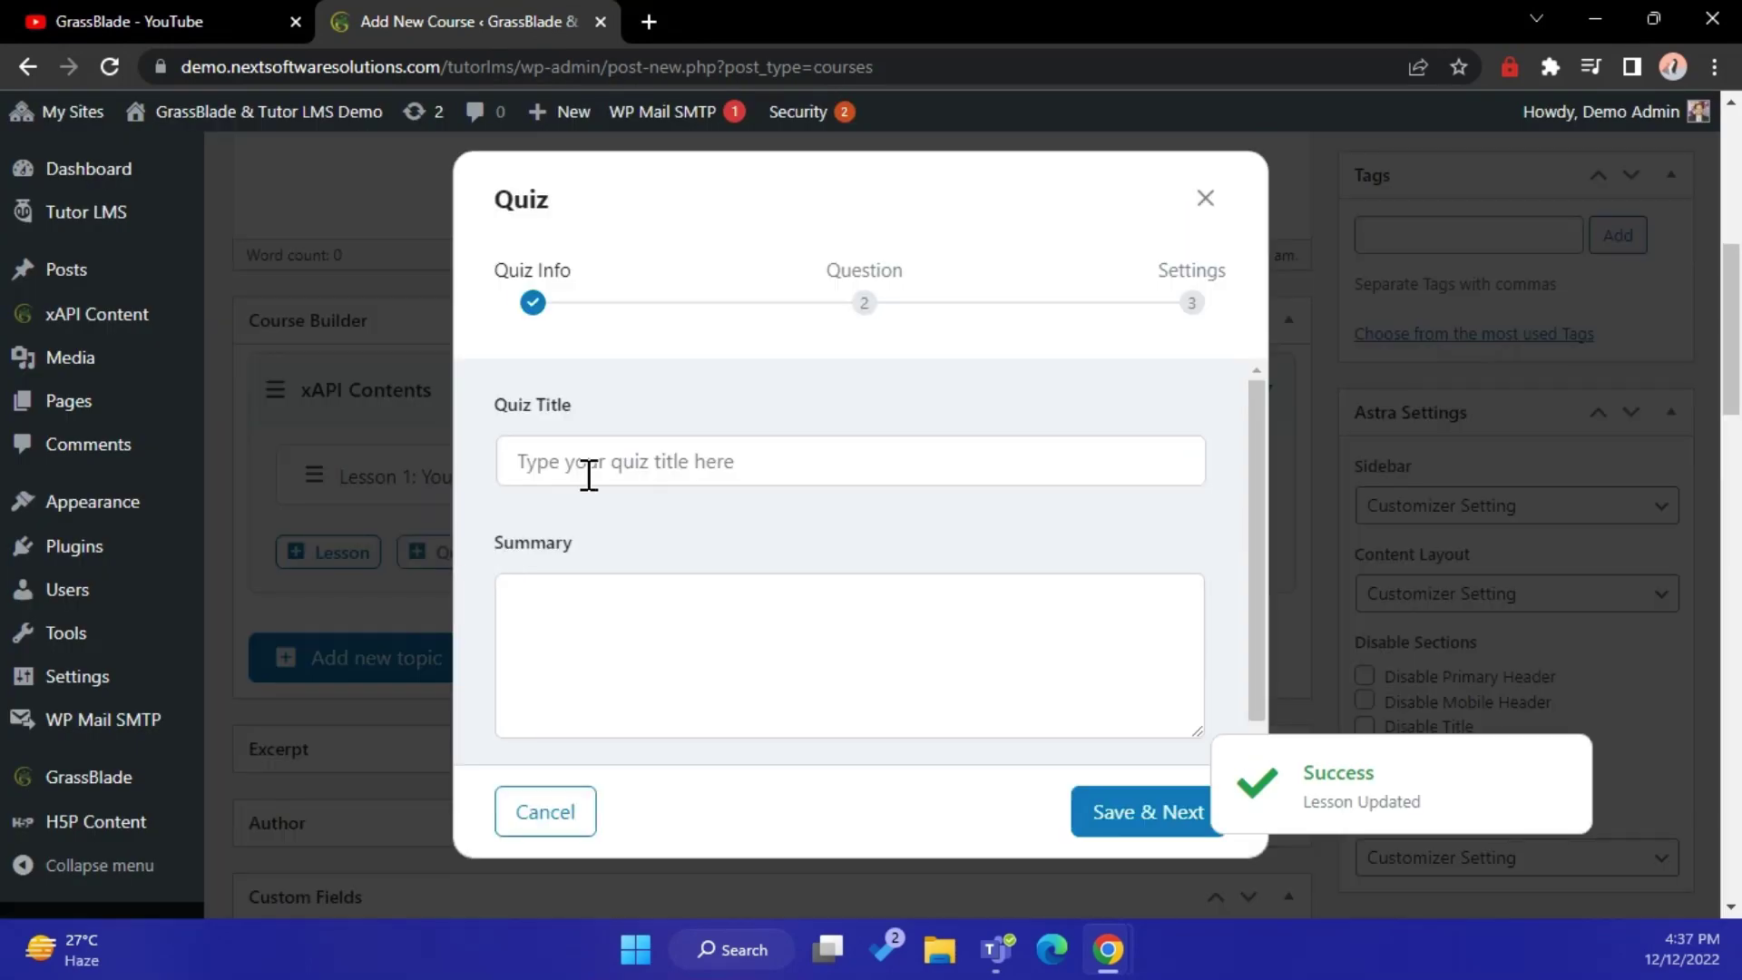
click(589, 475)
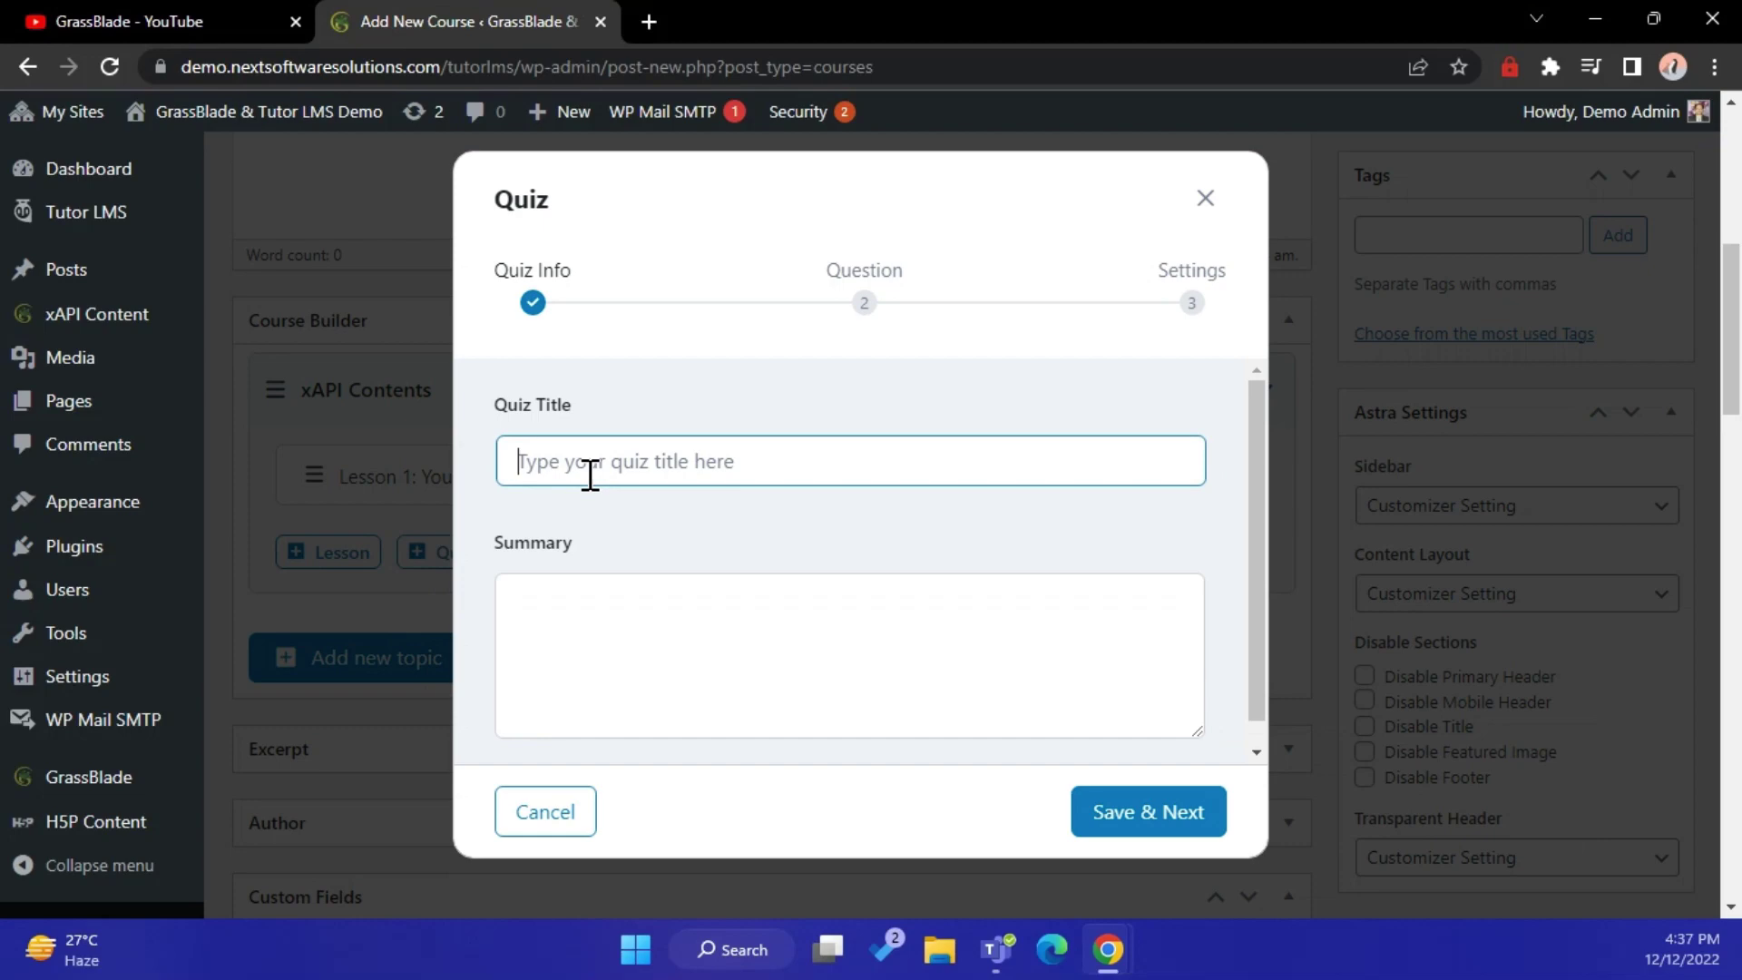
text(Sor)
key(BackSpace)
key(BackSpace)
text(to)
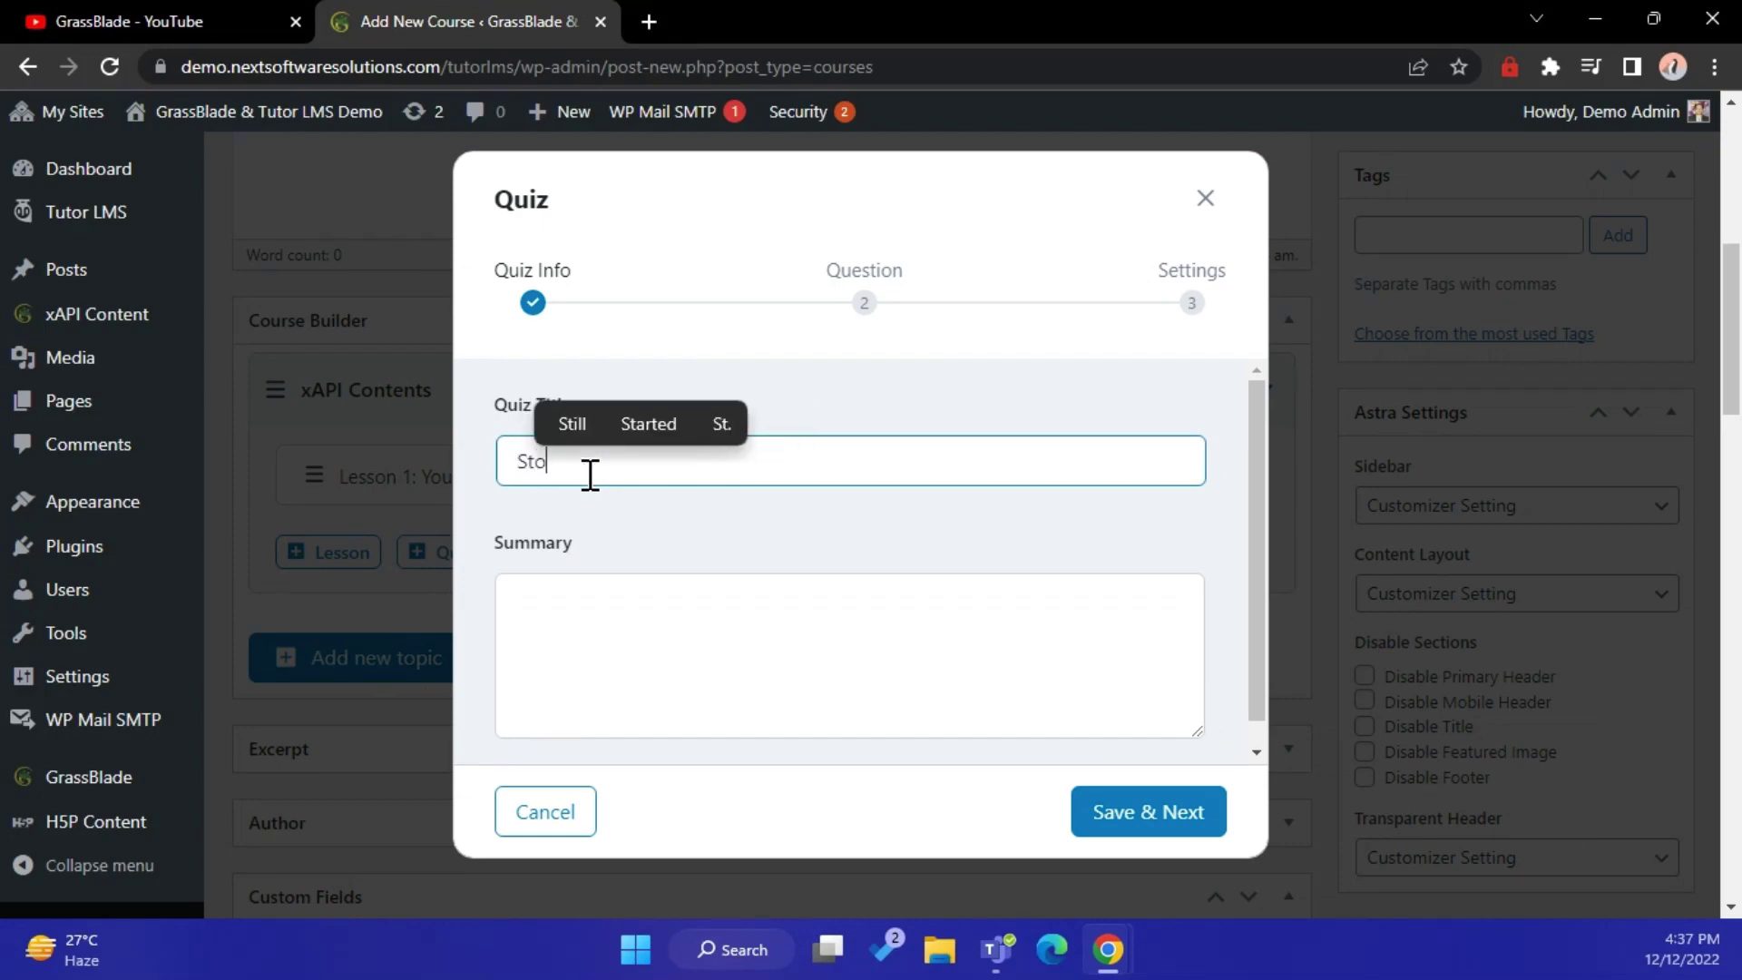
text(ryline Content as Tutor LMS Quiz)
click(662, 563)
scroll(668, 572, down, 1)
scroll(675, 617, down, 4)
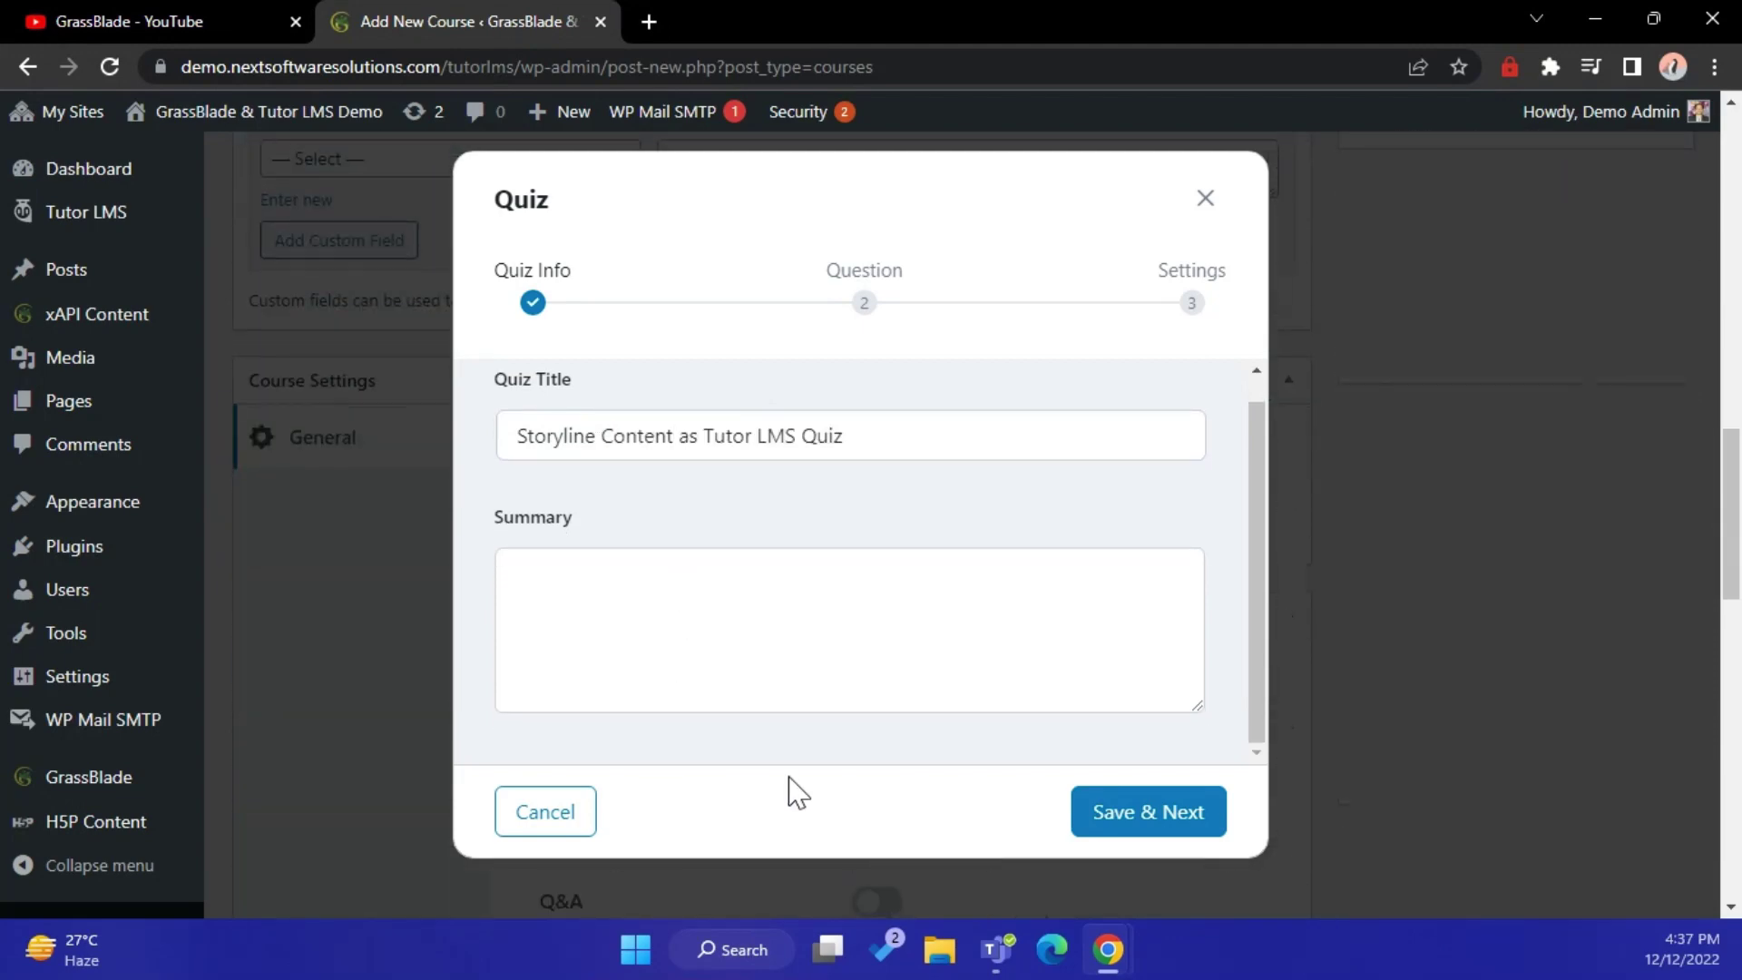
click(1179, 825)
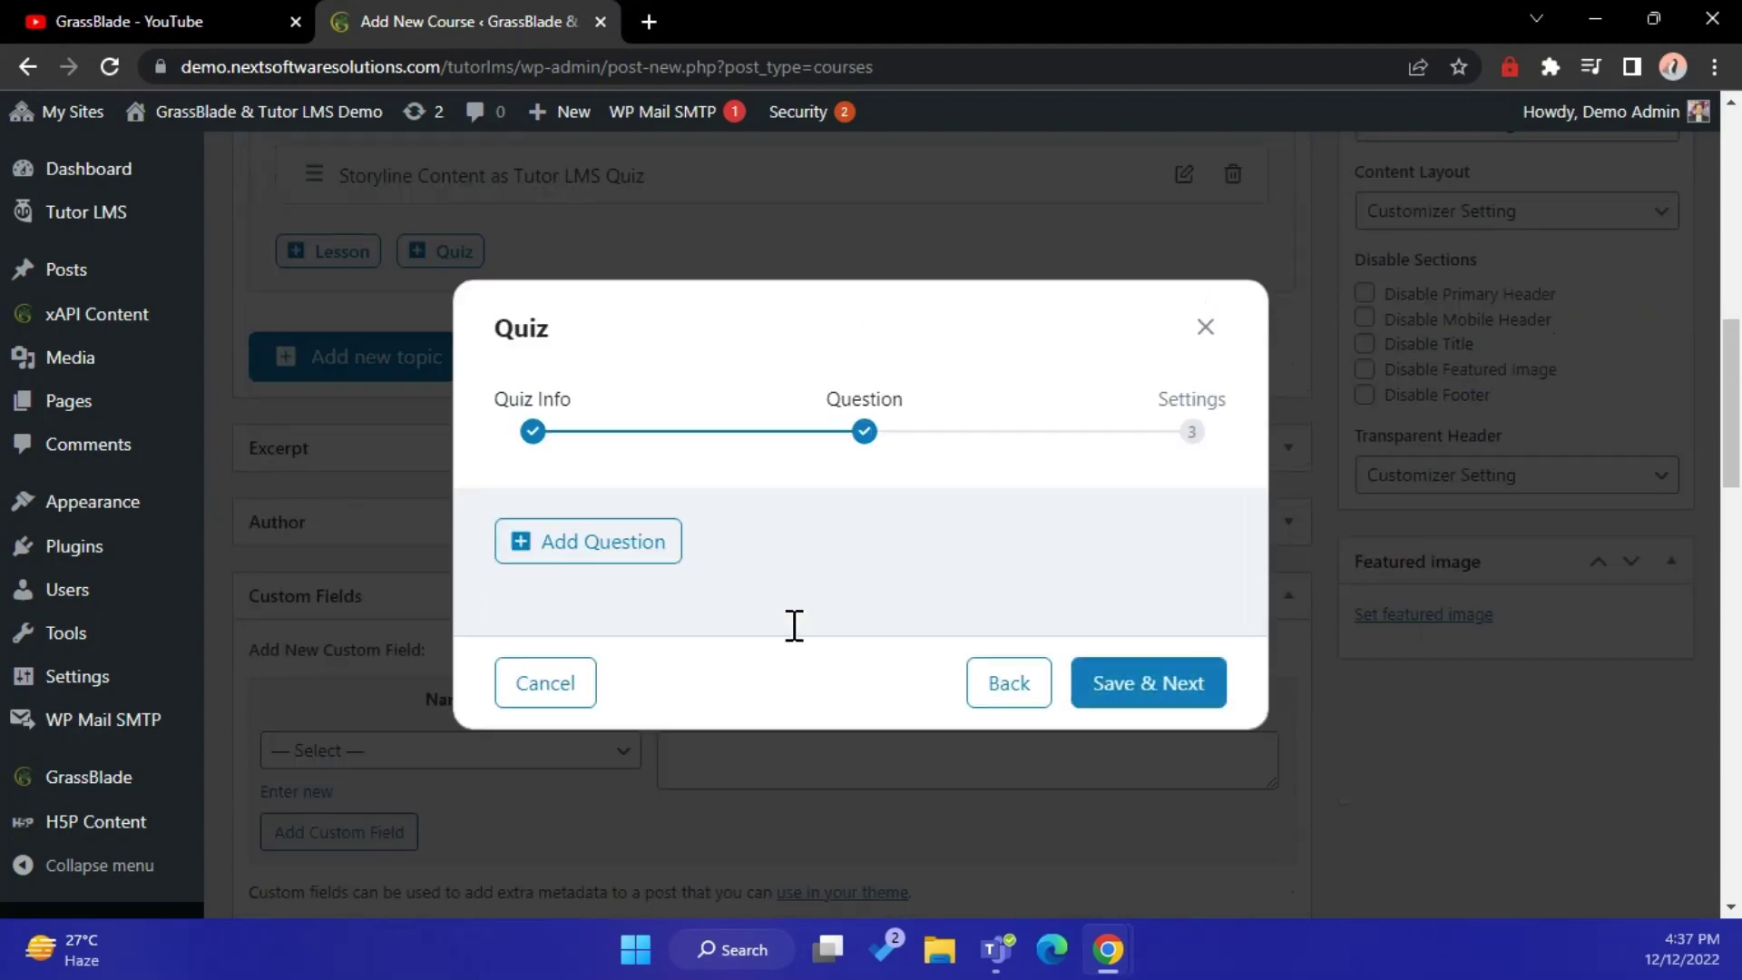
Leave the quiz without questions, attach "Demo Articulate Storyline 360 Xapi - Demo" as its xAPI content and save it
click(1116, 686)
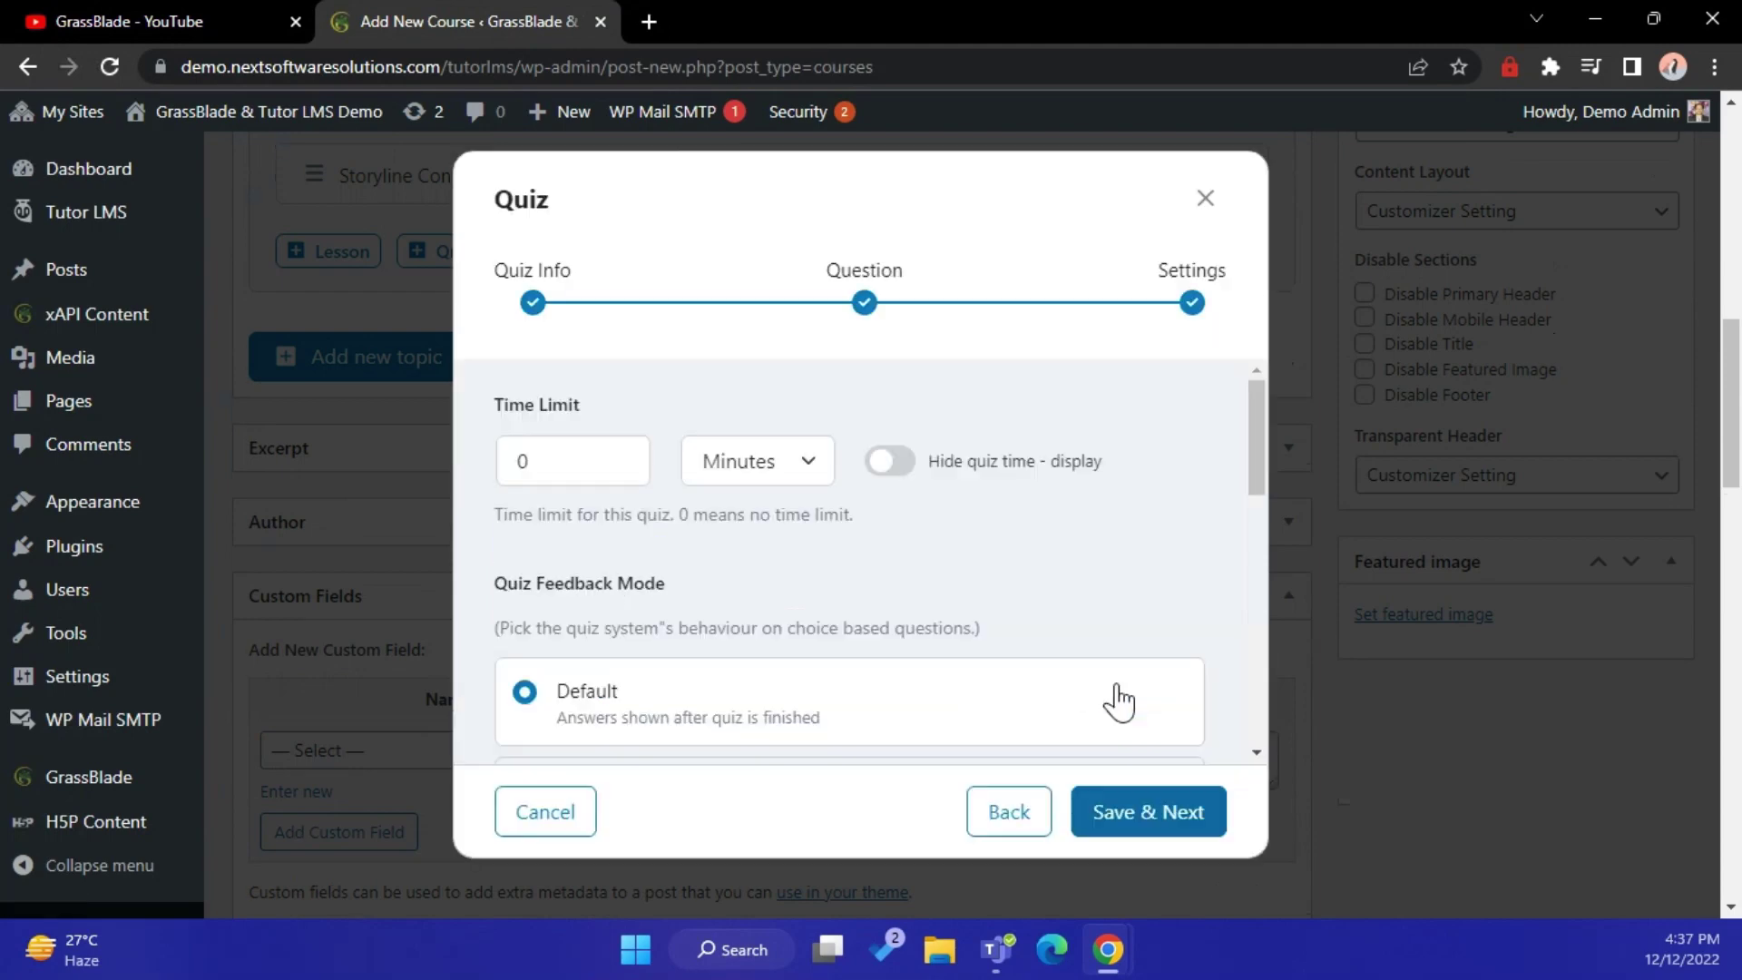
scroll(770, 565, down, 10)
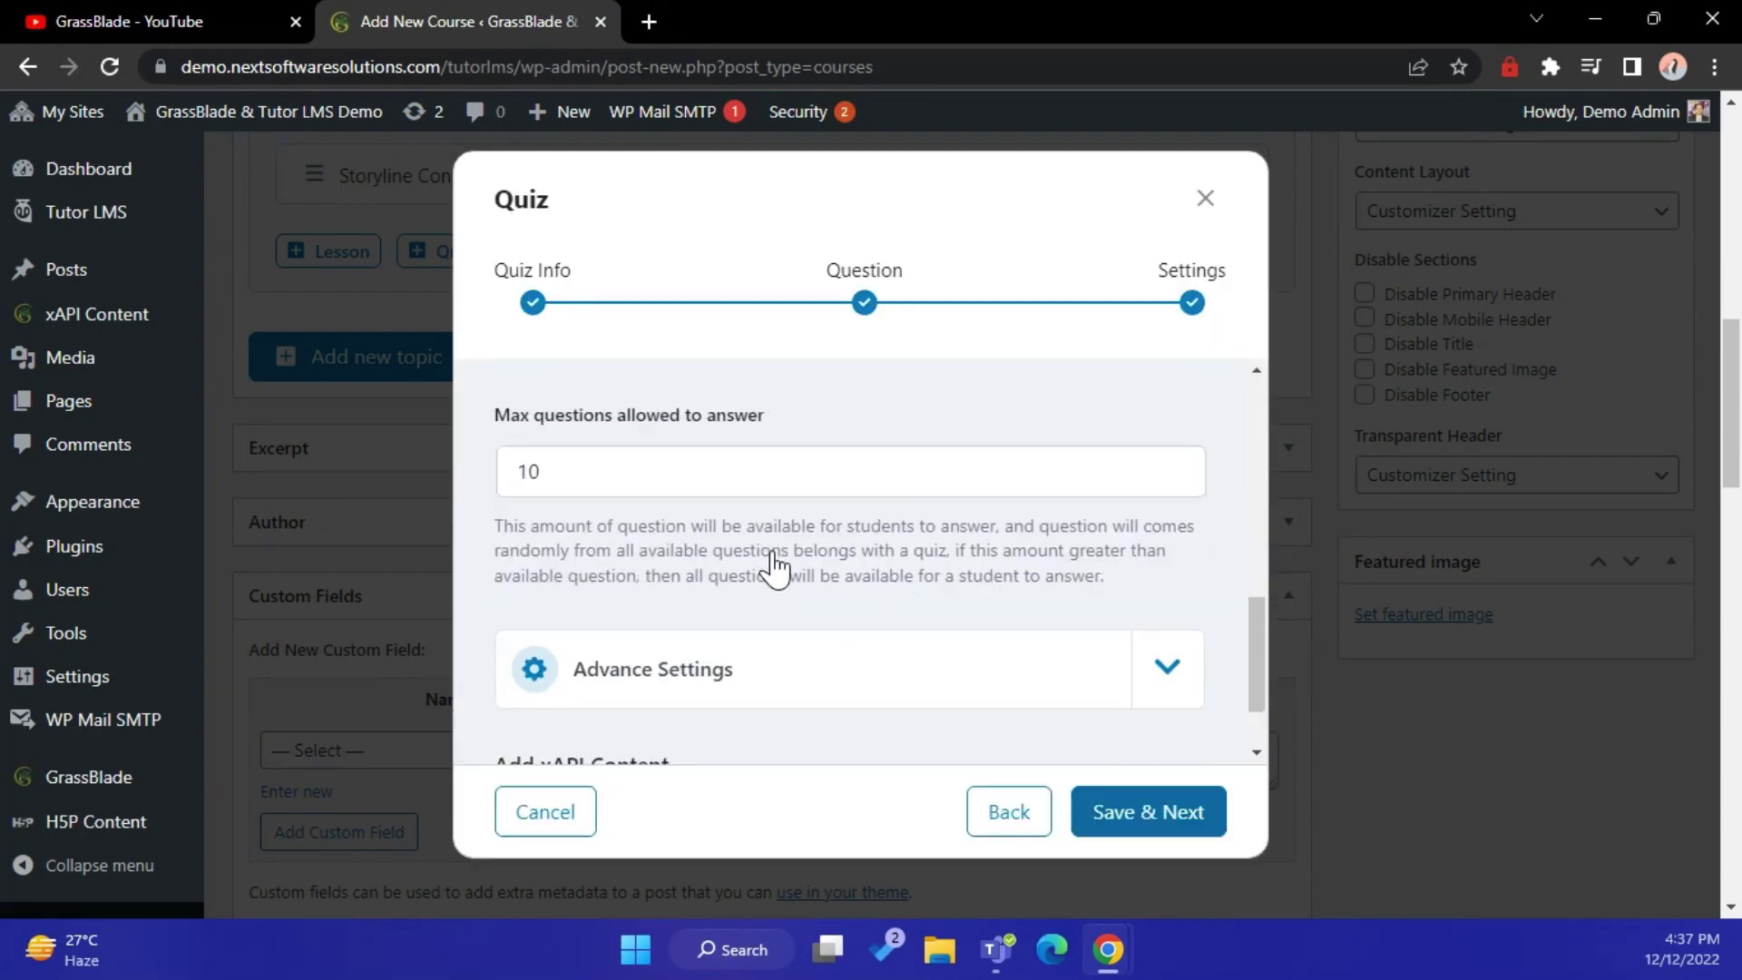
click(661, 724)
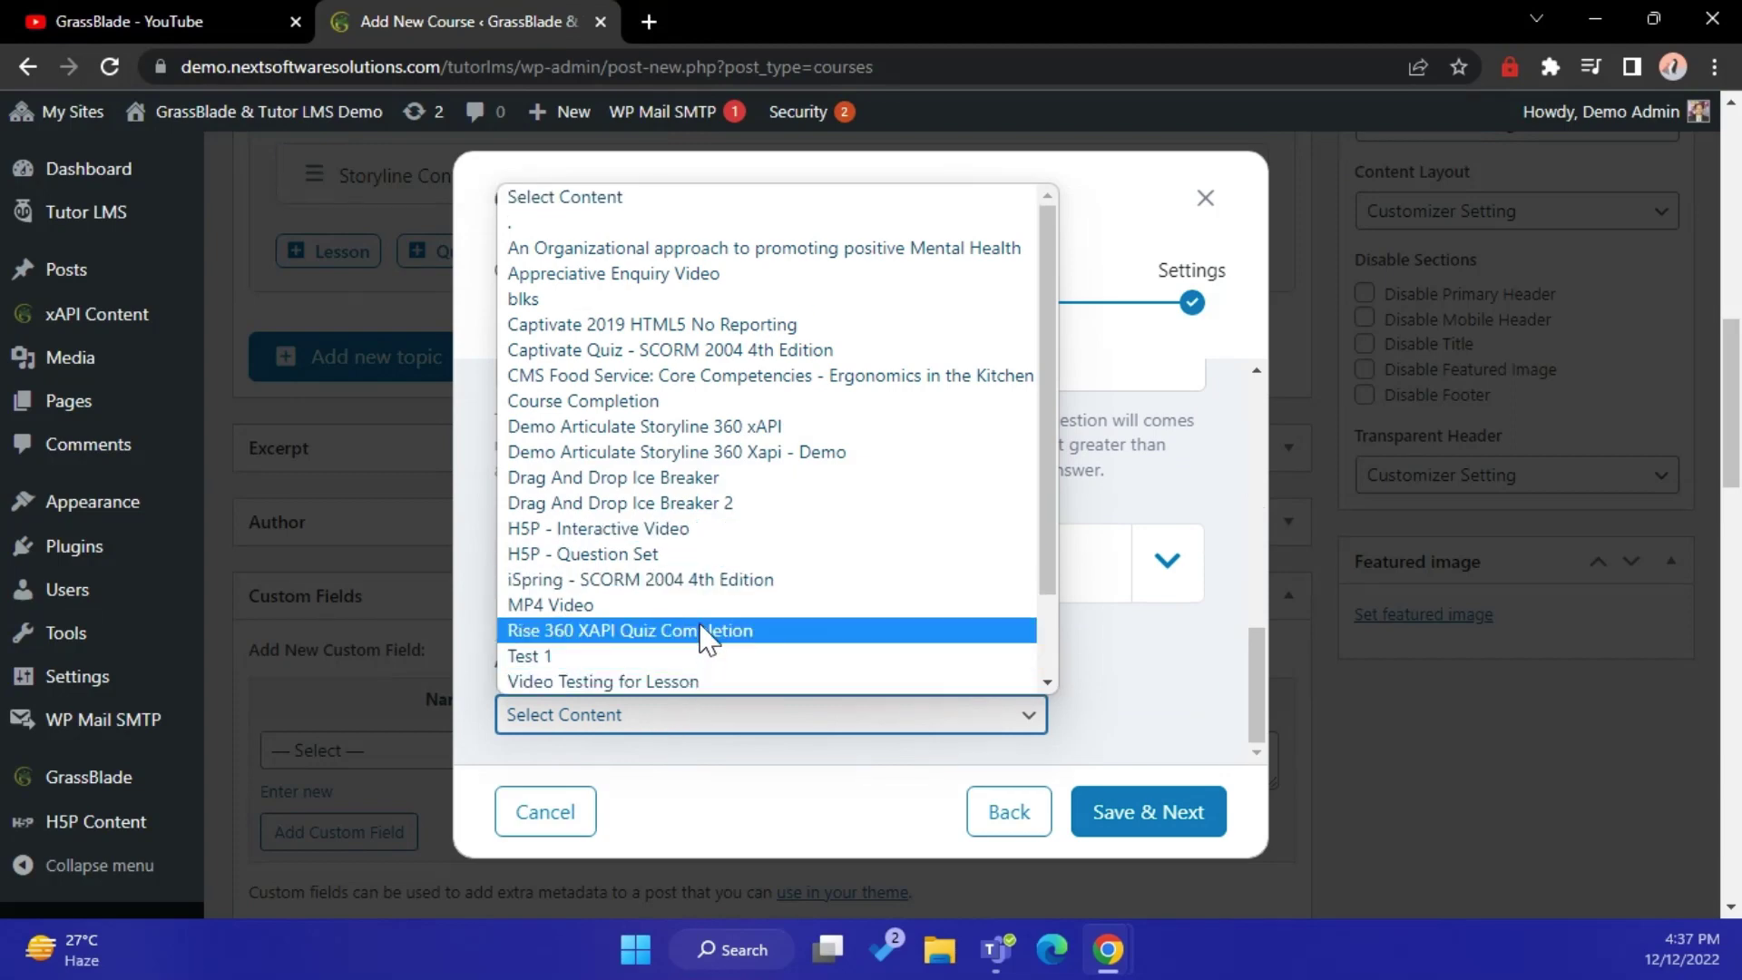
click(758, 454)
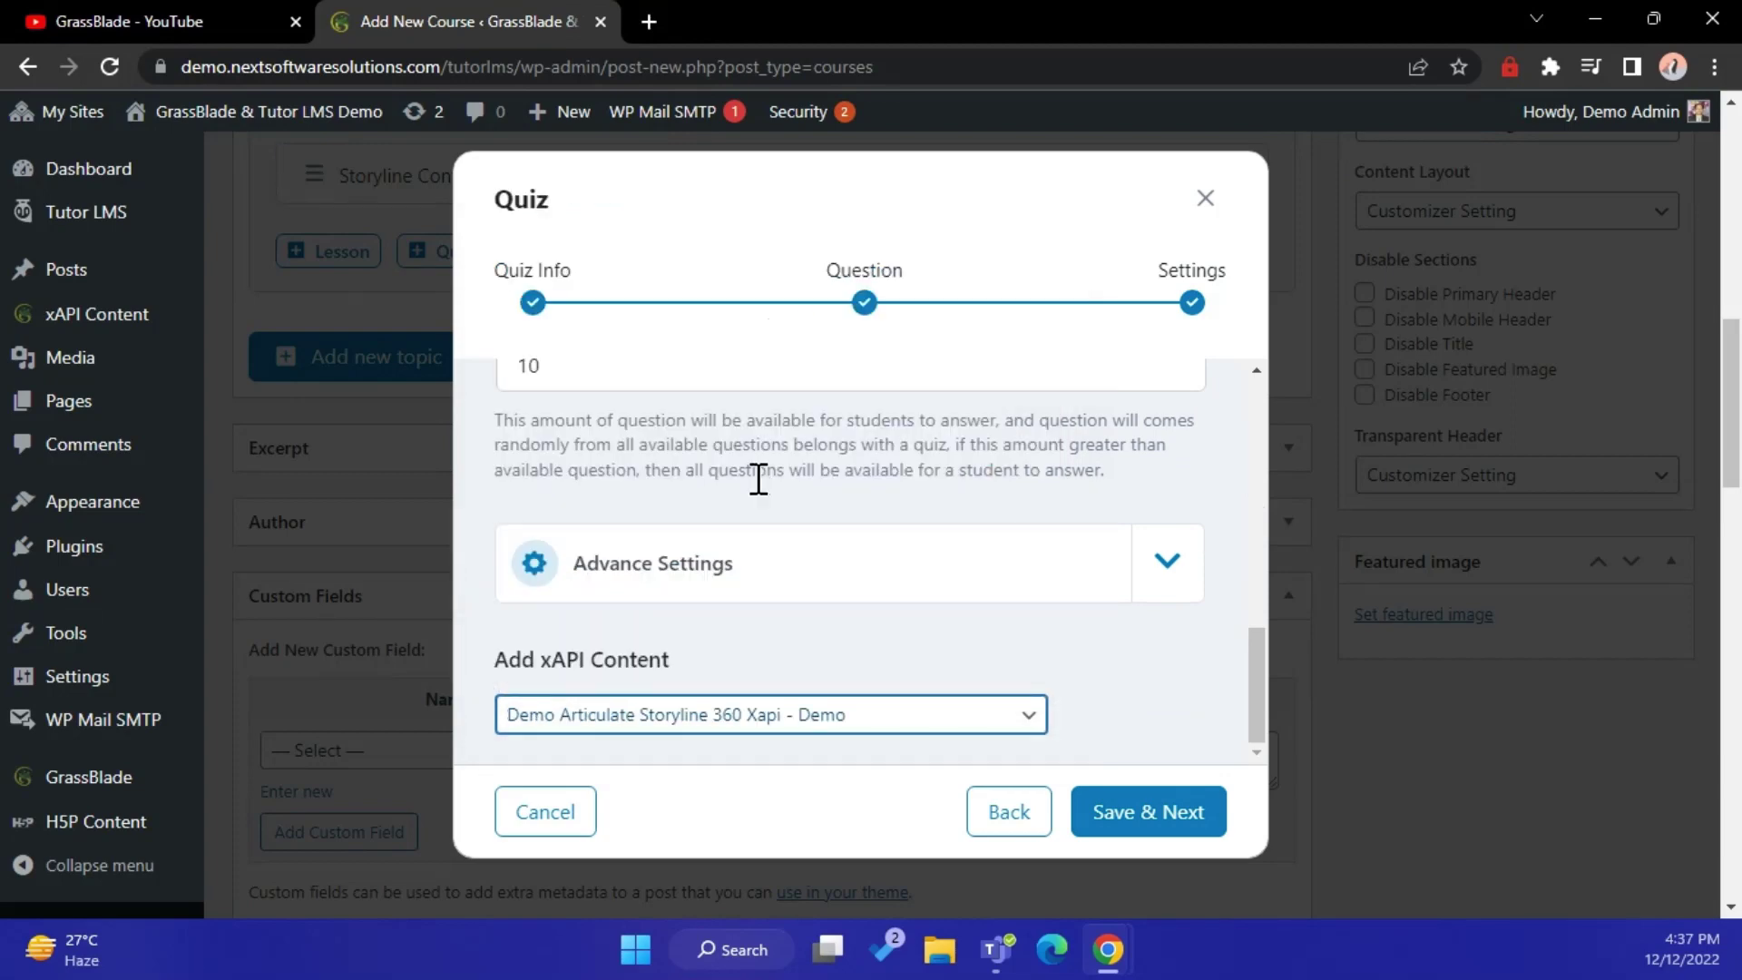
scroll(844, 689, up, 5)
scroll(622, 583, up, 3)
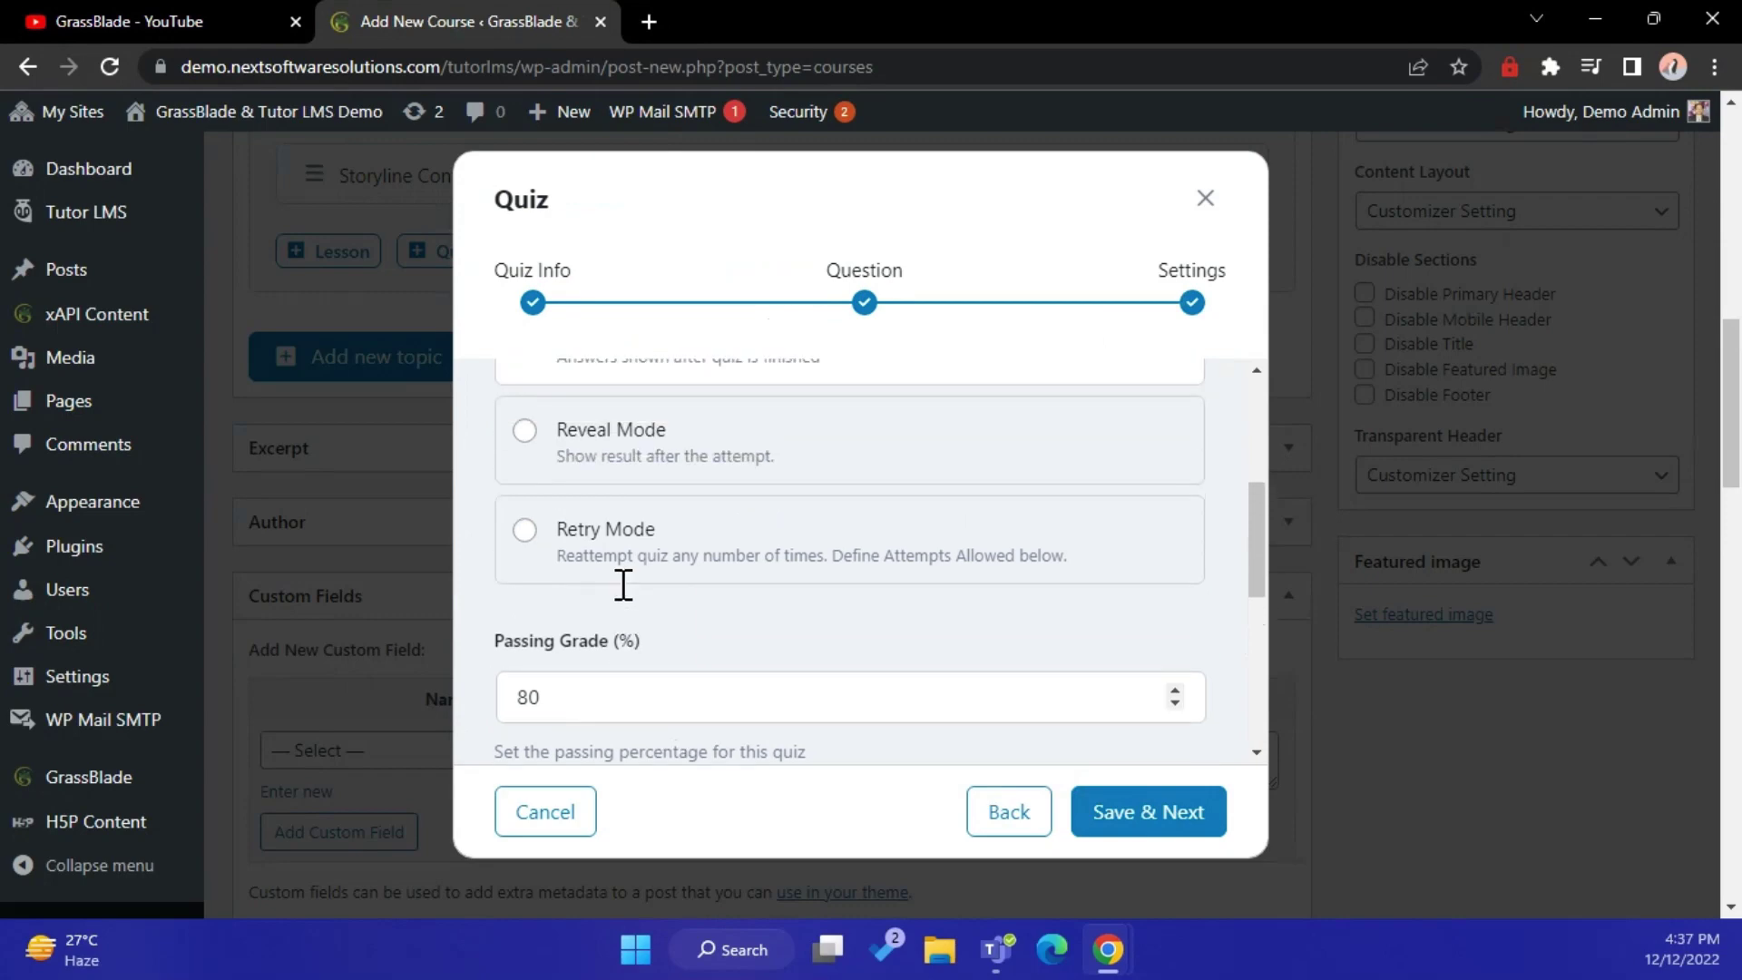
scroll(544, 530, up, 3)
scroll(765, 622, down, 8)
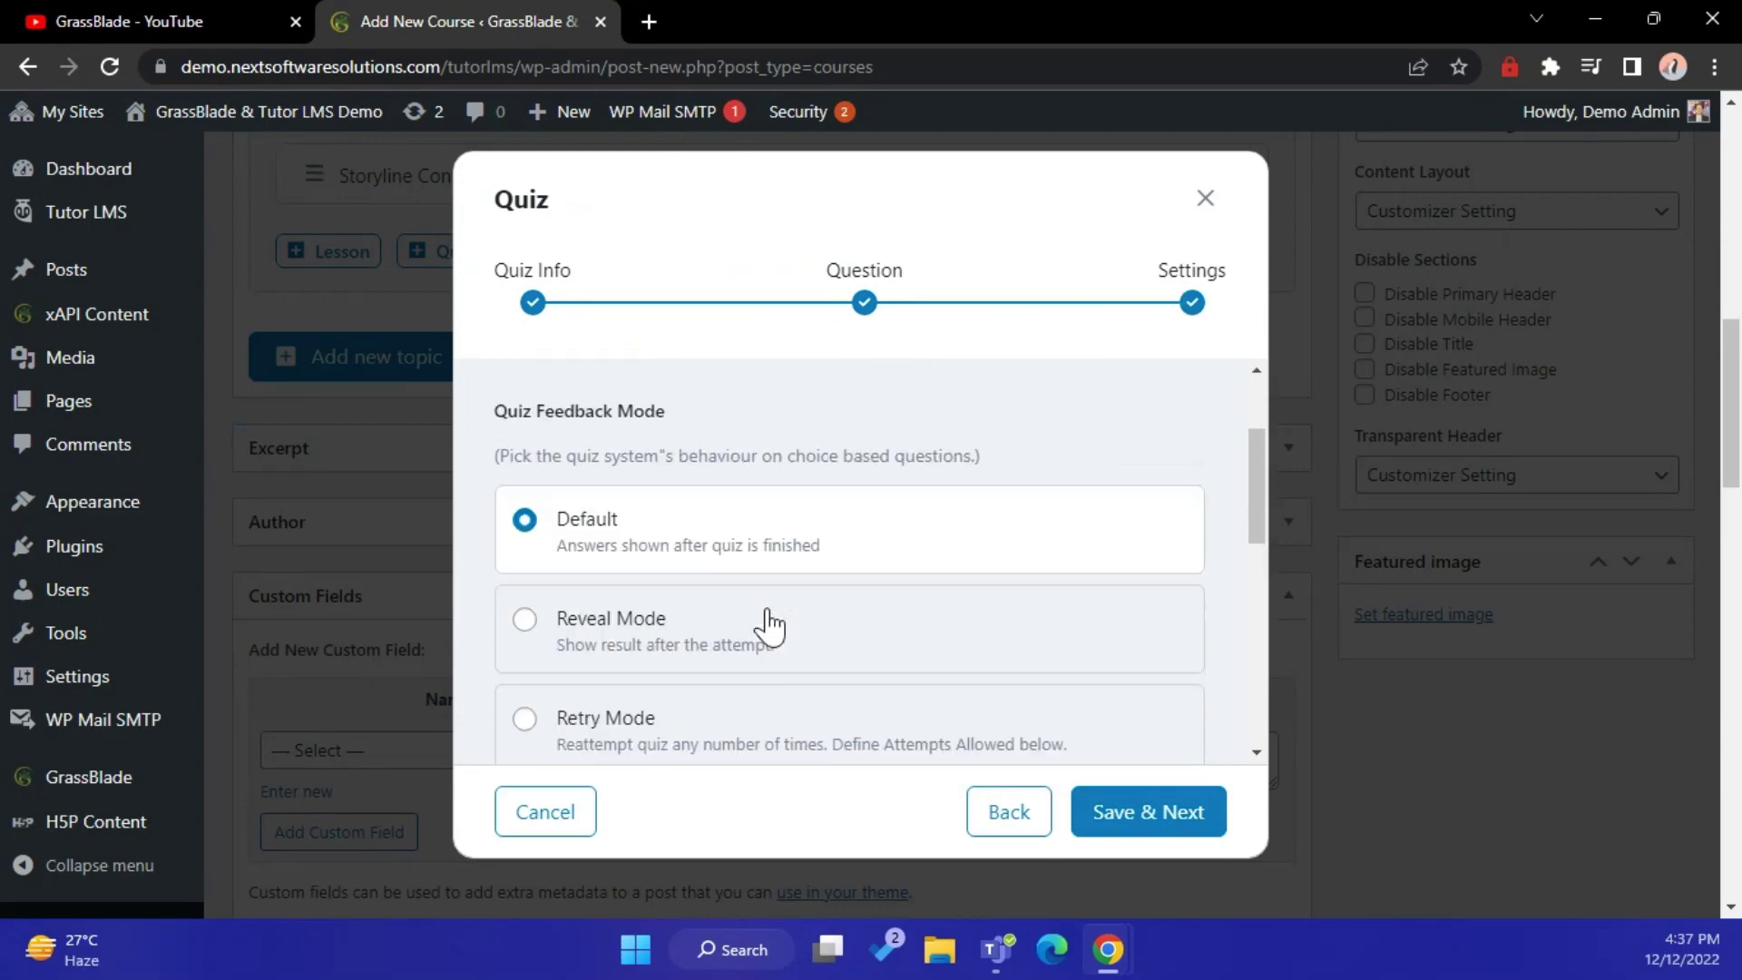
scroll(770, 625, down, 2)
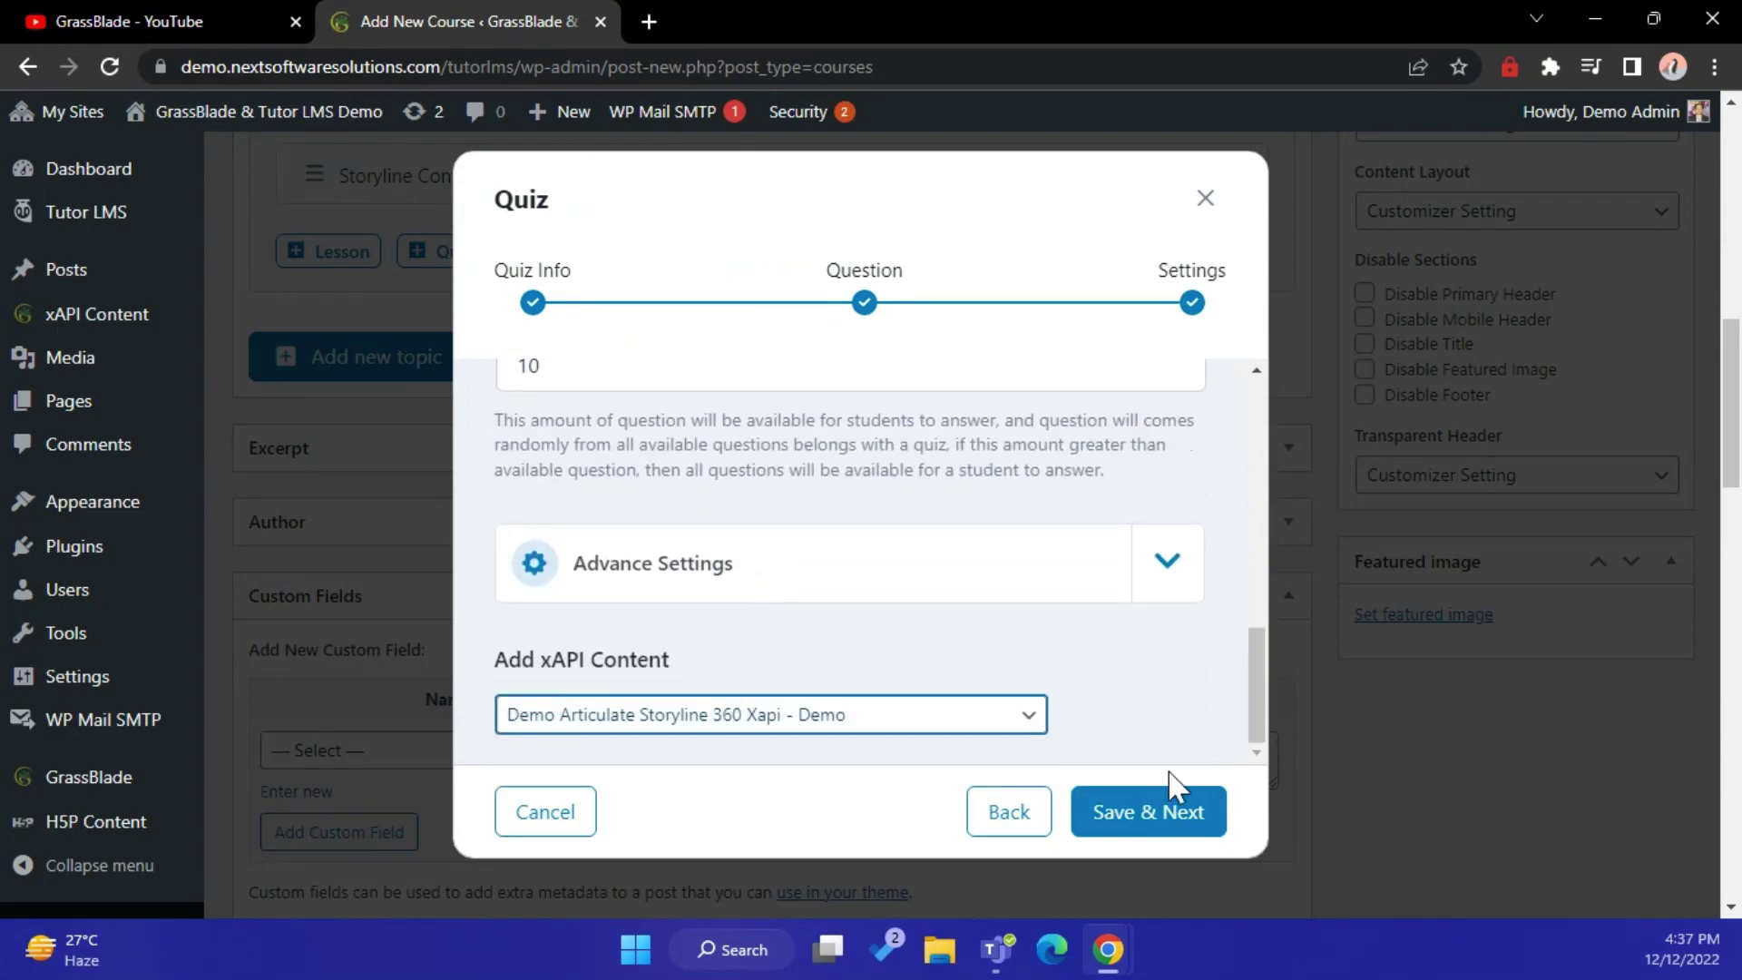
click(1111, 807)
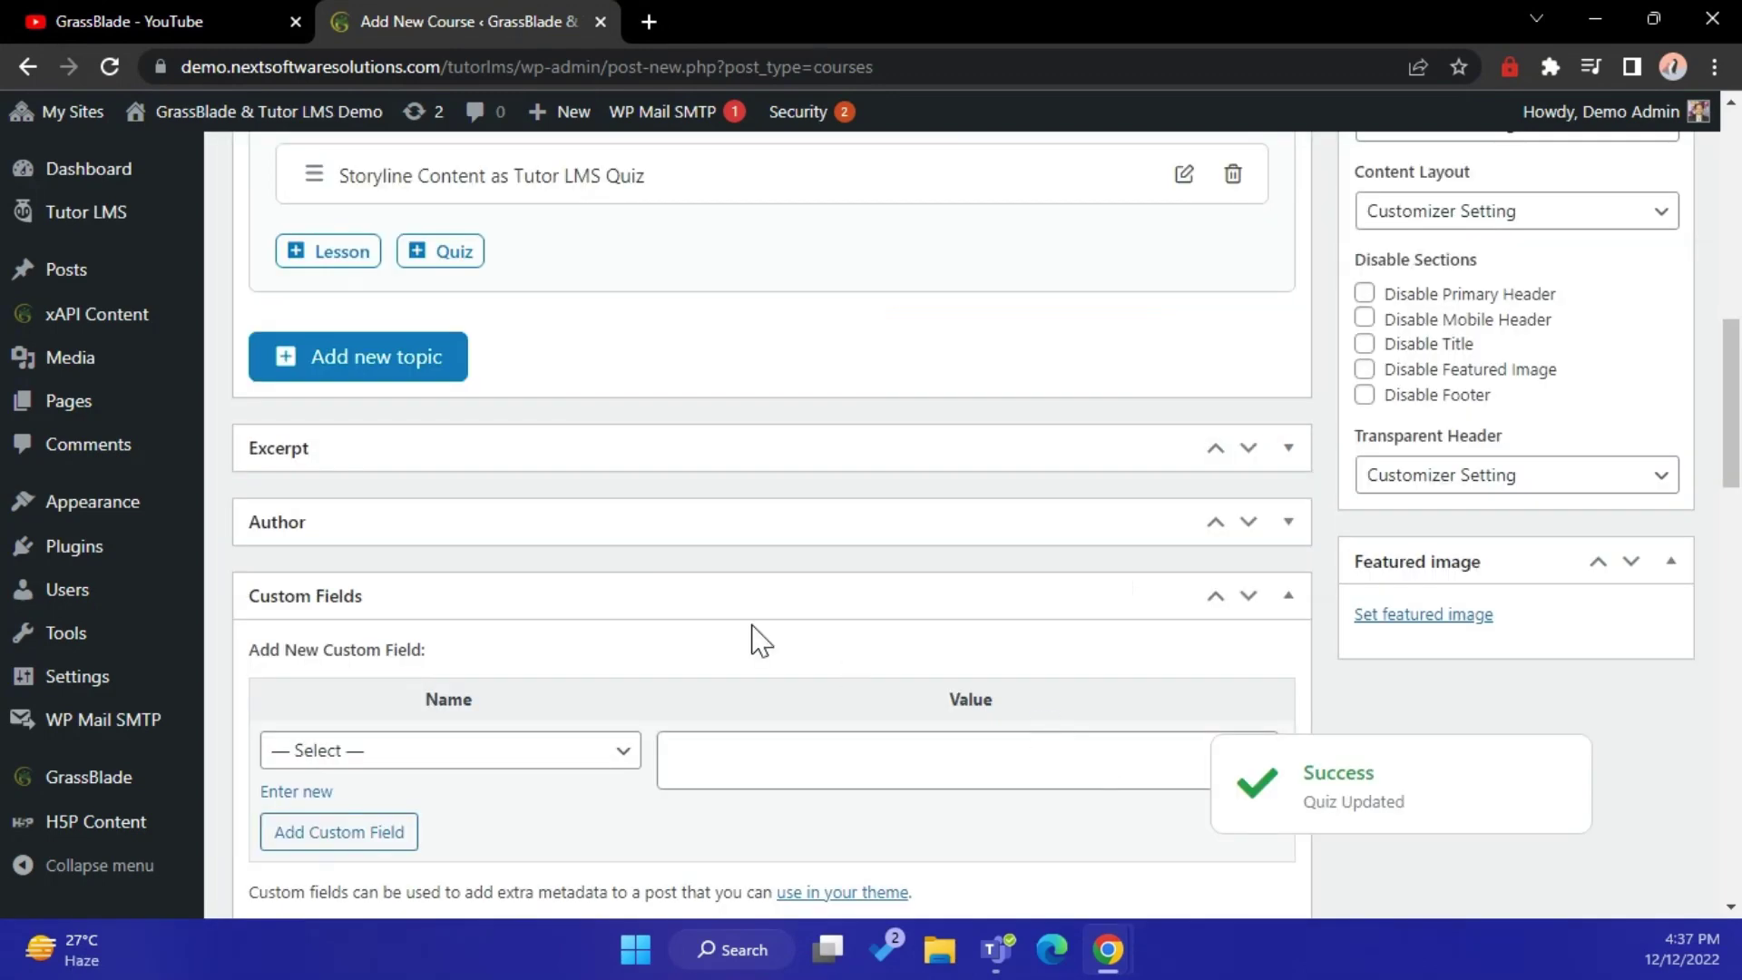
Publish the "Tutor LMS xAPI Content DEMO" course
scroll(760, 641, up, 10)
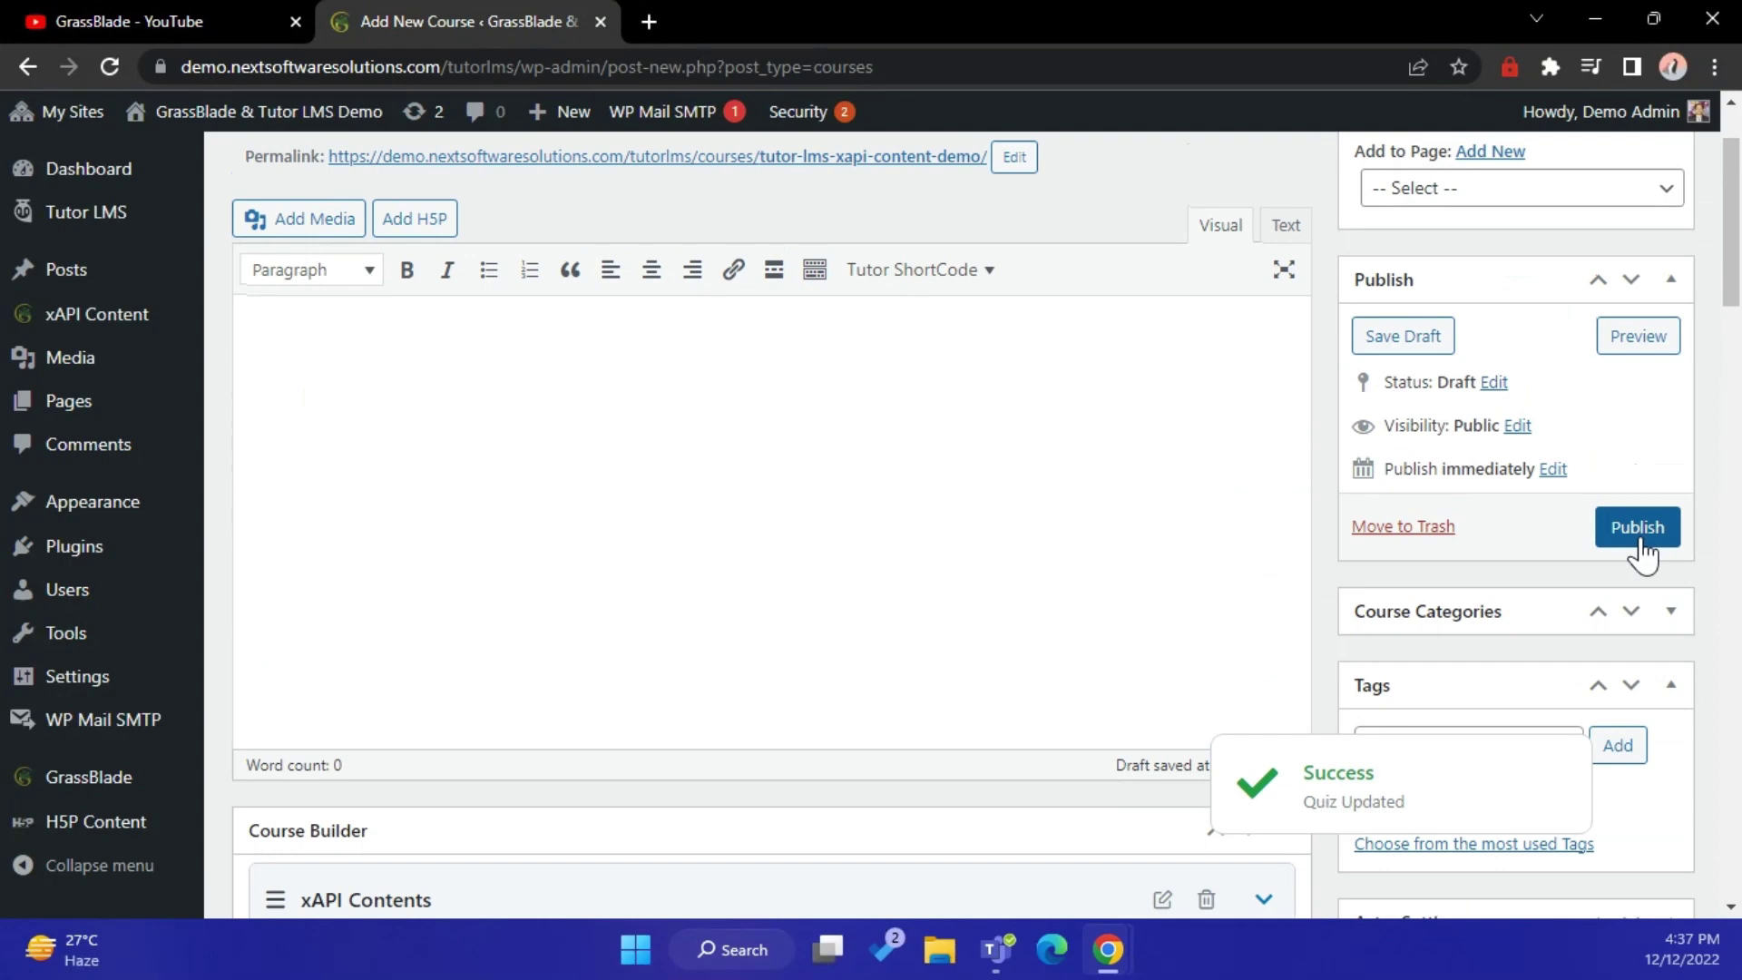
click(1639, 540)
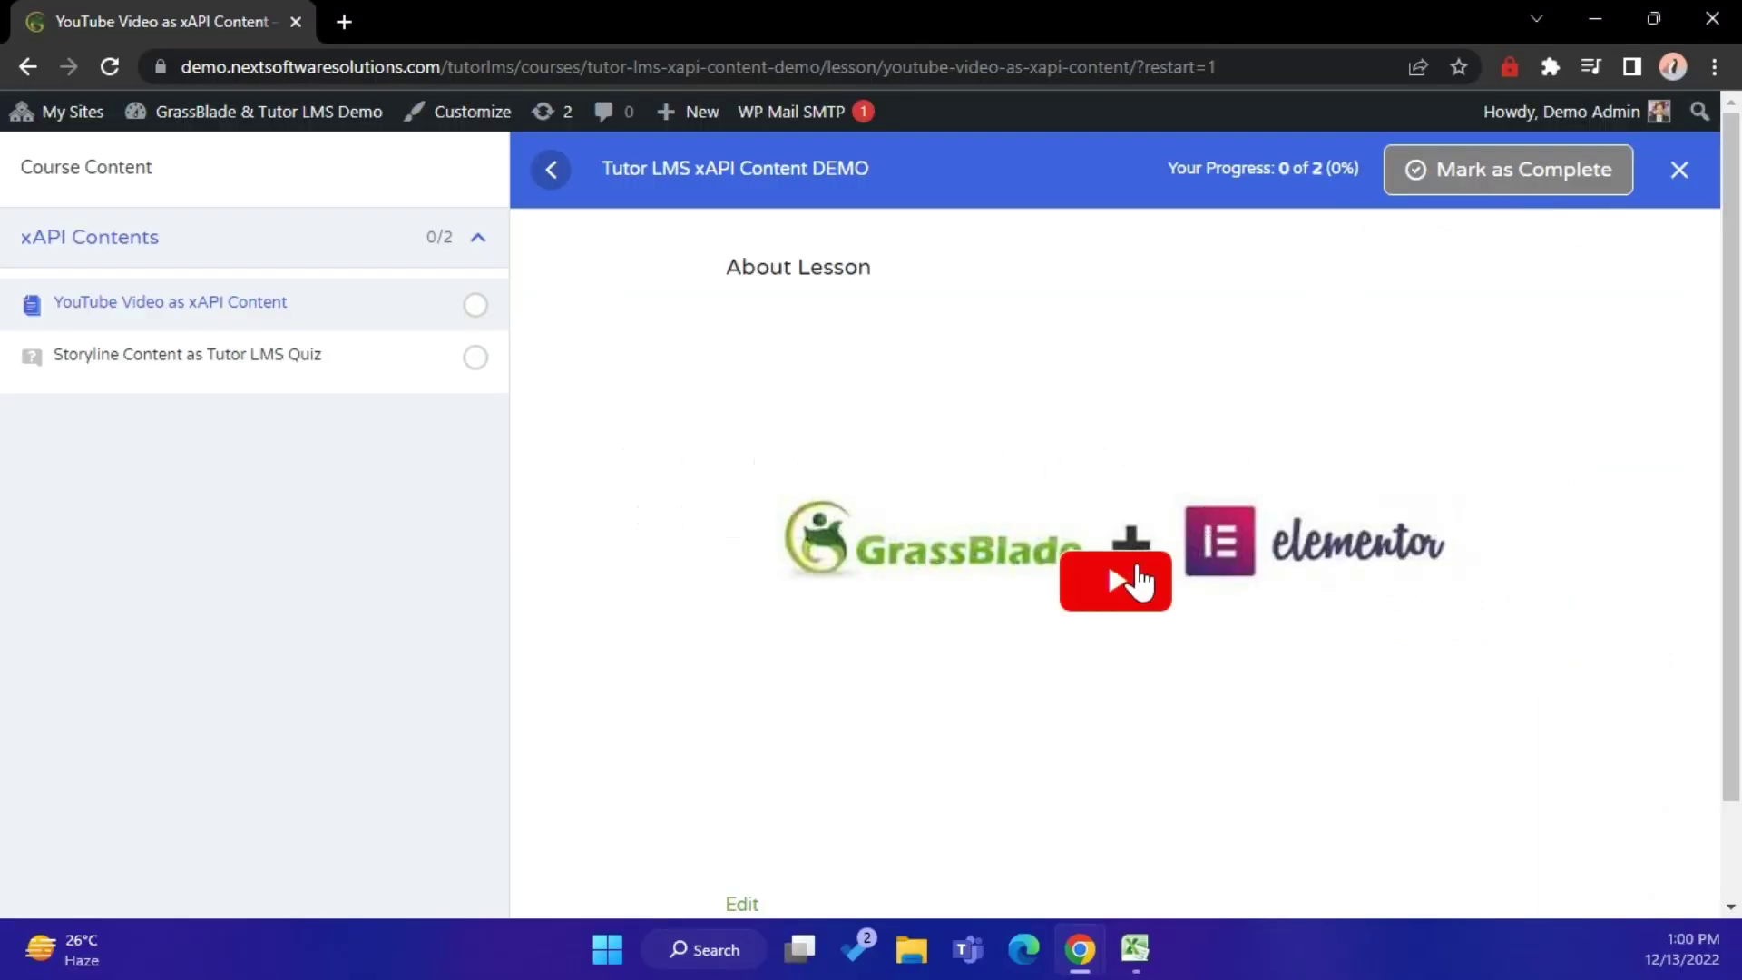
Play the "YouTube Video as xAPI Content" lesson's video to the end and review the lesson's results table
click(1141, 582)
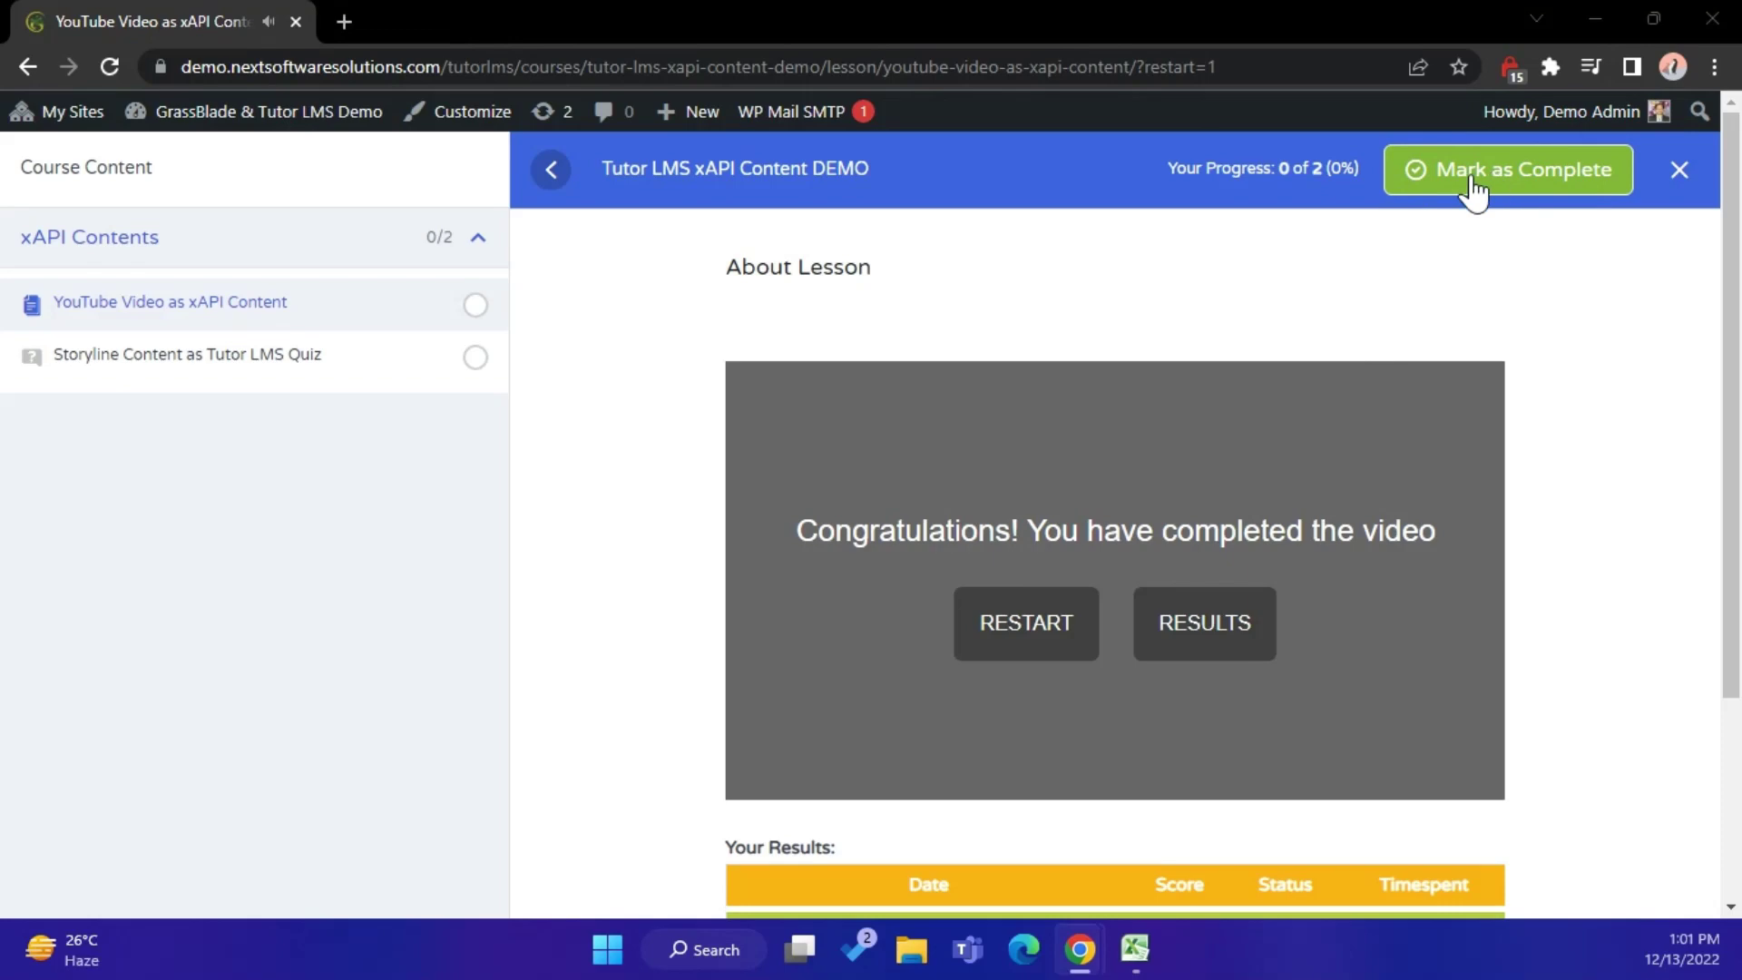
scroll(1558, 408, down, 3)
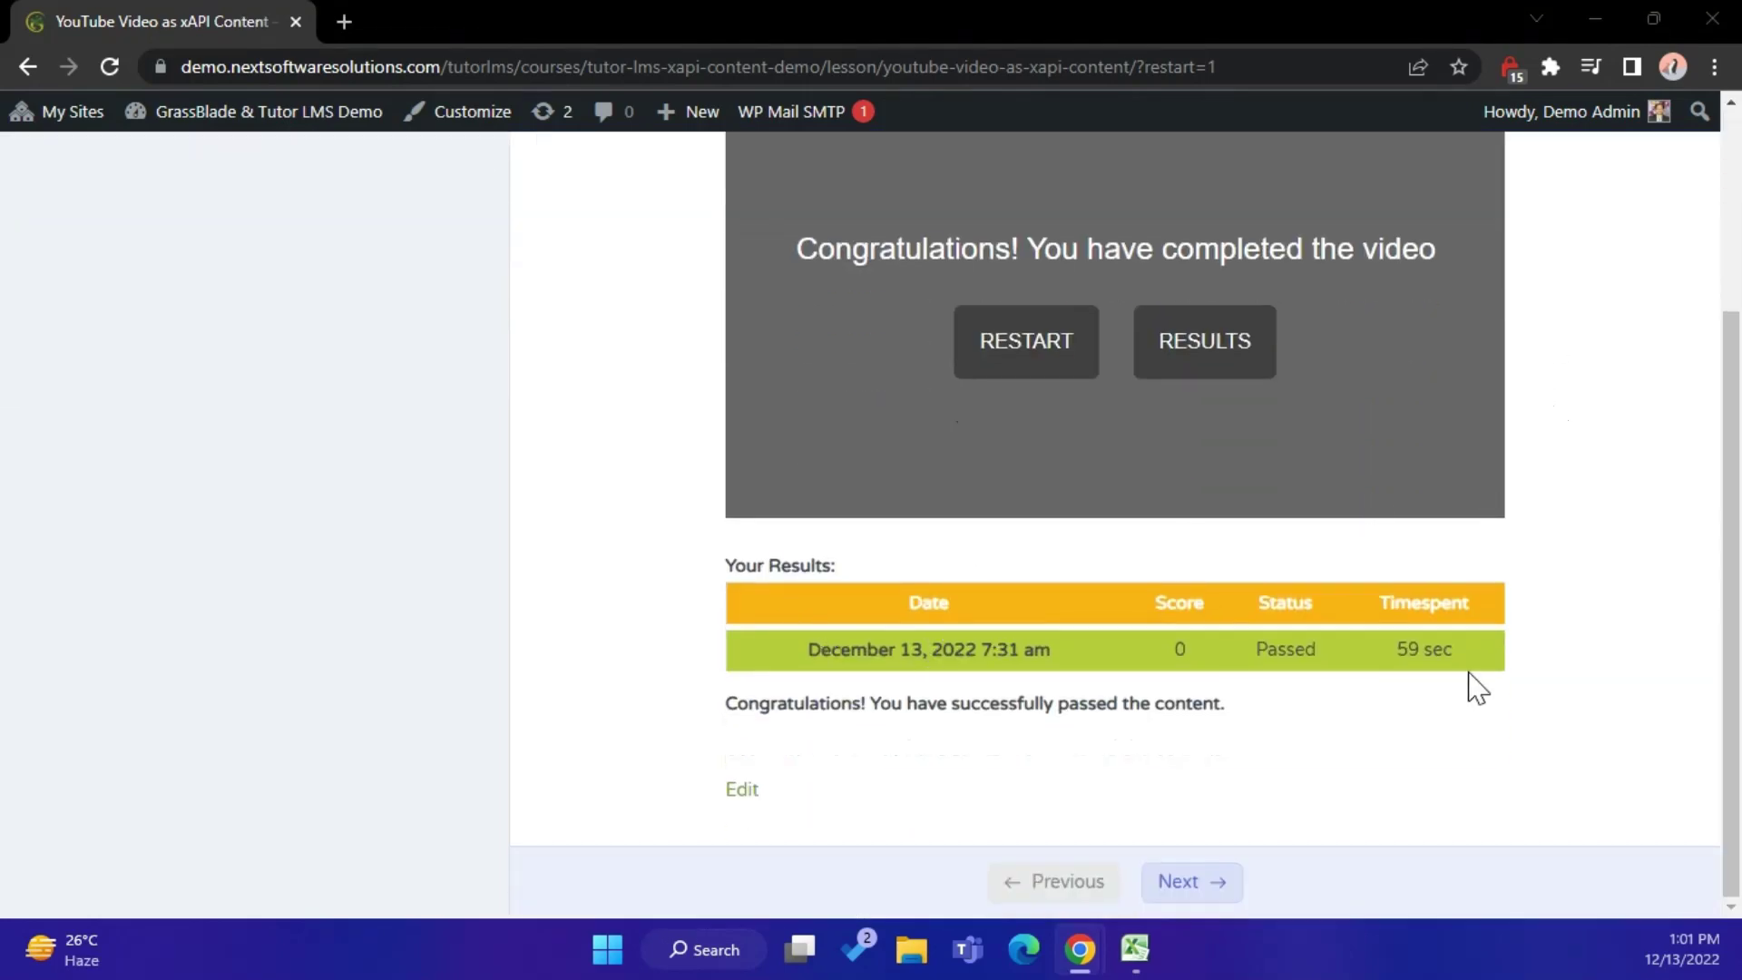
scroll(1546, 531, up, 3)
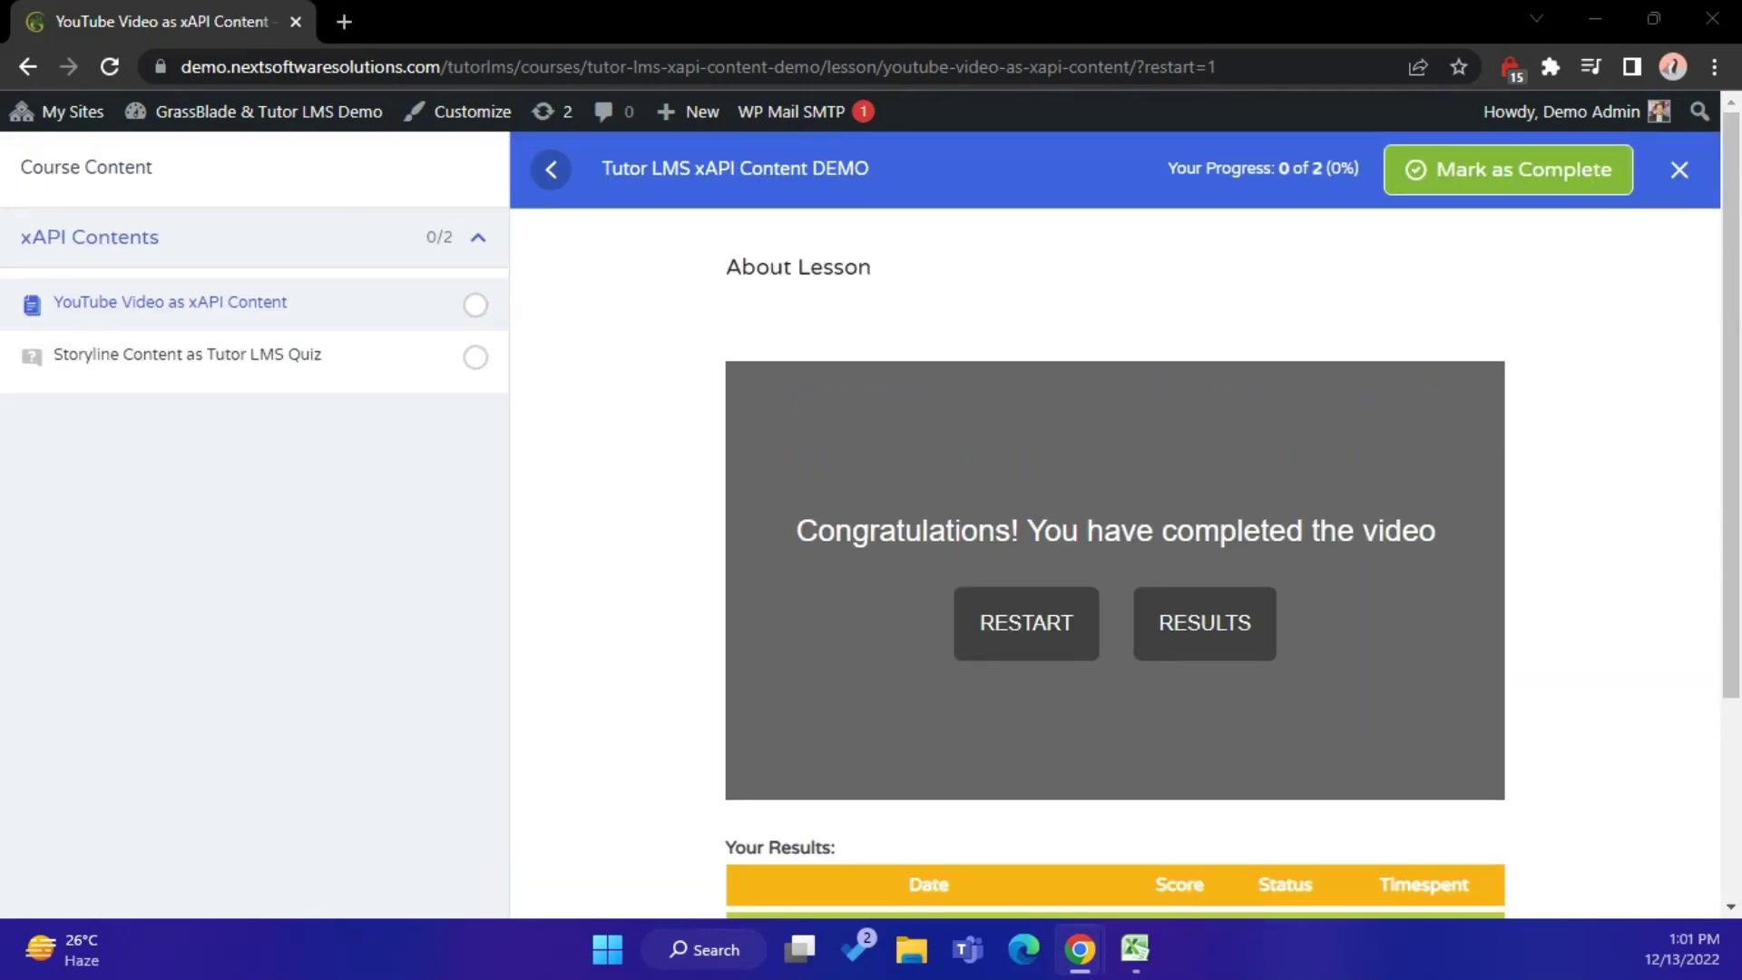
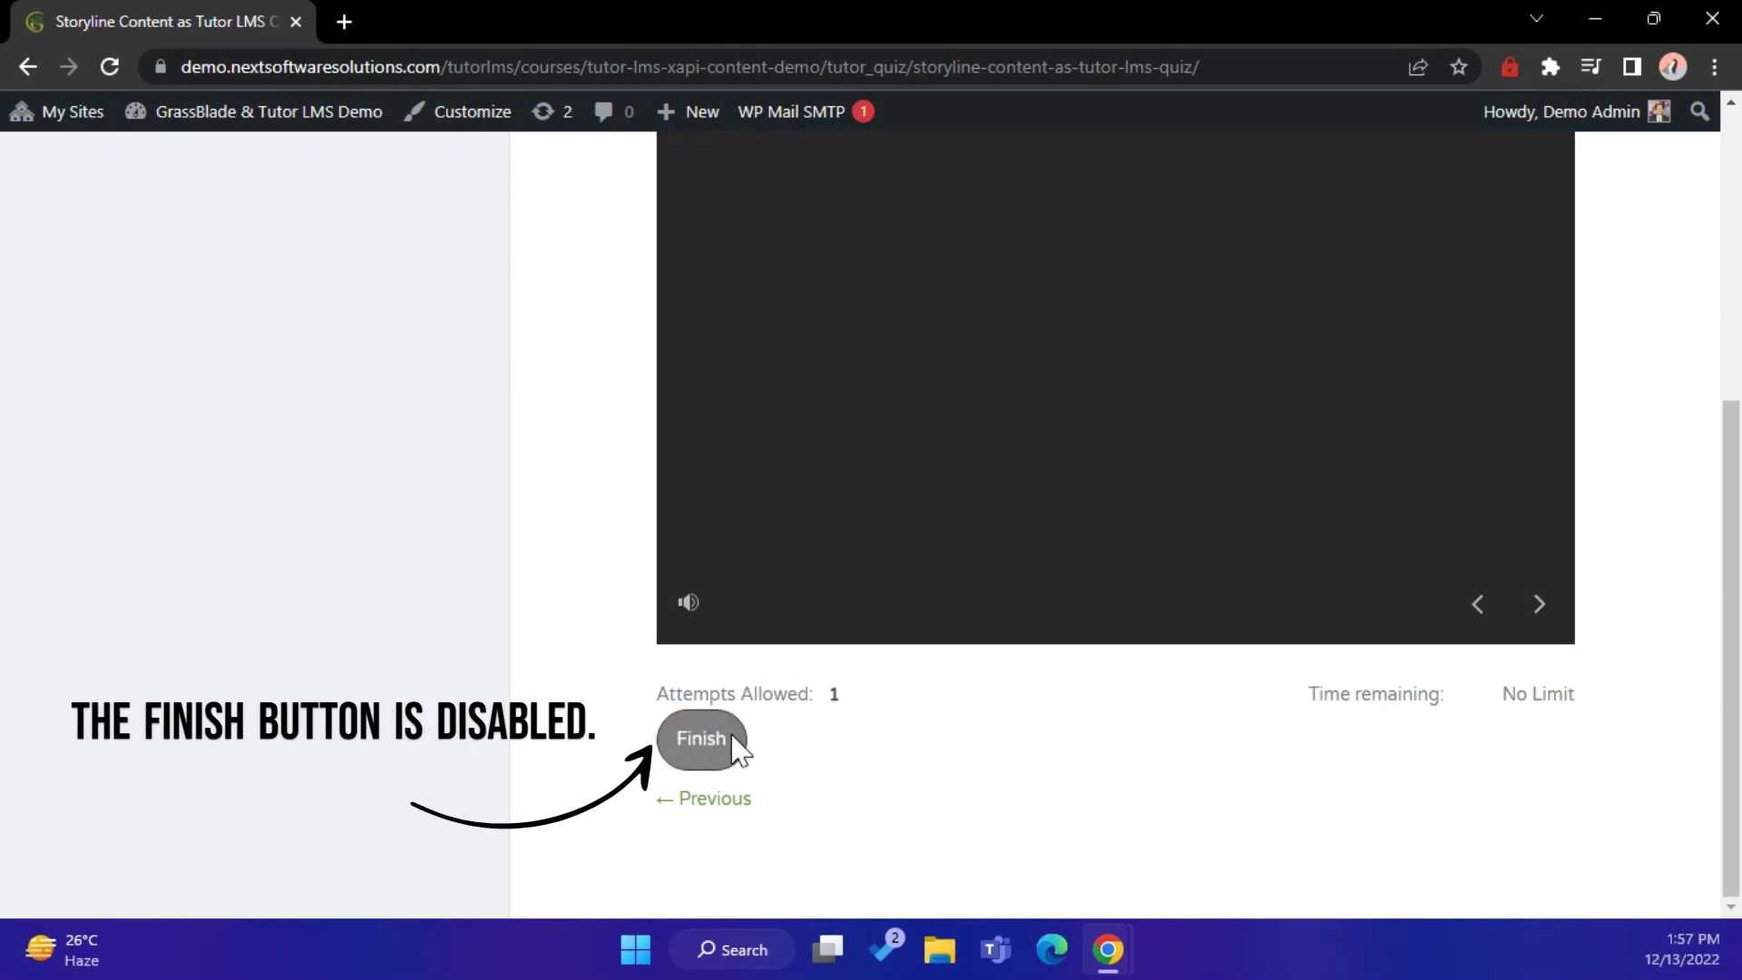
Start the Storyline course embedded in the quiz and submit the multiple-choice question about GrassBlade LRS
scroll(1092, 750, up, 5)
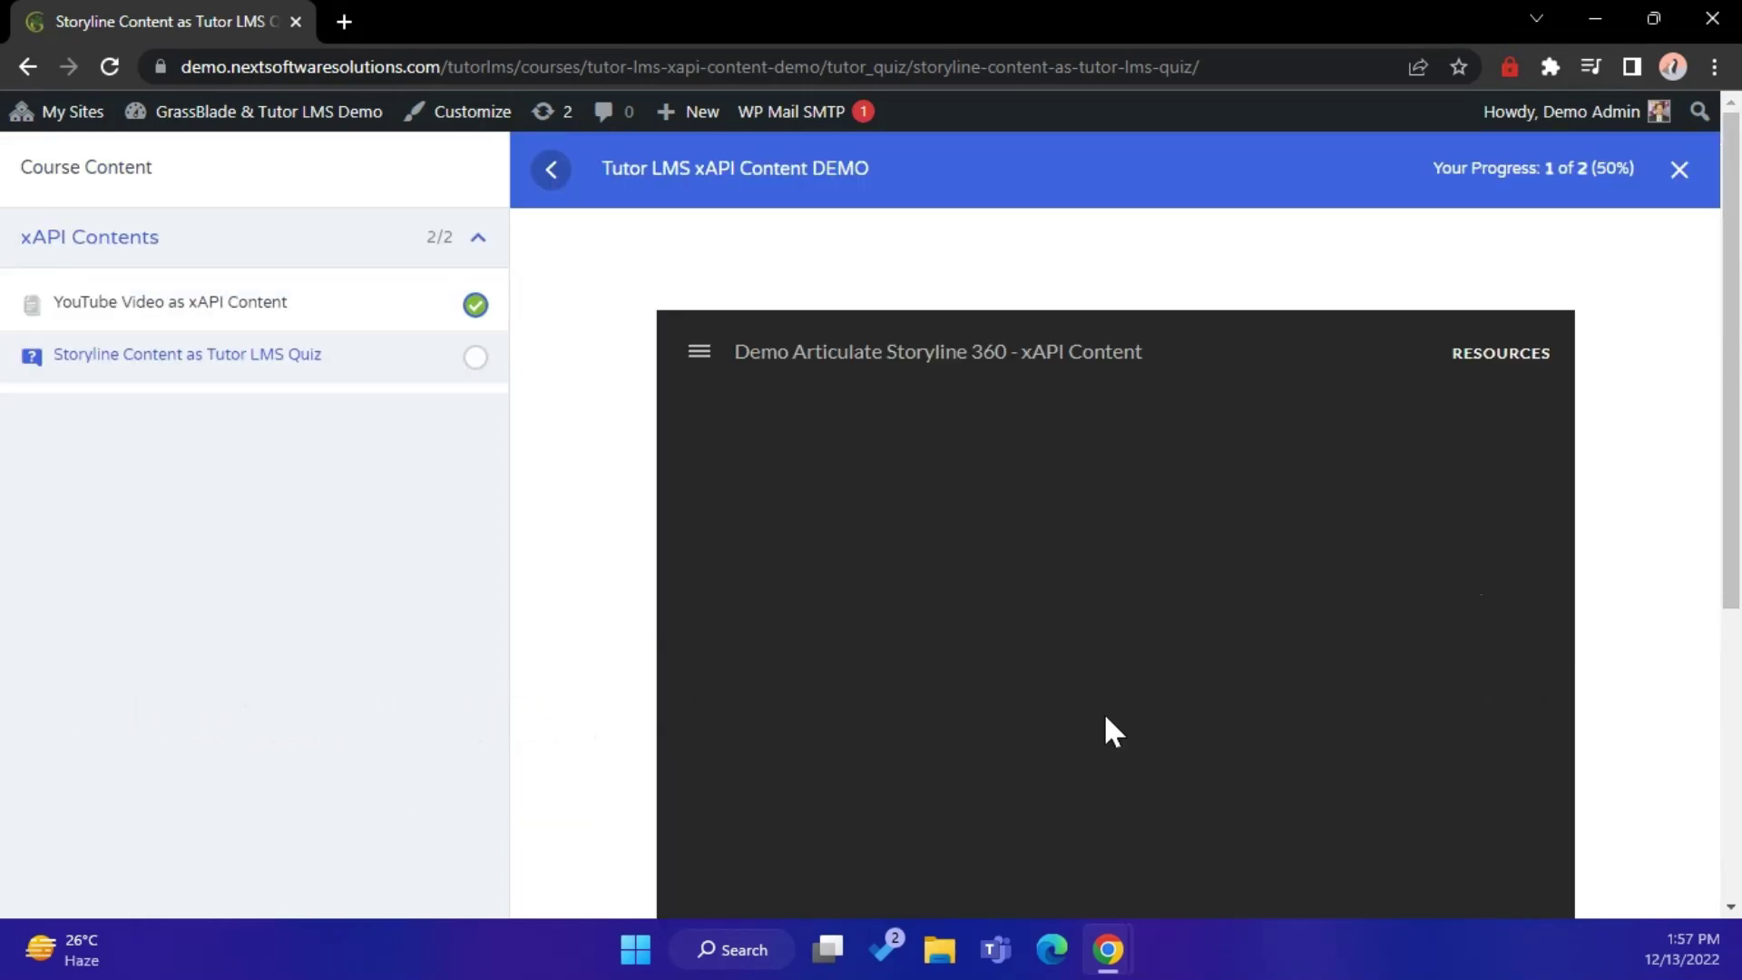
scroll(1103, 726, down, 4)
scroll(891, 475, up, 5)
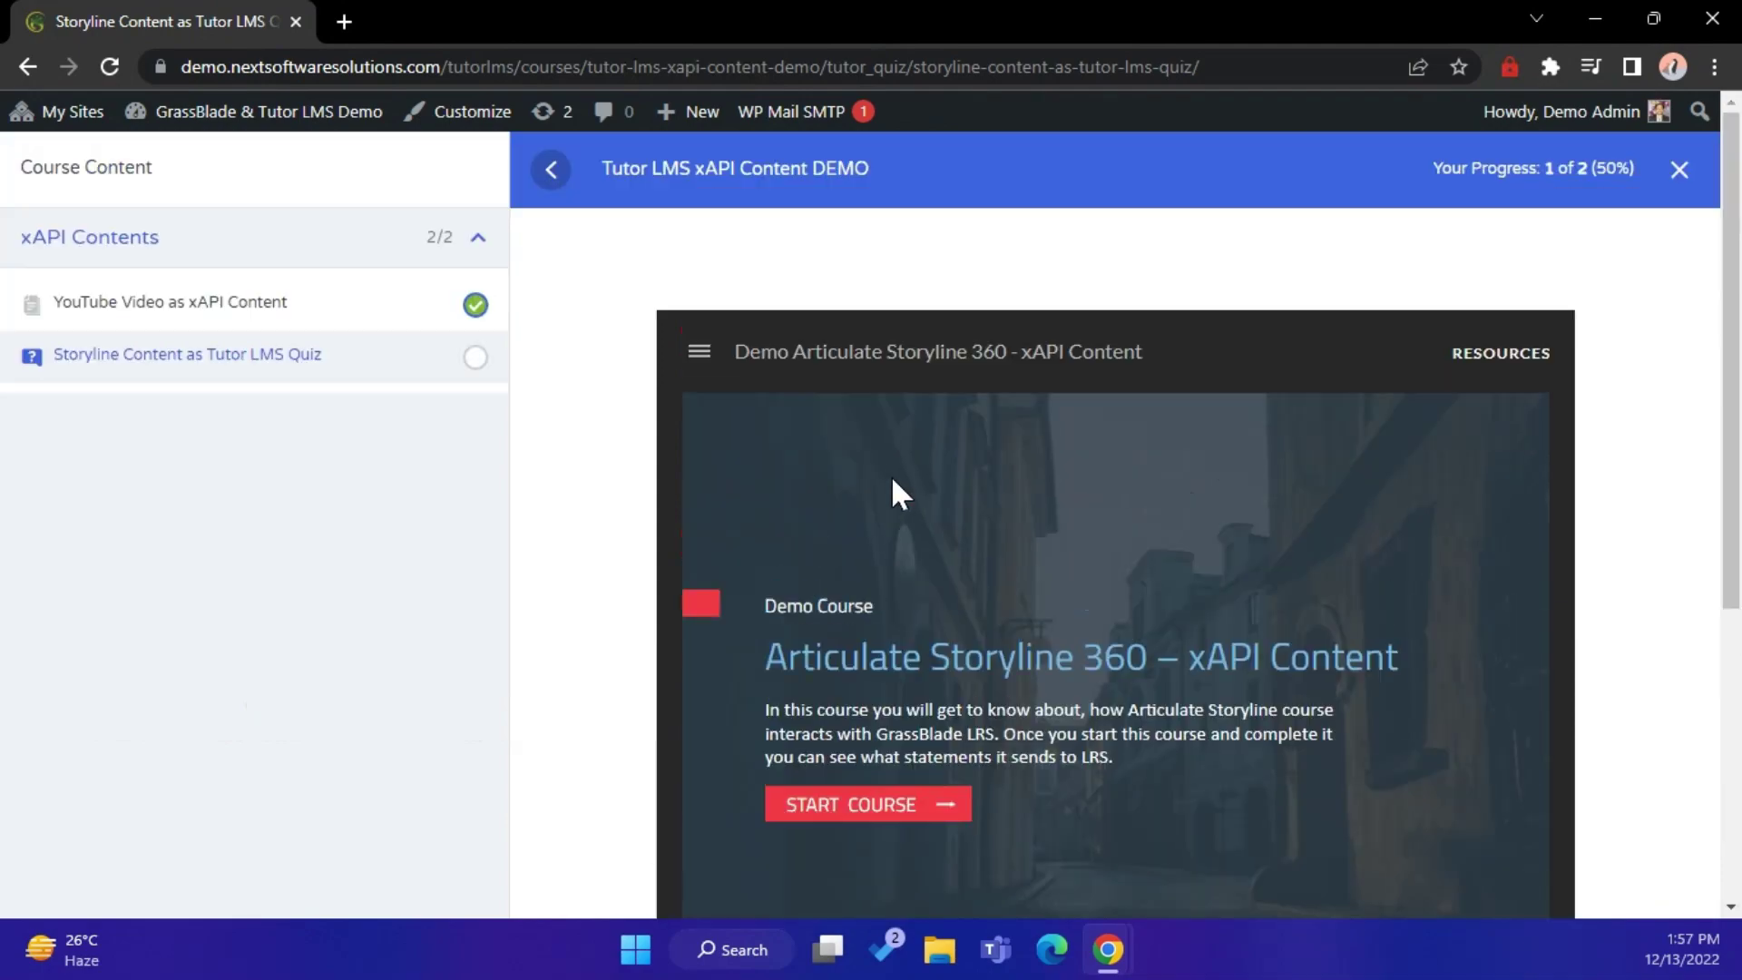
scroll(898, 518, down, 5)
click(901, 556)
click(1540, 706)
scroll(1003, 525, up, 3)
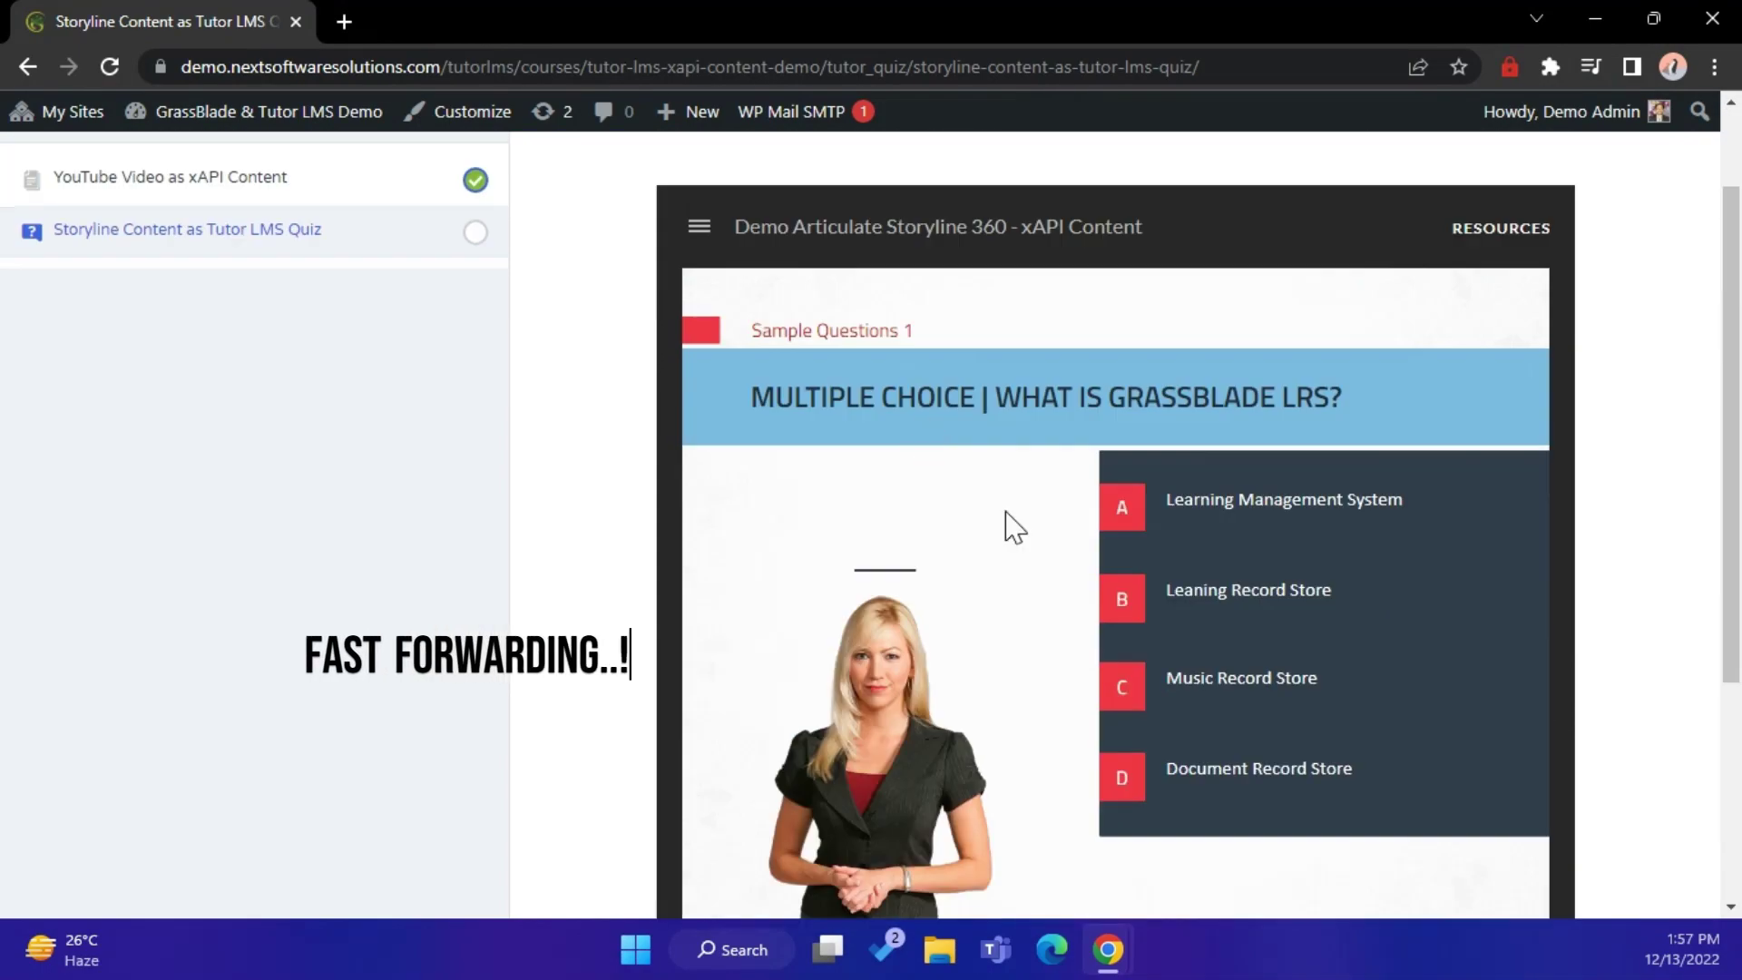
scroll(1271, 635, down, 3)
click(1536, 707)
Move the answer items of the following sample question onto their targets and submit the answer
scroll(1388, 770, up, 3)
scroll(1388, 770, down, 1)
drag(1346, 635, 1345, 404)
drag(1346, 713, 1345, 528)
drag(1136, 635, 1135, 404)
drag(1136, 713, 1136, 528)
drag(1004, 635, 1003, 405)
drag(1004, 713, 1004, 517)
click(1534, 828)
In the survey question, rate liking the course 3, finding what was looked for 4 and the quiz 5, and submit
click(1135, 584)
scroll(1394, 614, up, 1)
click(1395, 592)
scroll(1394, 614, down, 3)
click(1439, 393)
click(1481, 432)
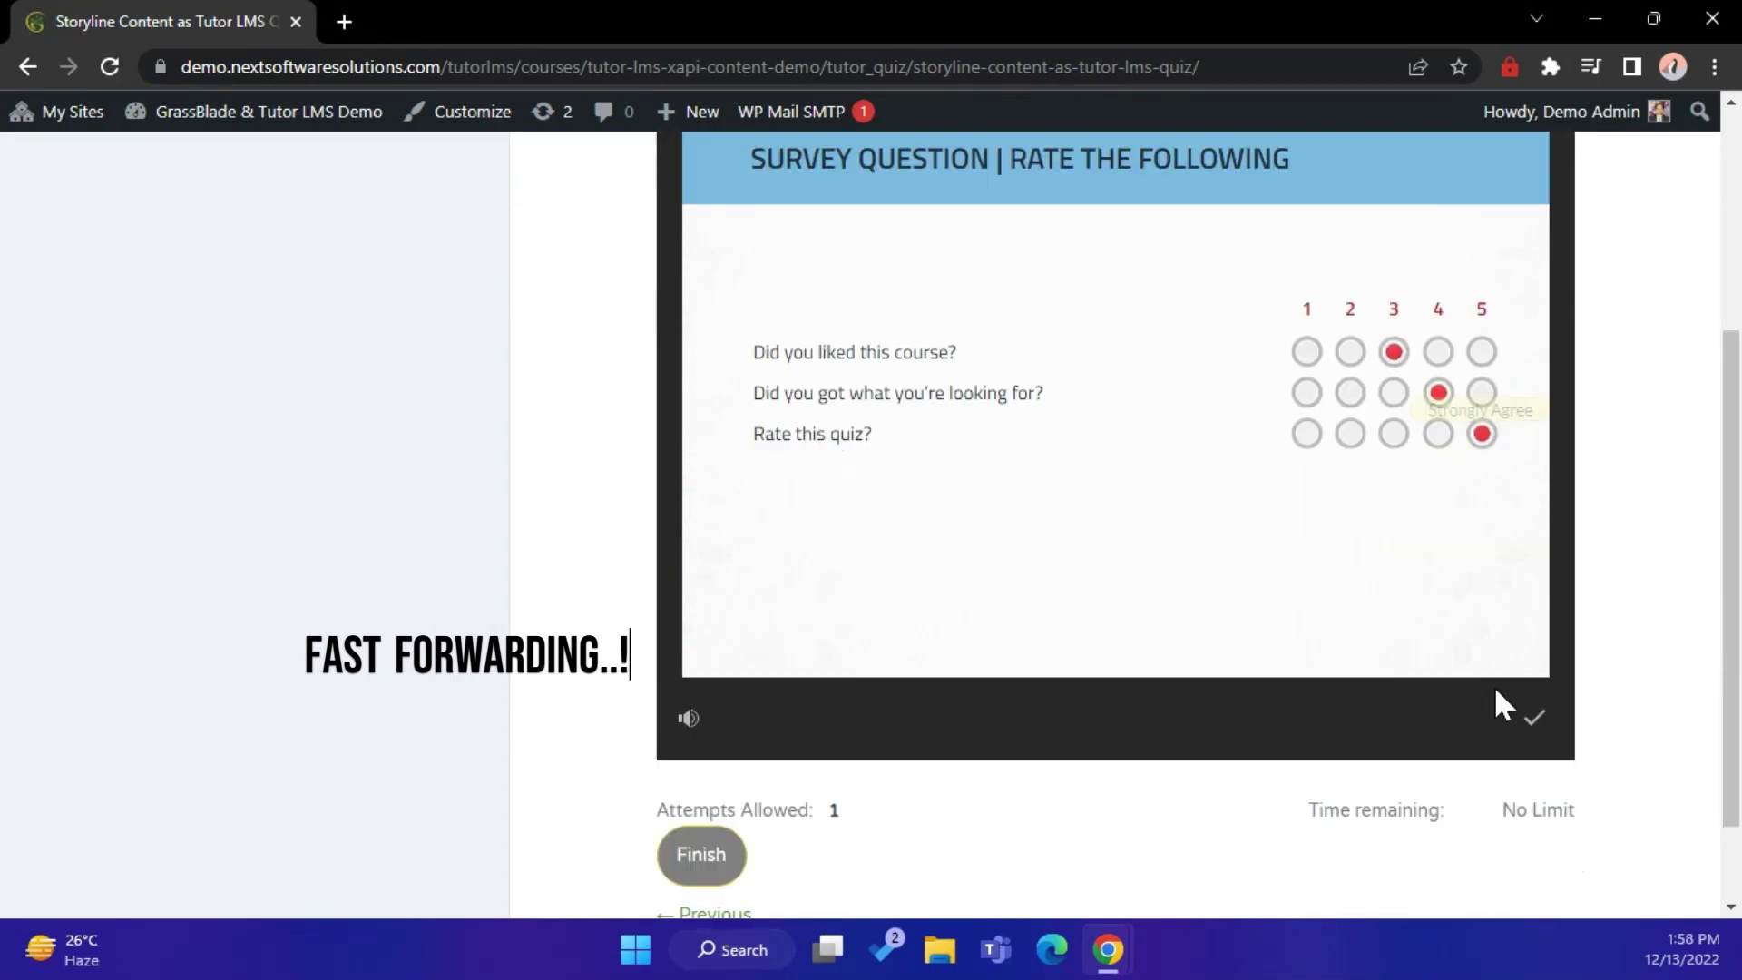
click(1526, 704)
Answer the next choice question, and place Tiger in the answer box of the wild-animal question and submit it
click(782, 392)
click(1530, 830)
scroll(898, 417, down, 3)
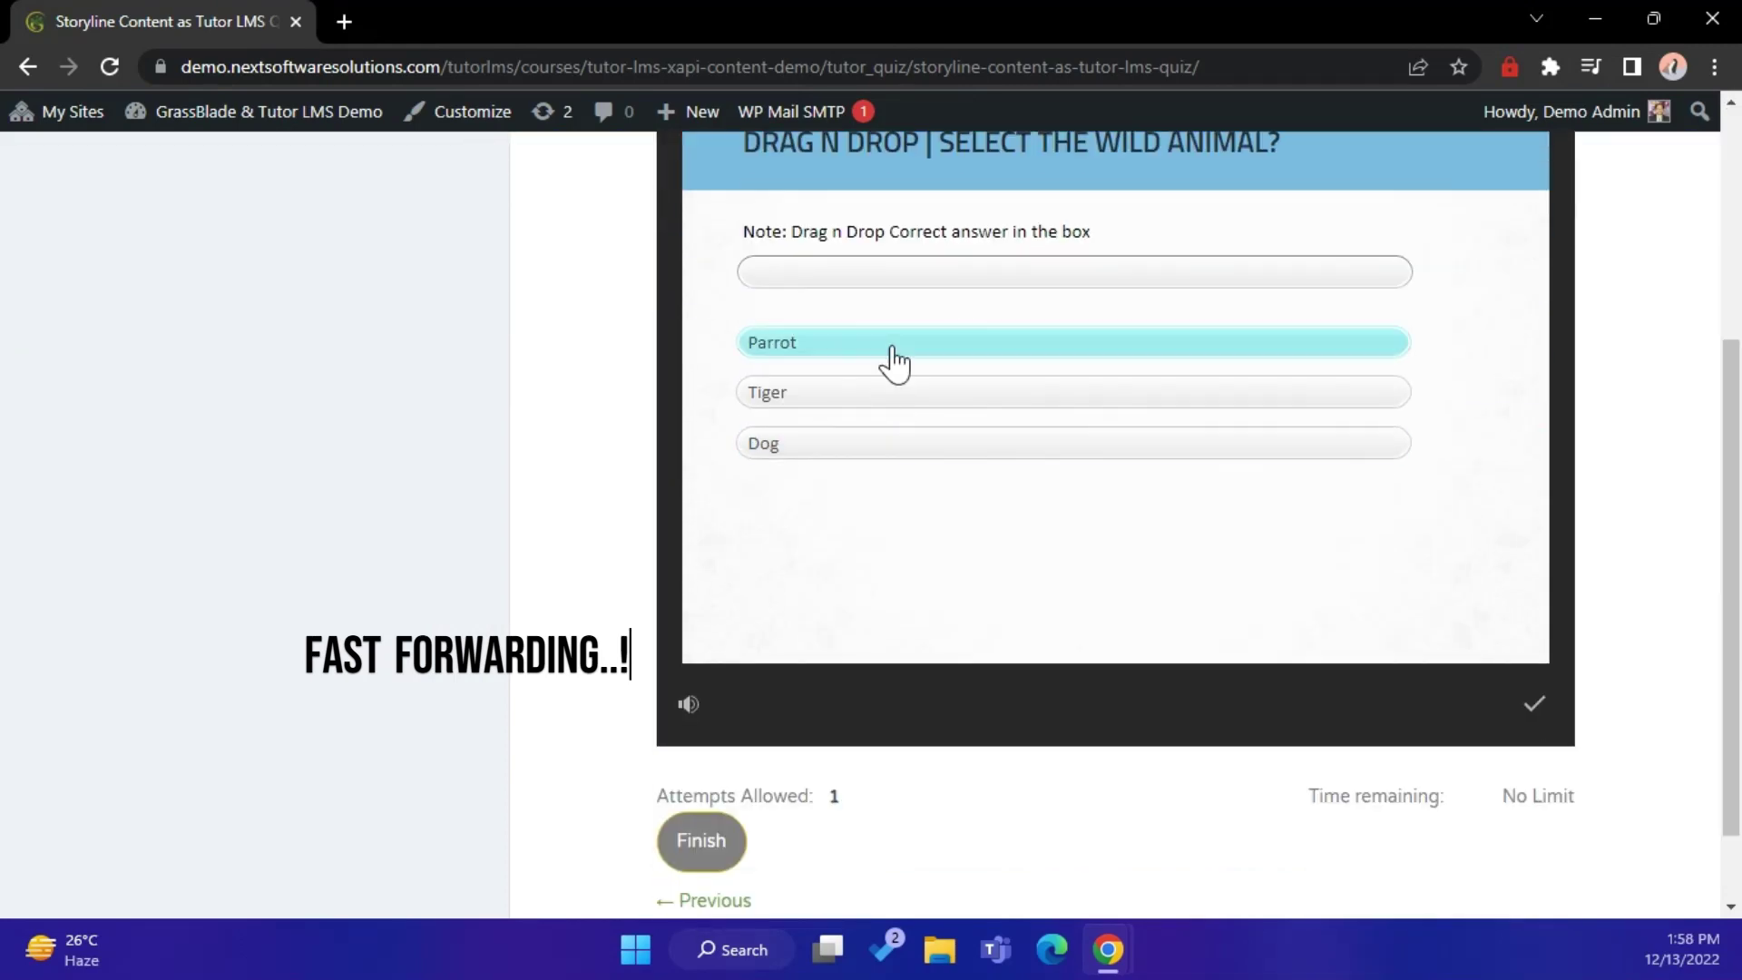
drag(895, 392, 898, 271)
click(1535, 704)
Fill in "east" as the answer to where the sun rises and submit it
scroll(1010, 454, up, 1)
click(1011, 400)
text(east)
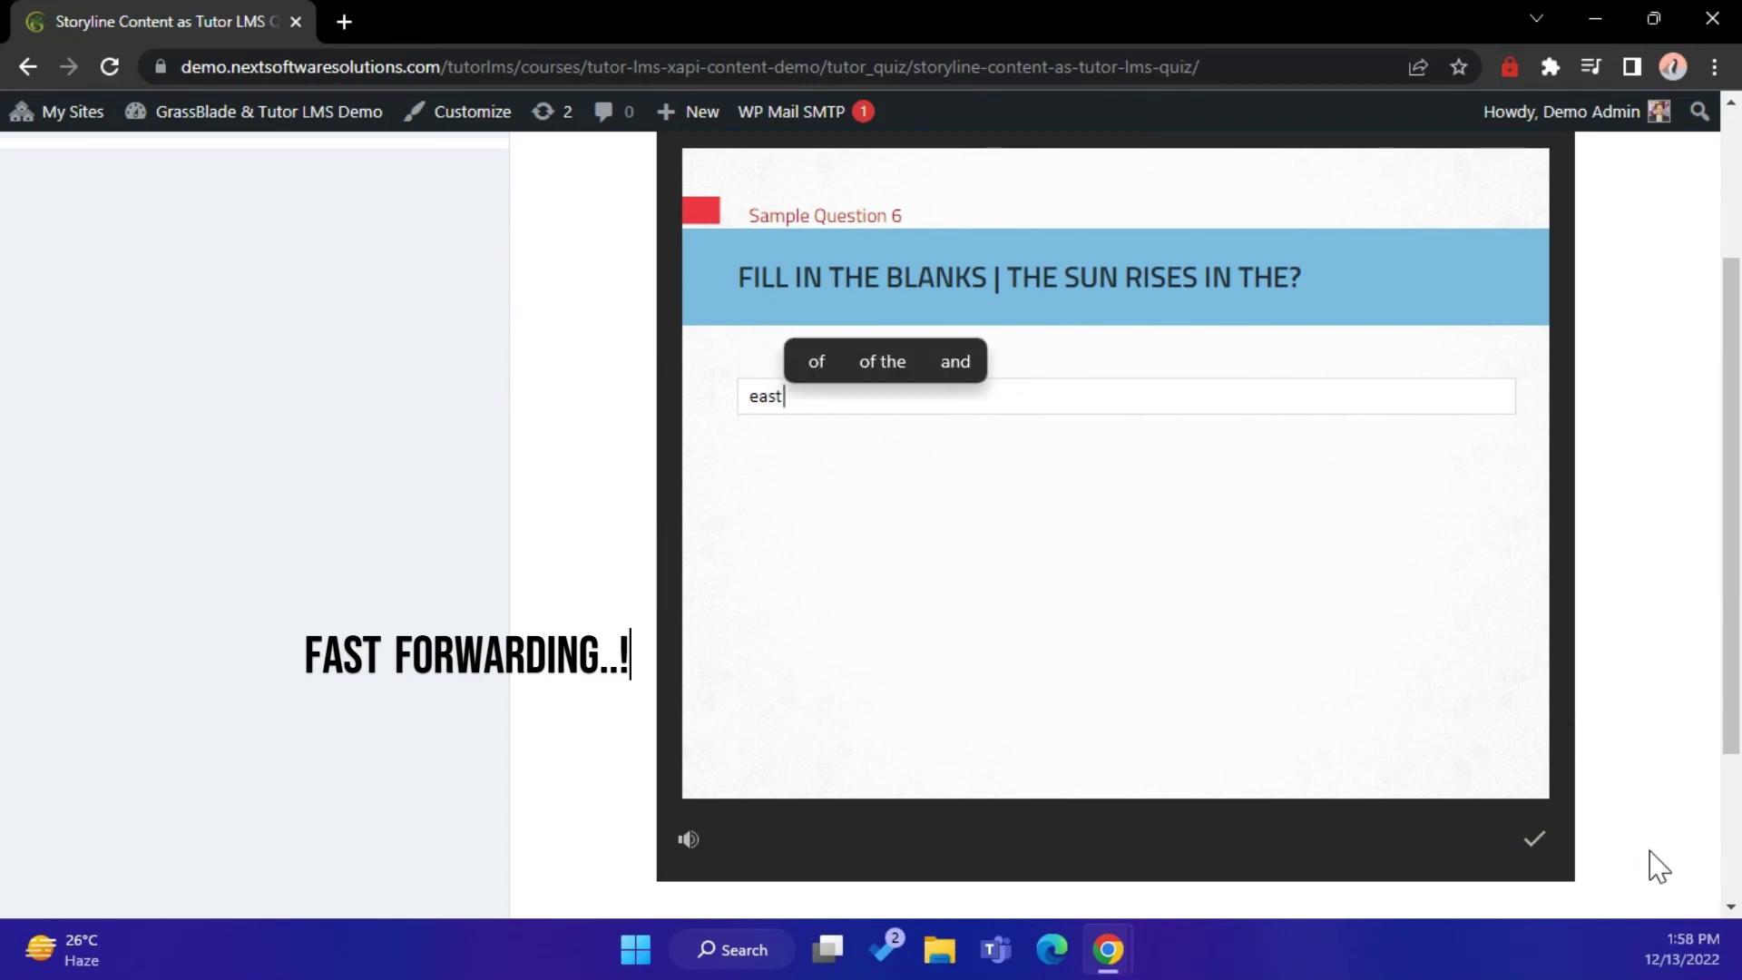
click(1534, 839)
Position the movable answer items in the following sample questions and submit each answer
scroll(1116, 587, down, 1)
drag(1207, 549, 1156, 542)
drag(1179, 613, 1182, 692)
scroll(1512, 746, down, 1)
click(1533, 829)
scroll(1108, 584, up, 1)
mouse_move(935, 672)
mouse_down()
mouse_move(935, 524)
mouse_move(935, 672)
mouse_up()
drag(980, 672, 980, 574)
click(1534, 828)
Answer the numerical question 2 + 2 with 4, submit it and continue to the following question
scroll(1271, 579, up, 1)
click(1112, 816)
scroll(1019, 463, down, 1)
text(4)
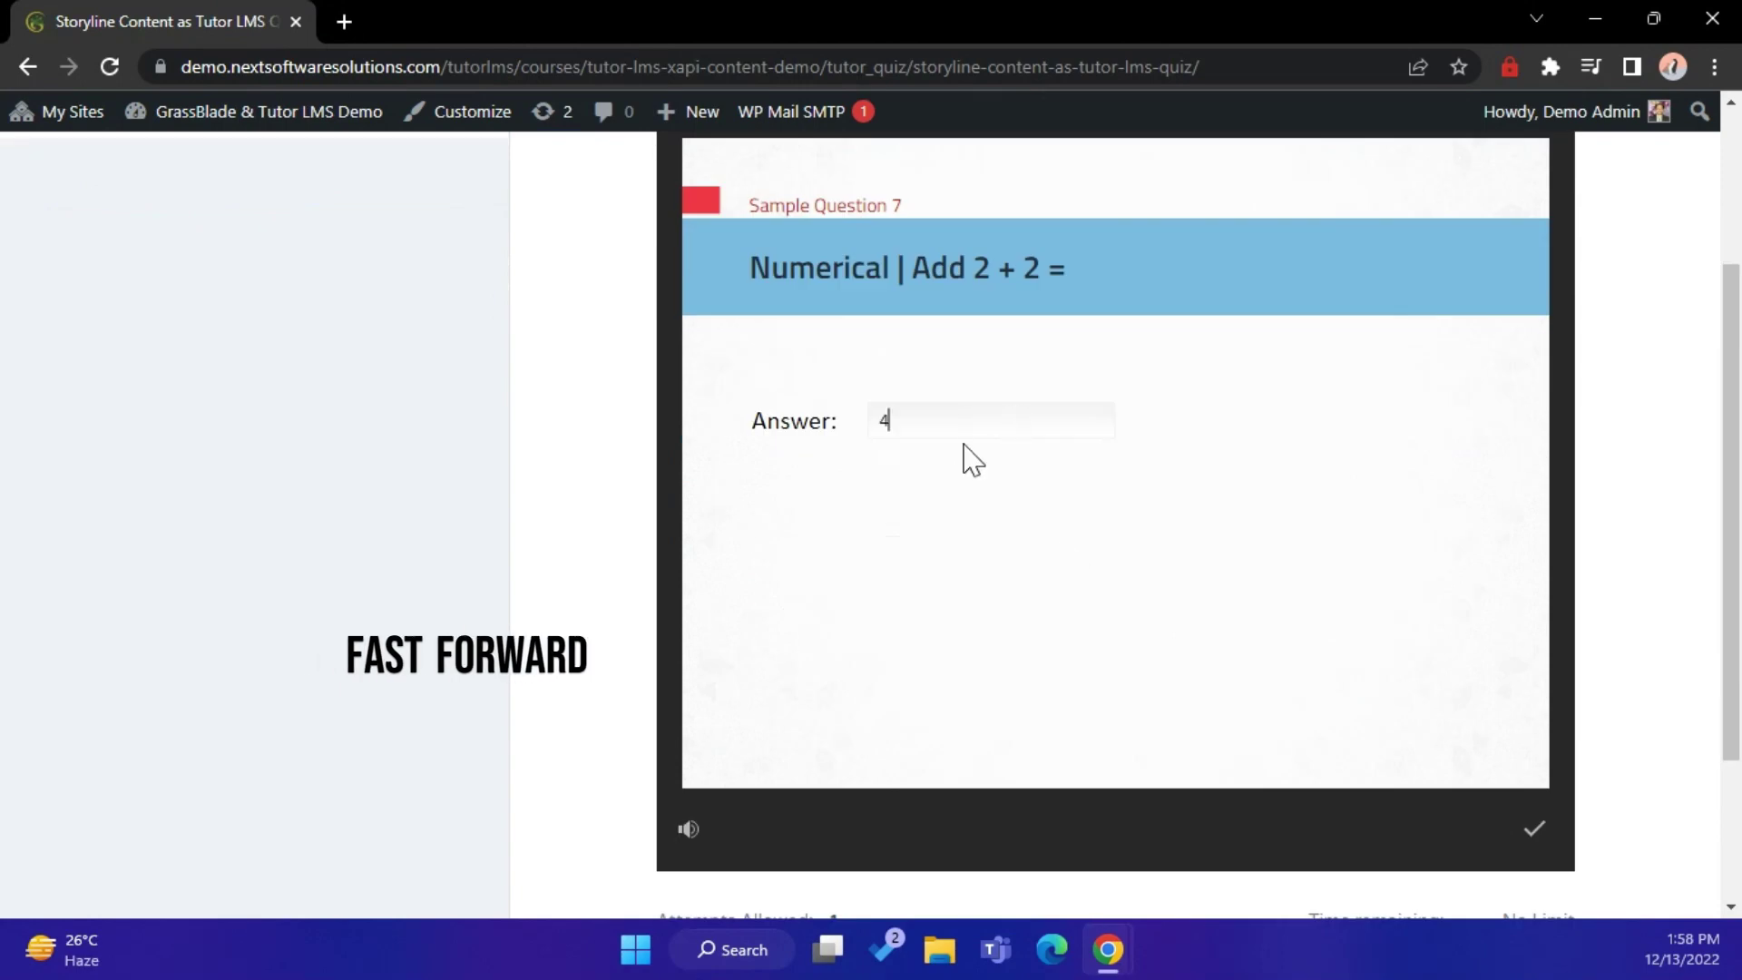
click(1528, 830)
click(1167, 585)
Mark the grapes in the fruit-basket hotspot question, submit the answer and continue to the quiz results
scroll(1001, 492, up, 1)
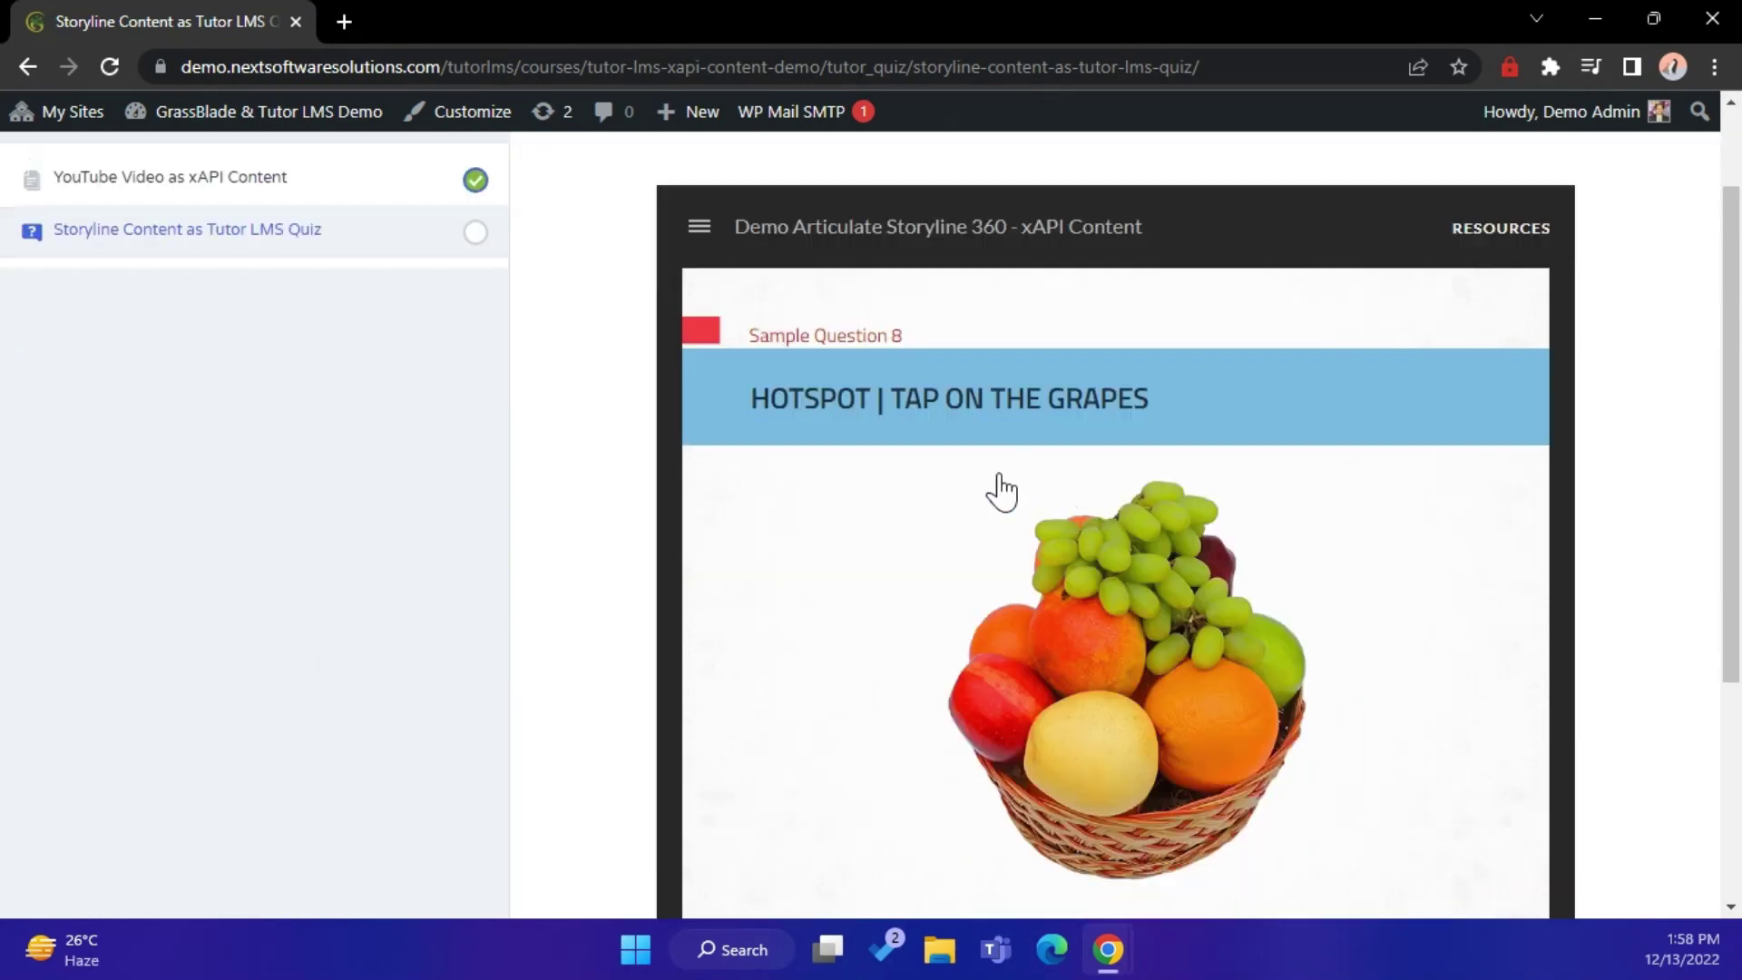
click(1112, 572)
scroll(1400, 732, down, 2)
click(1529, 707)
scroll(1533, 713, up, 2)
scroll(1275, 641, down, 5)
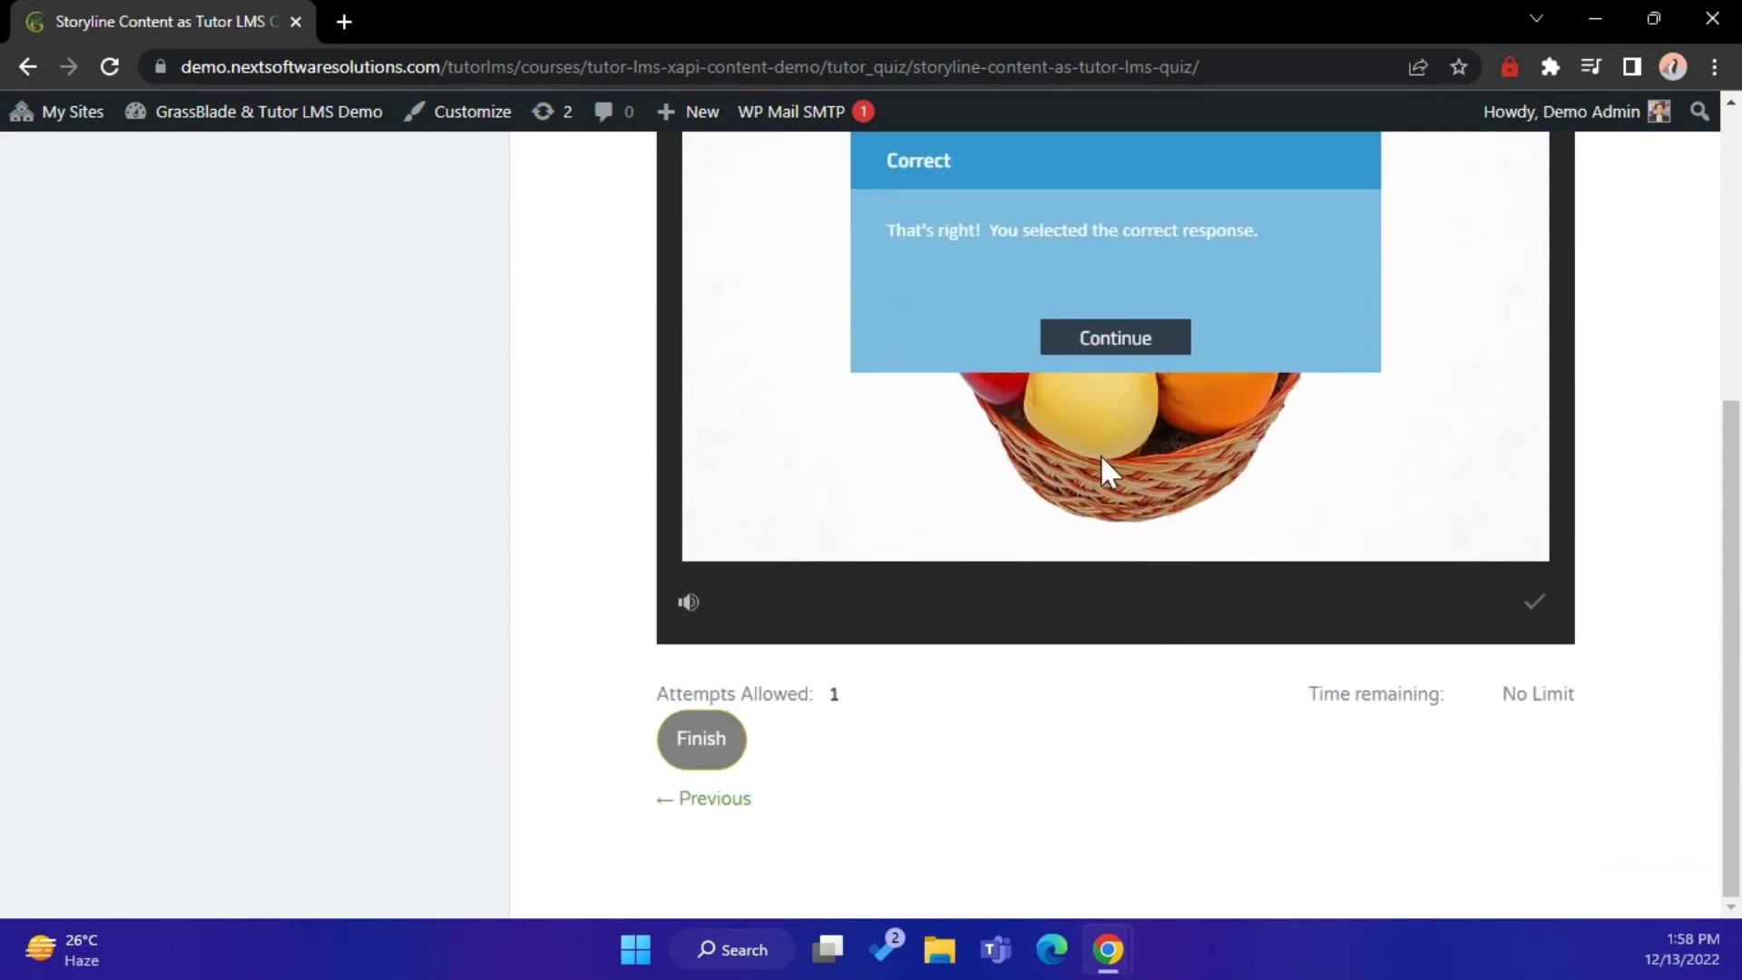
click(1085, 338)
scroll(1125, 481, down, 3)
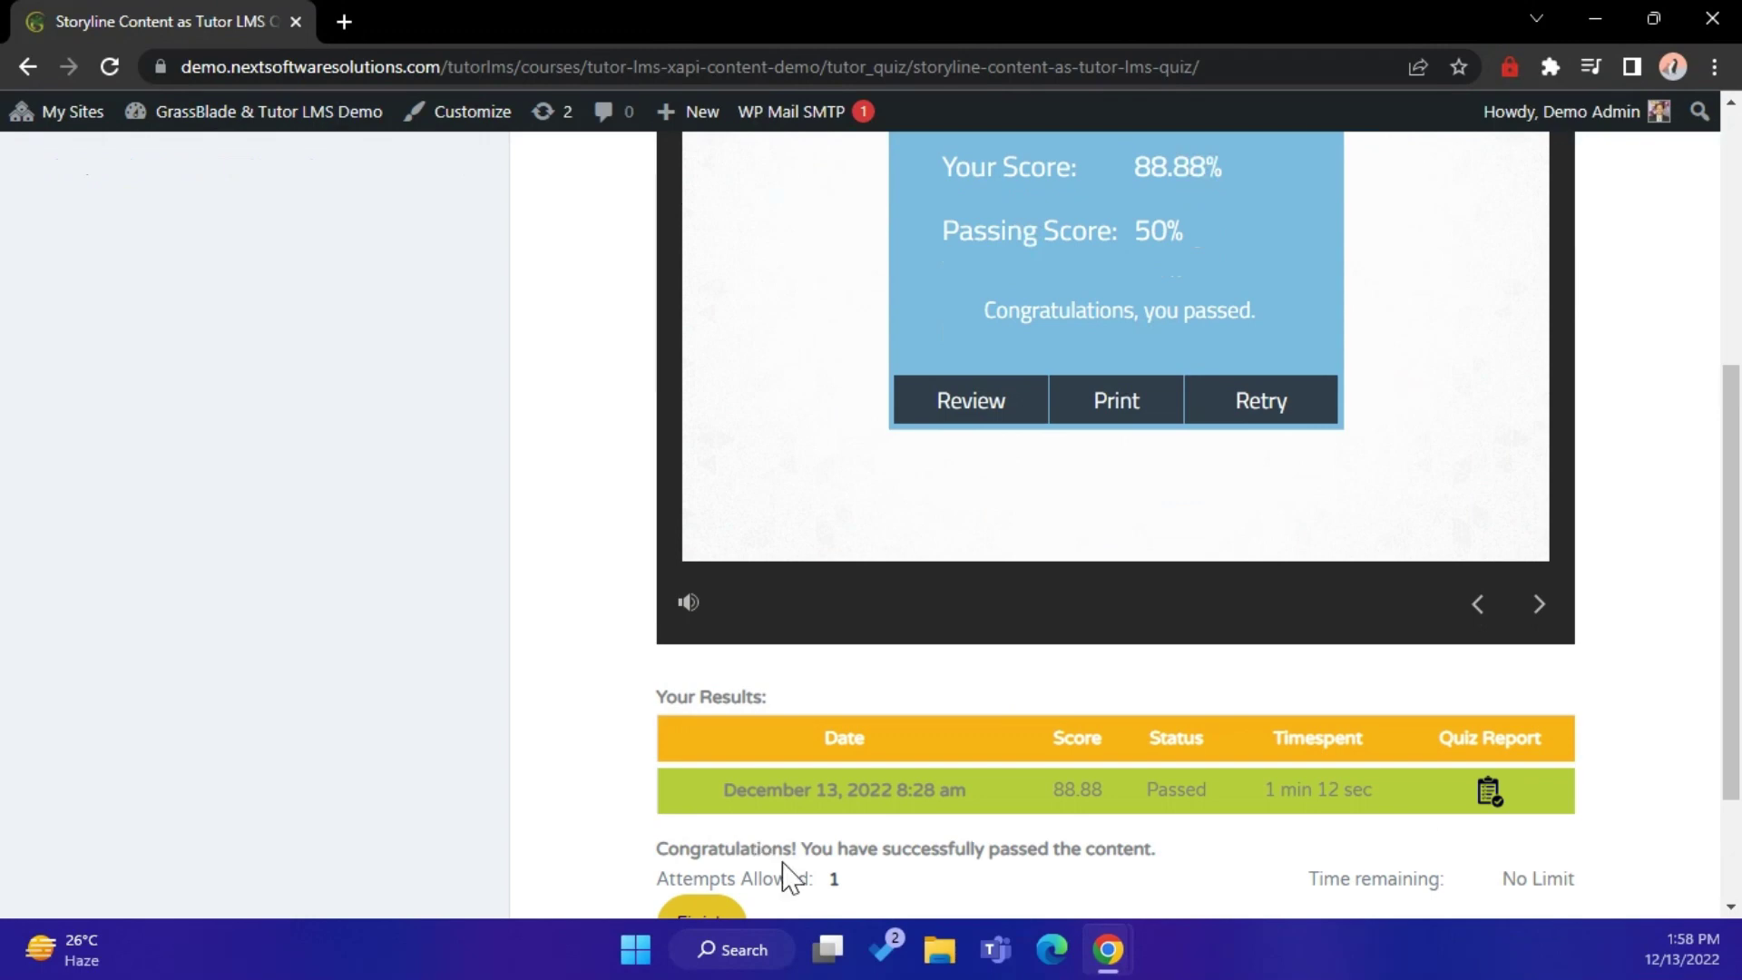
Open the quiz report for the recorded attempt, review the responses and points of every question, and close the report
scroll(792, 879, down, 1)
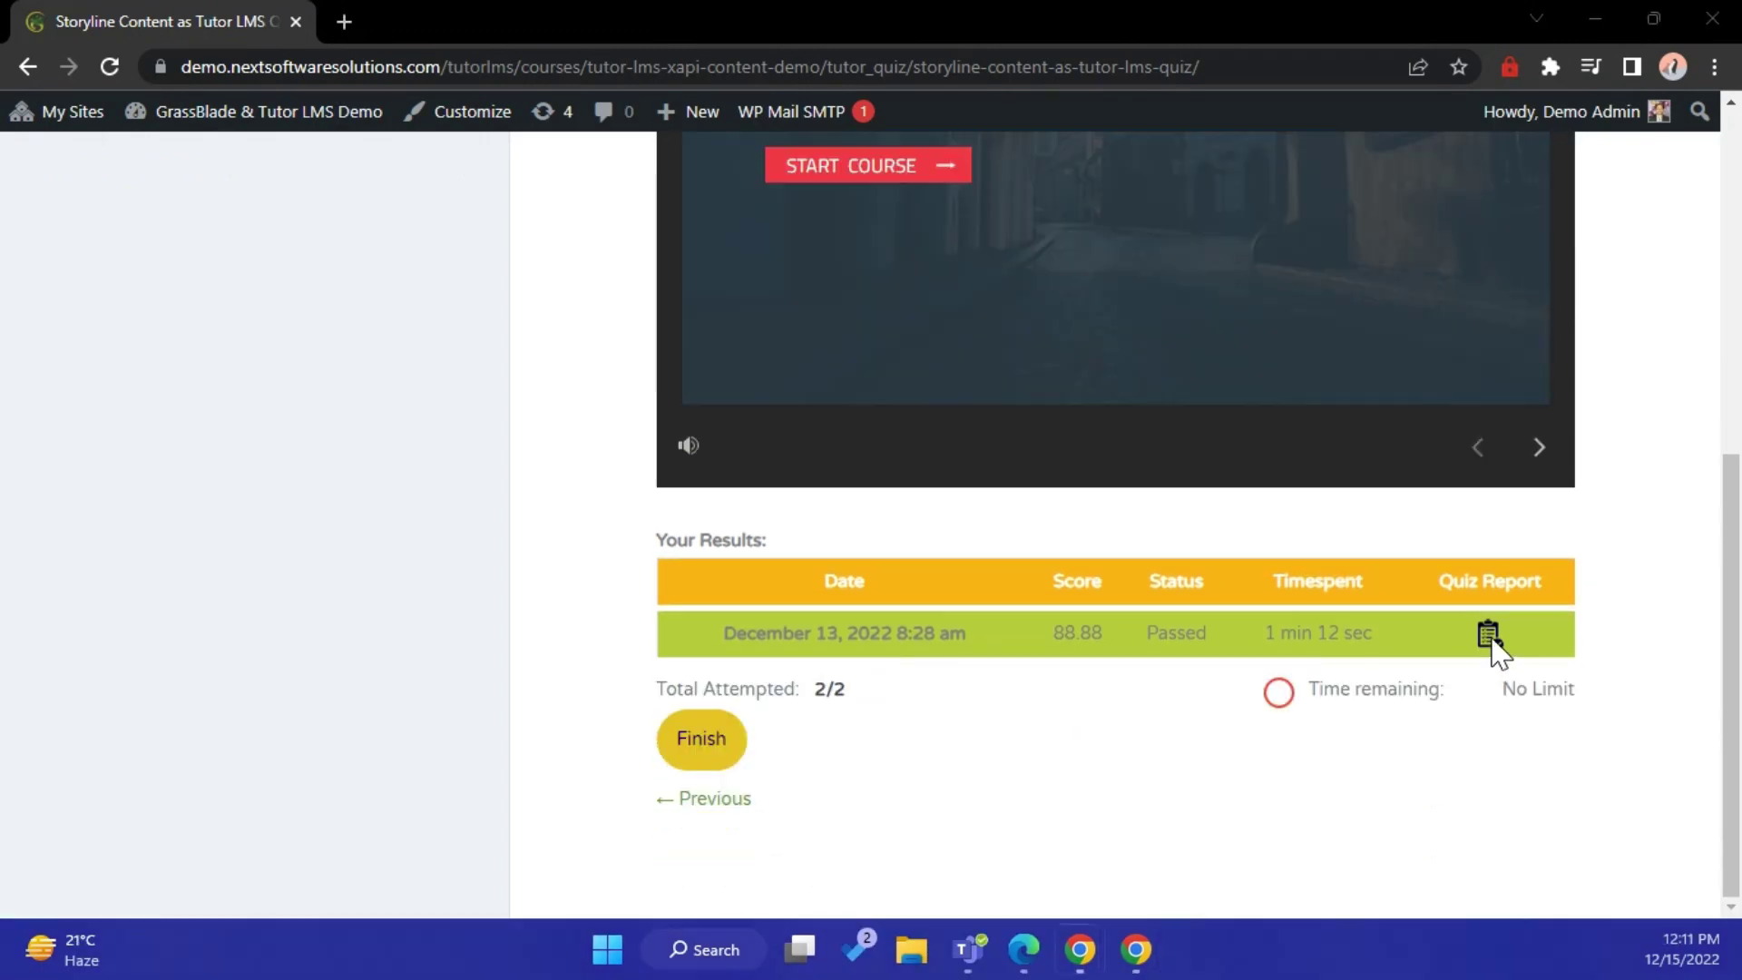
click(1488, 634)
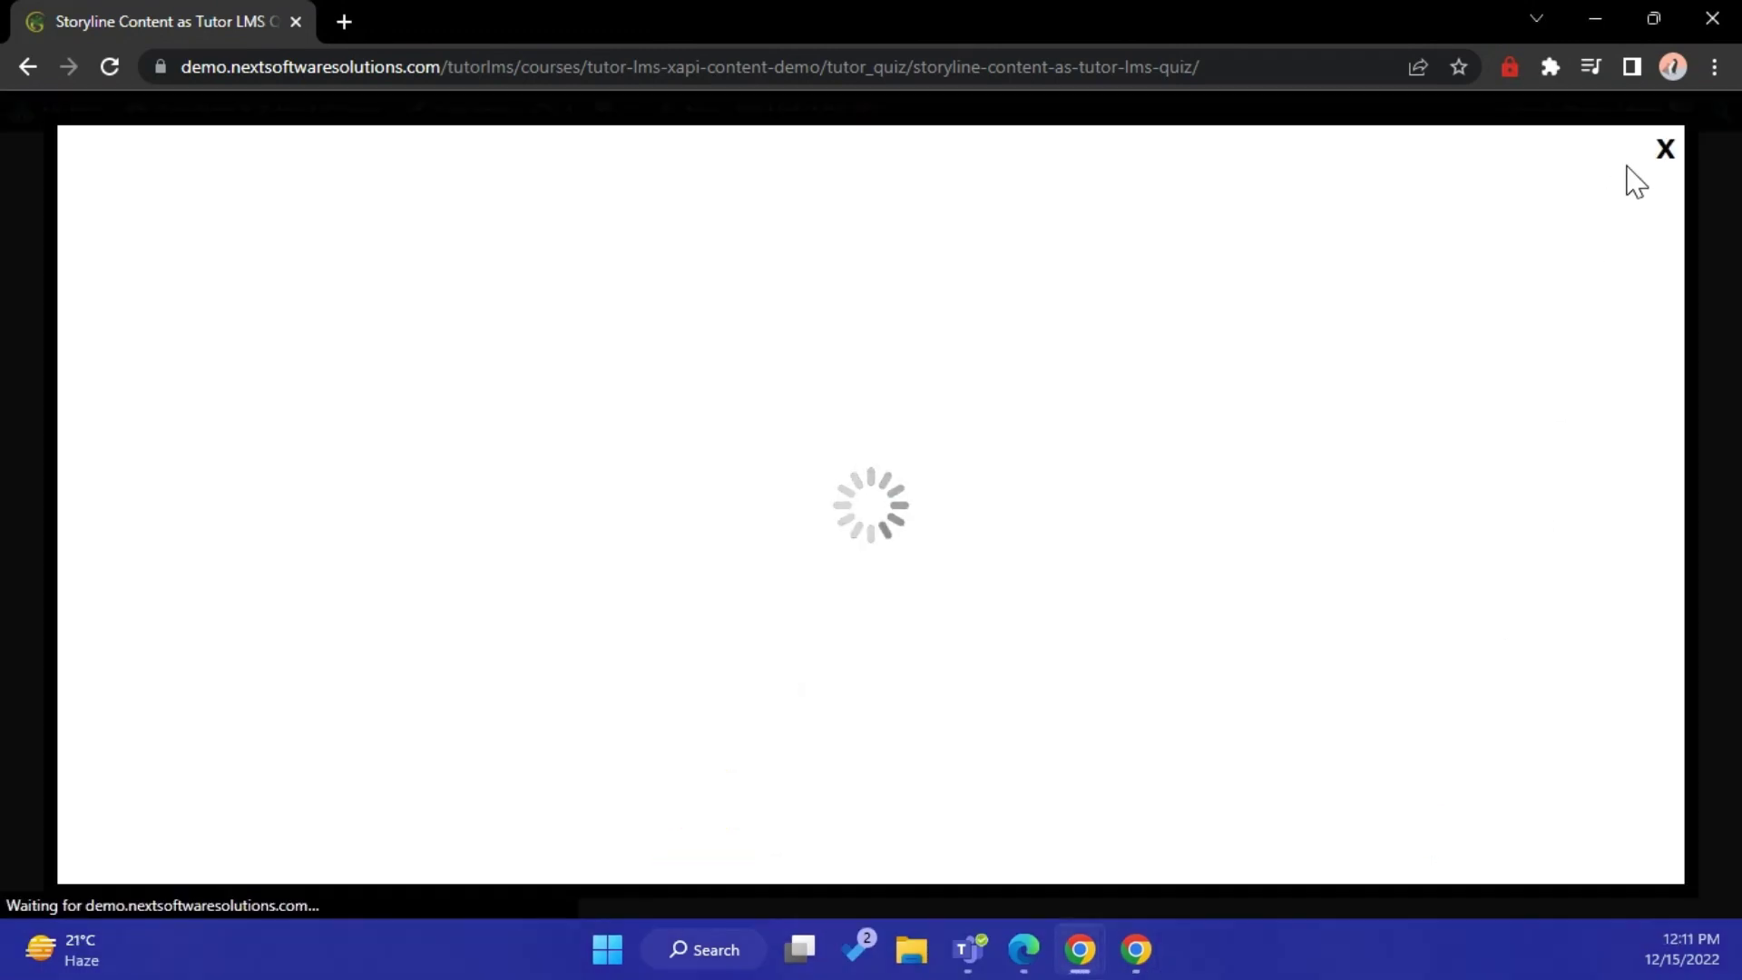
scroll(910, 443, down, 3)
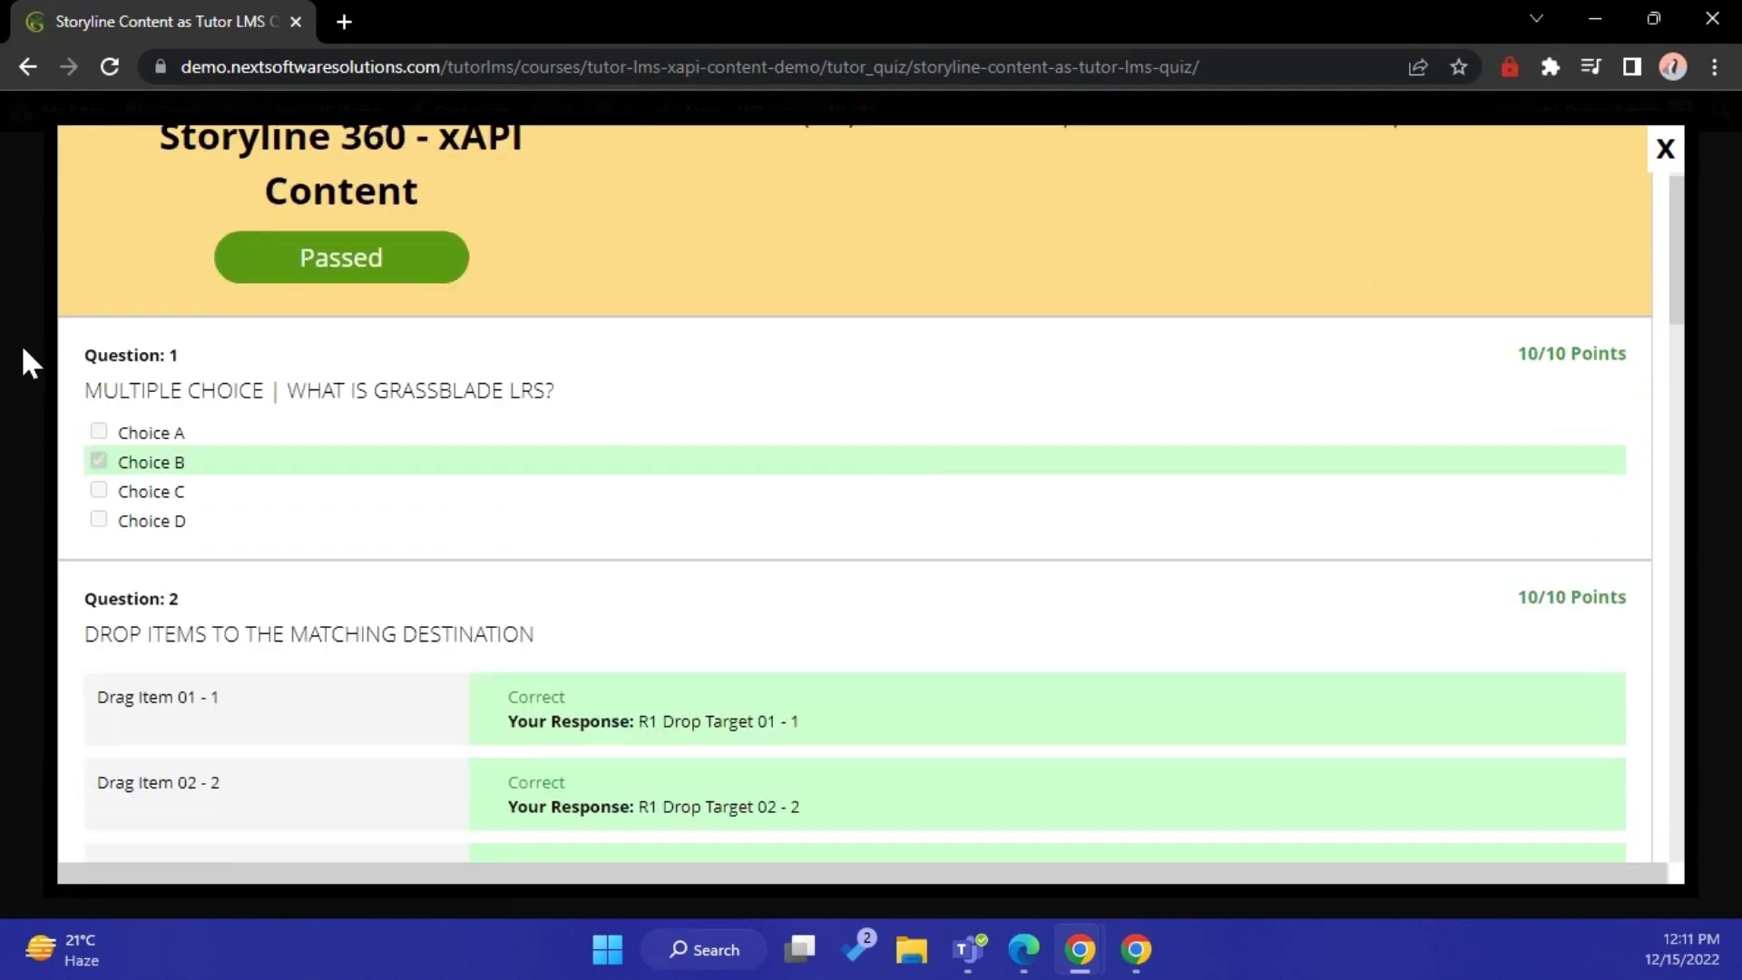
scroll(767, 601, down, 4)
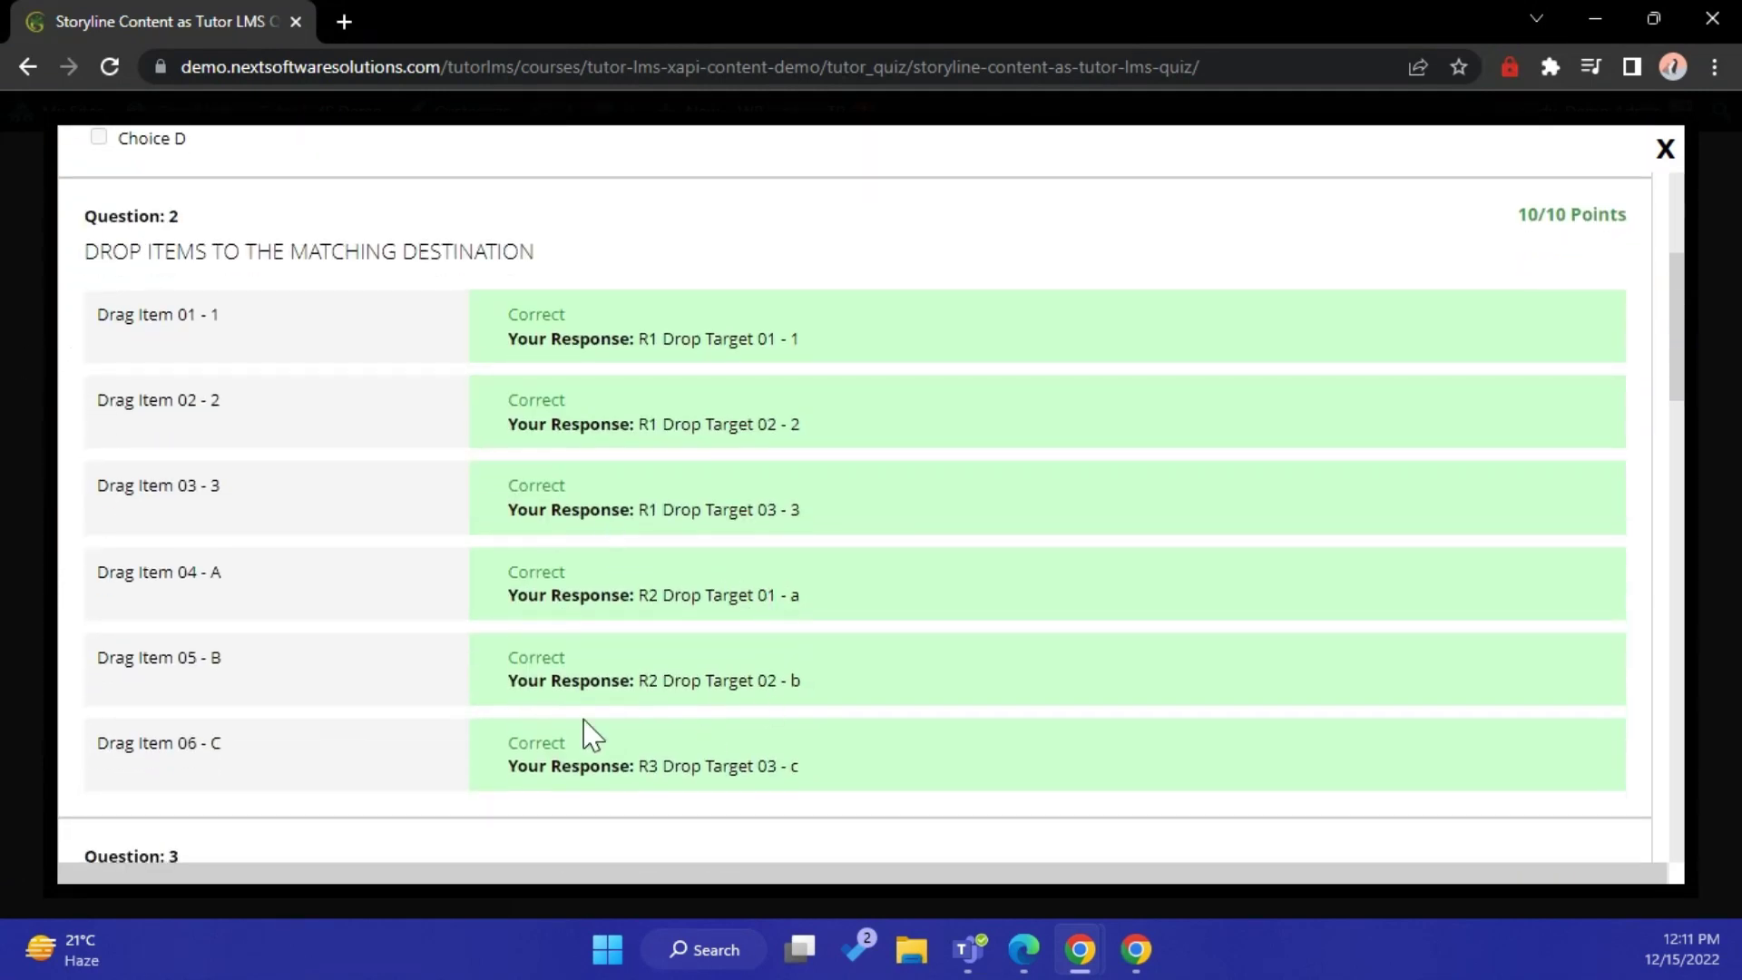
scroll(790, 661, down, 4)
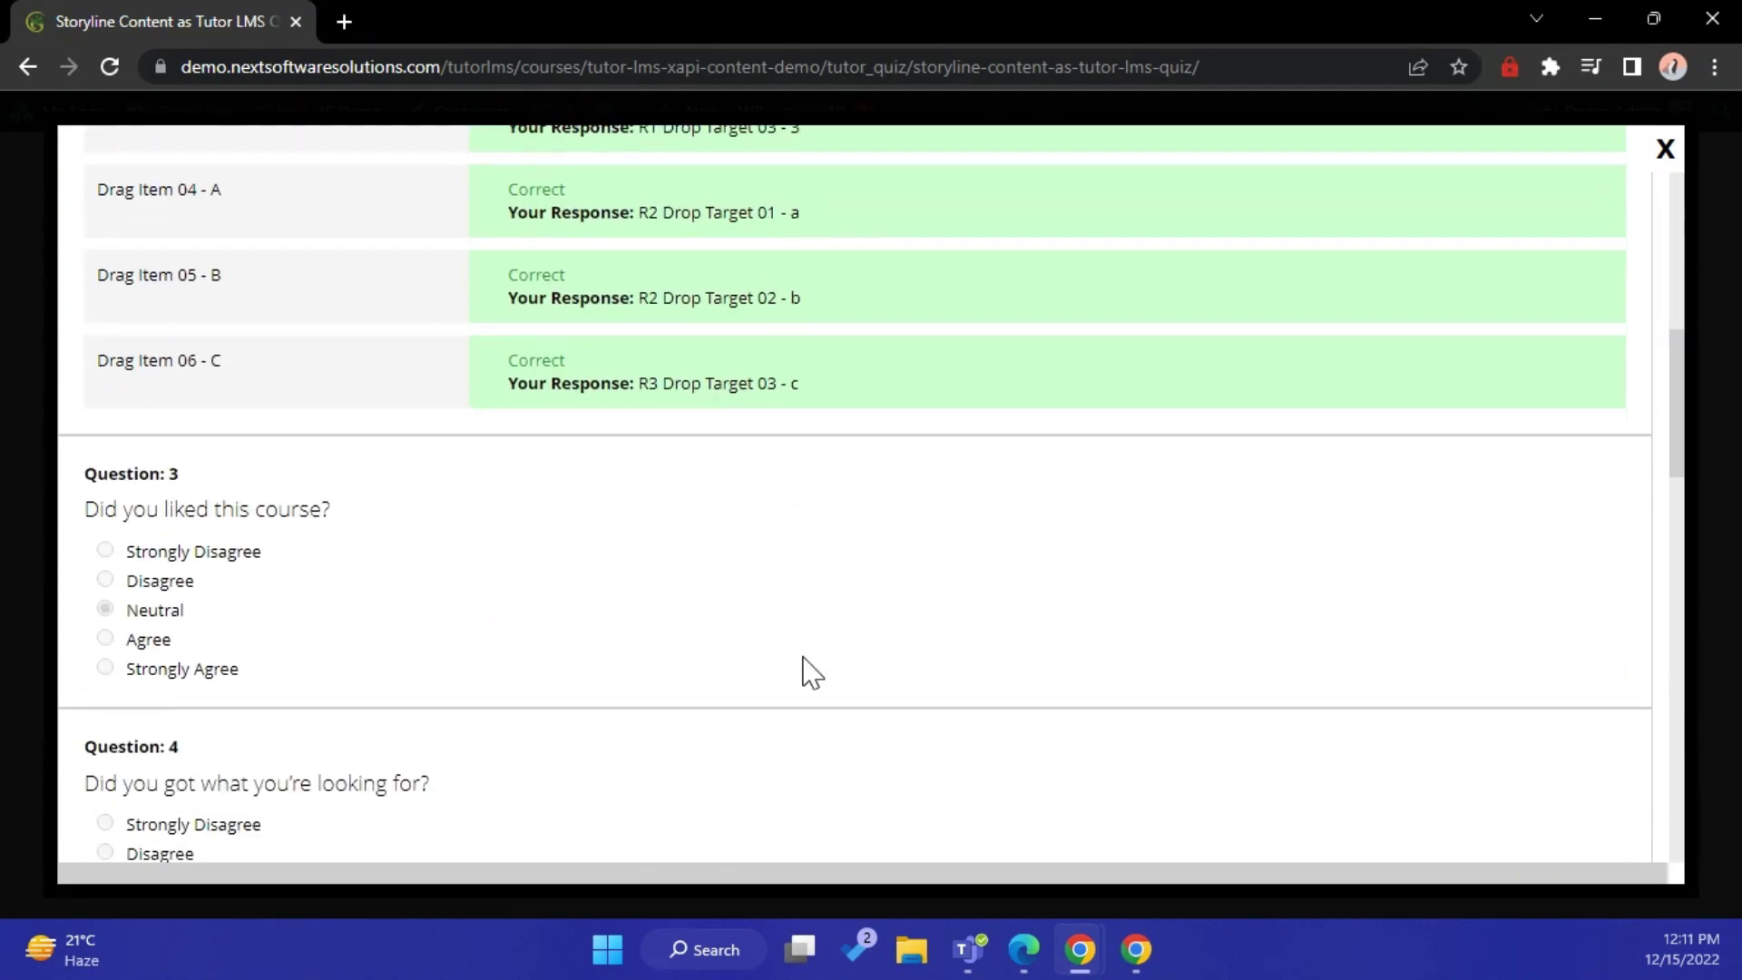
scroll(811, 672, down, 4)
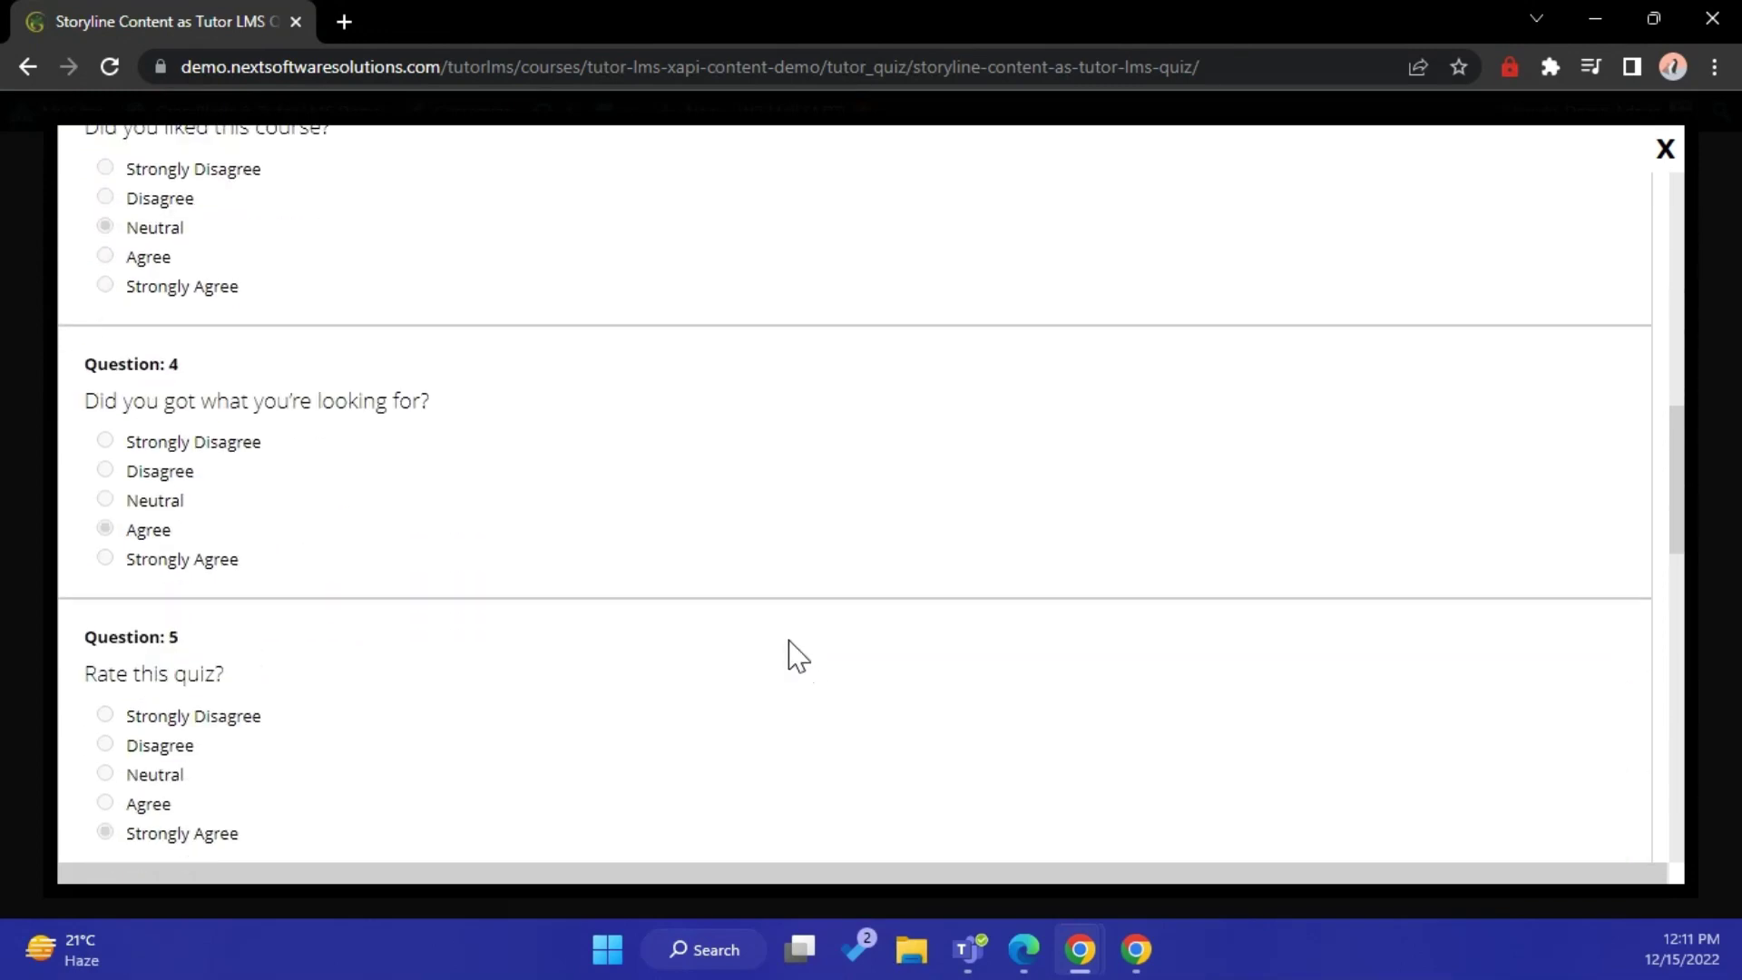
scroll(799, 656, down, 3)
scroll(798, 656, down, 4)
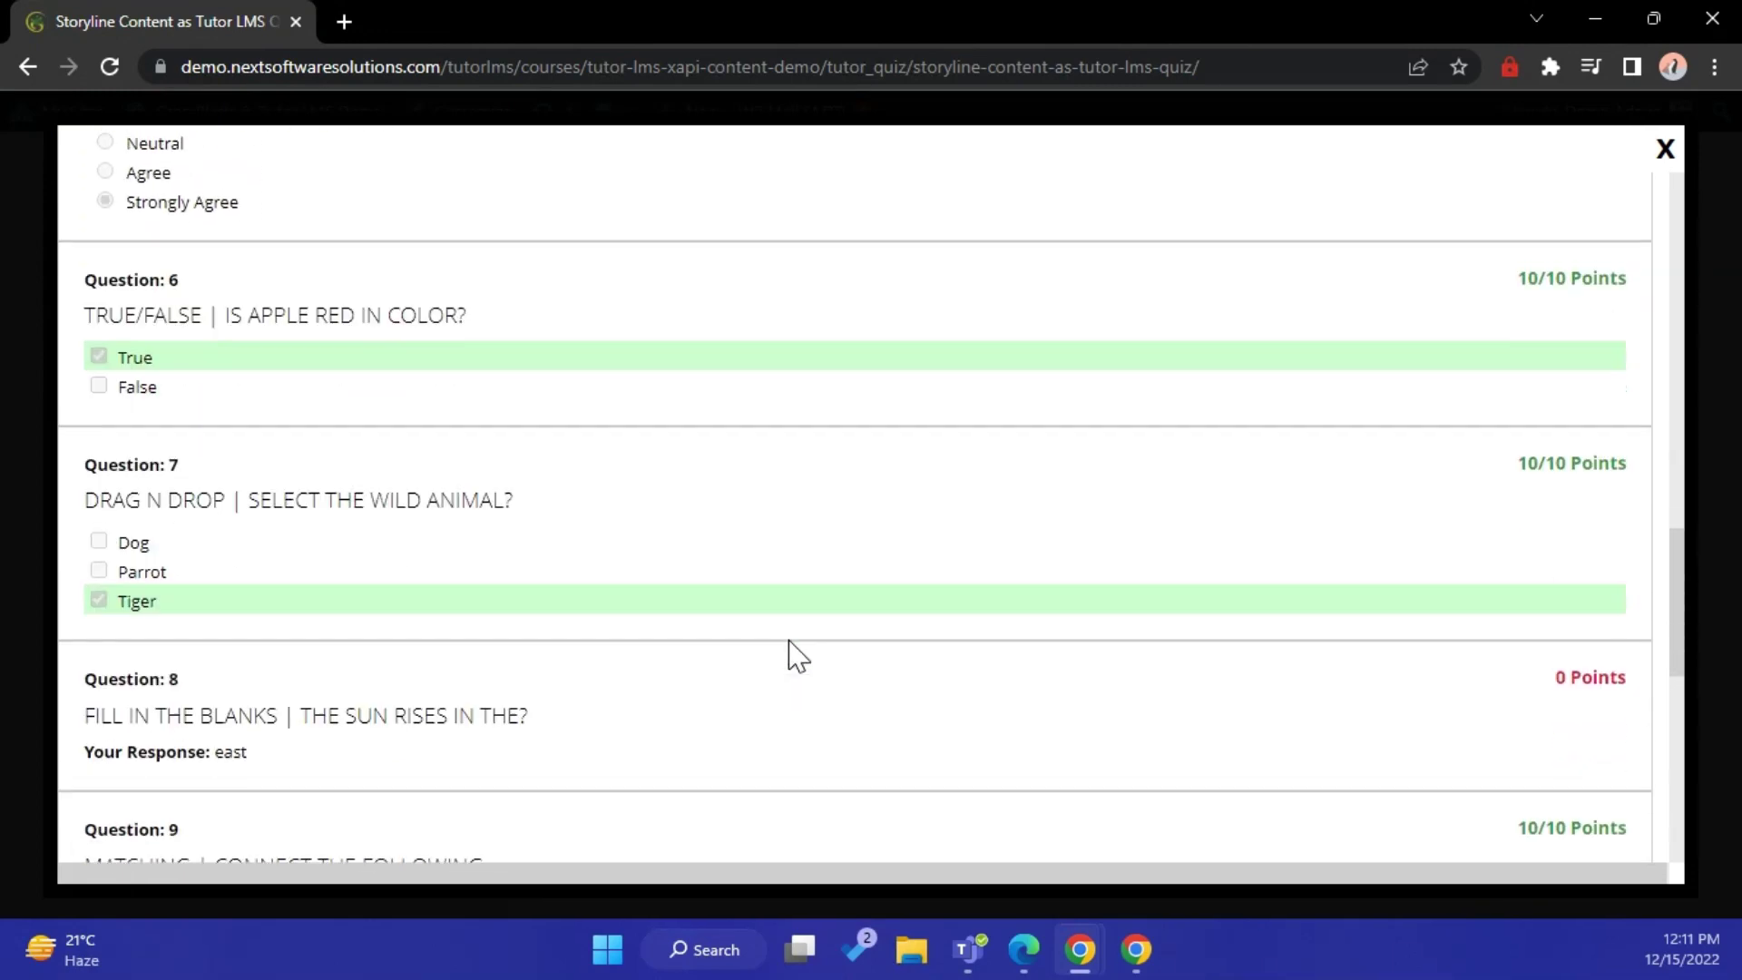
scroll(799, 656, down, 4)
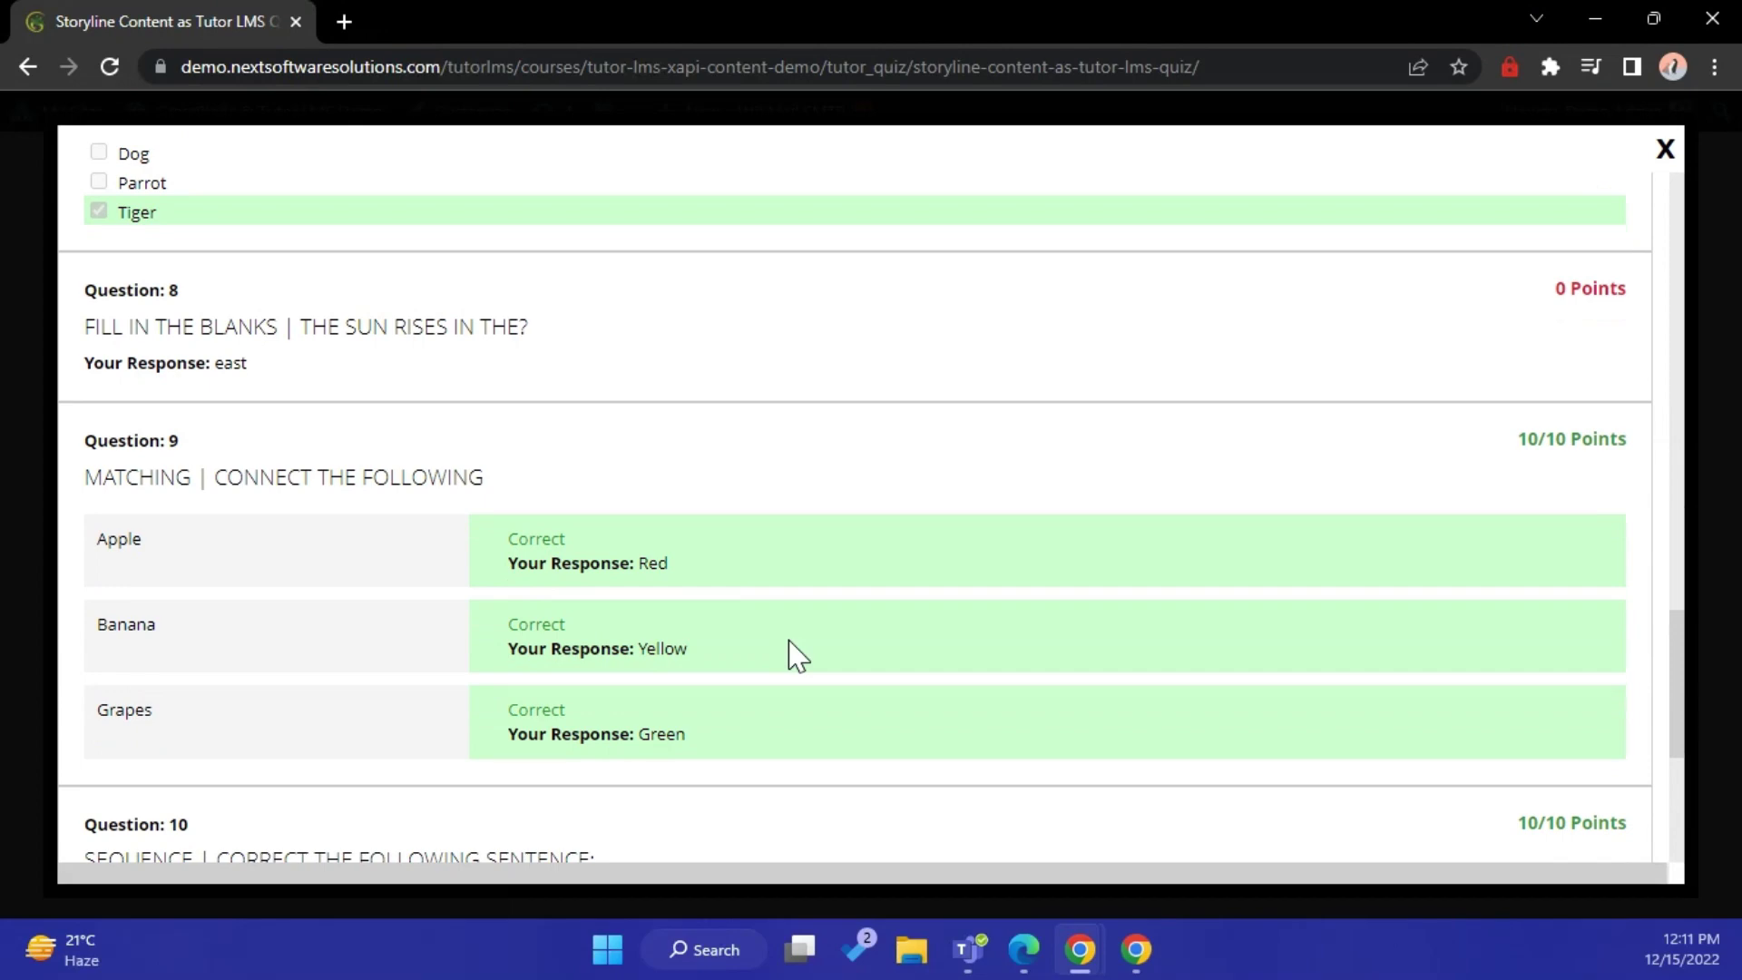
scroll(798, 656, down, 4)
scroll(798, 656, down, 2)
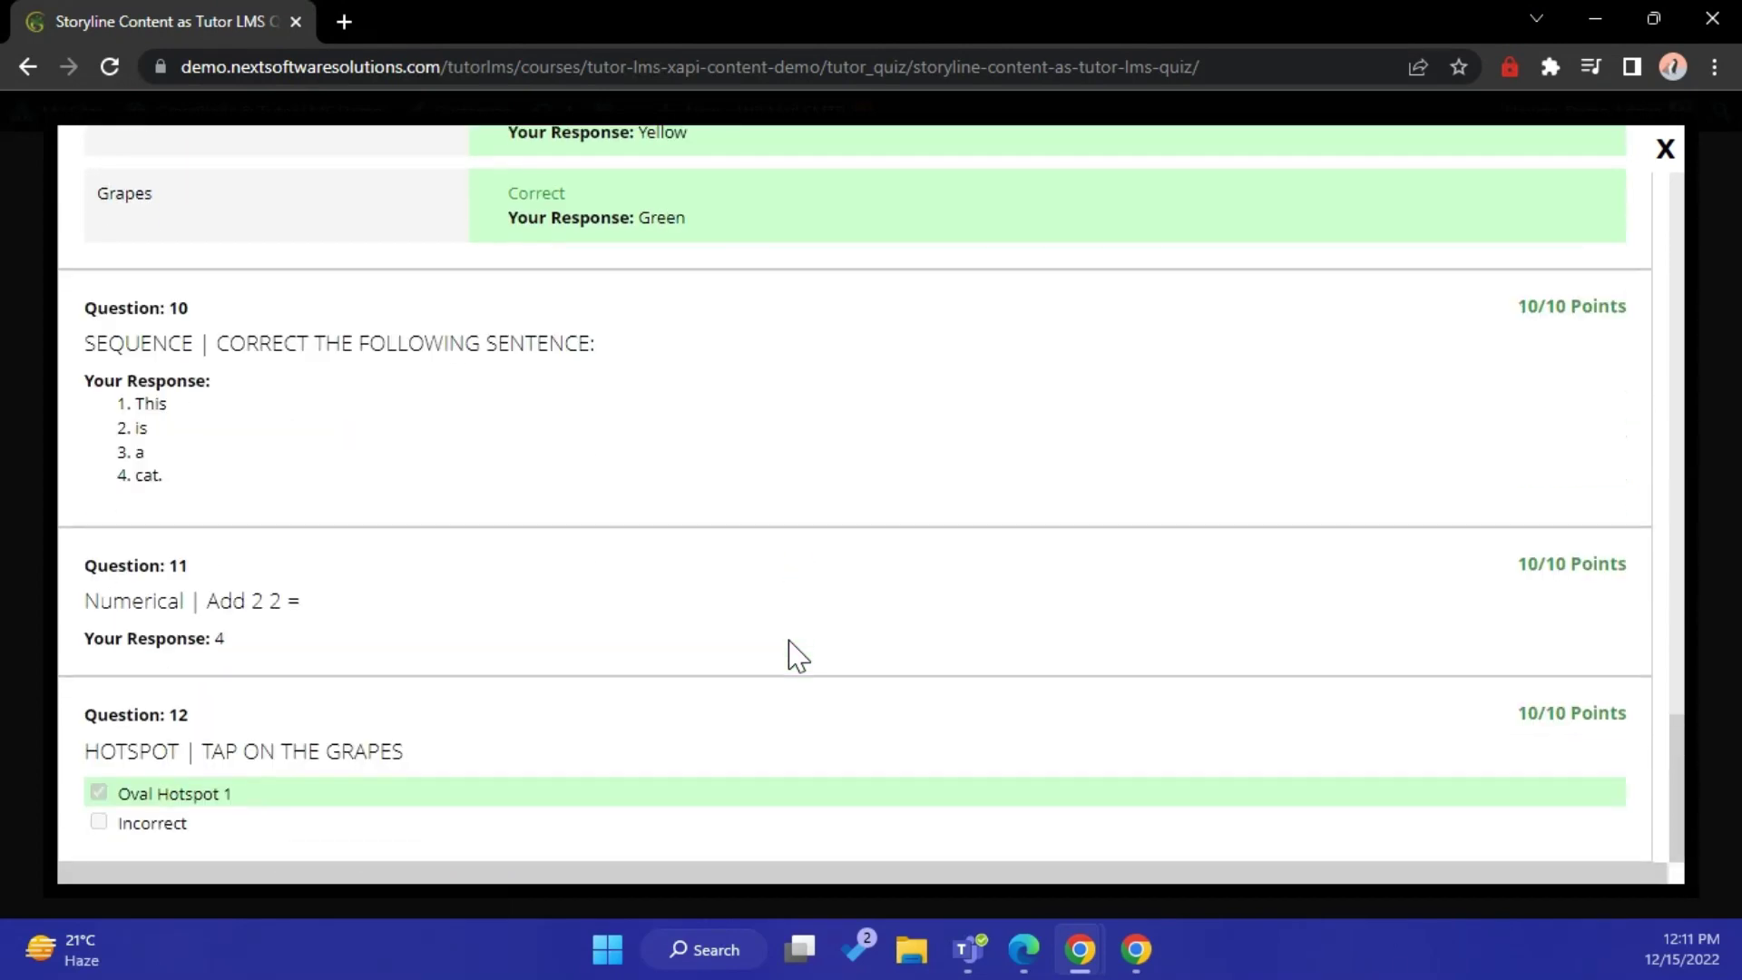
click(1665, 149)
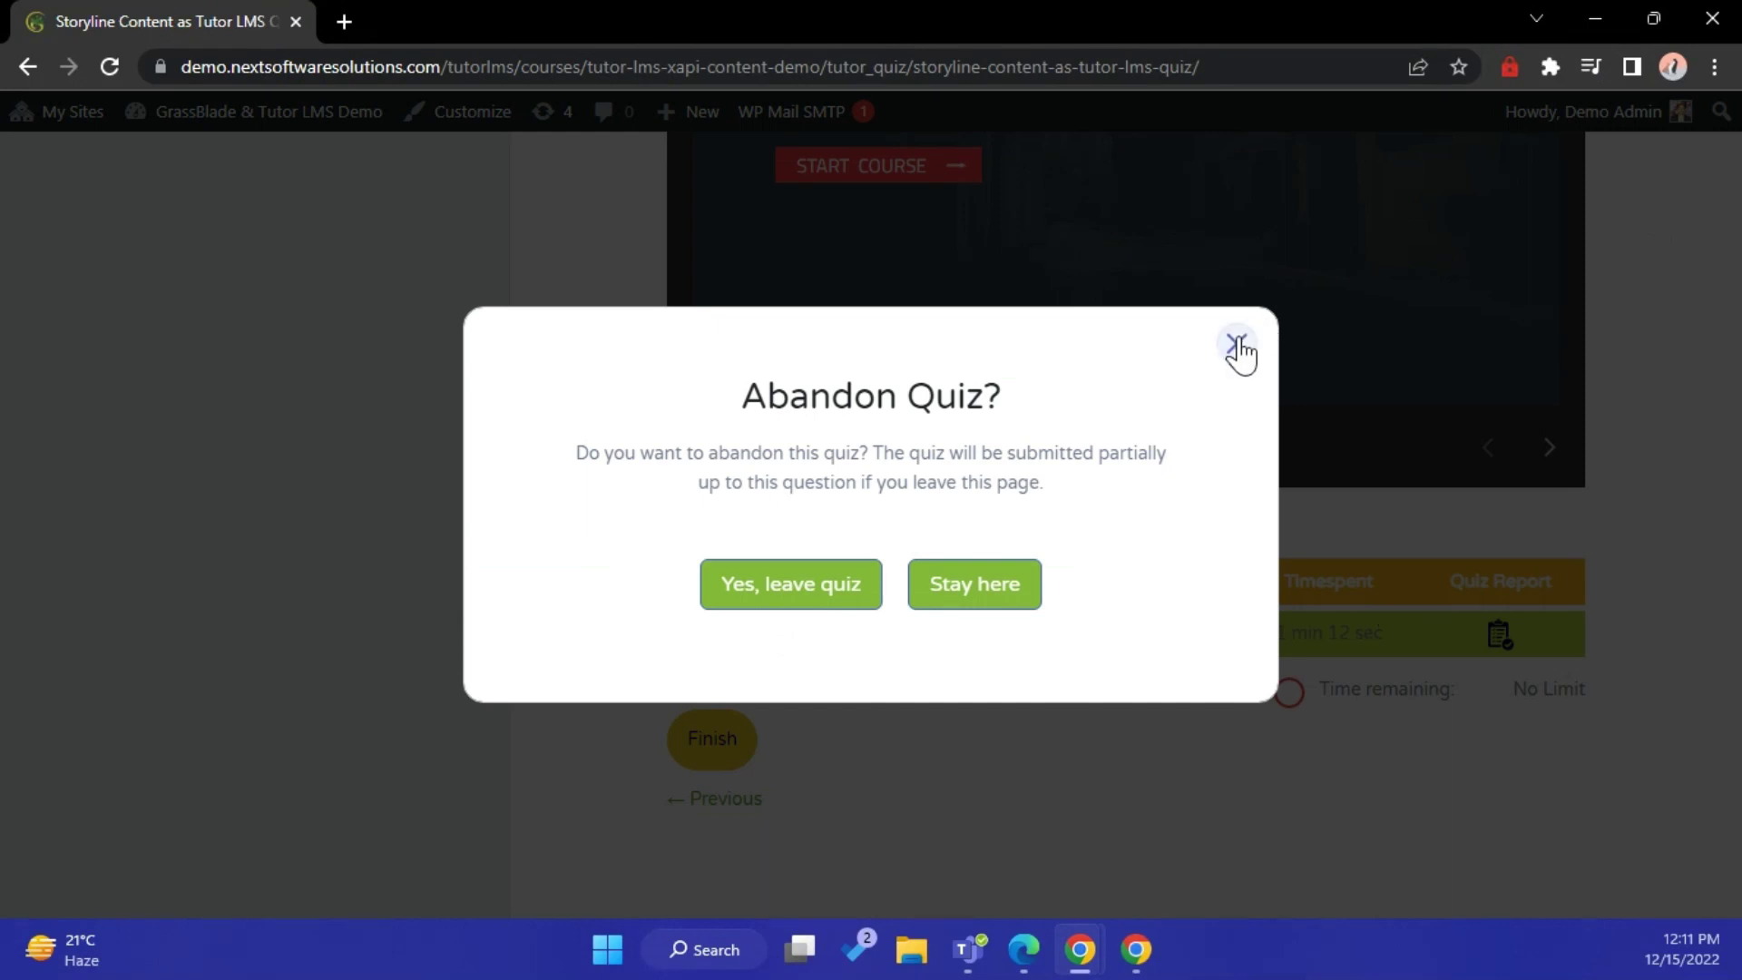
Choose to stay in the quiz instead of abandoning it, and view the remaining columns of the quiz attempts table
click(972, 592)
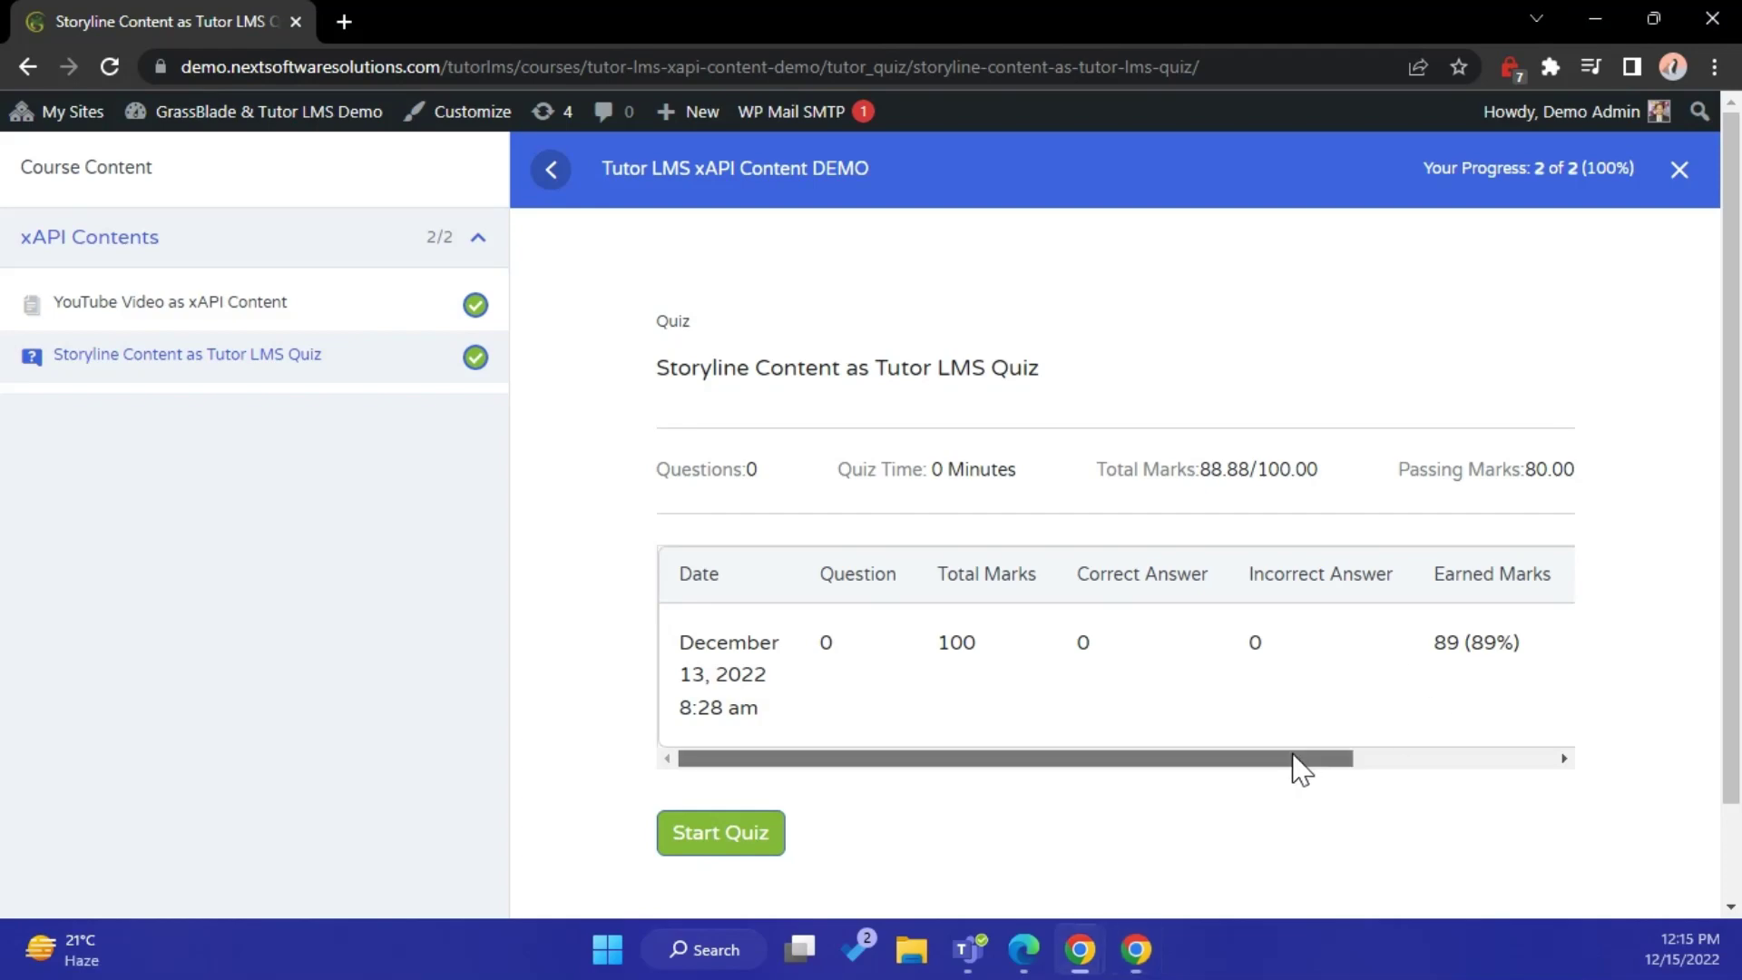
drag(1296, 761, 1545, 764)
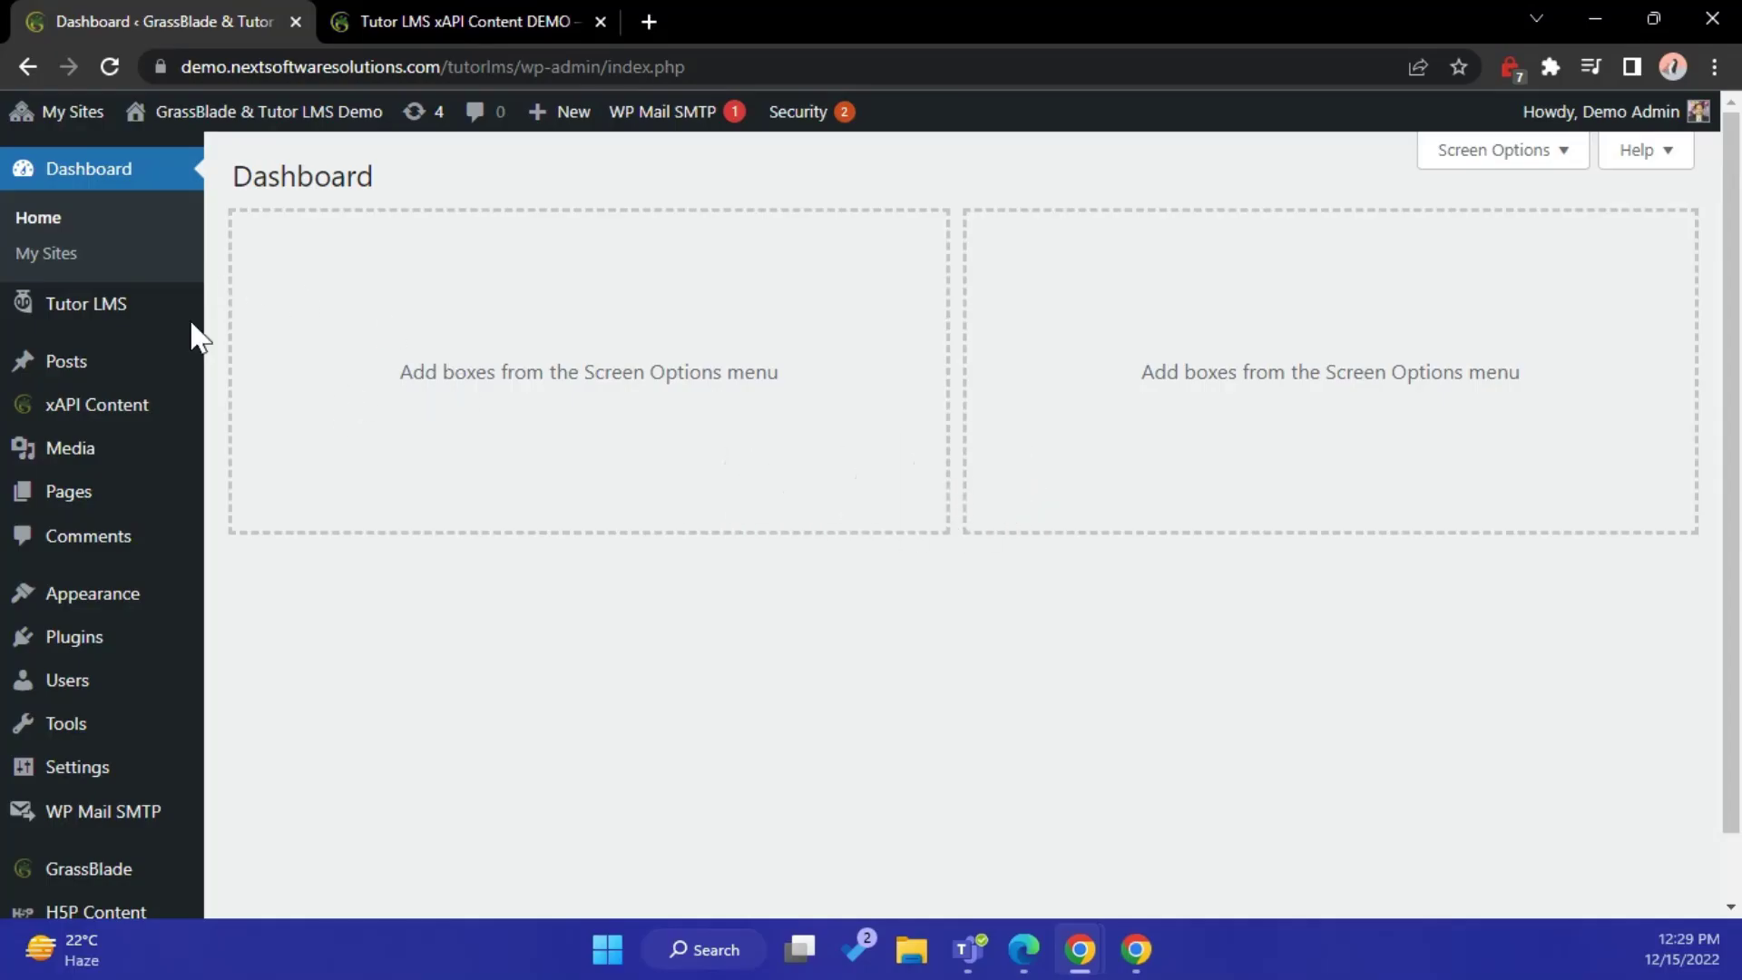
Open the GrassBlade Reports (beta) page from the WordPress admin dashboard
mouse_move(102, 721)
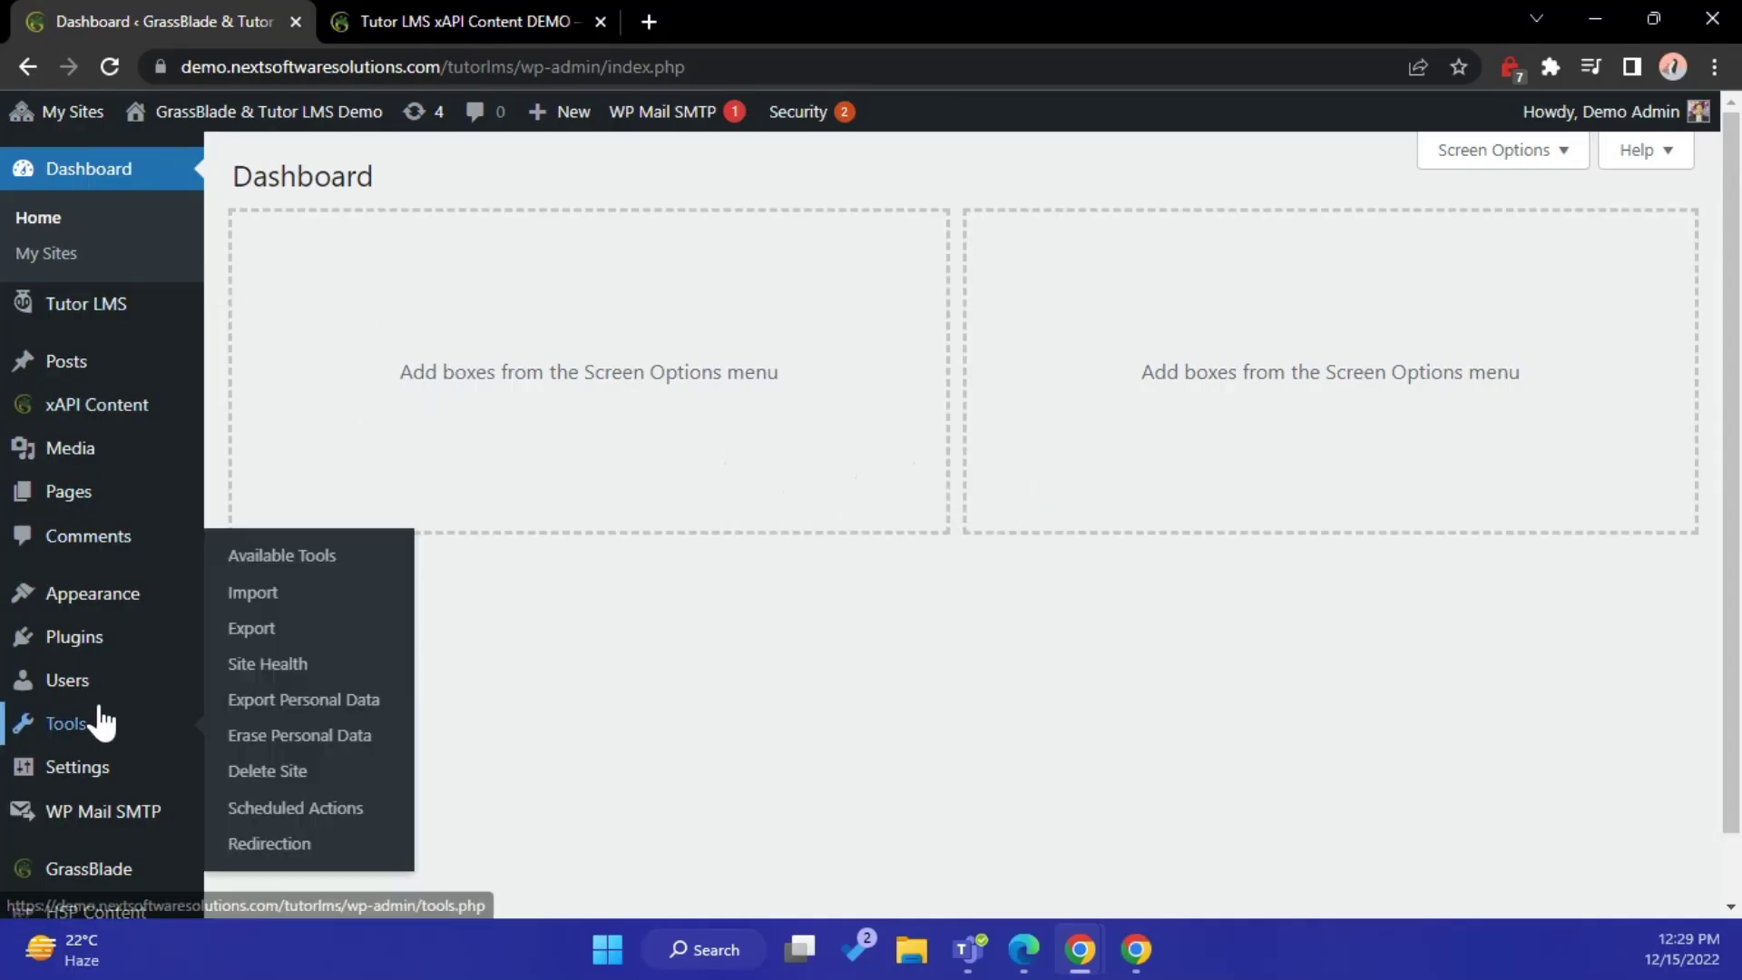
scroll(103, 722, down, 1)
mouse_move(86, 810)
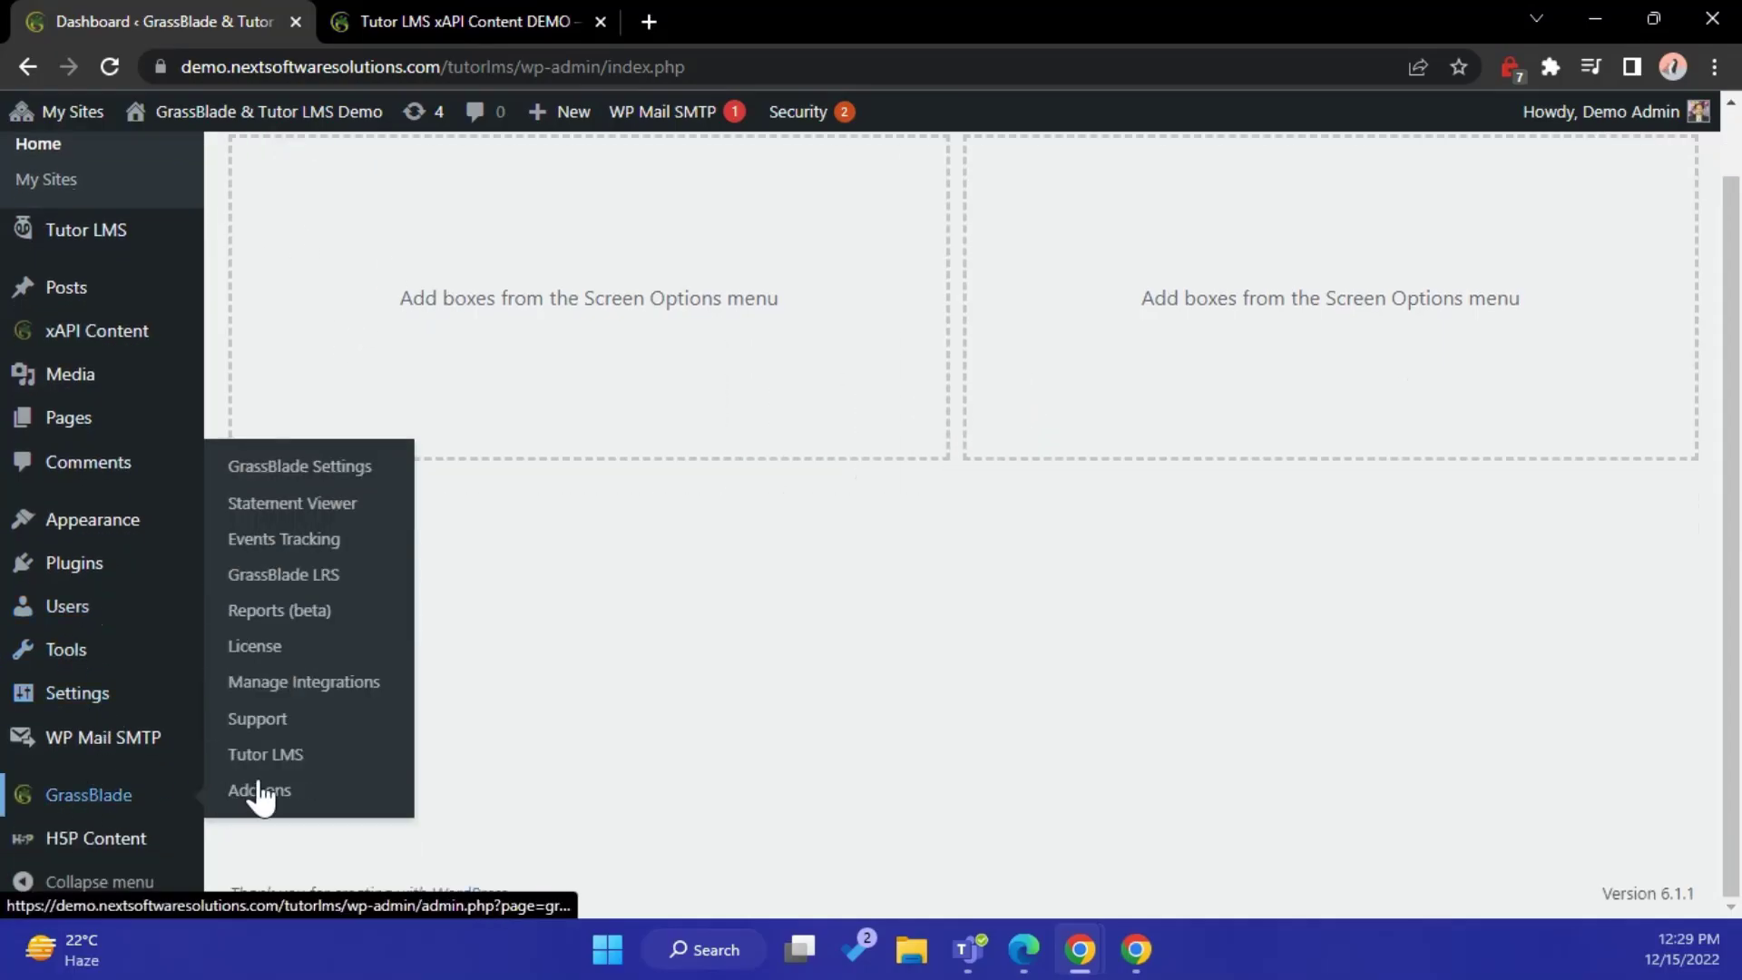
click(288, 611)
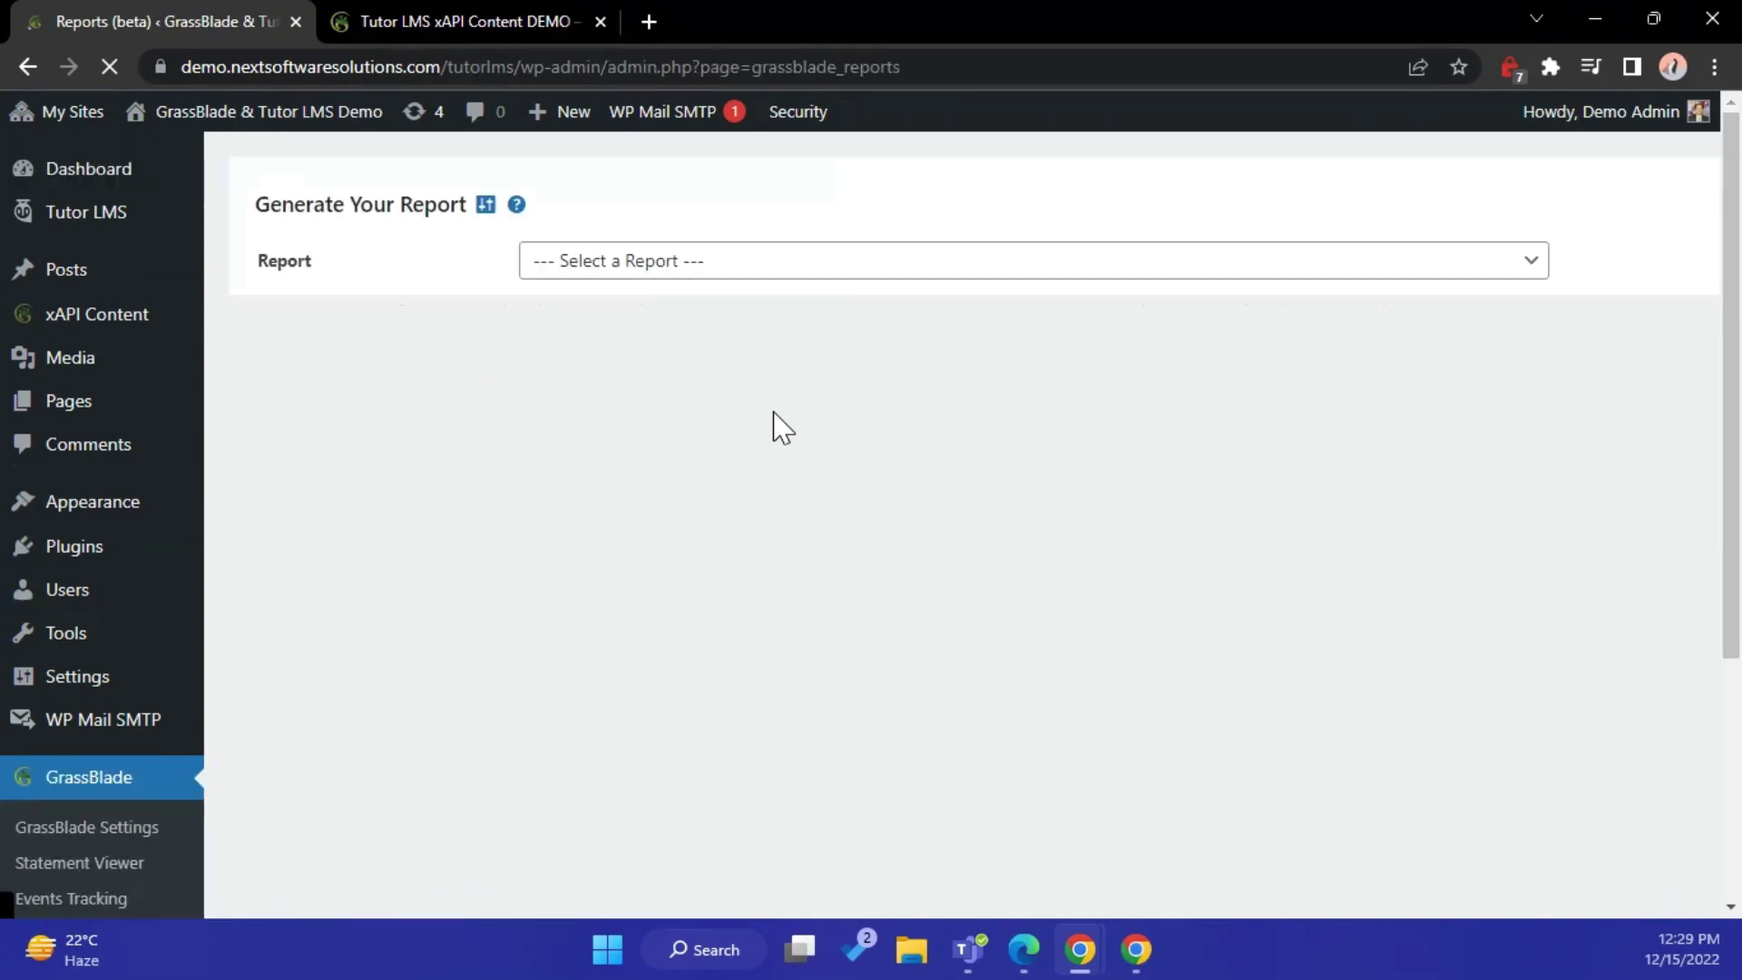
scroll(772, 427, down, 4)
scroll(776, 432, up, 4)
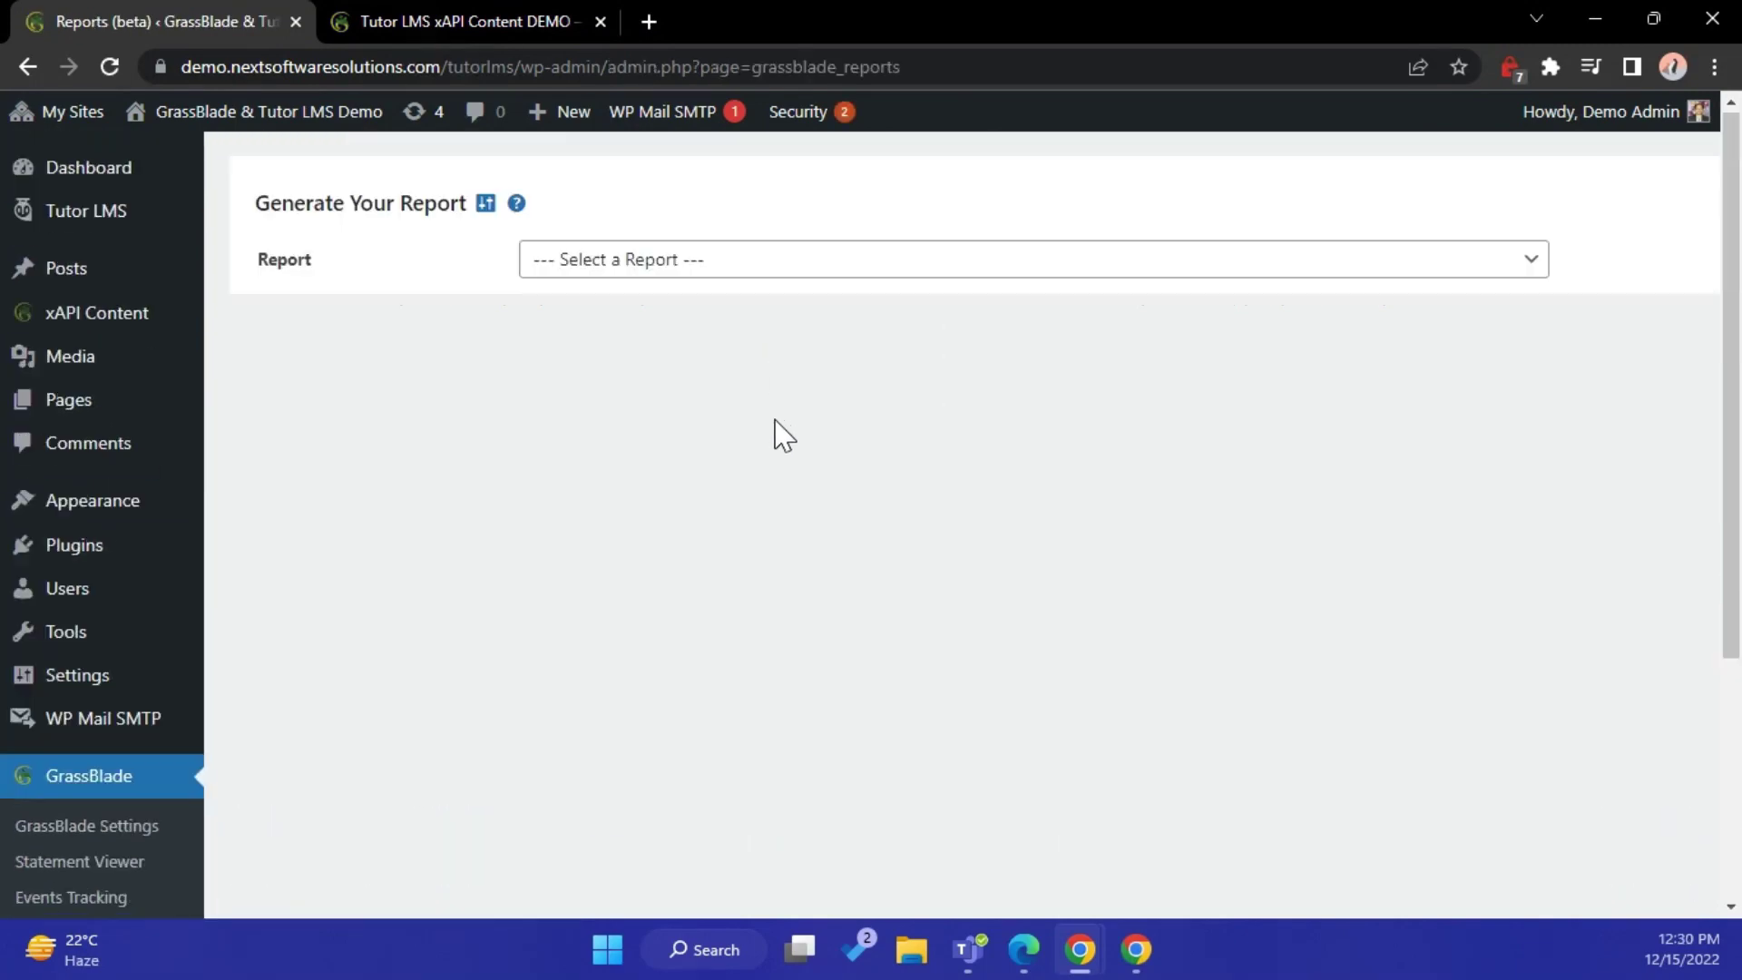
Set up a Completions Report for the All Users group and the Tutor LMS xAPI Content DEMO course
click(699, 265)
click(684, 317)
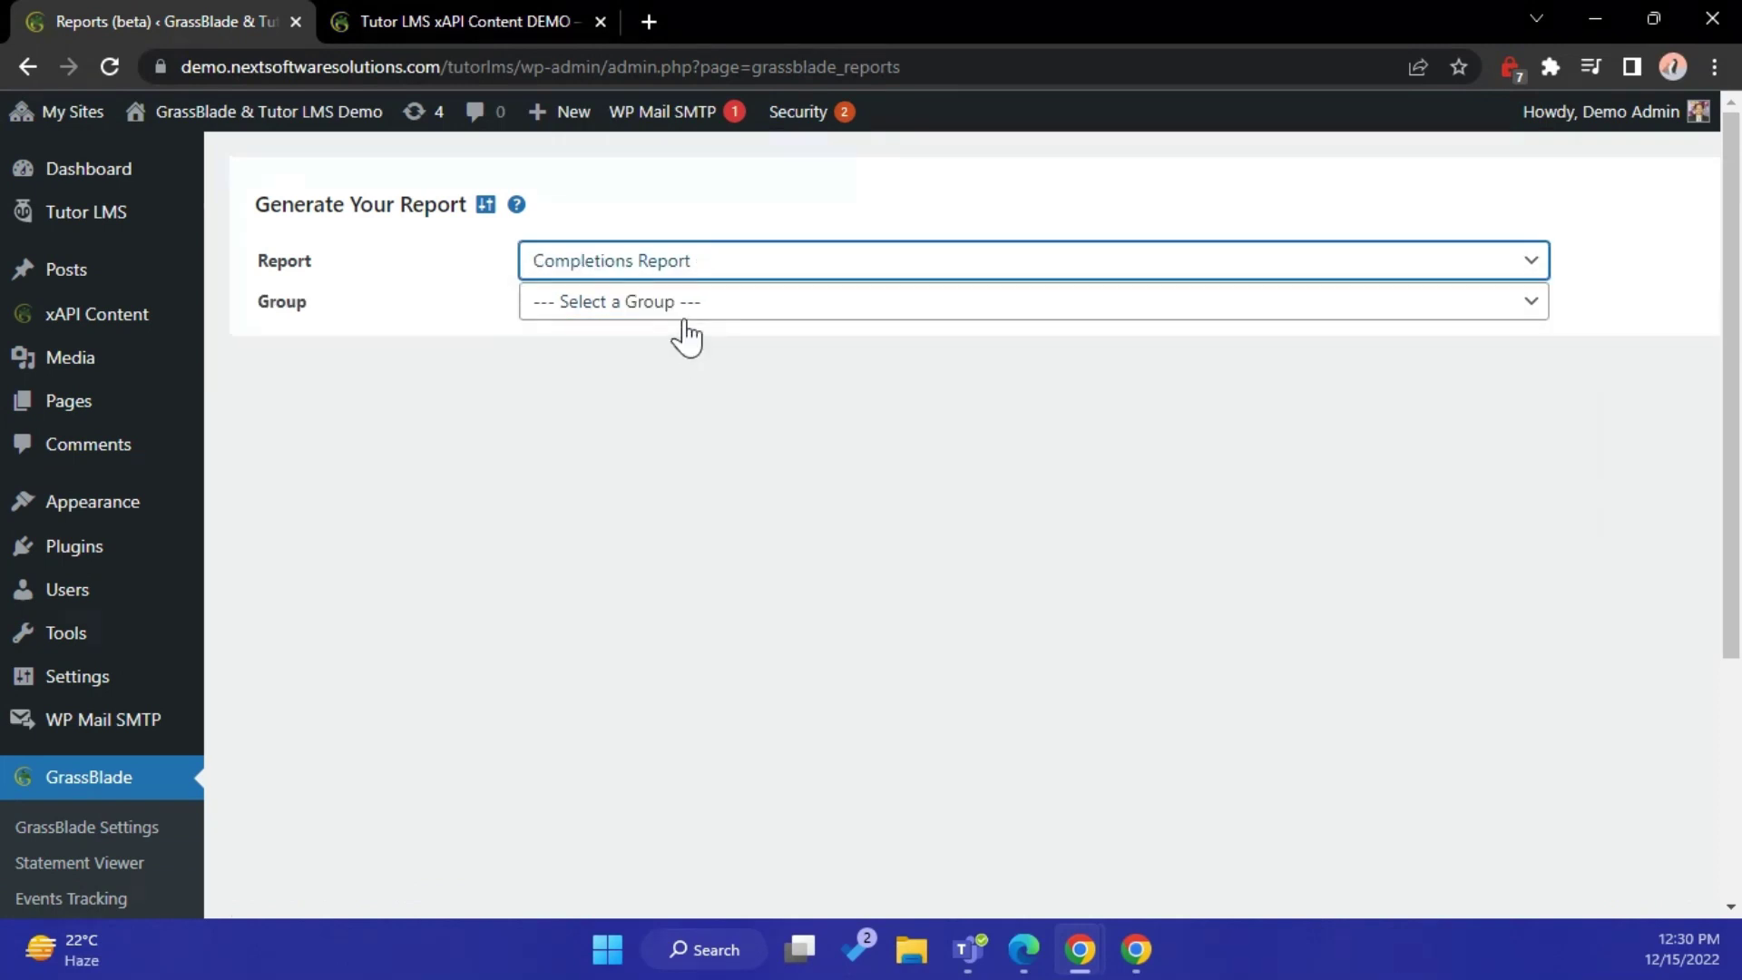
click(682, 303)
click(687, 360)
click(696, 354)
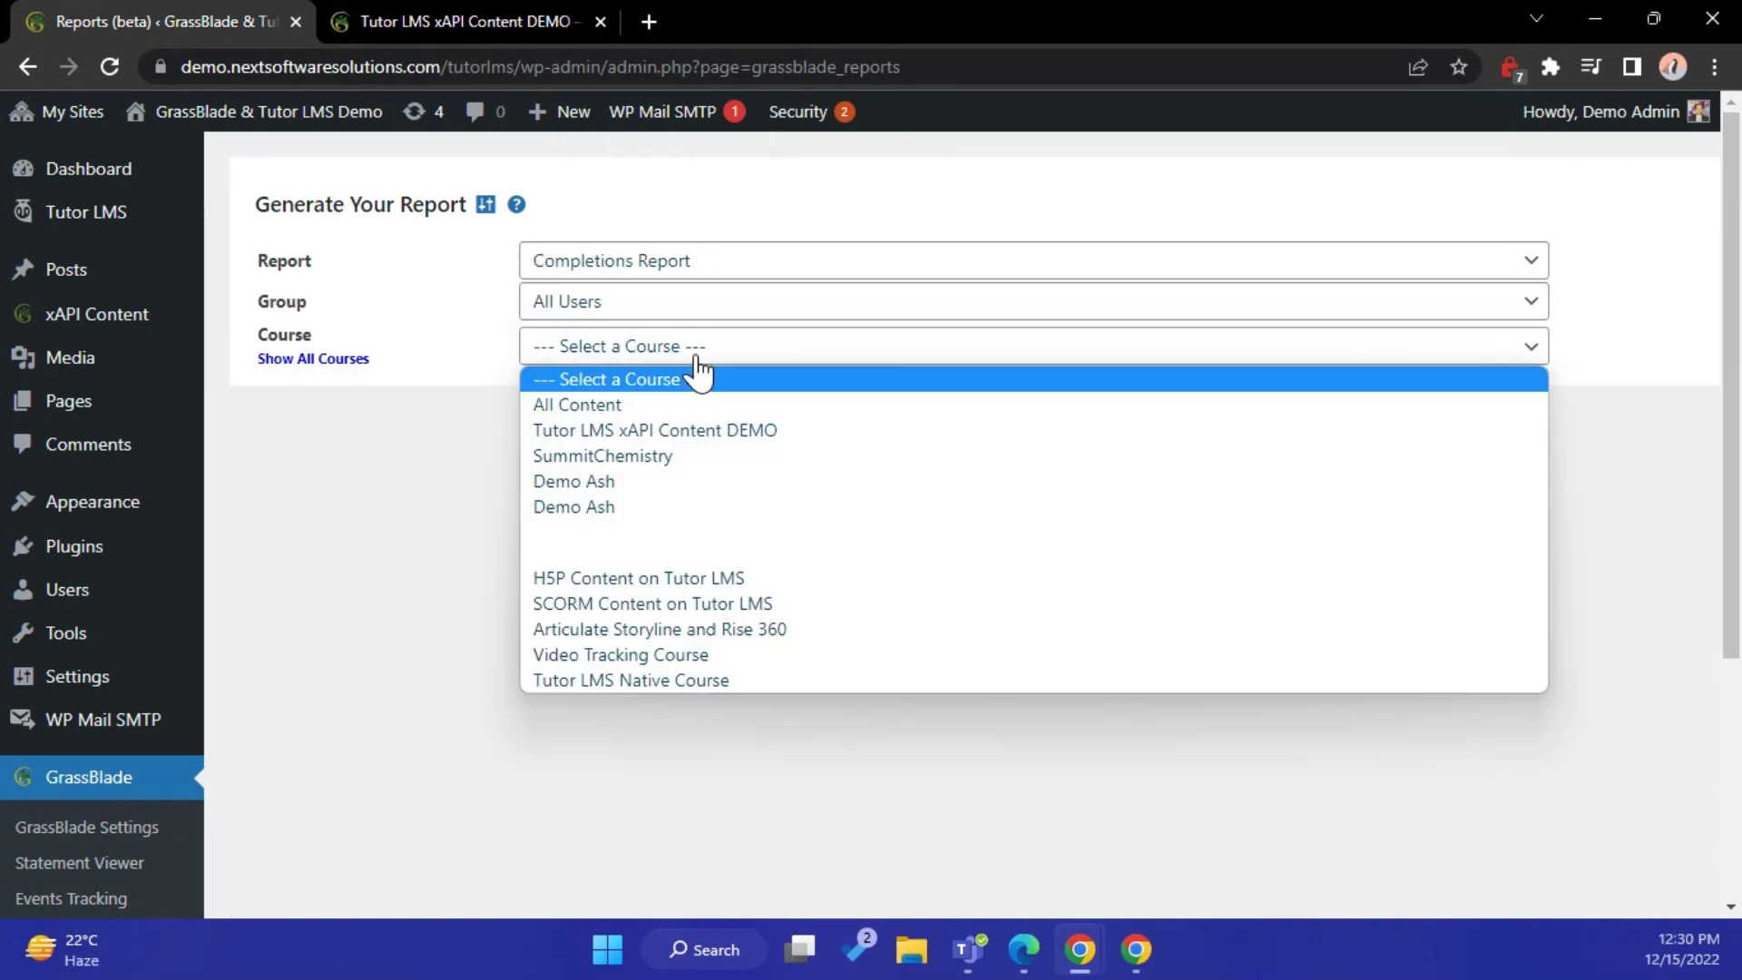
click(704, 405)
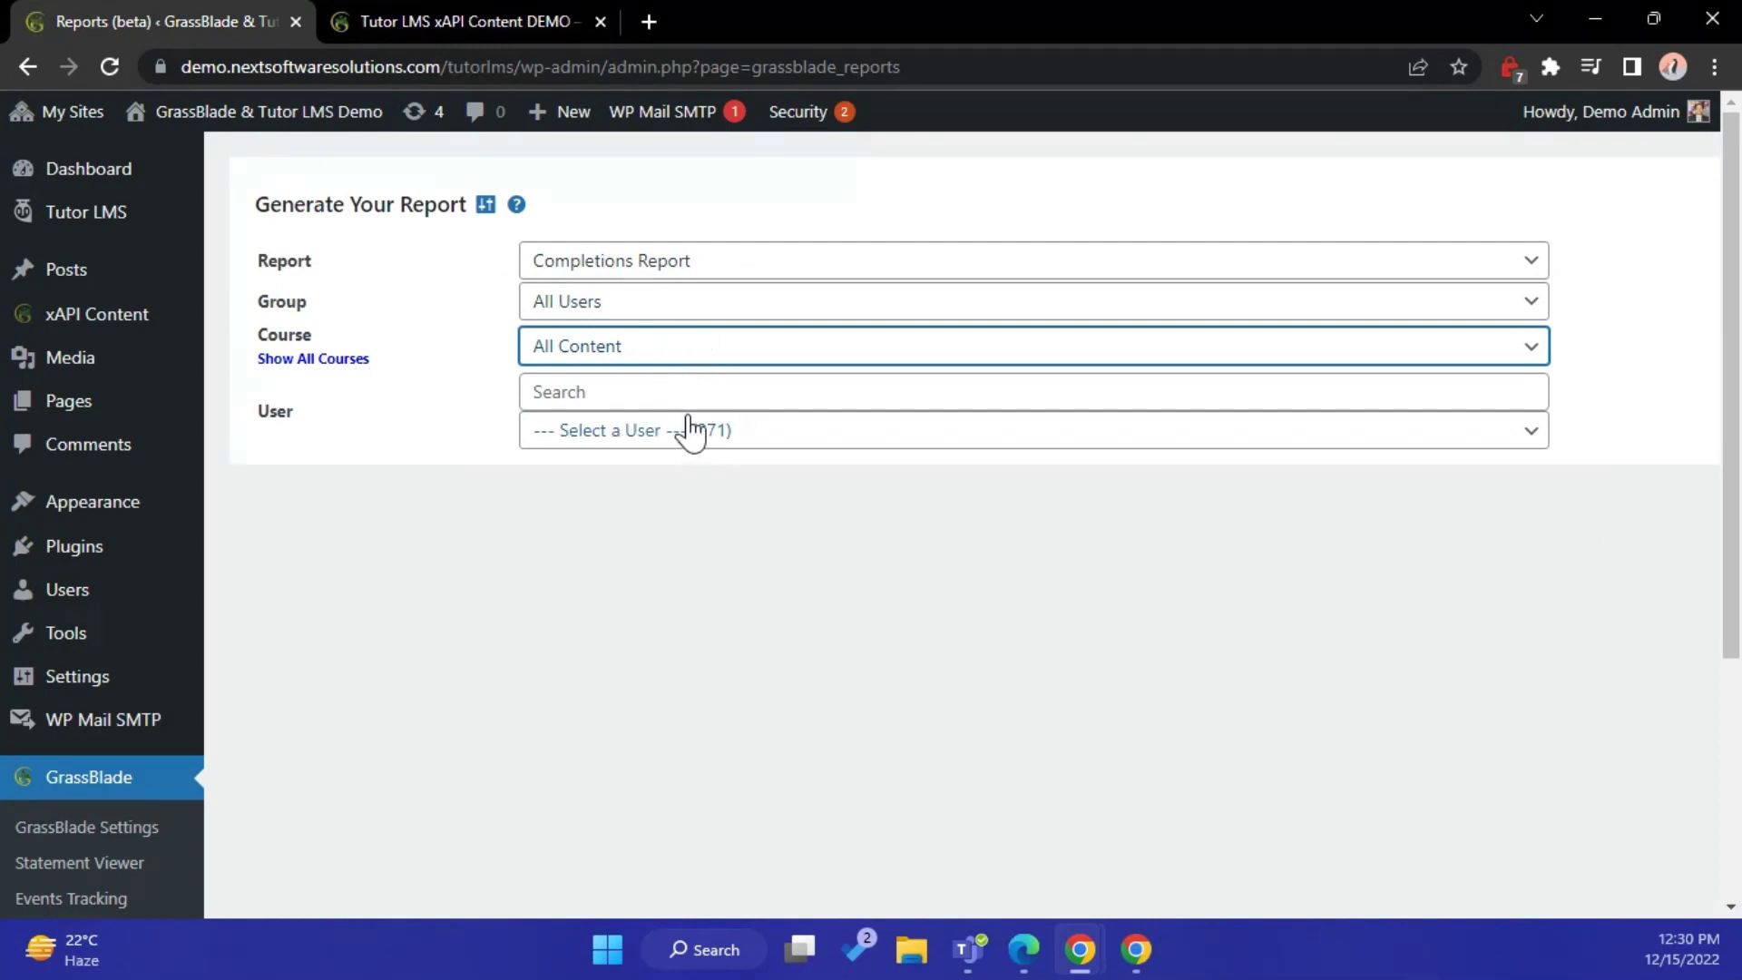
click(668, 356)
click(667, 430)
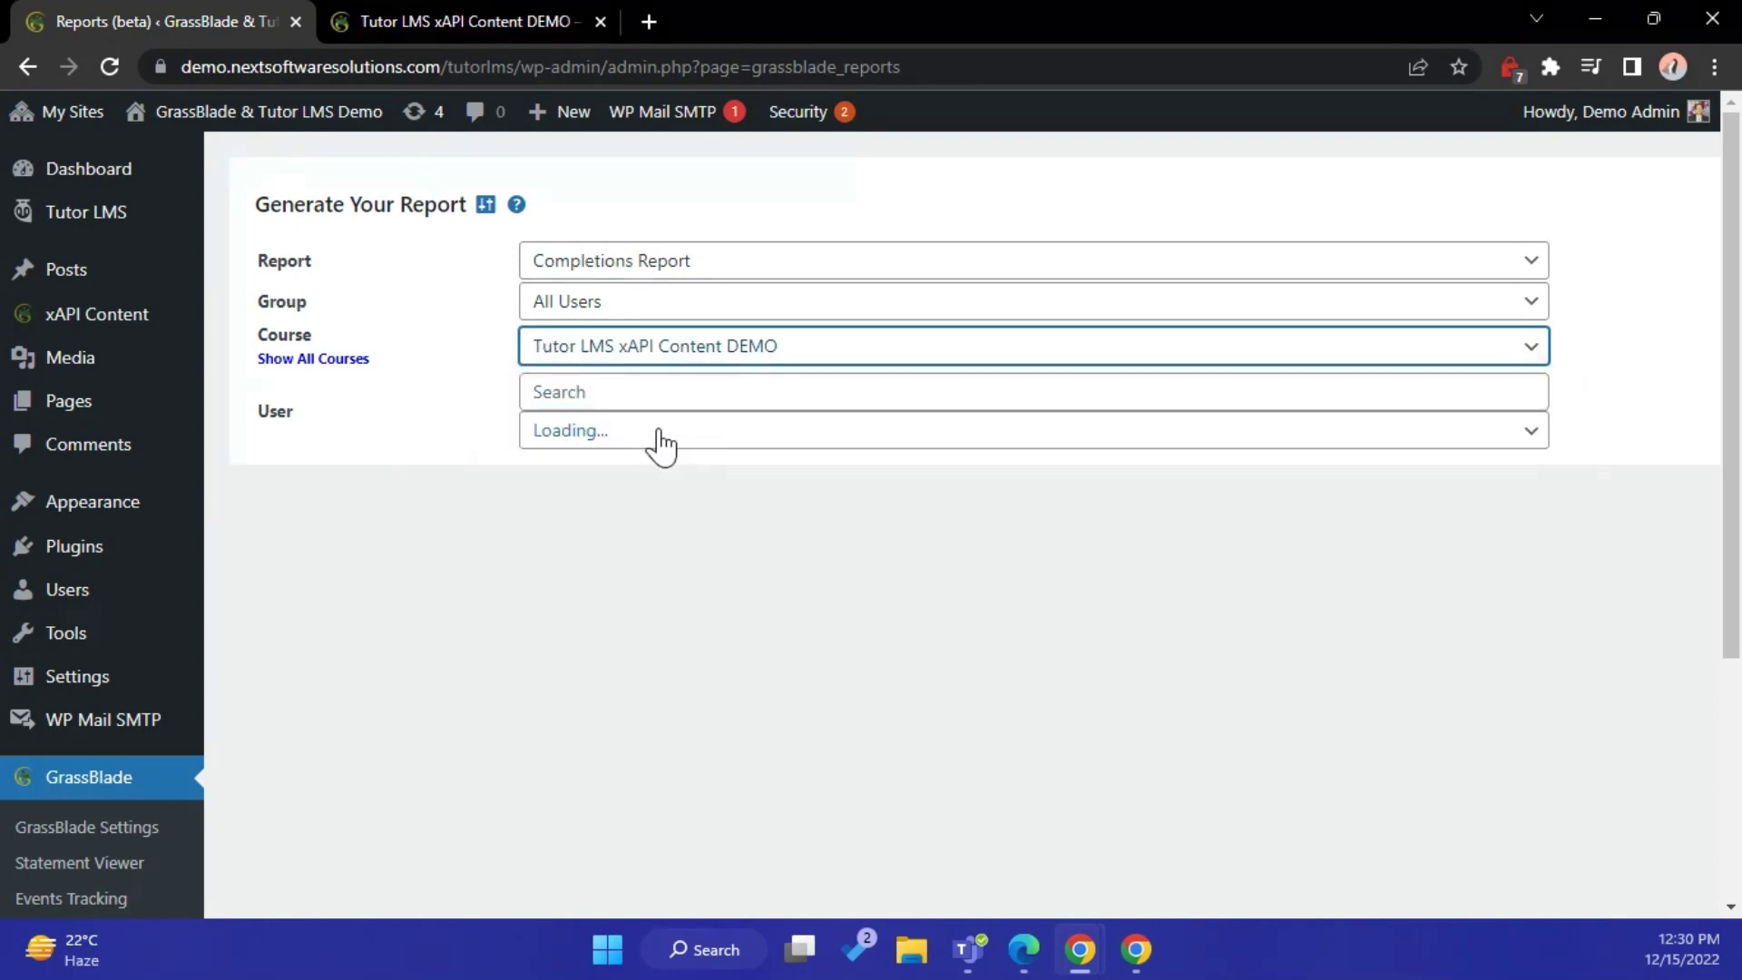
Filter the report's users by "demo", choose Demo Admin and continue to the content selection
click(660, 432)
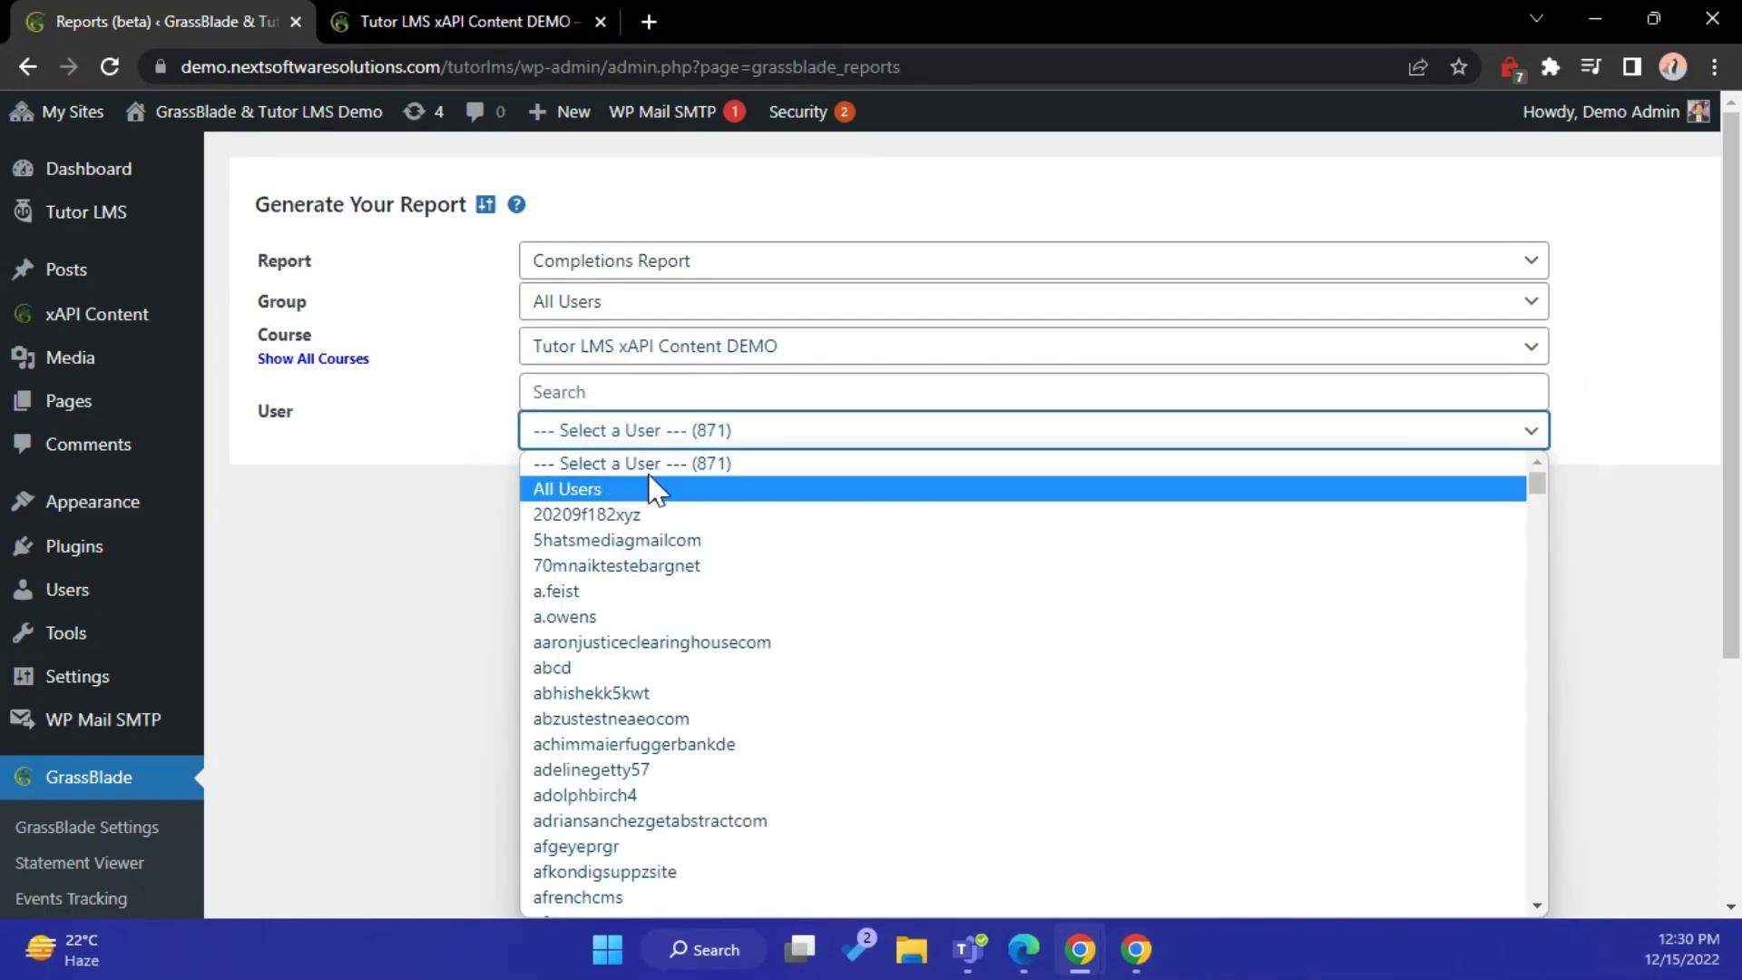
click(656, 388)
text(demo)
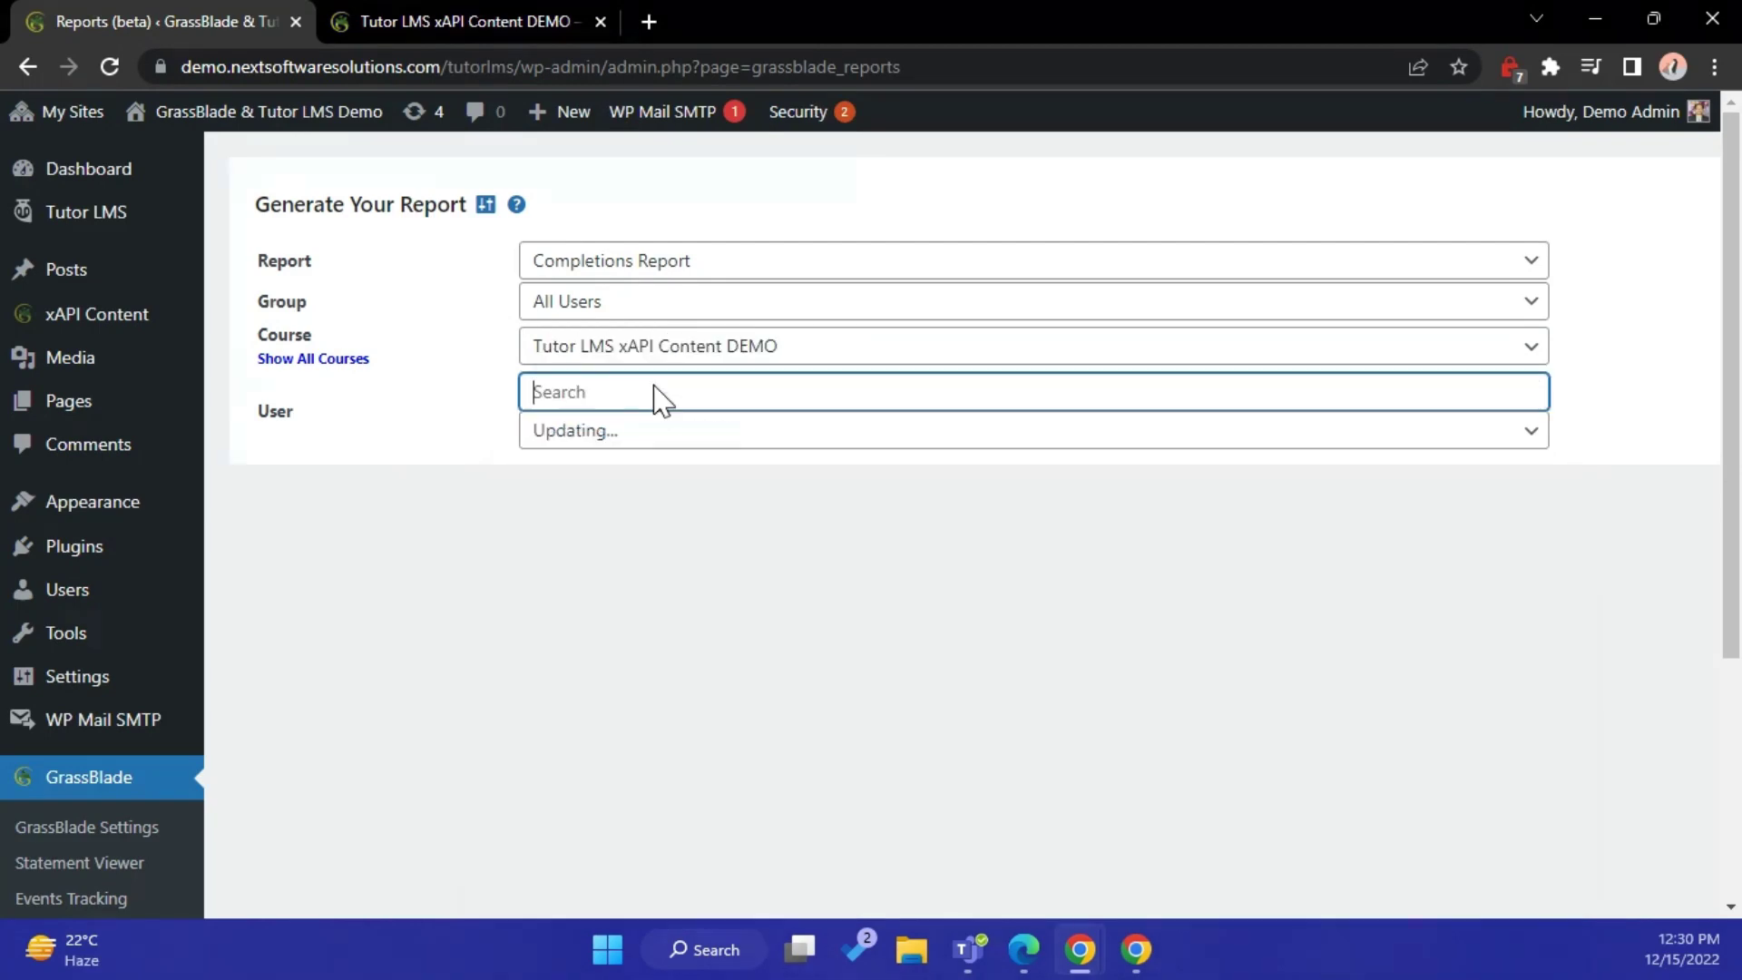
click(673, 426)
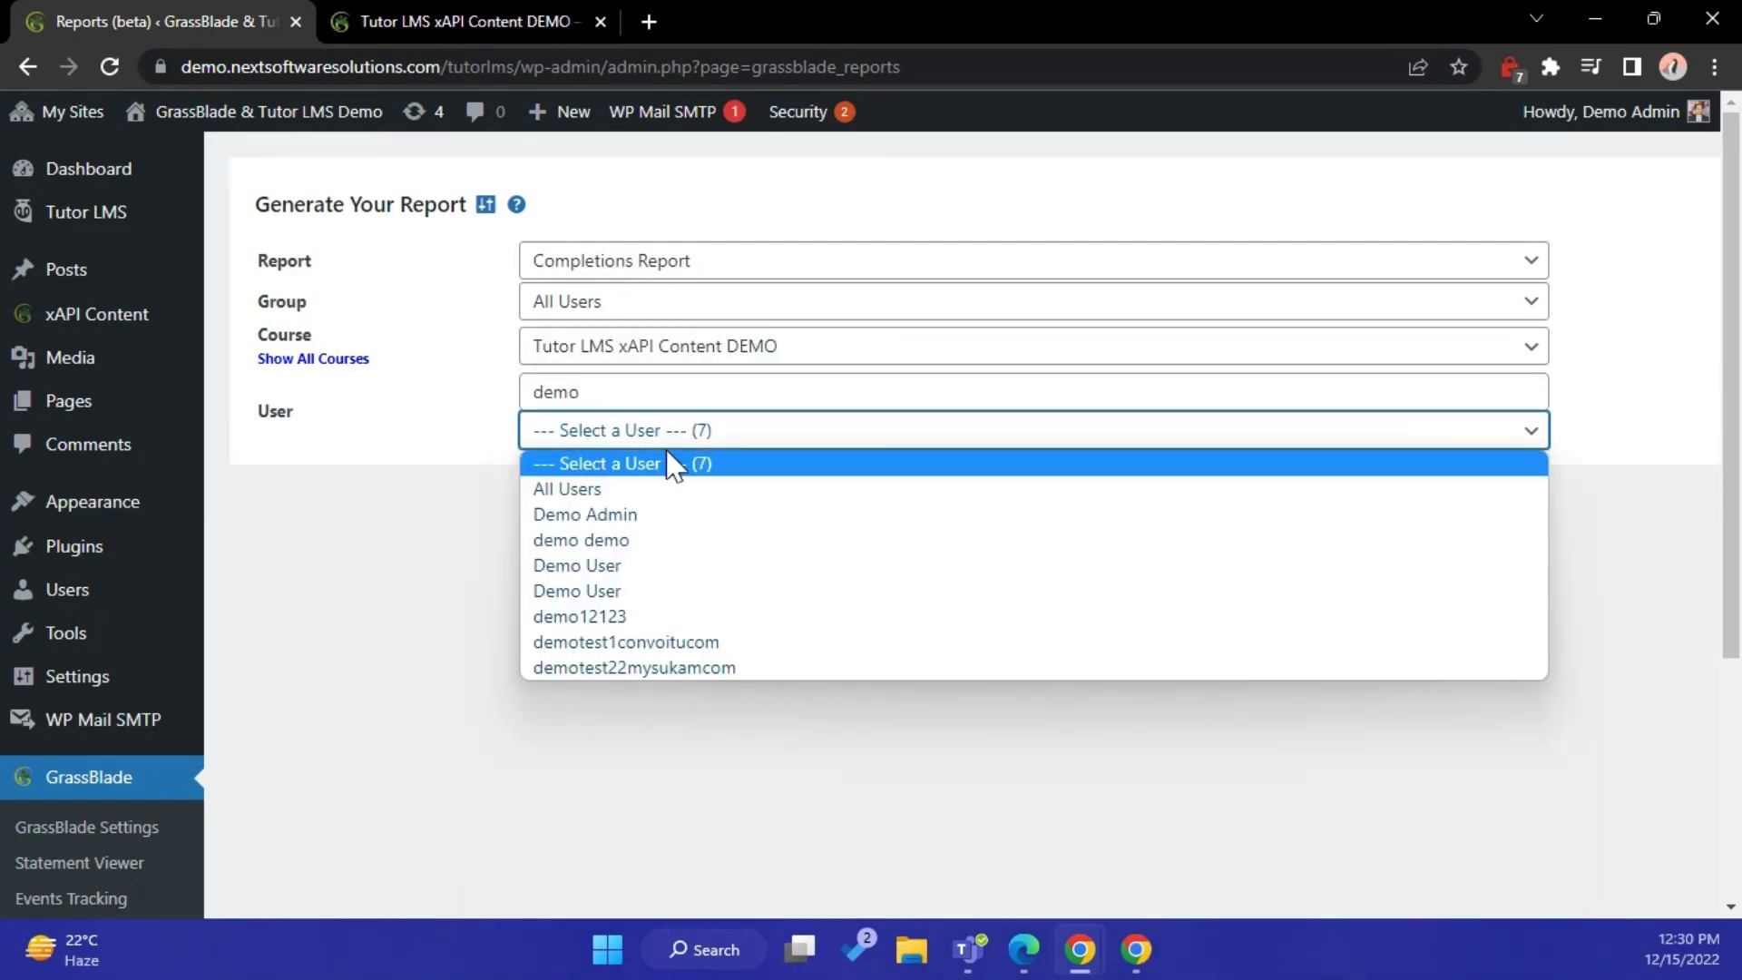
click(642, 513)
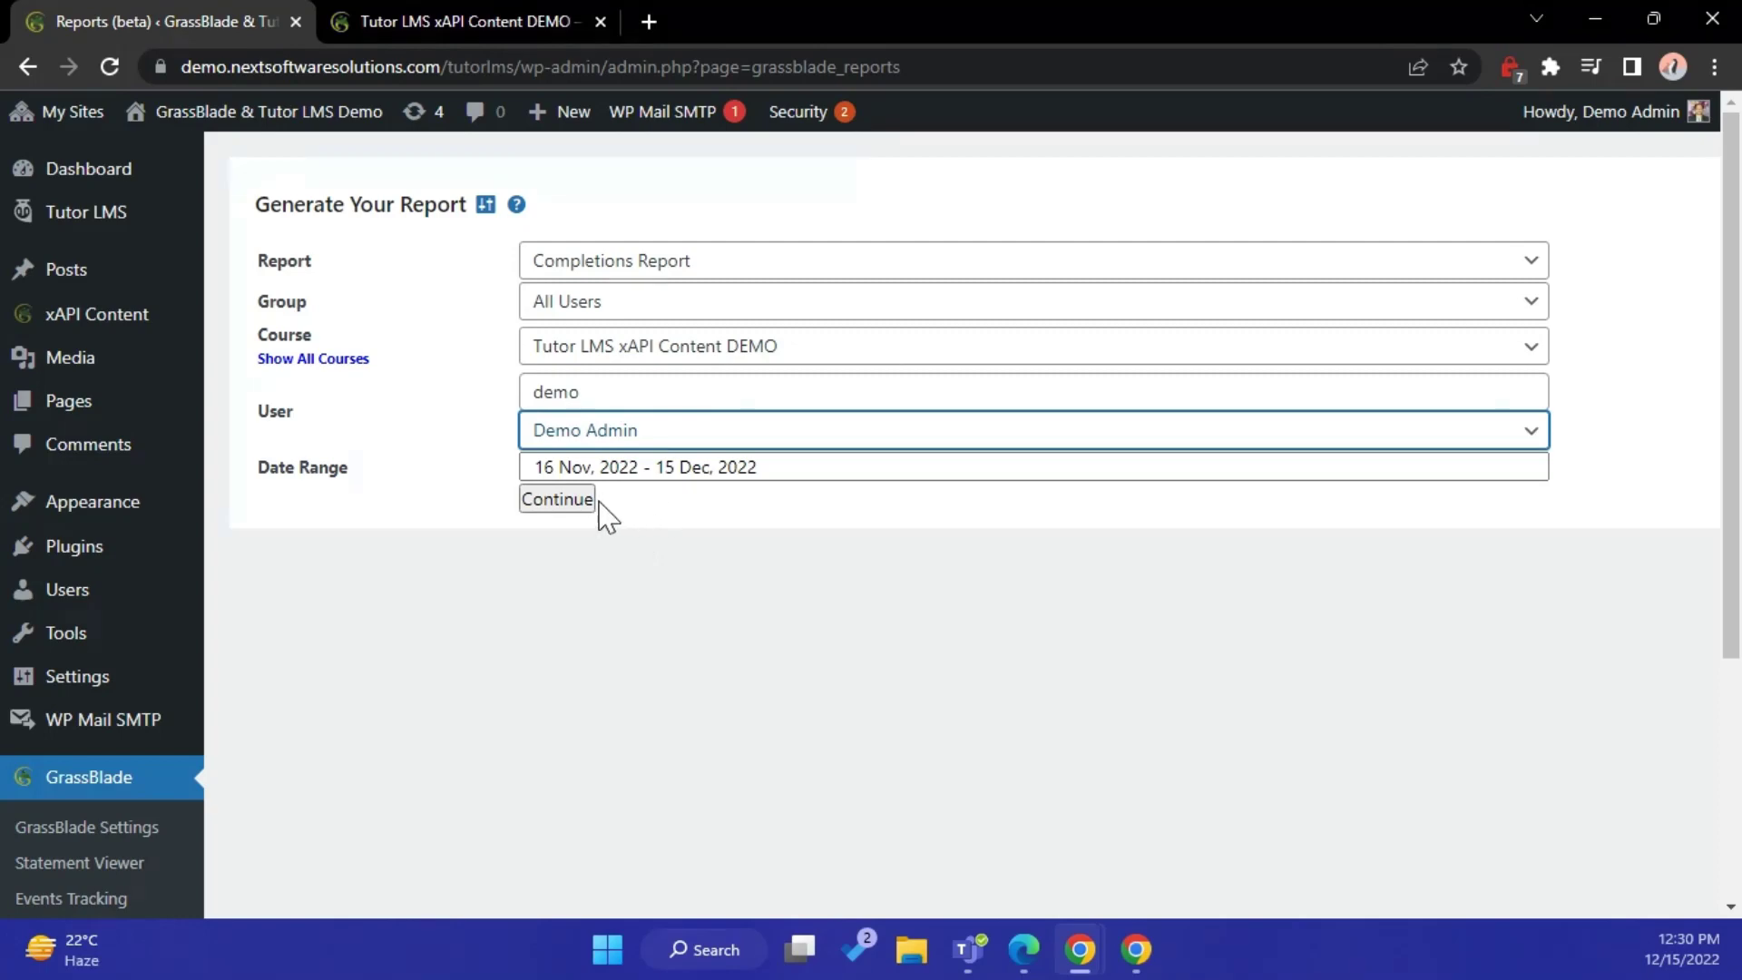
click(562, 502)
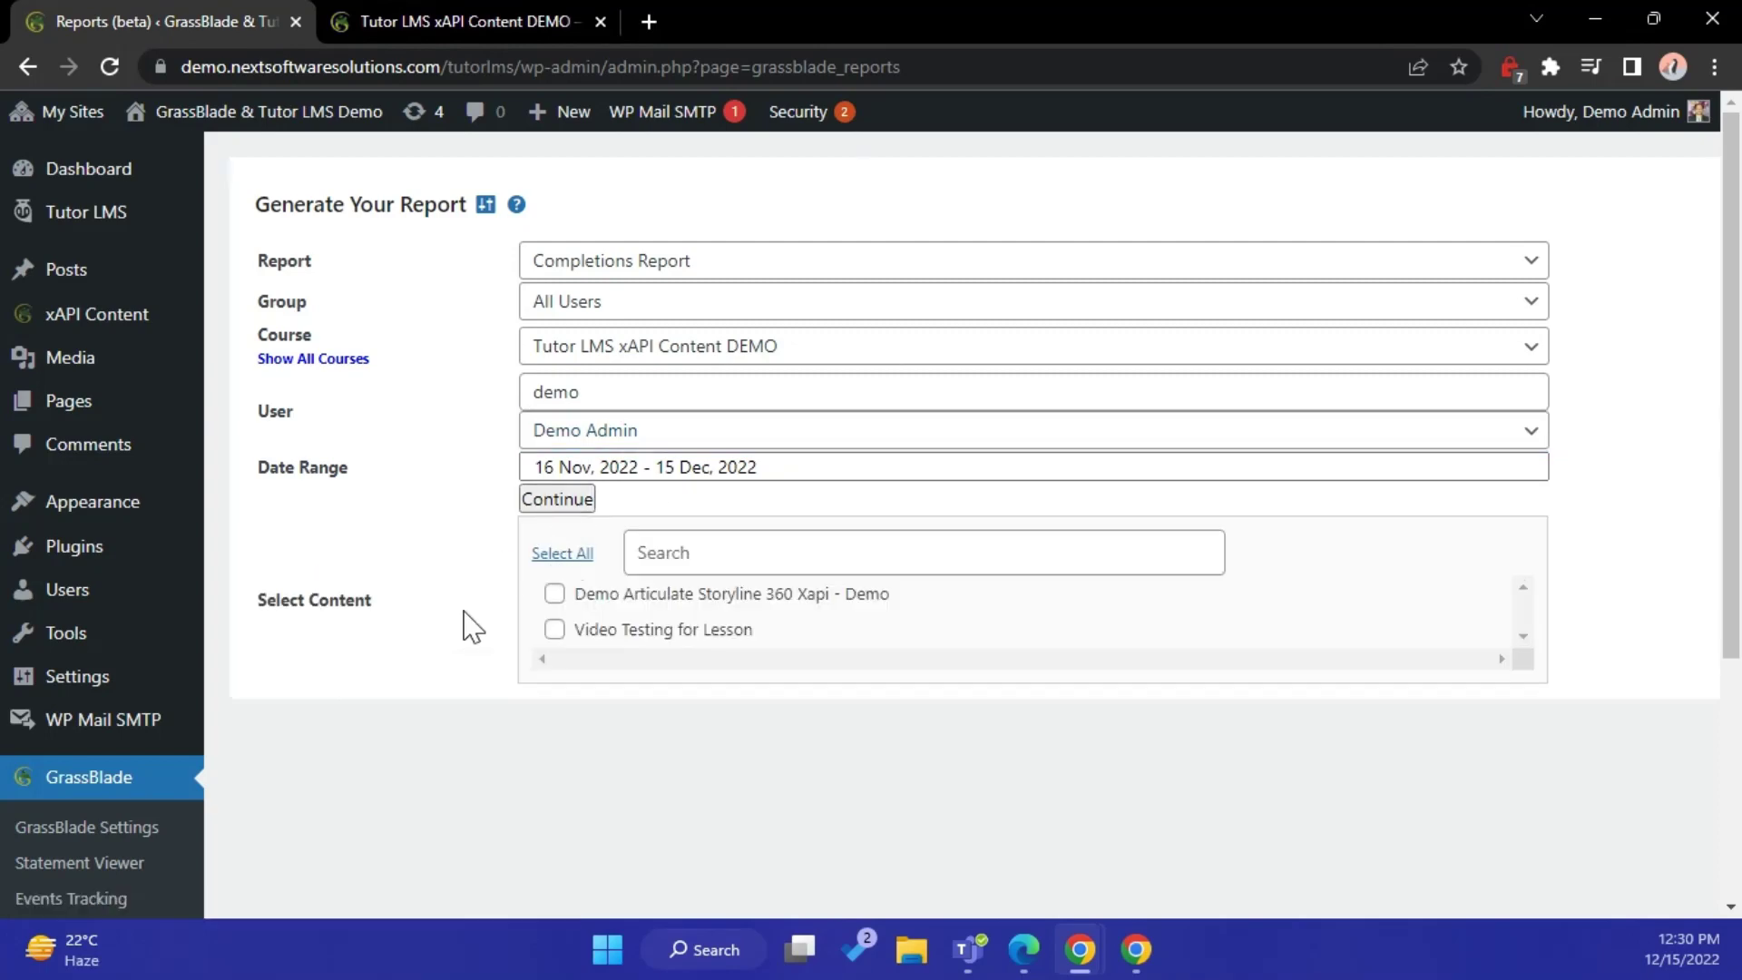
Include all of the course's xAPI content in the completions report and generate it
scroll(545, 626, down, 2)
click(549, 426)
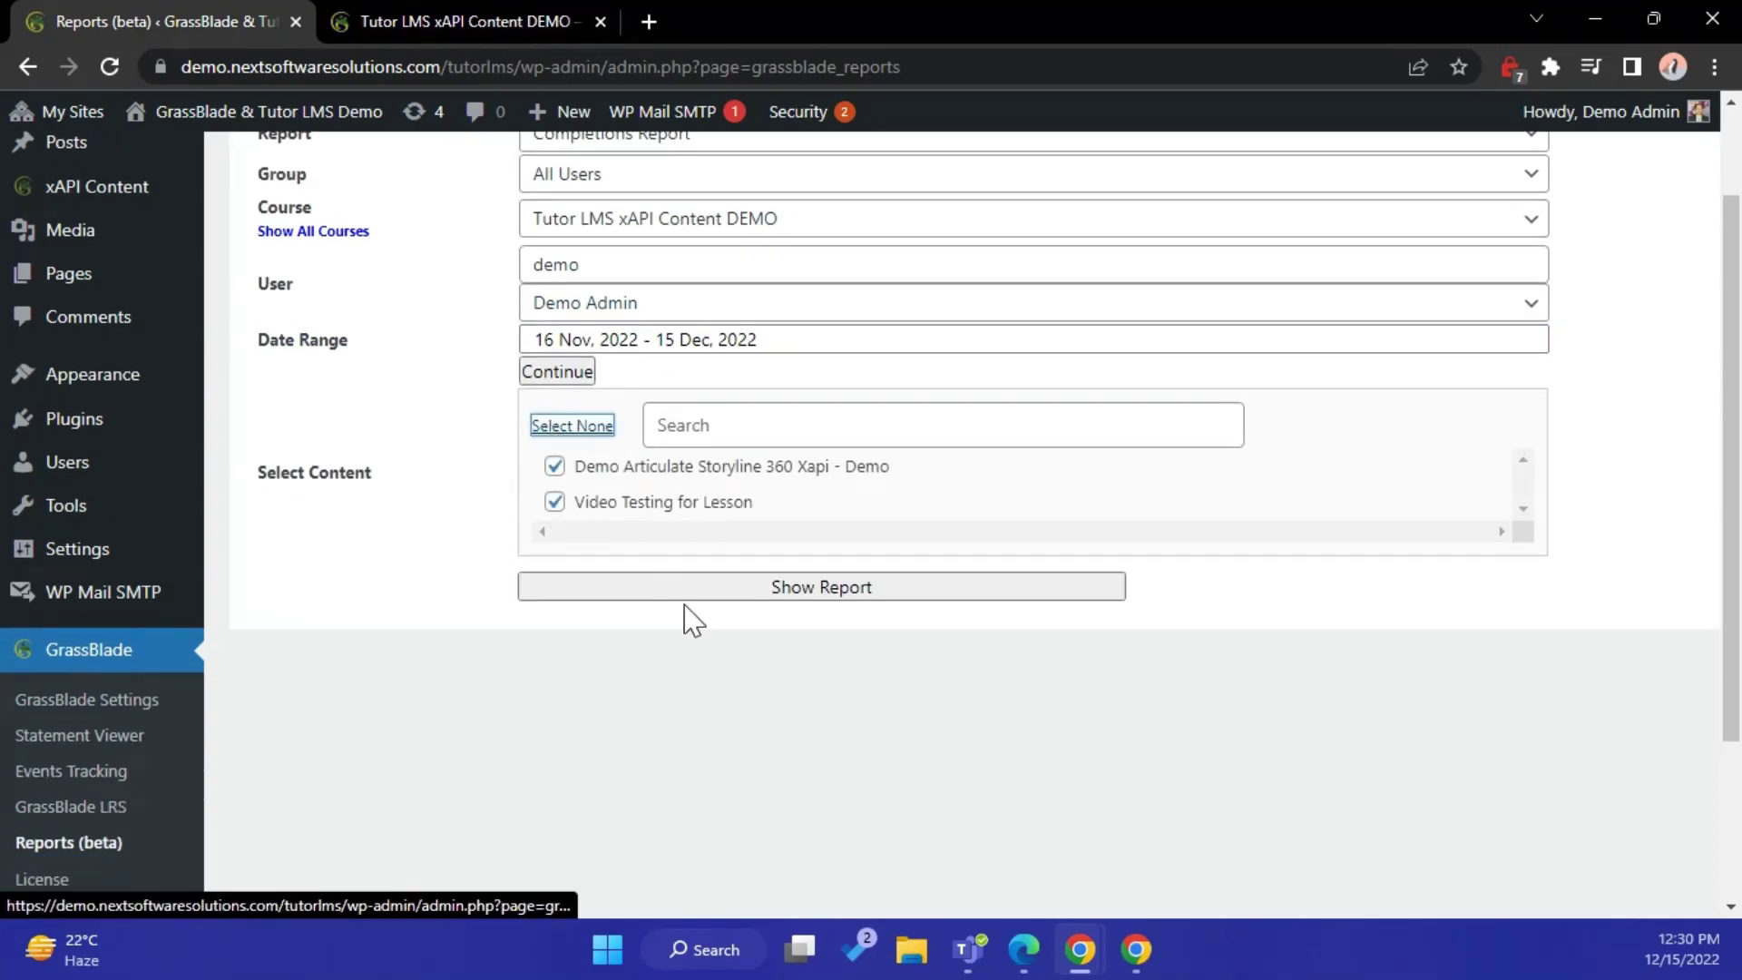
click(711, 588)
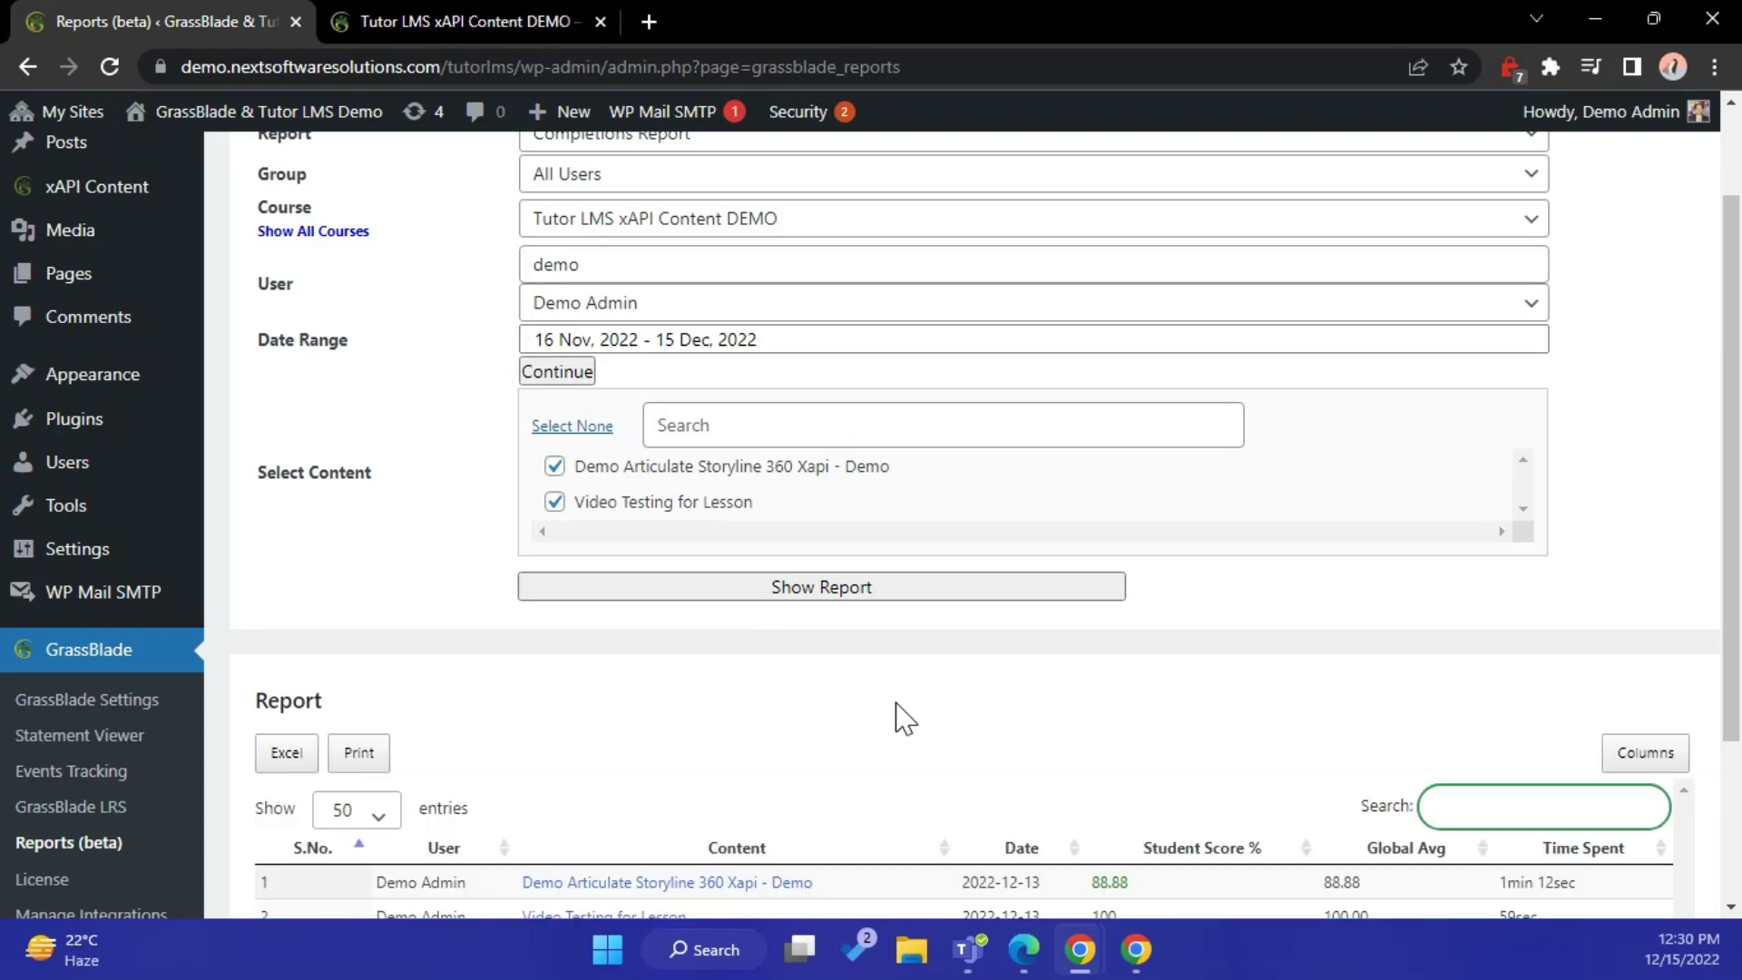
scroll(898, 717, down, 3)
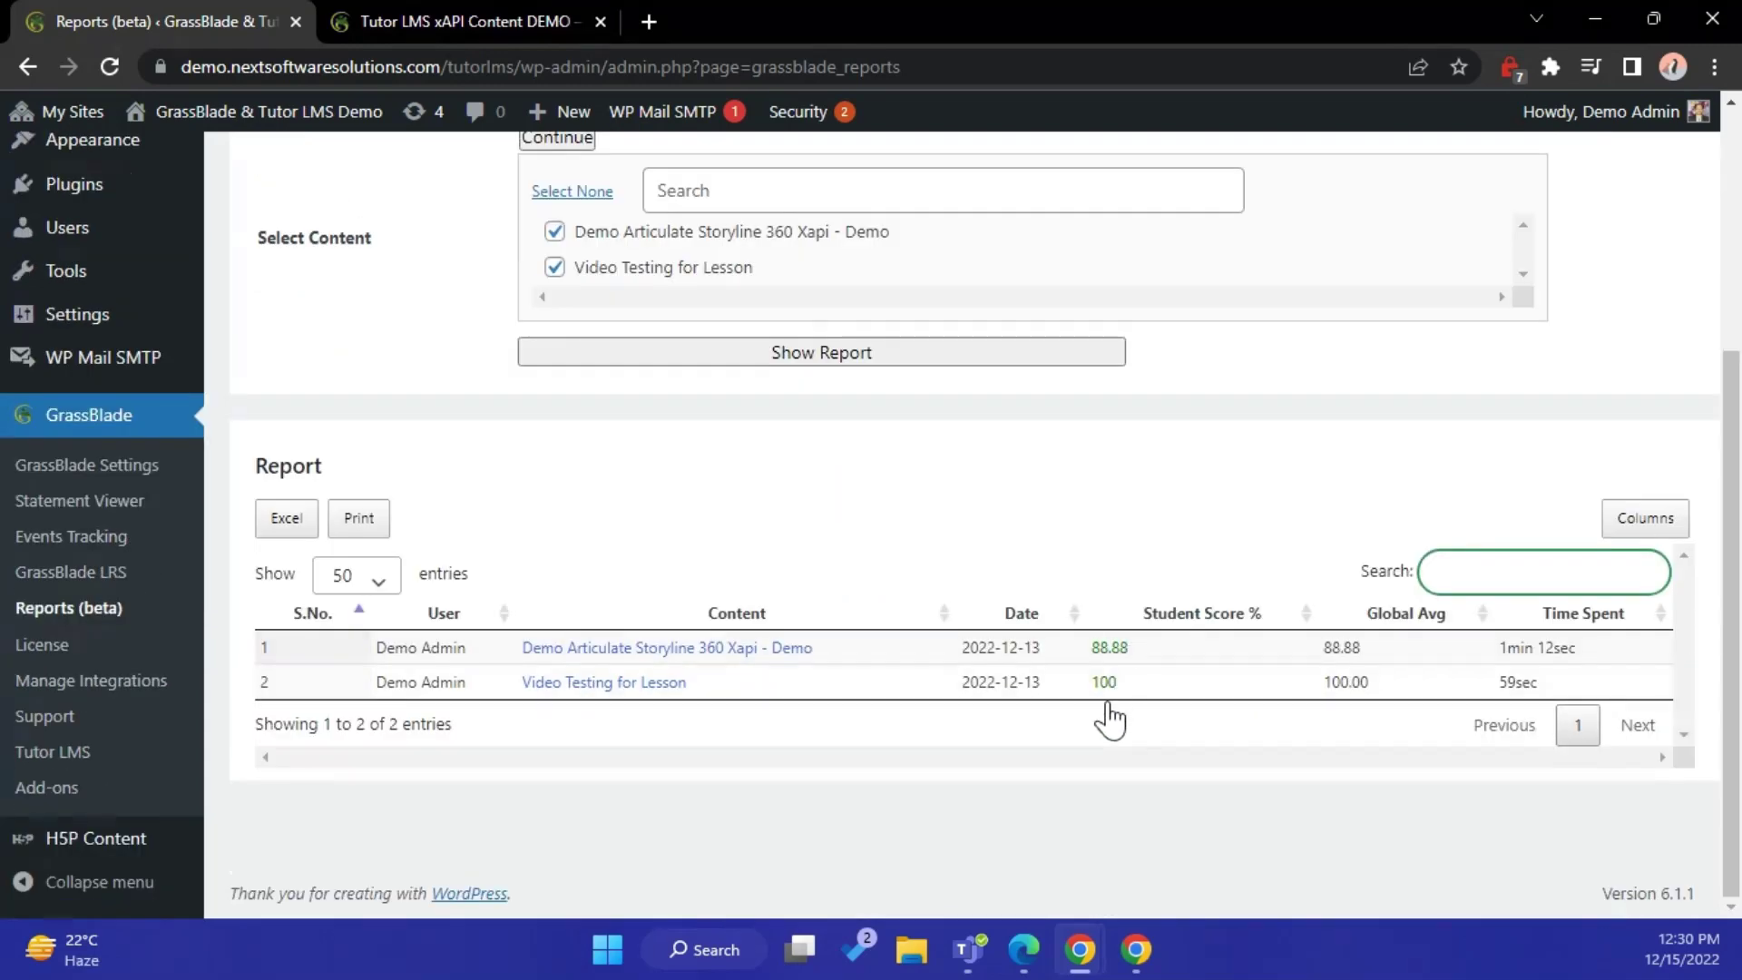
Open the question analysis of Demo Articulate Storyline 360 Xapi - Demo from the report and examine each question's accuracy and answers
click(652, 655)
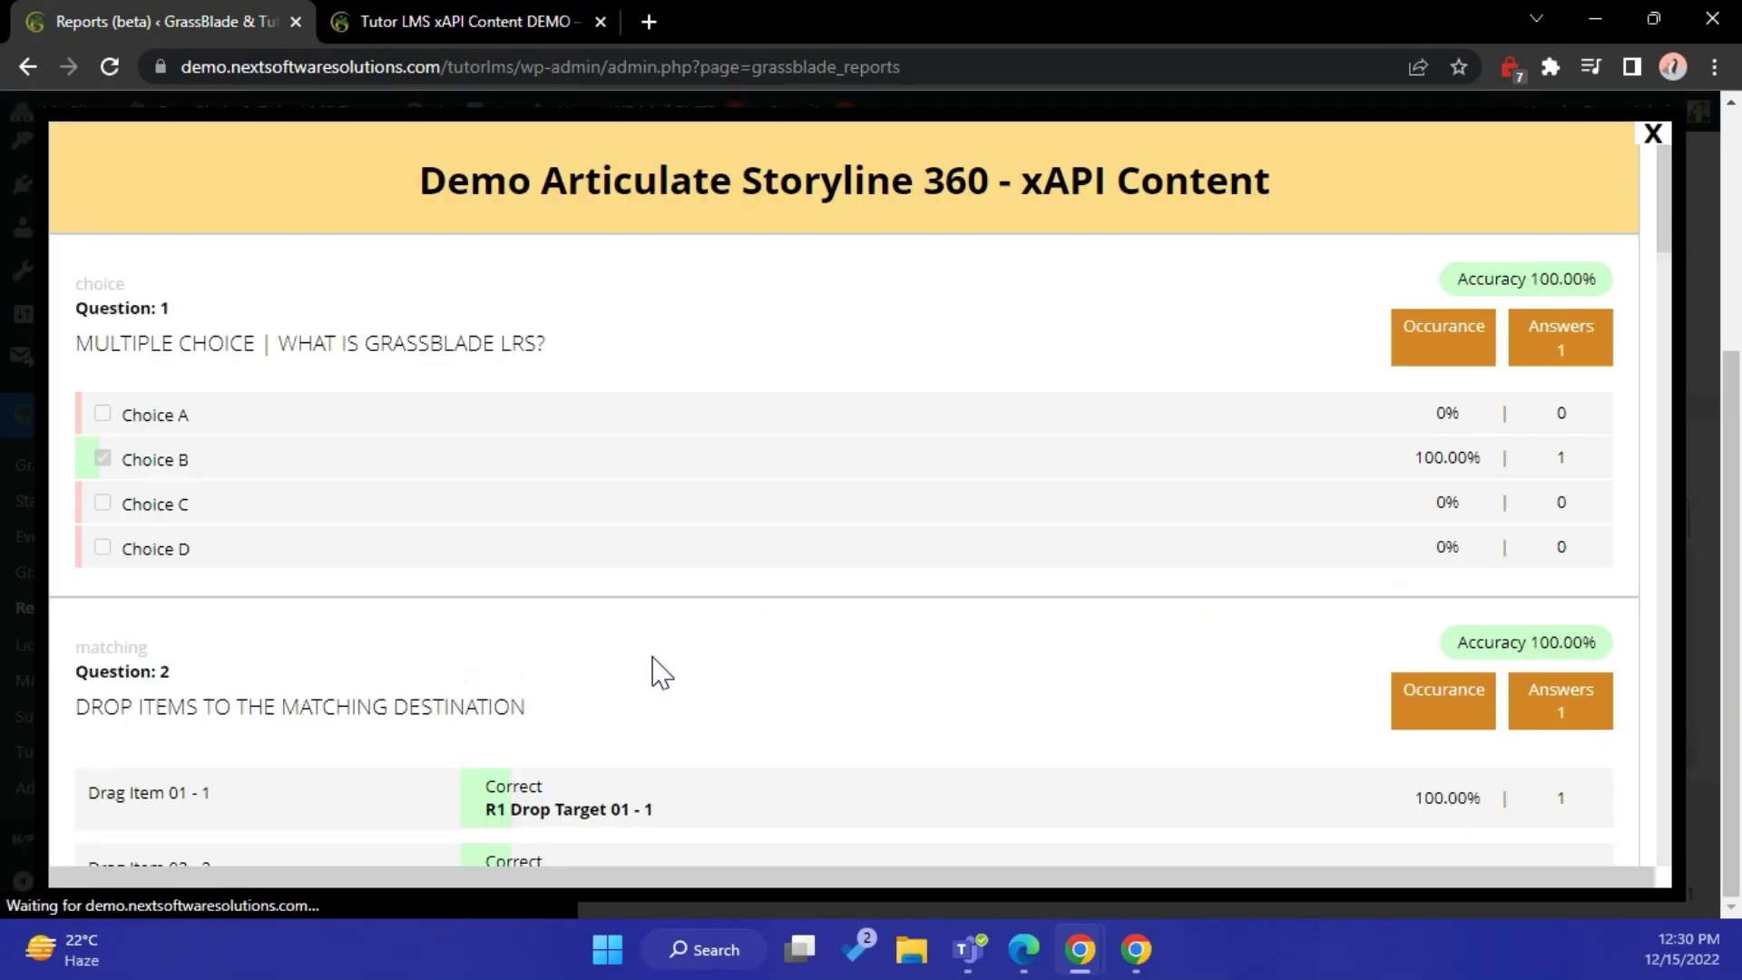
scroll(882, 500, down, 6)
scroll(892, 513, down, 20)
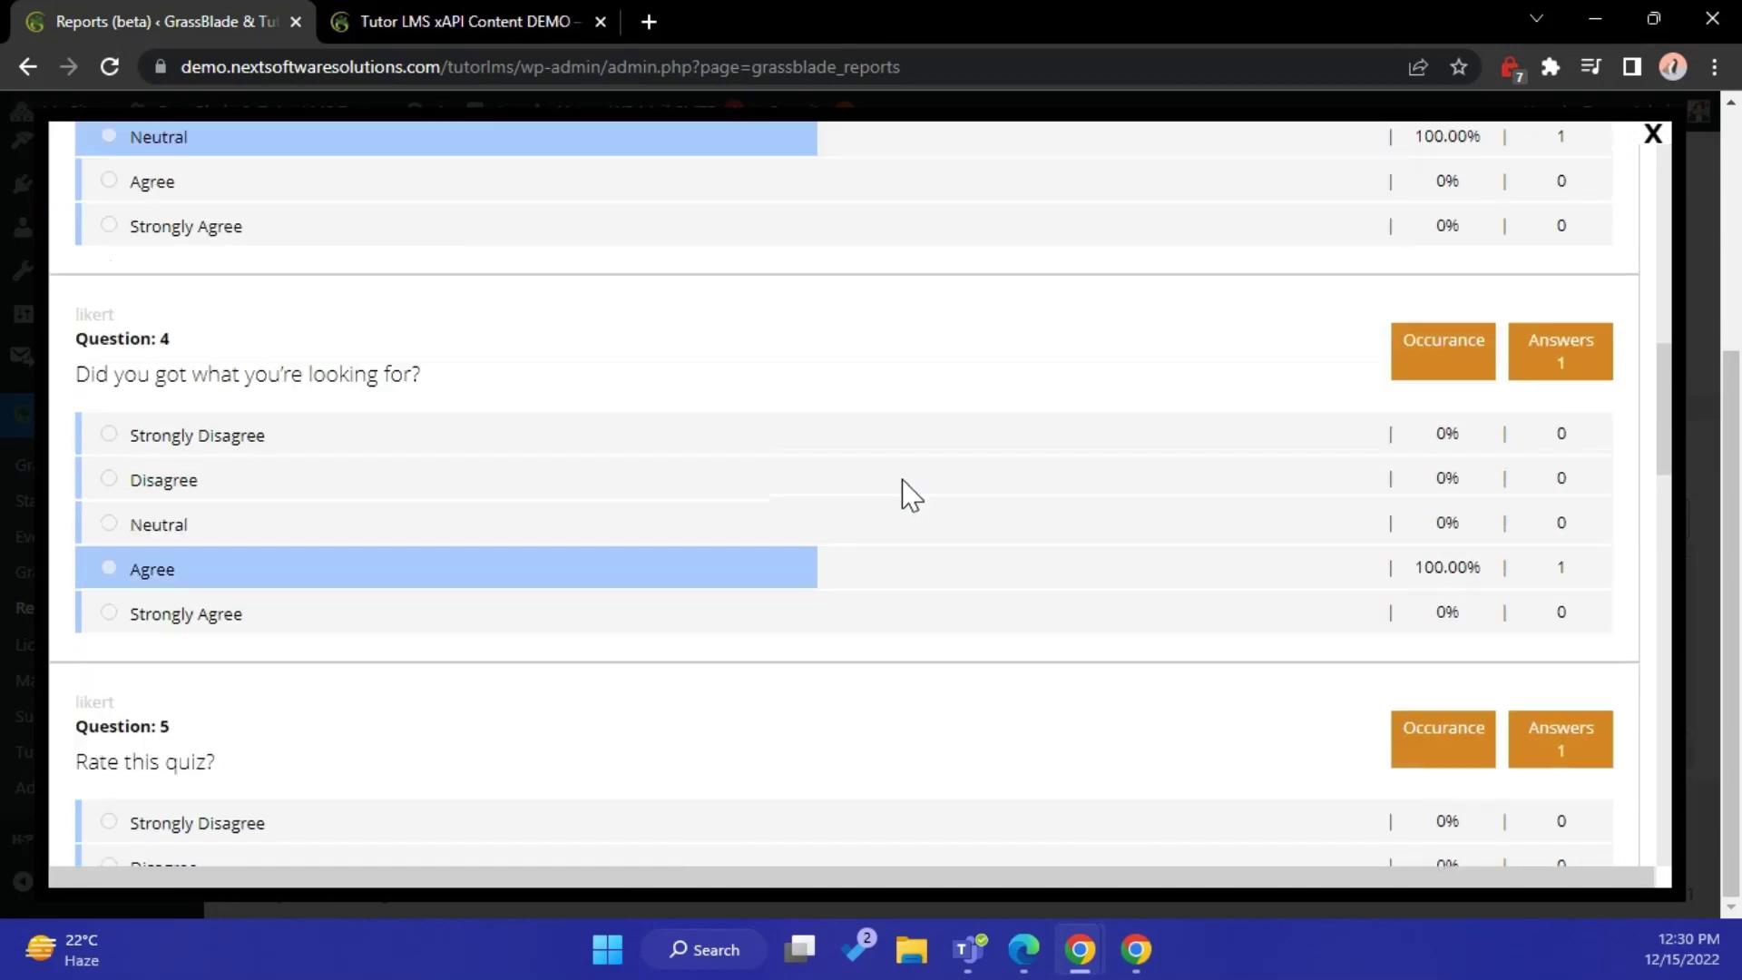
scroll(953, 468, down, 7)
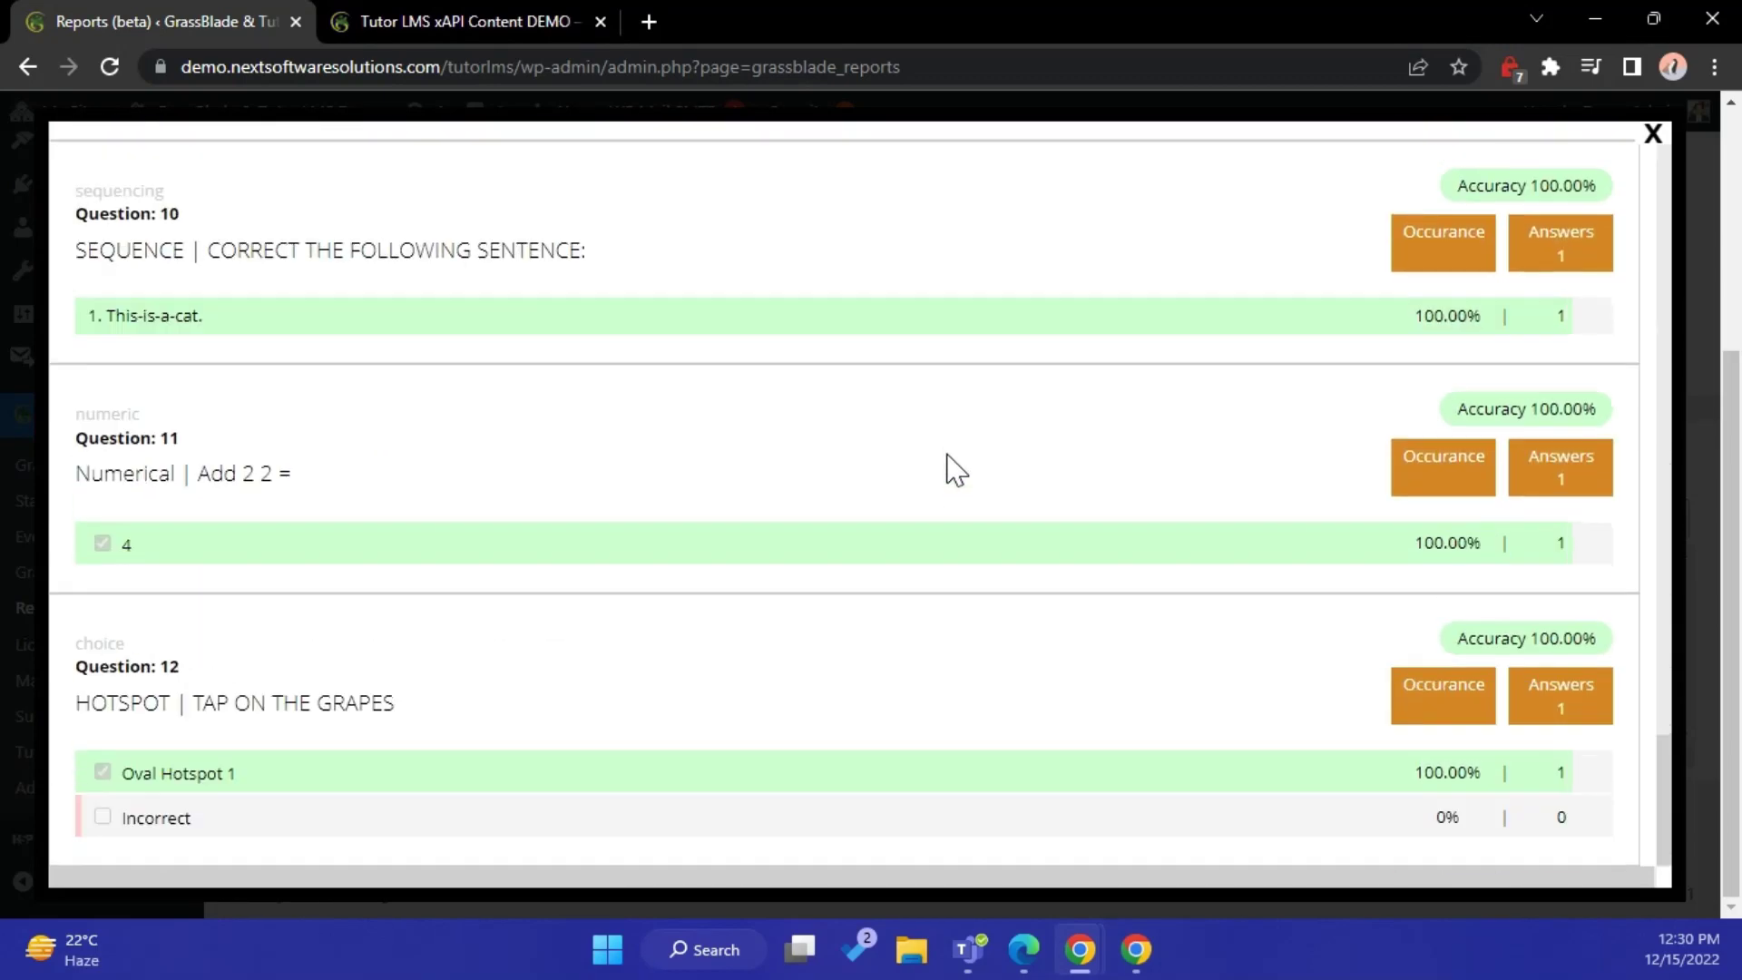
Close the question analysis and open the details of Demo Admin's passed Demo Articulate Storyline 360 attempt from the student score
scroll(948, 472, up, 20)
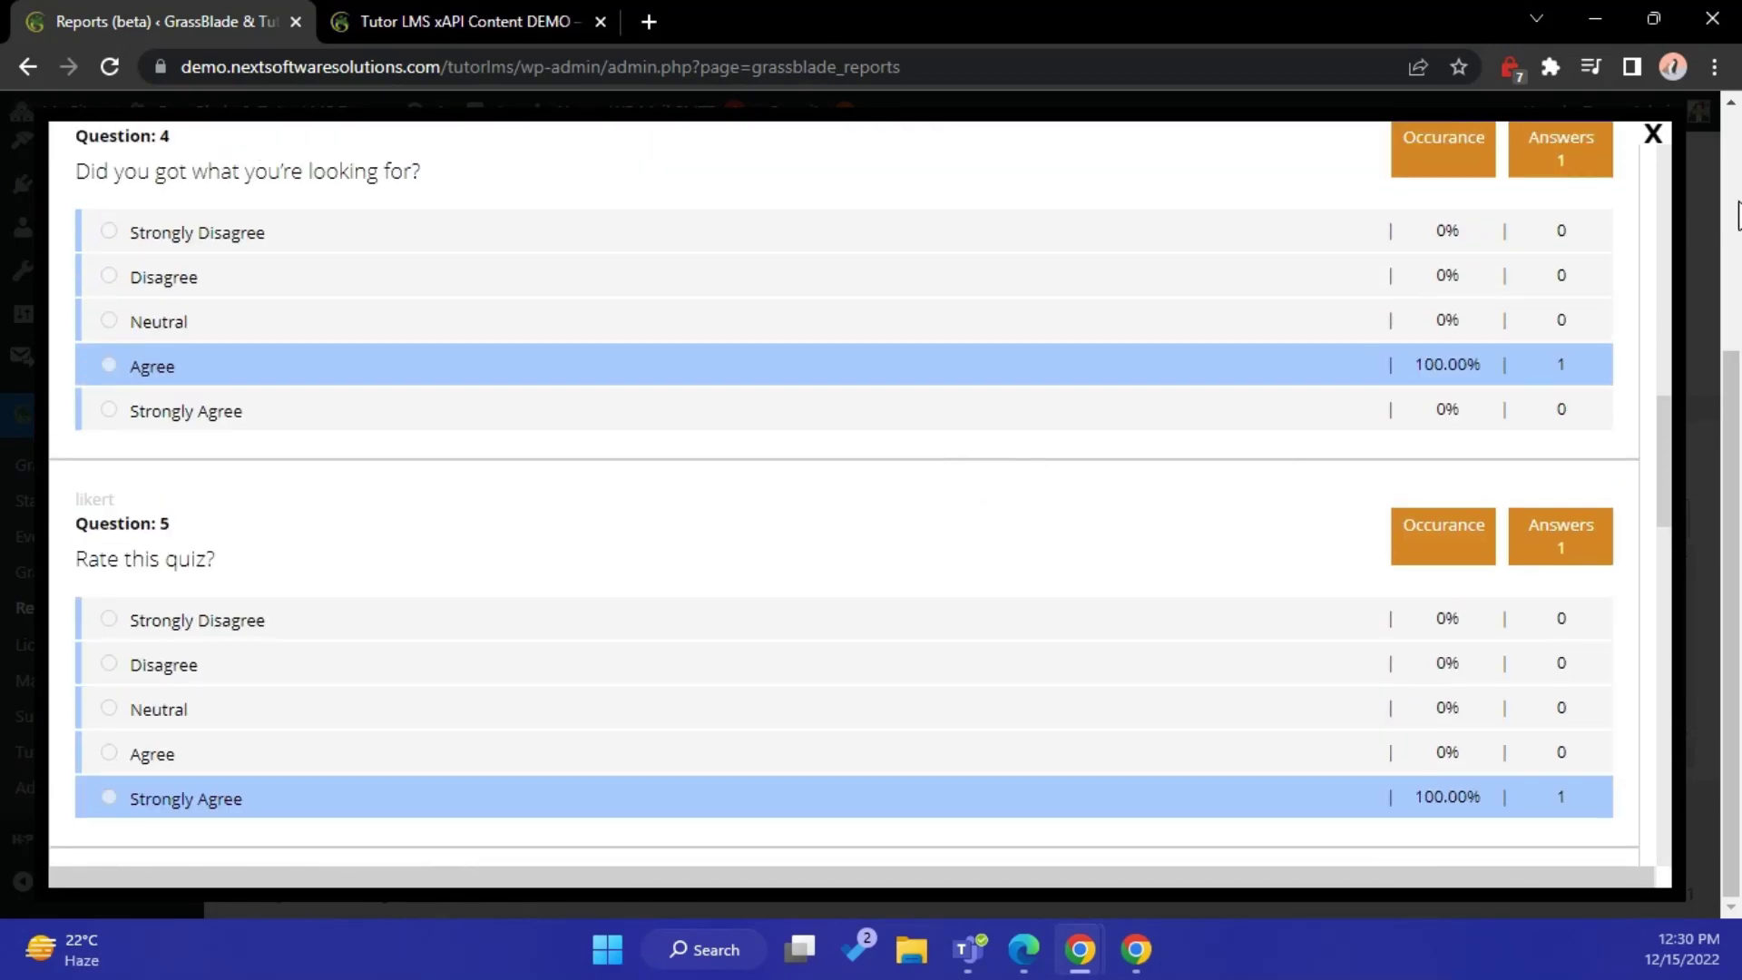
click(1653, 135)
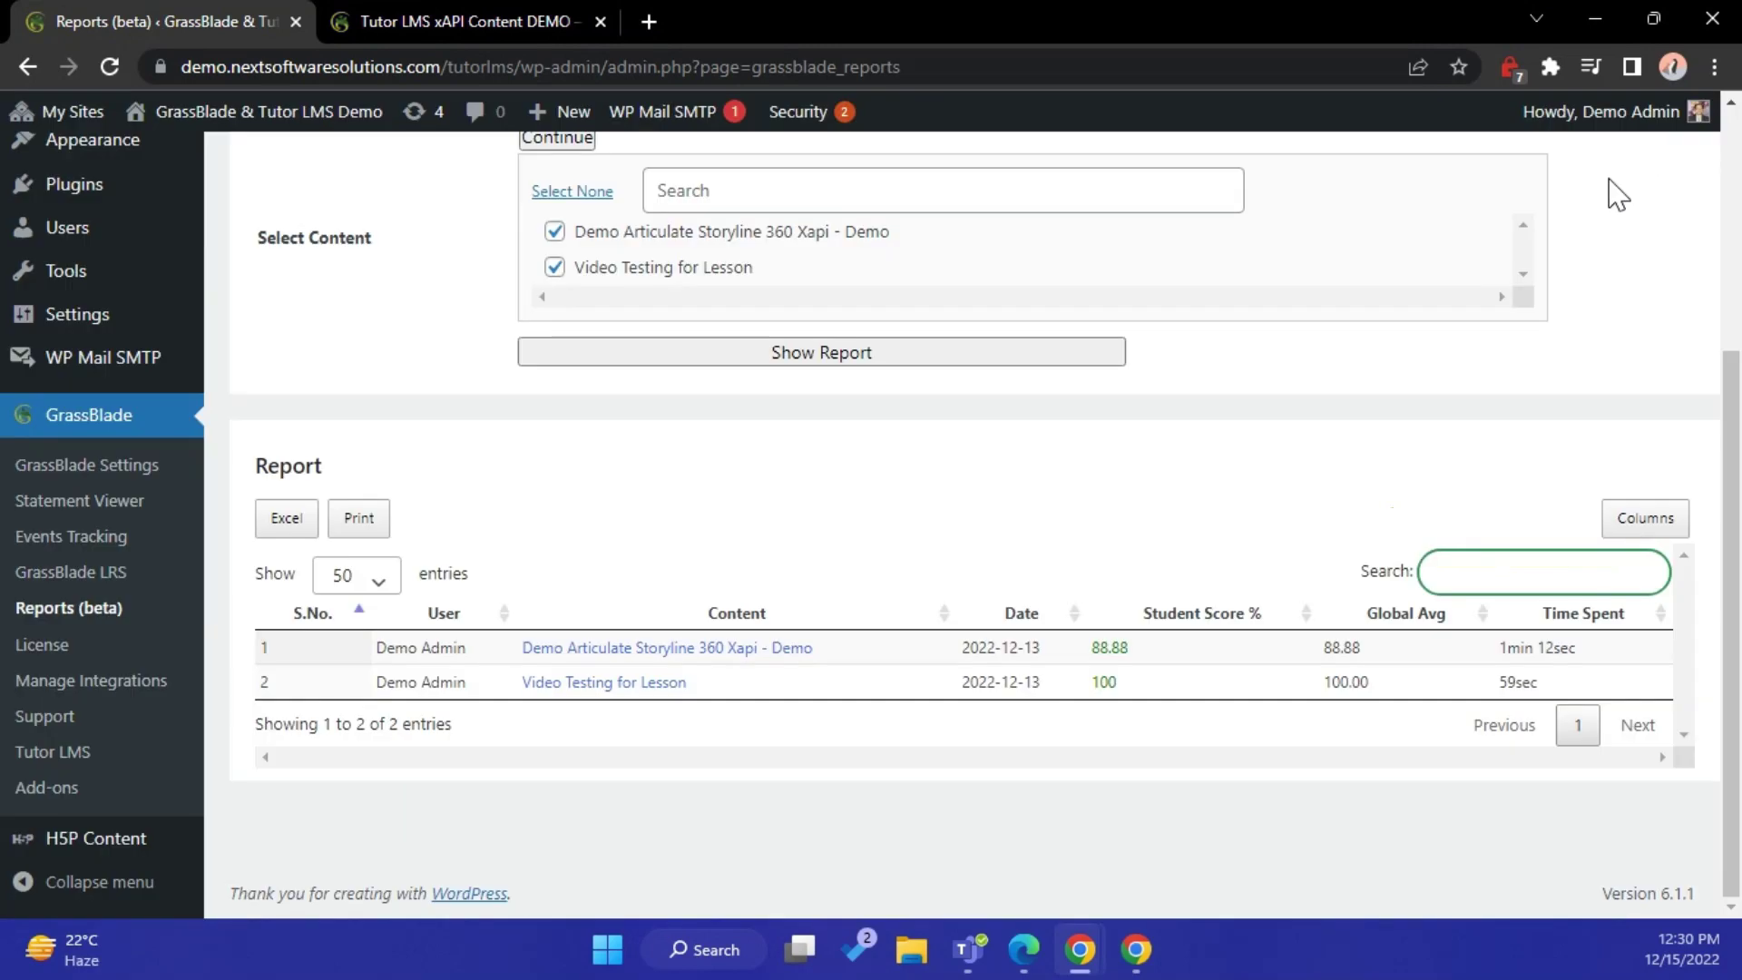
click(1117, 646)
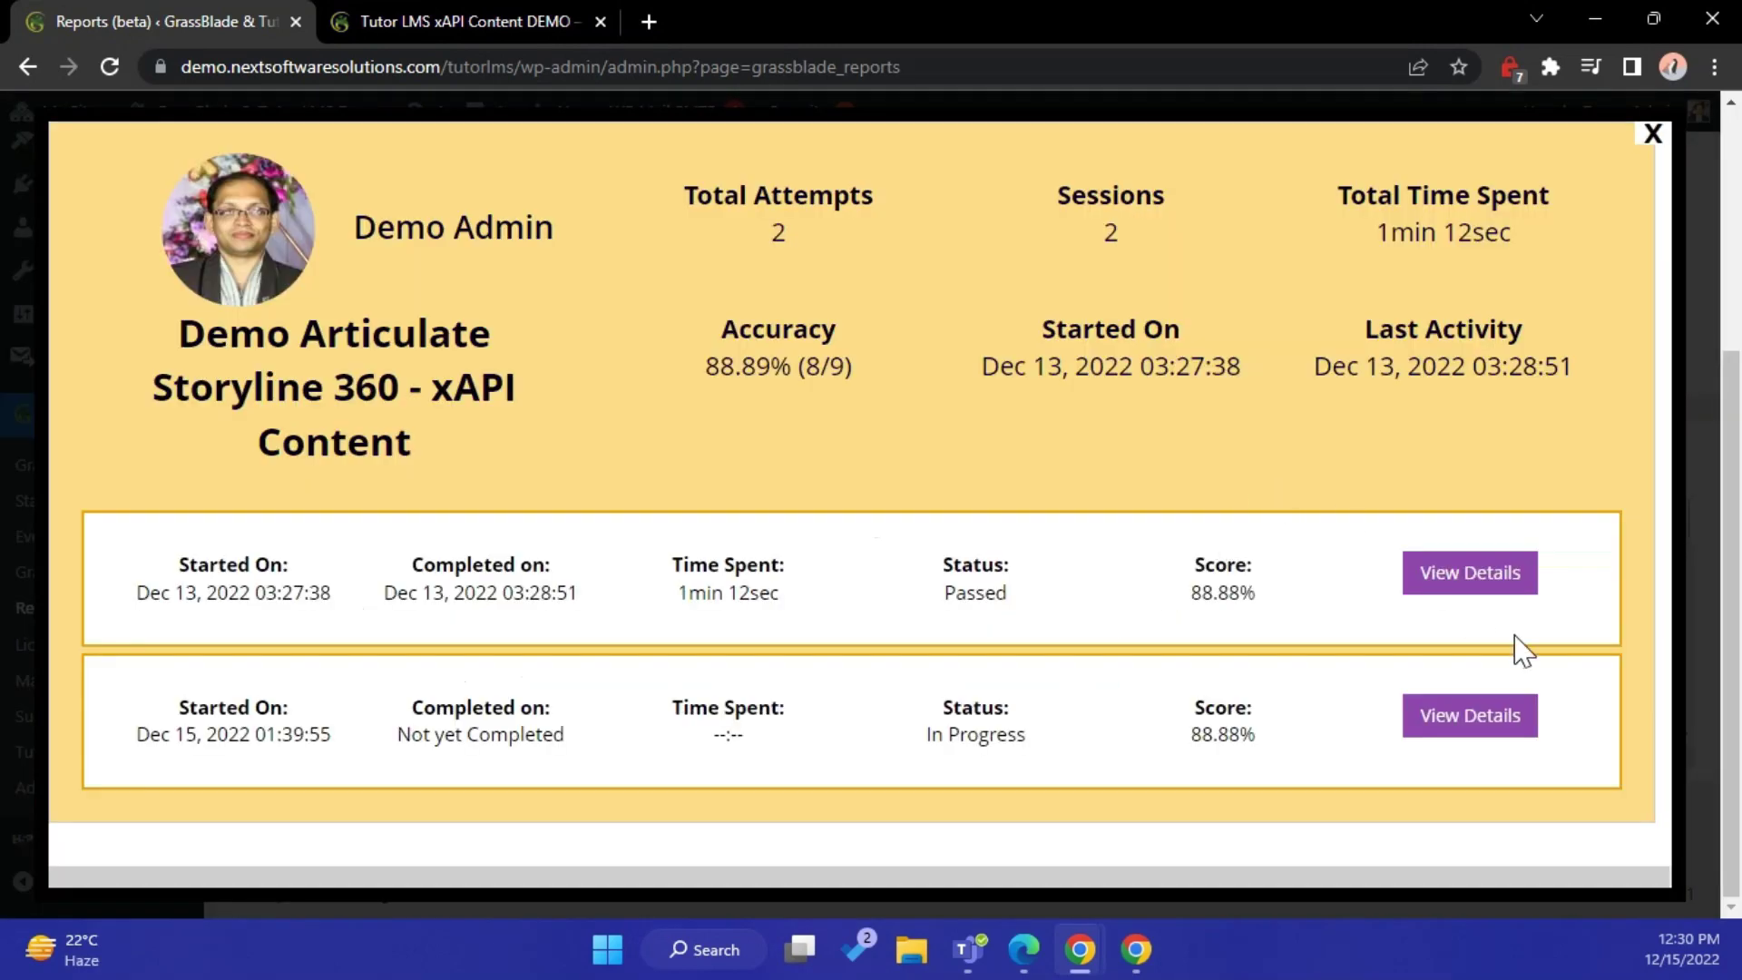
click(1470, 572)
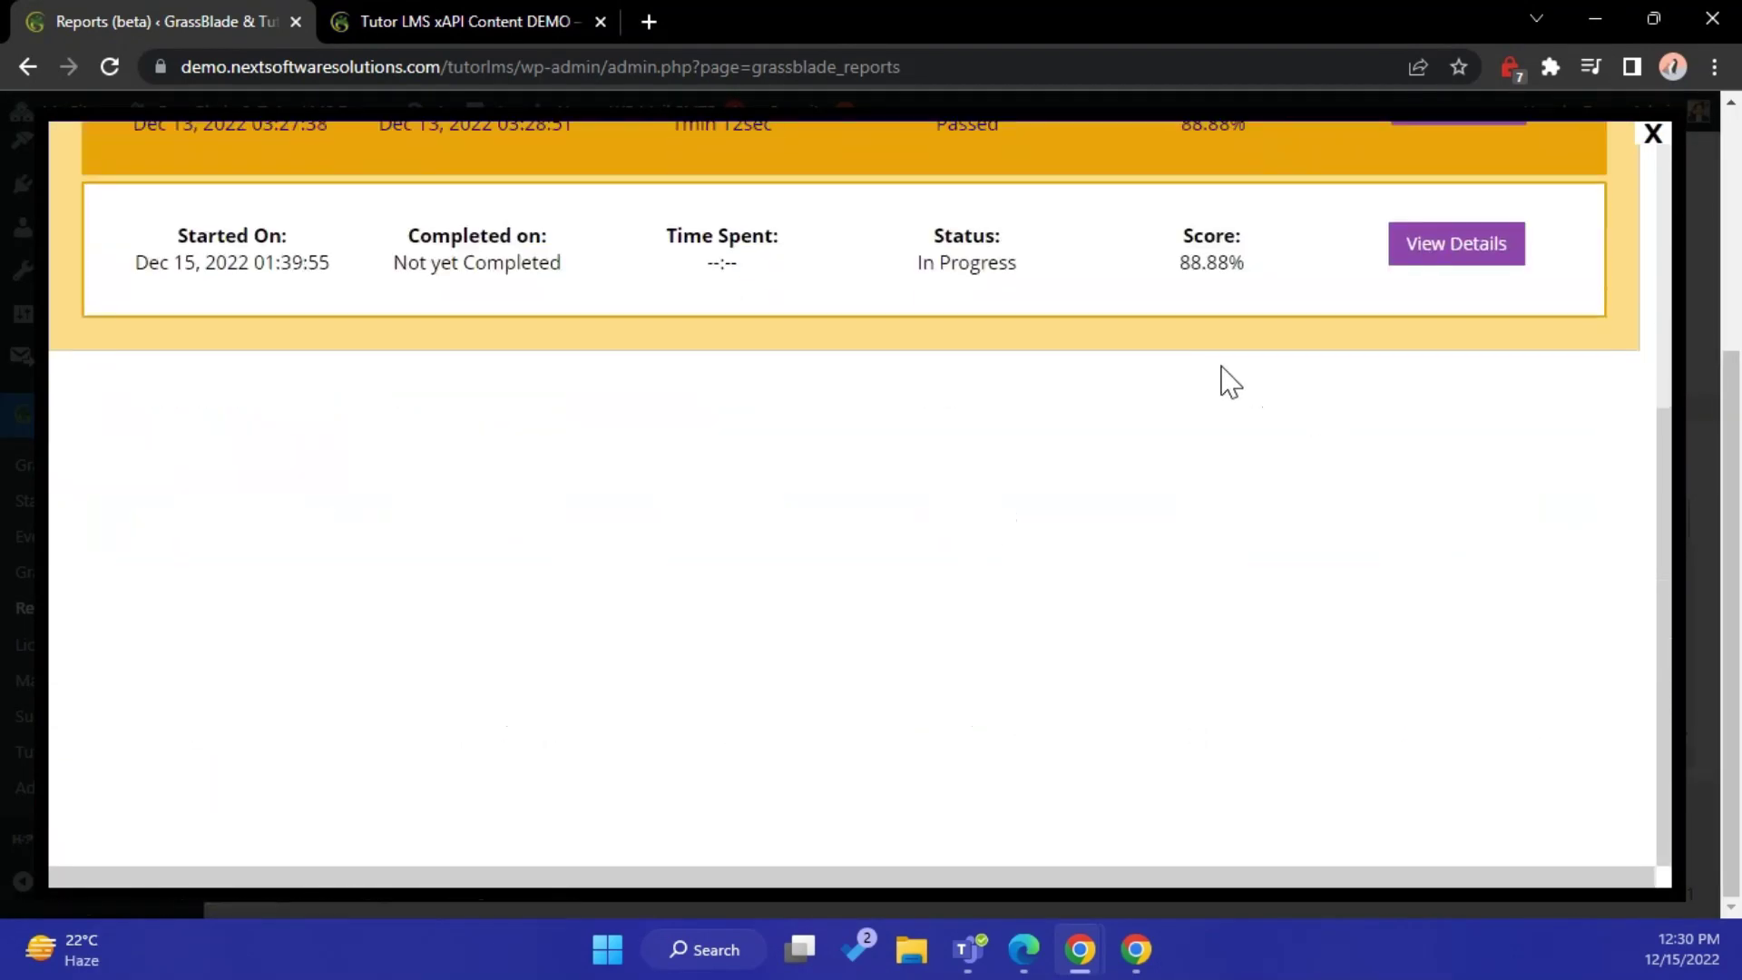
Review Demo Admin's responses and points for each question in the passed attempt, and return to the completions report
scroll(1228, 378, down, 12)
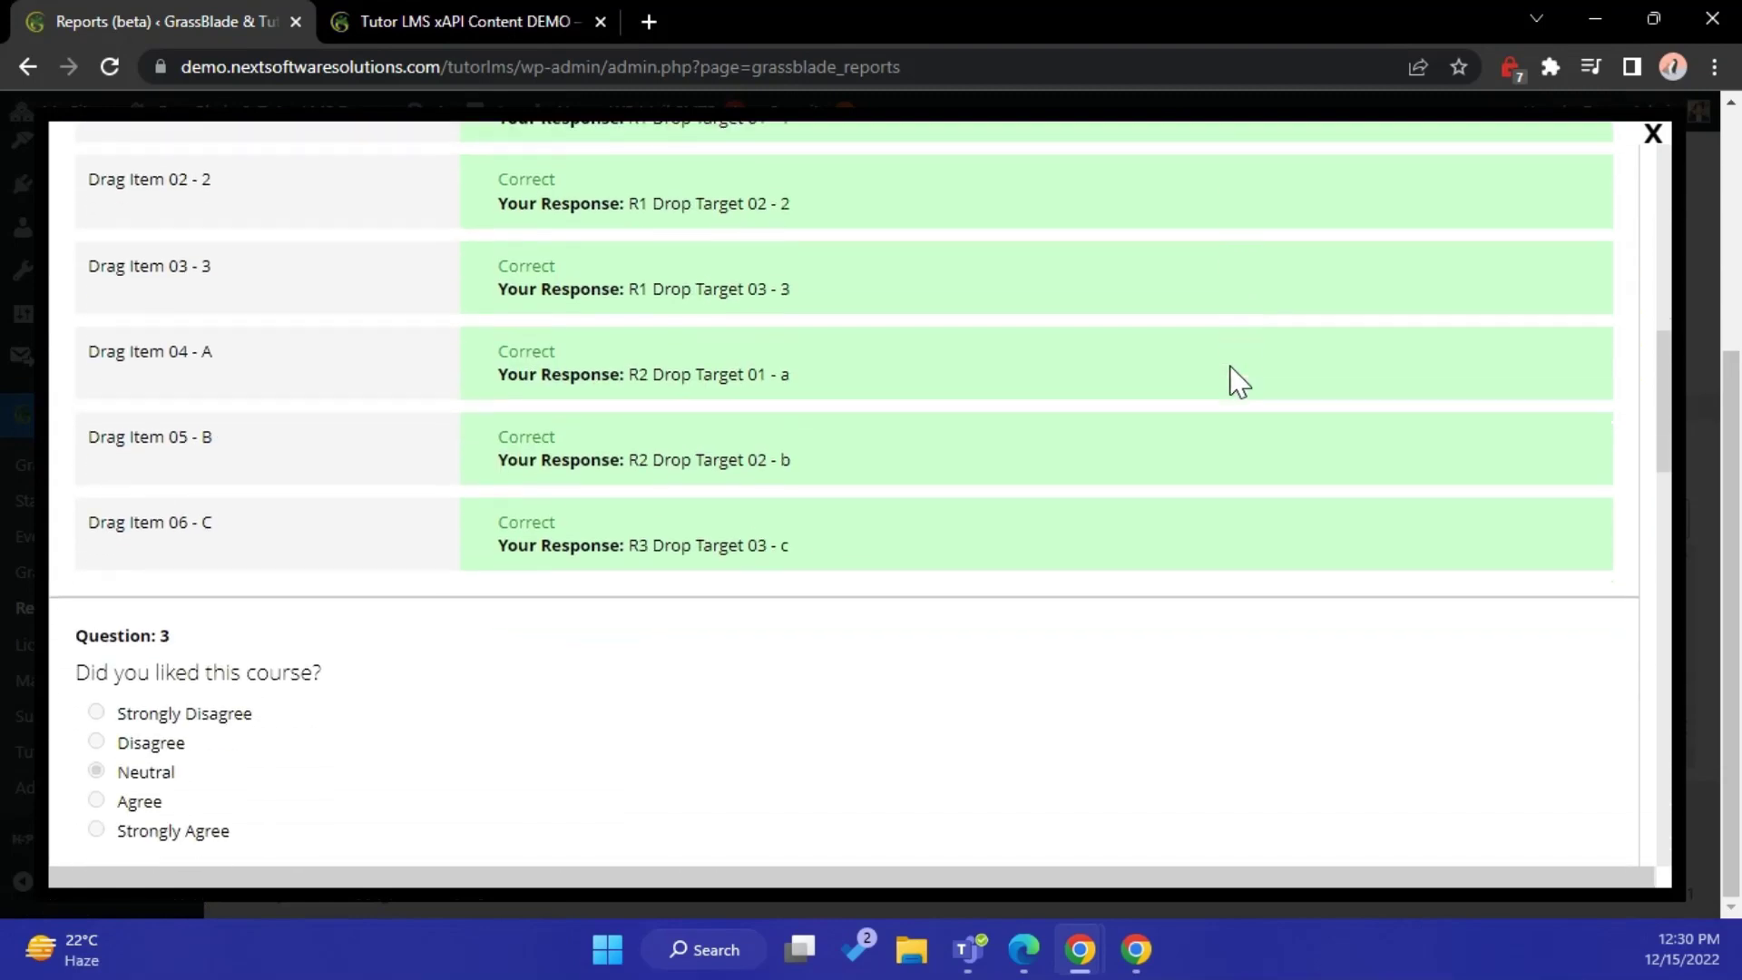
scroll(1297, 378, down, 5)
scroll(1442, 397, up, 20)
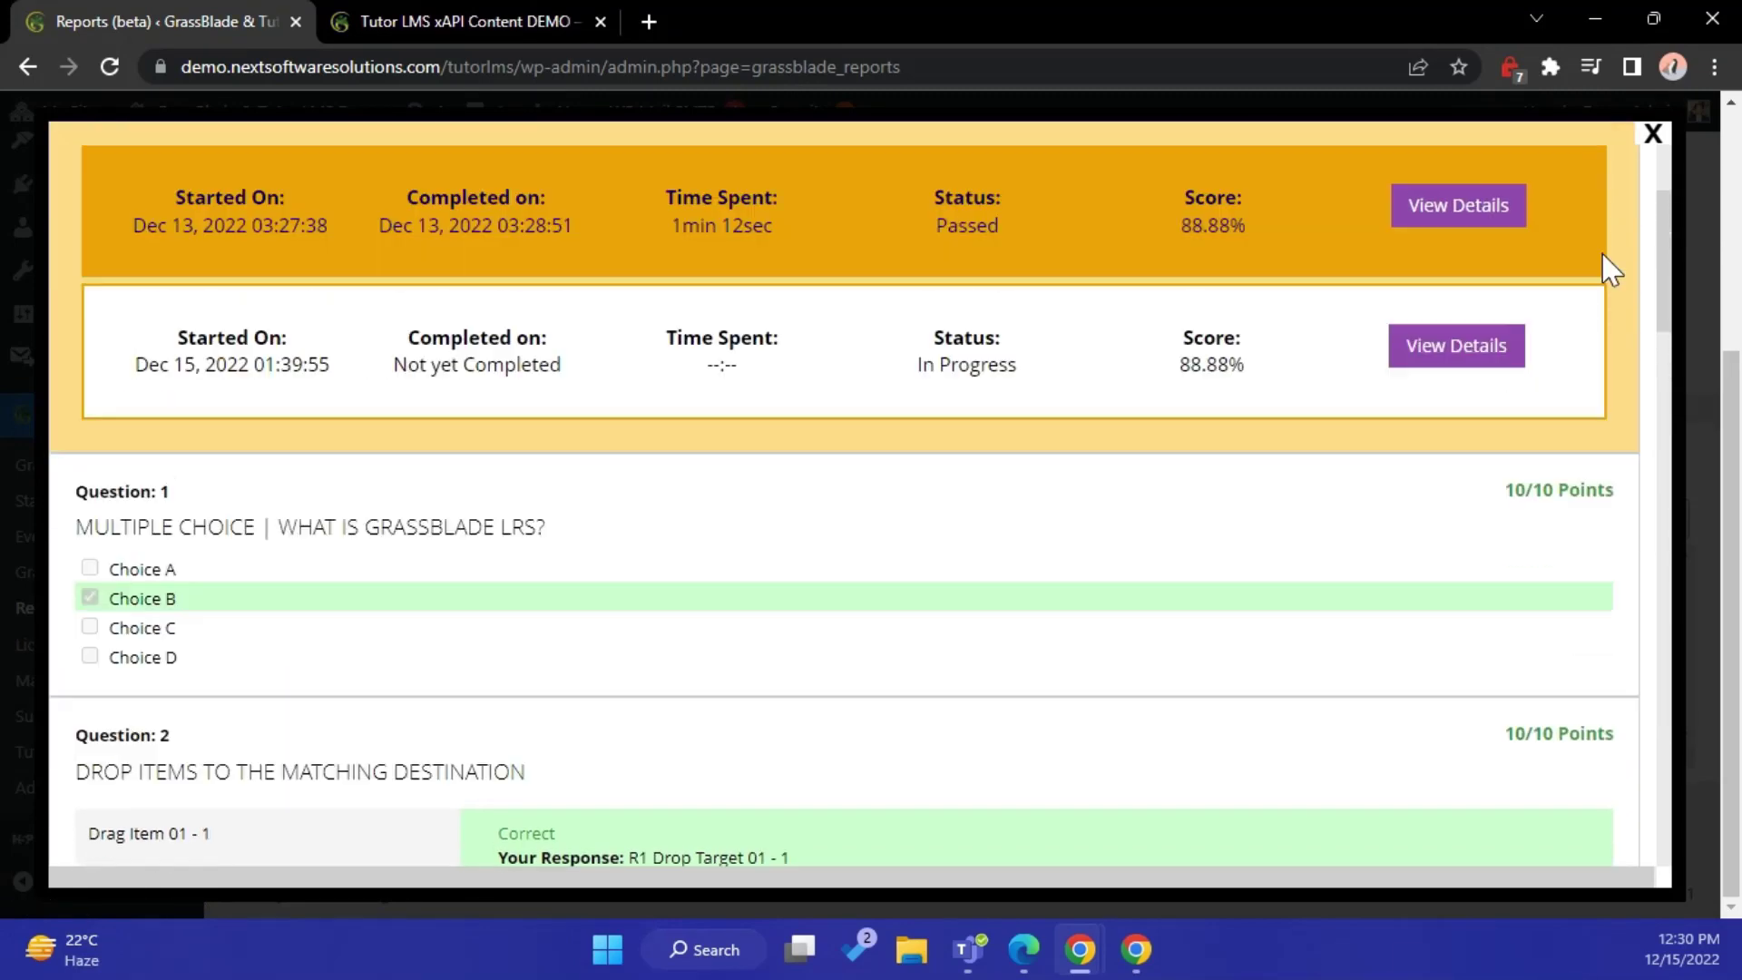
scroll(1611, 269, up, 2)
click(1652, 133)
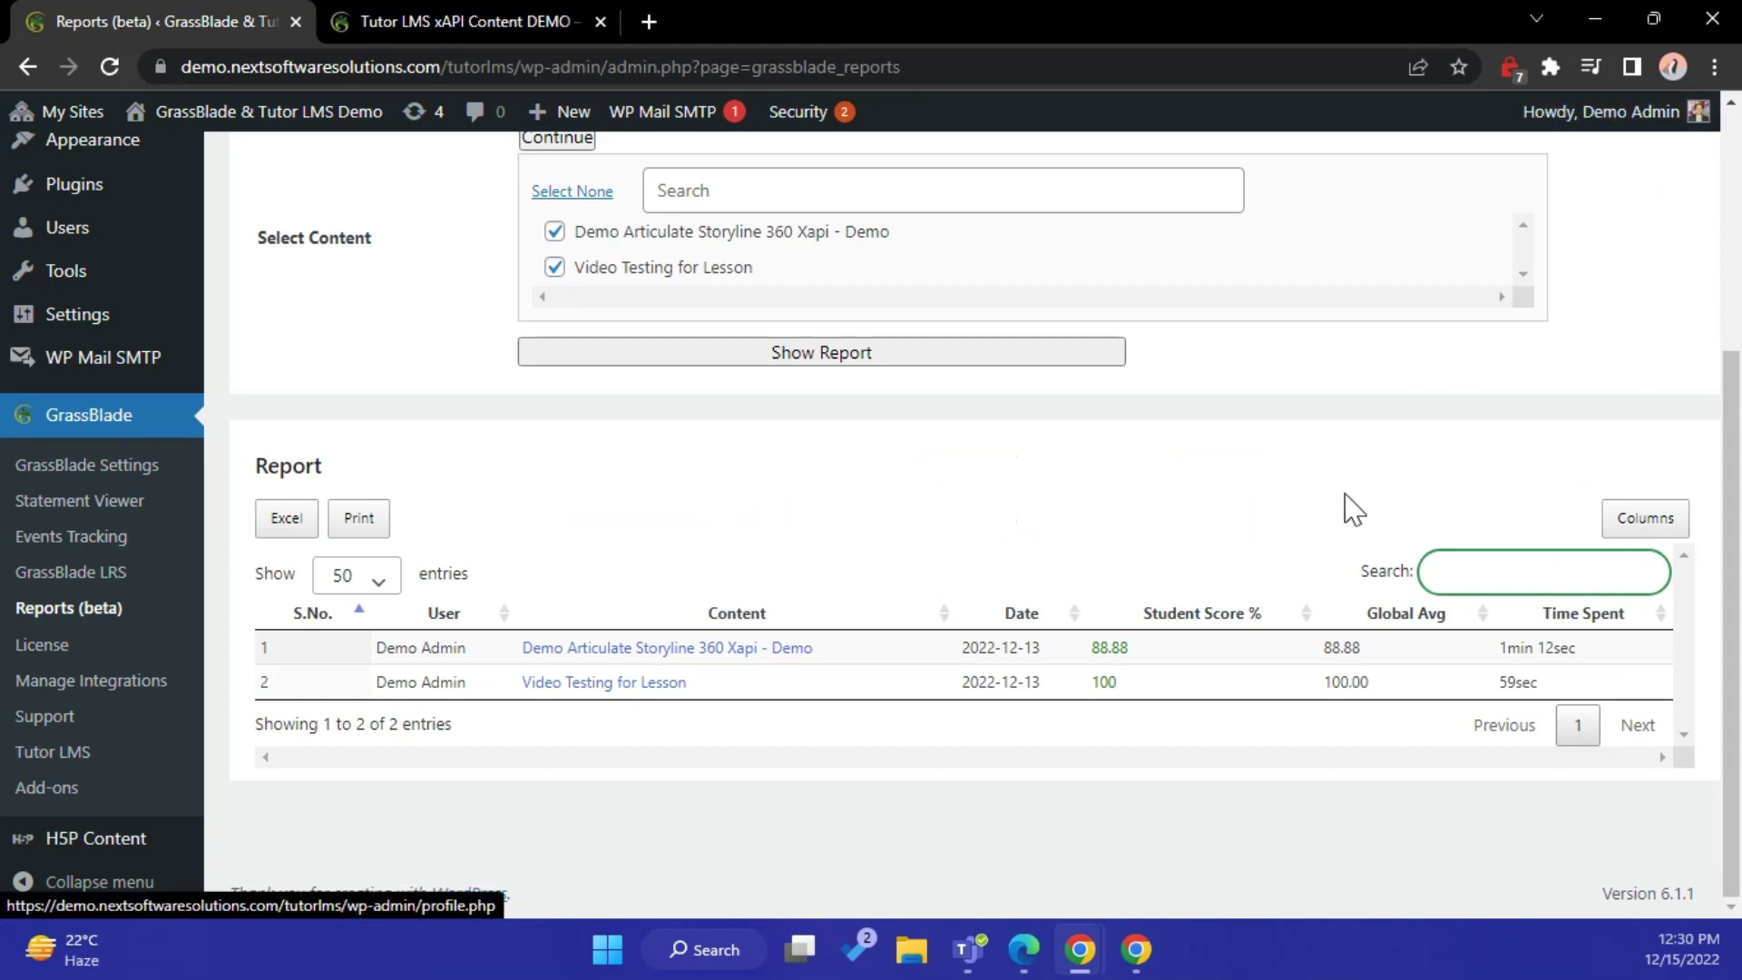
scroll(1076, 551, up, 3)
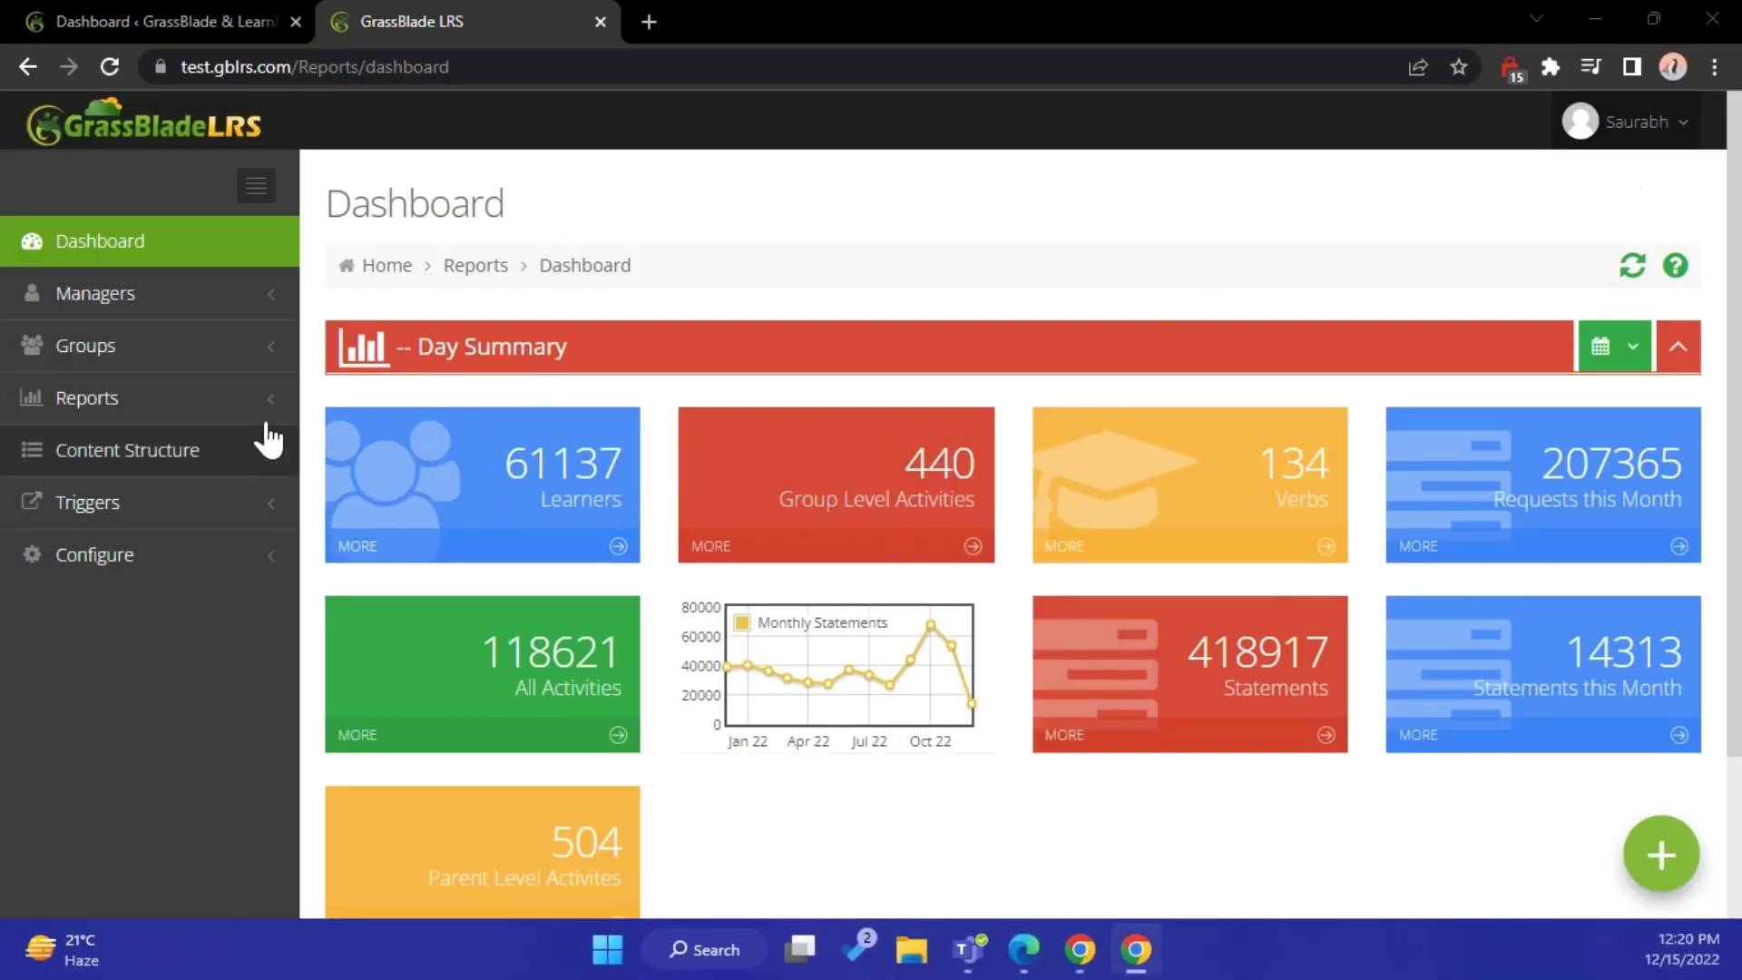
Switch to GrassBlade LRS and open the List of Learners report
click(278, 314)
click(277, 314)
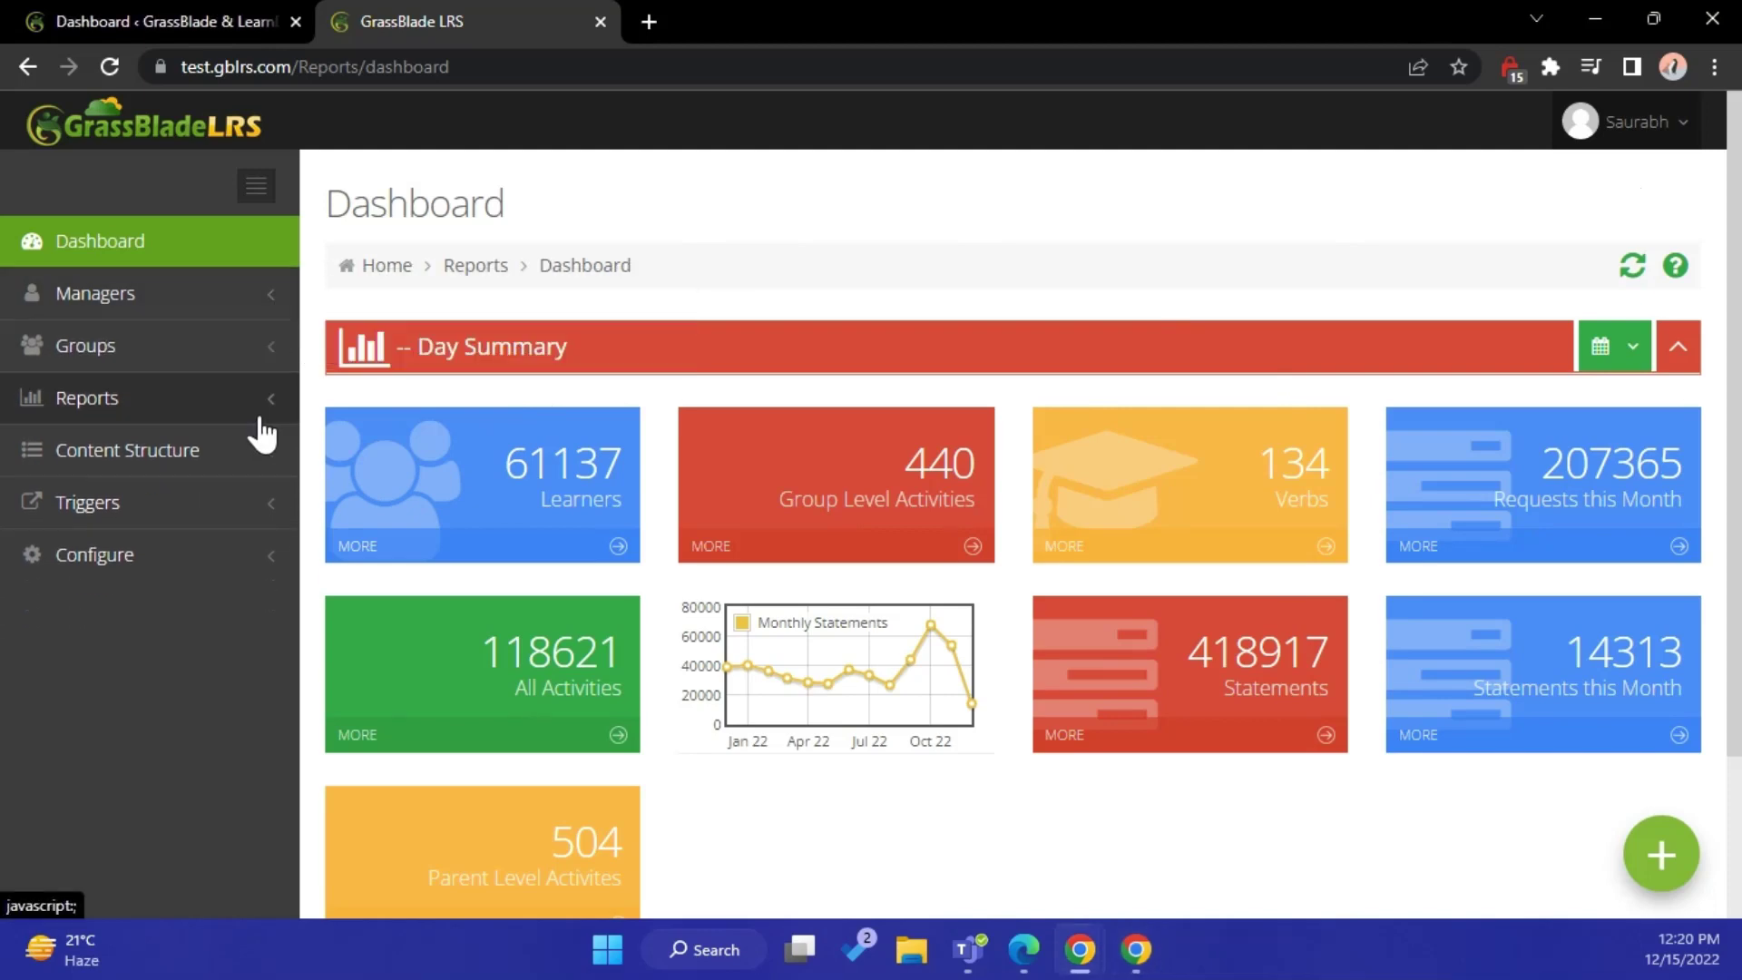
click(270, 419)
click(207, 577)
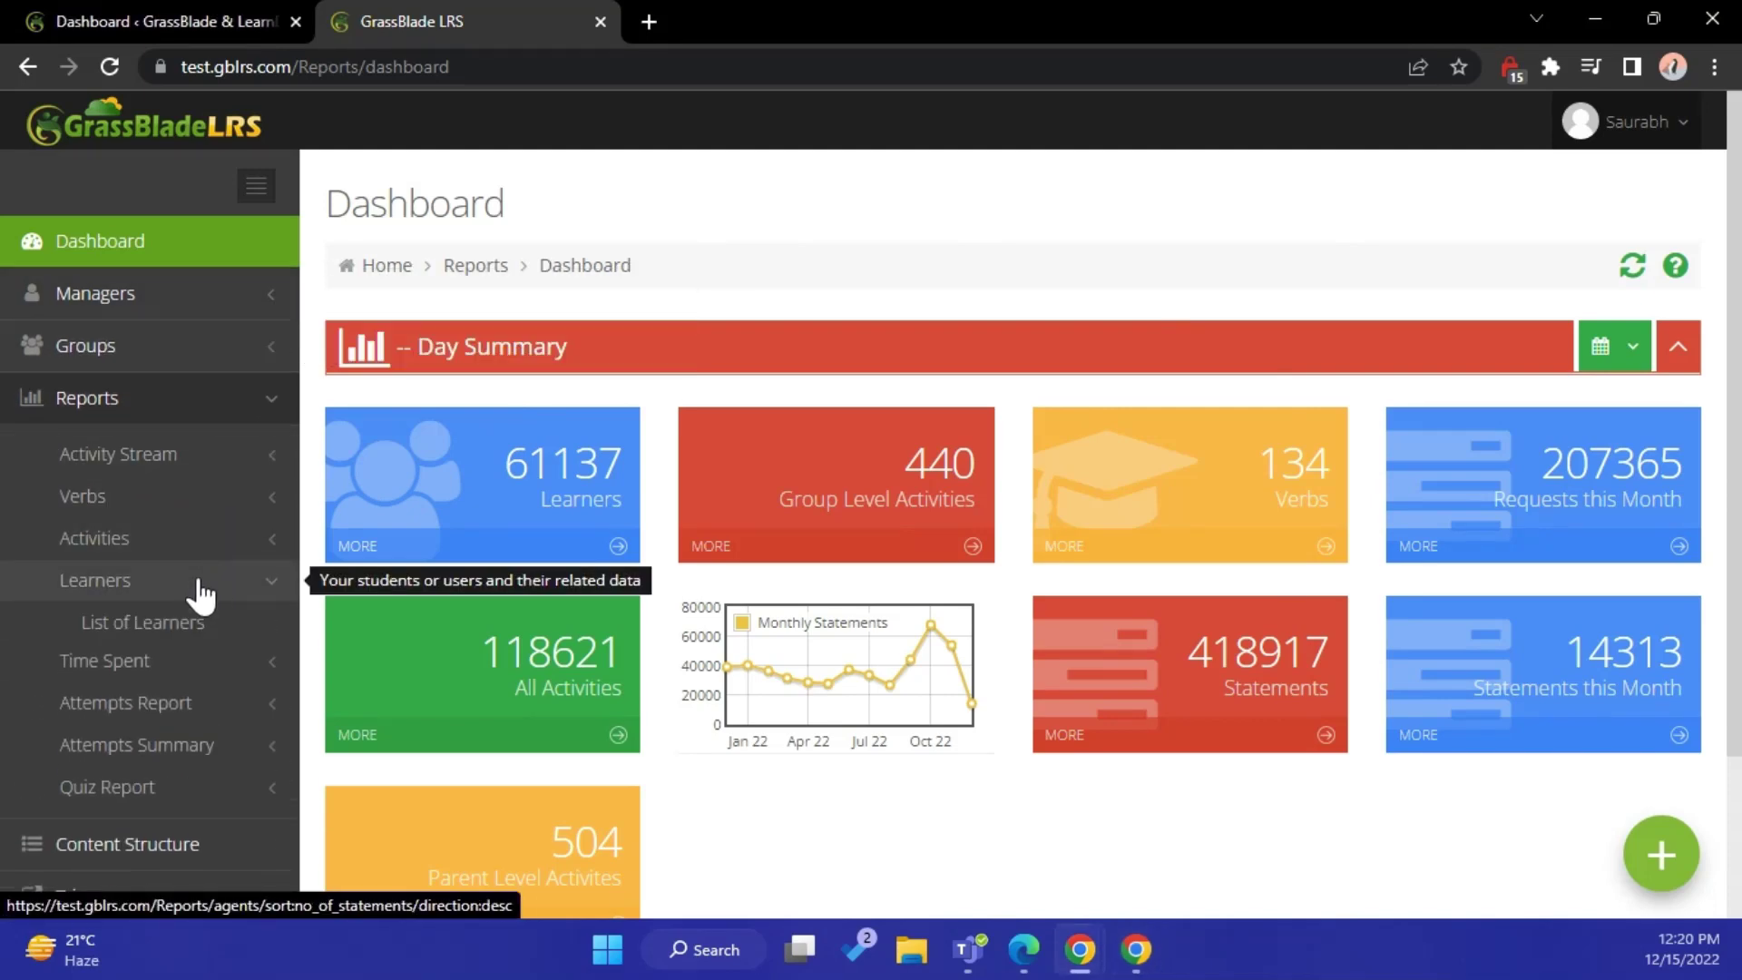
scroll(182, 577, down, 2)
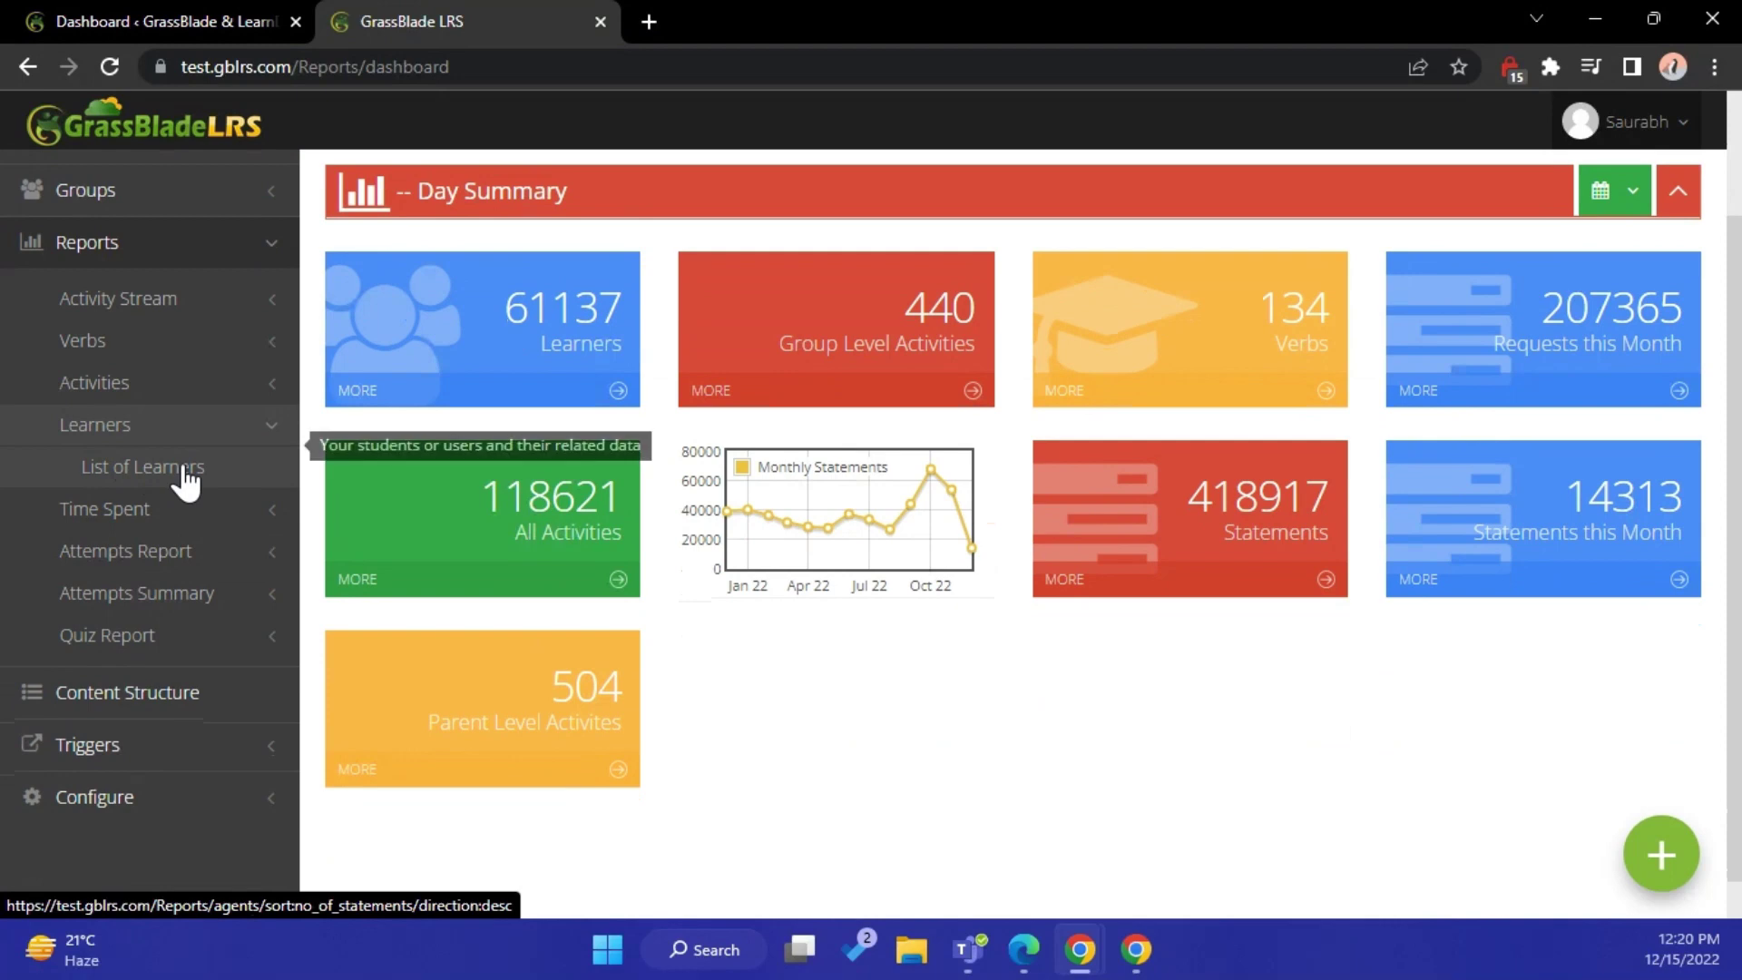
click(133, 467)
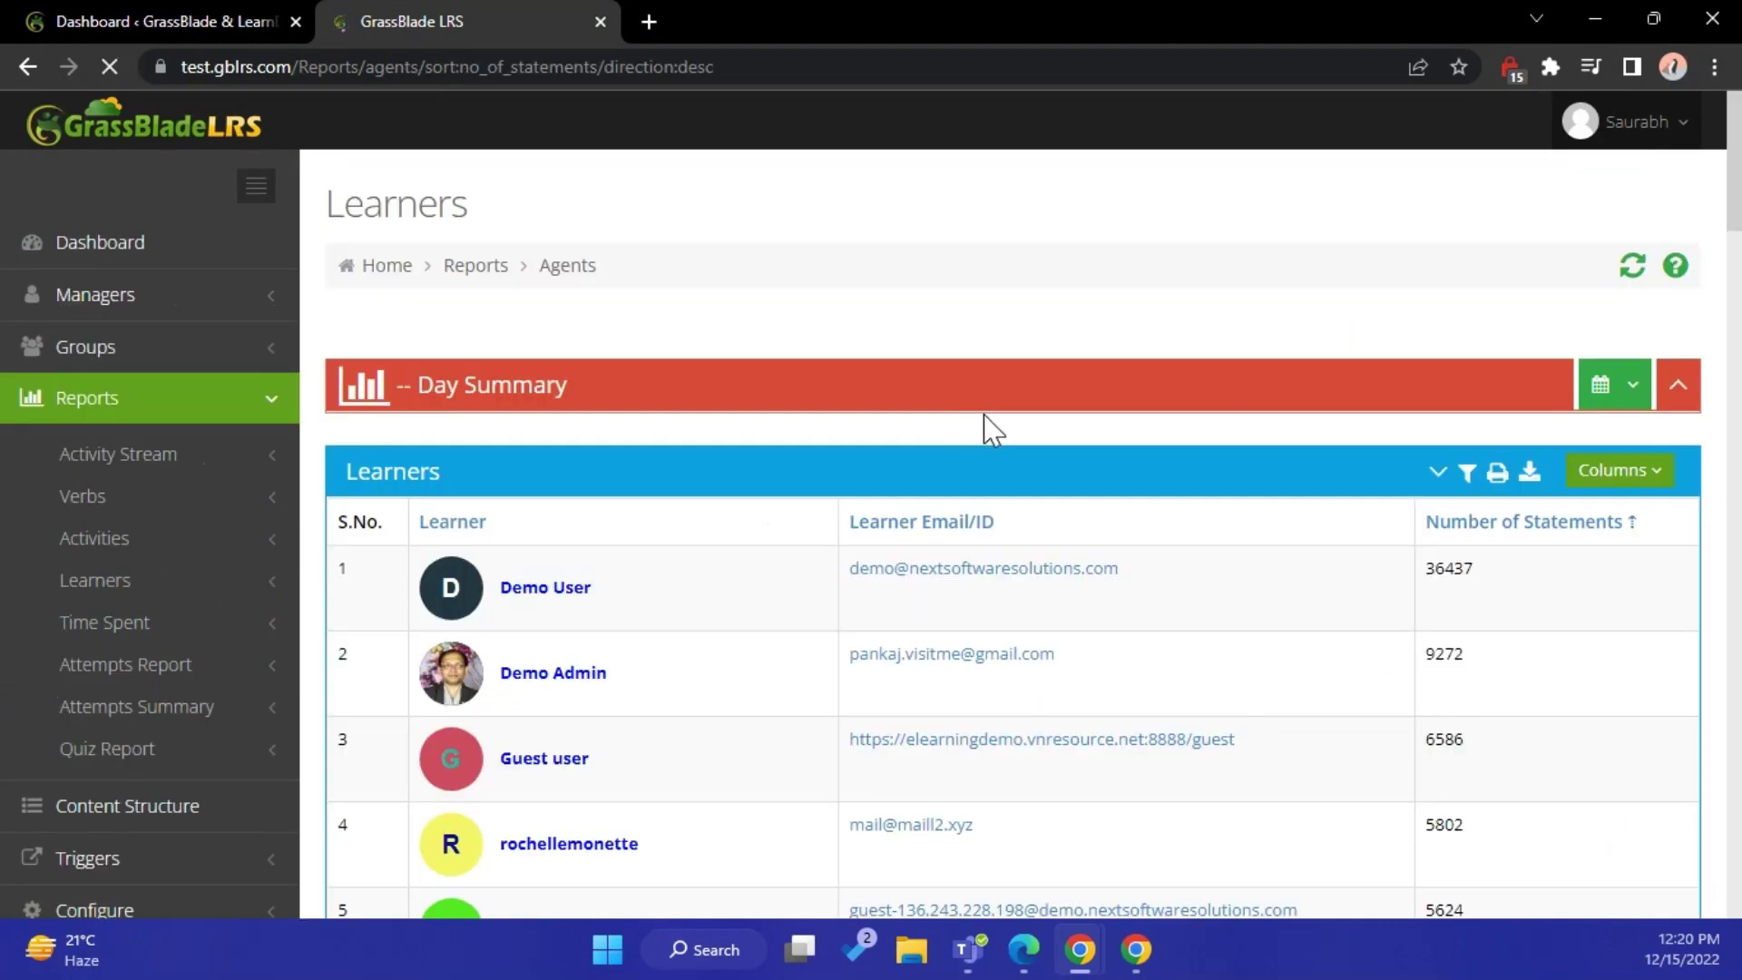
Open Demo Admin's activity stream from the learners list and collapse the navigation sidebar to widen the table
scroll(993, 428, down, 1)
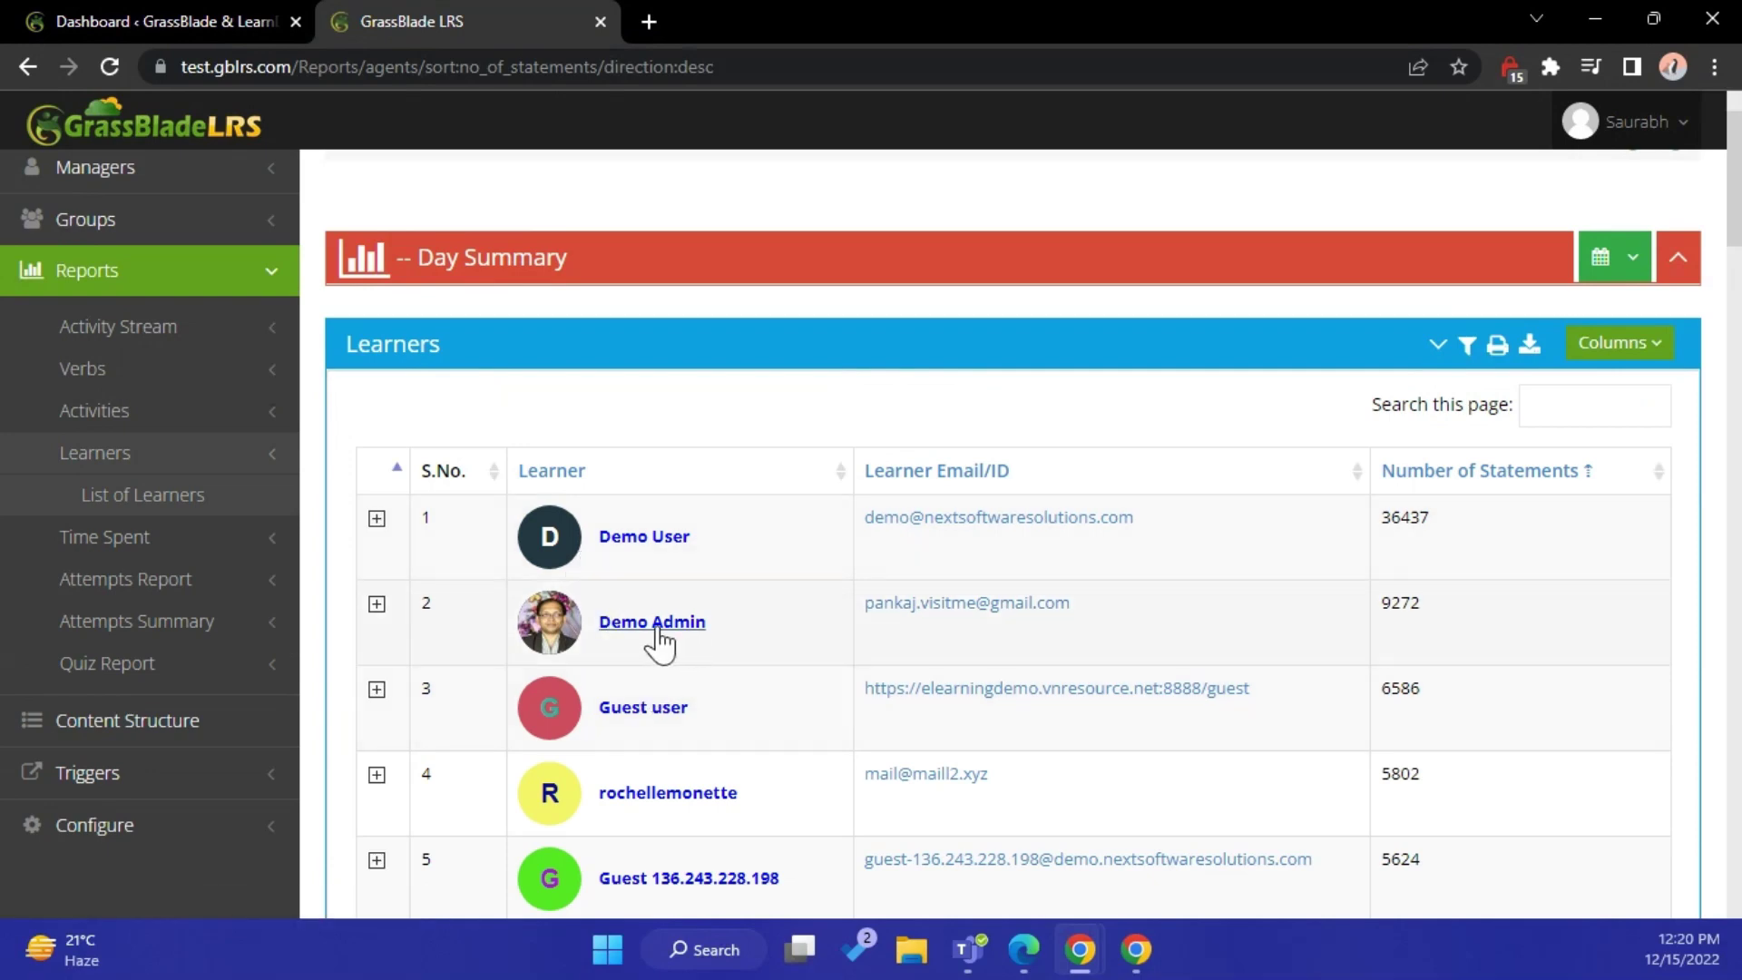
click(670, 635)
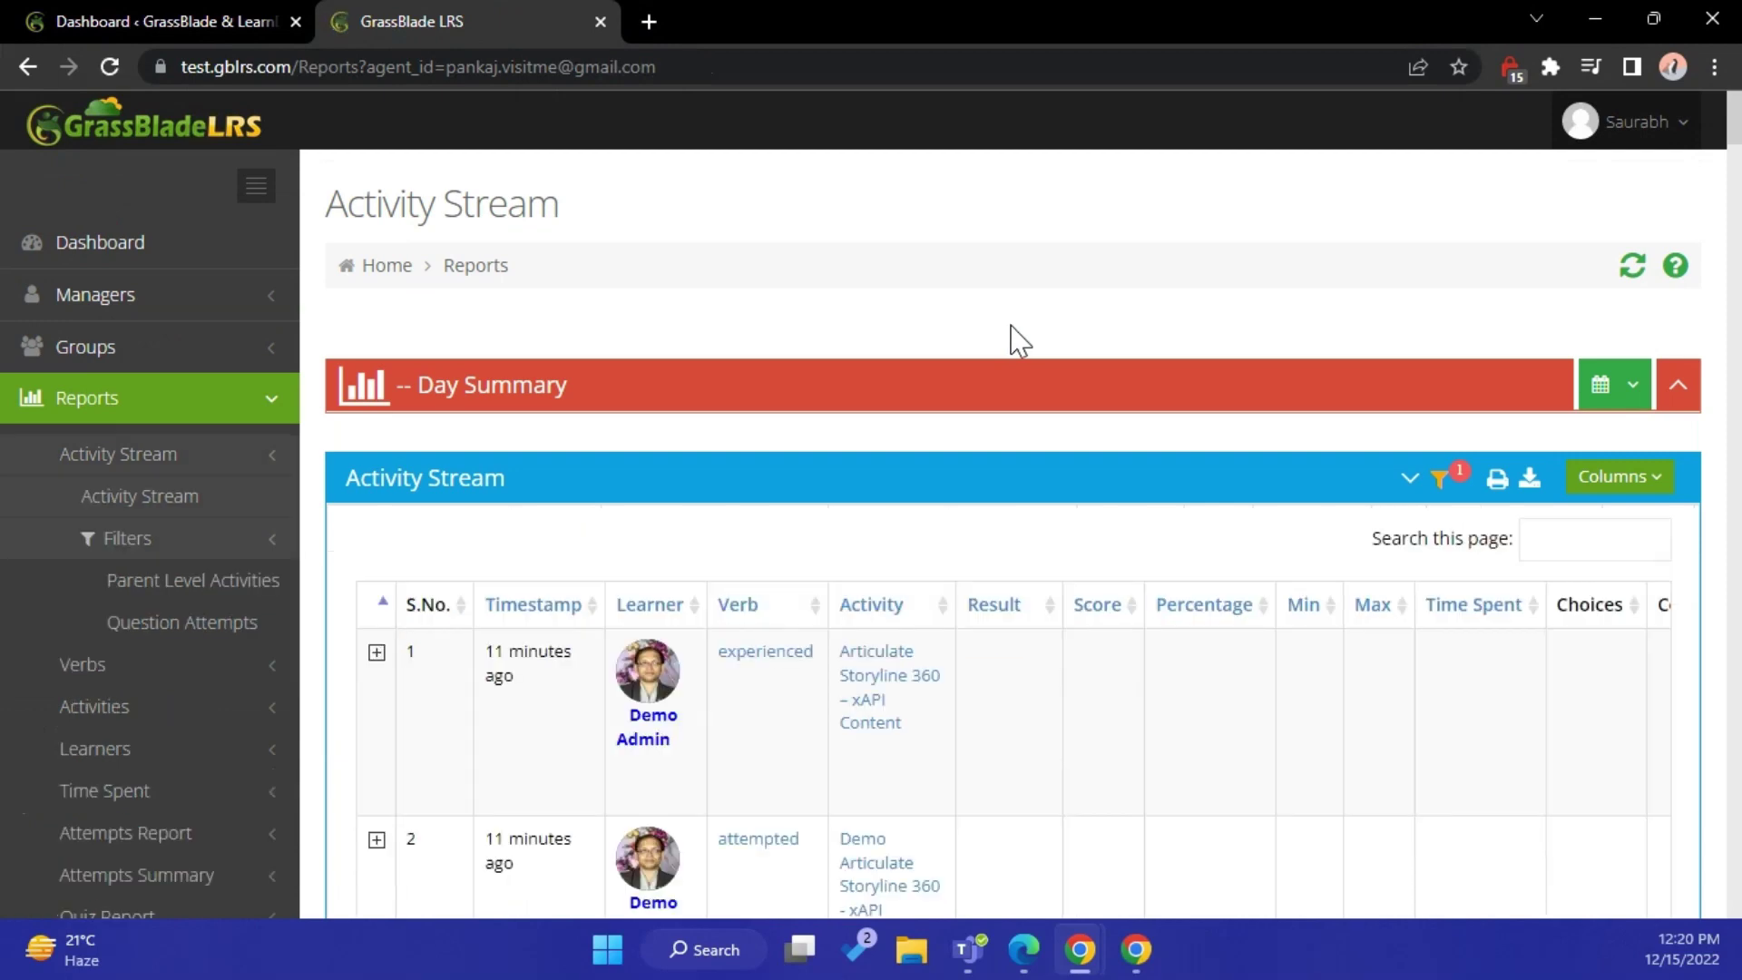
click(255, 188)
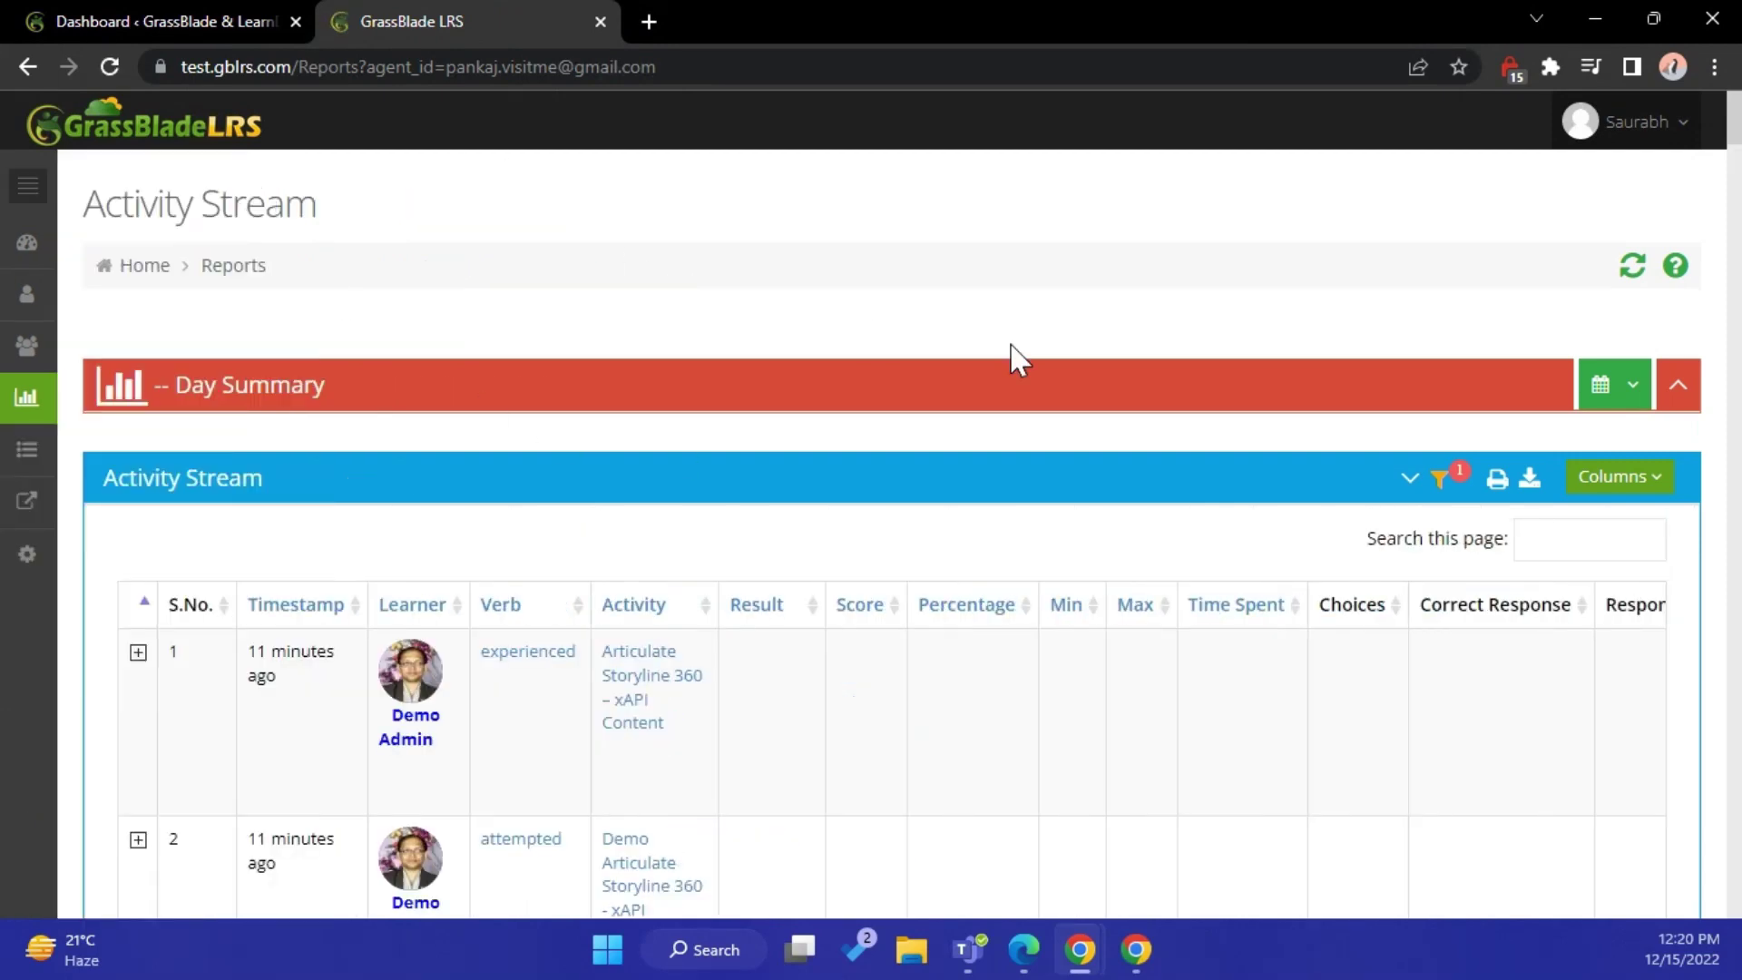
Examine Demo Admin's activity stream for the quiz attempts, question answers, scores, and video and lesson statements
scroll(1013, 359, down, 6)
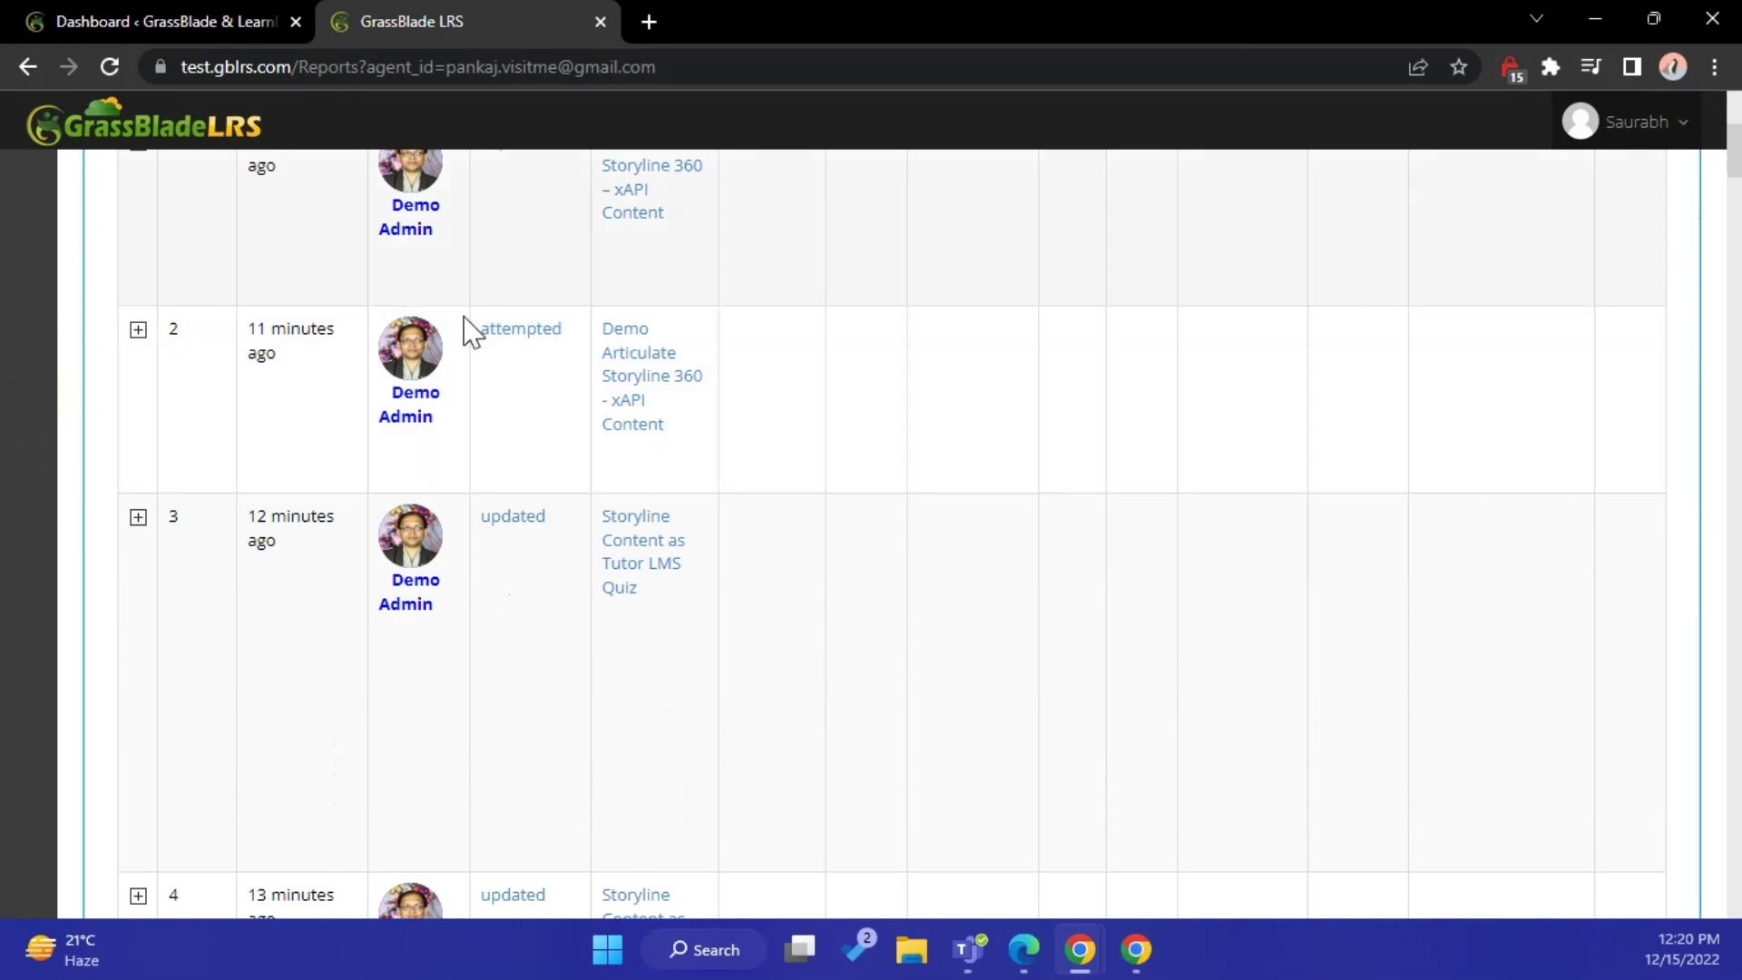
scroll(708, 610, down, 10)
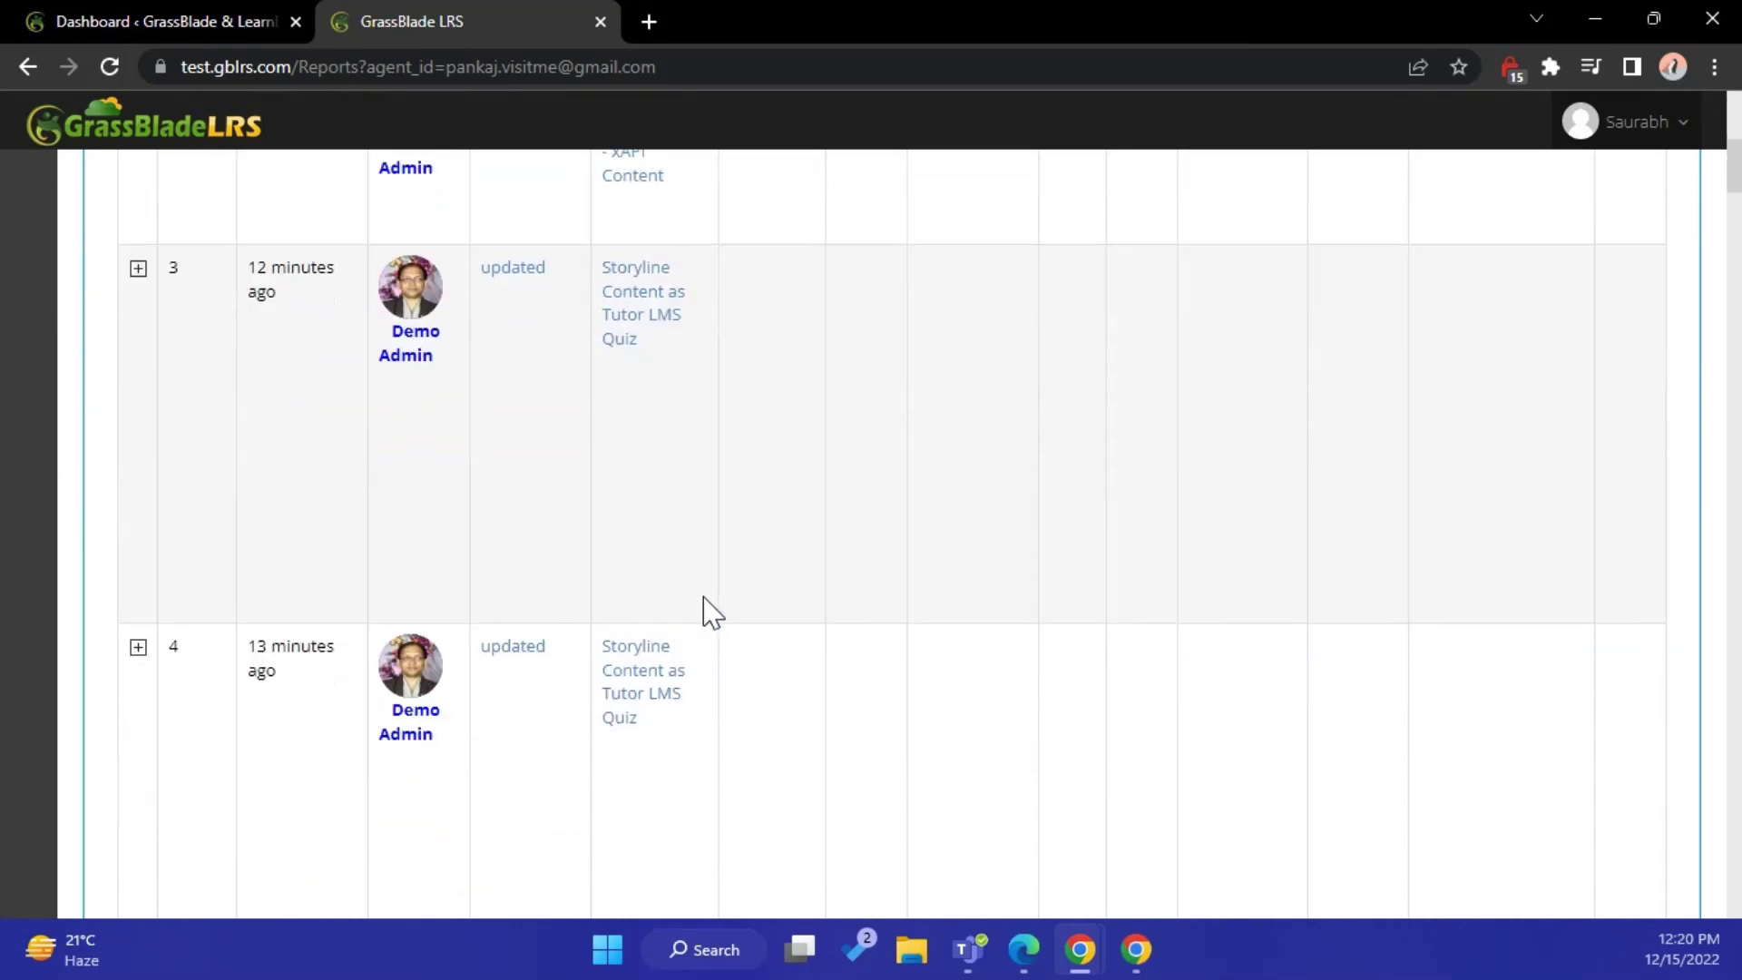
scroll(723, 609, down, 1)
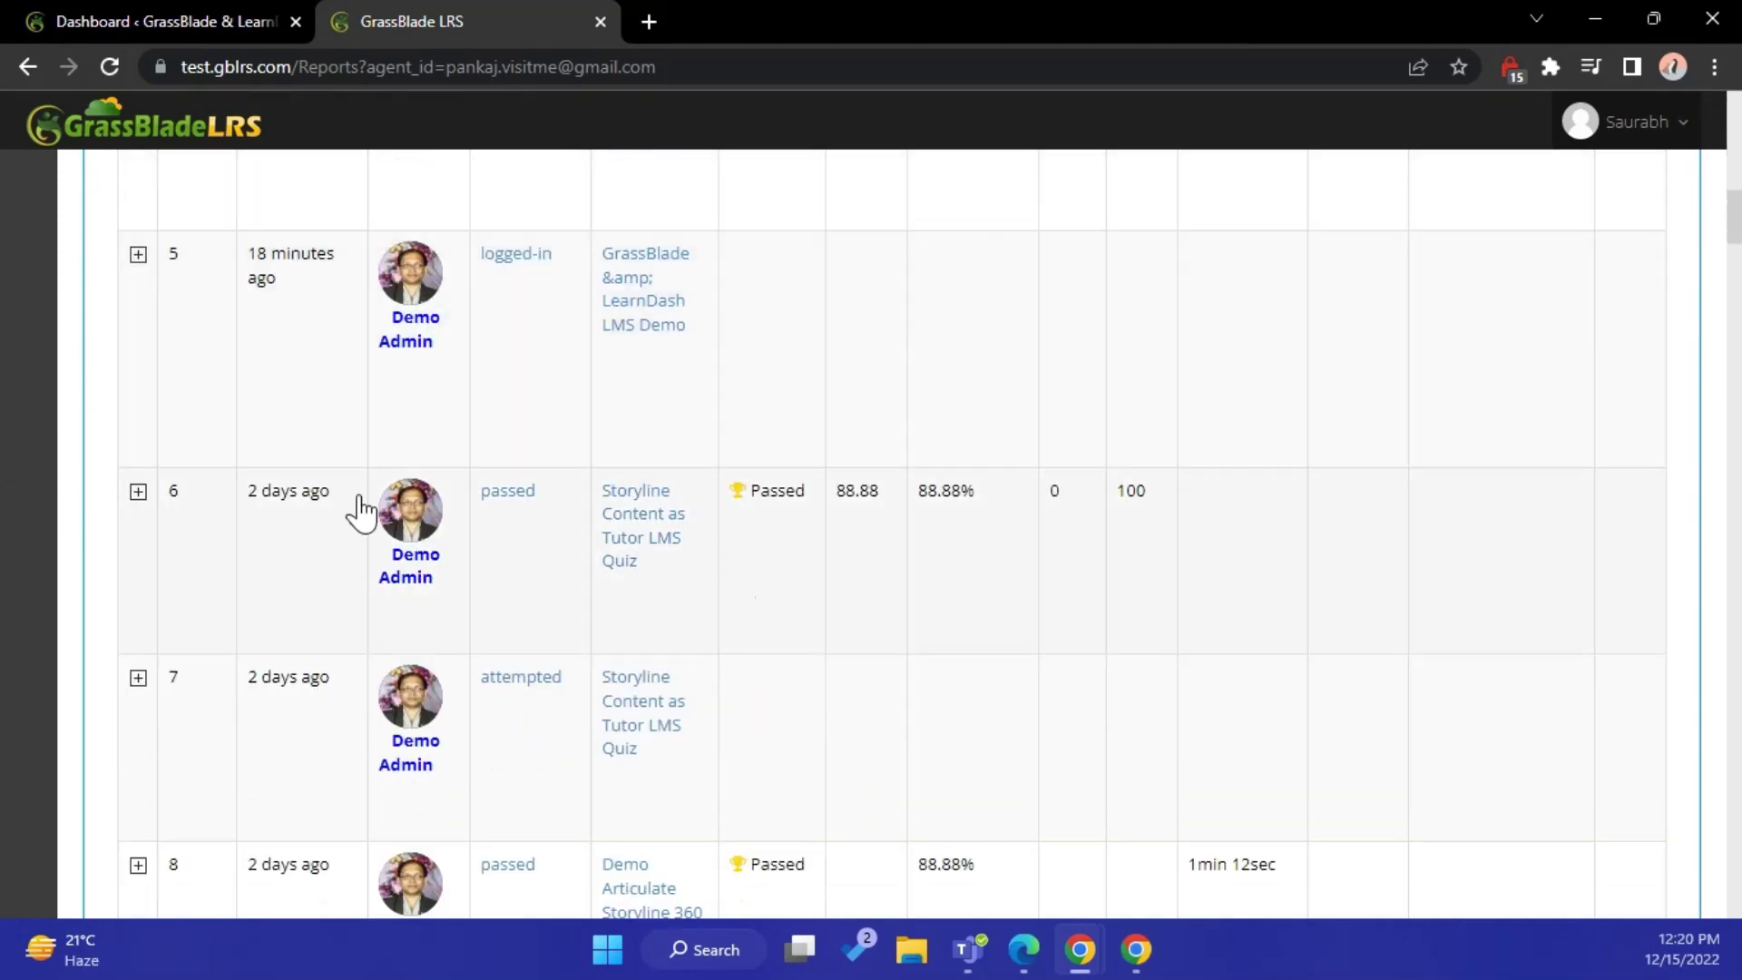
scroll(699, 521, down, 3)
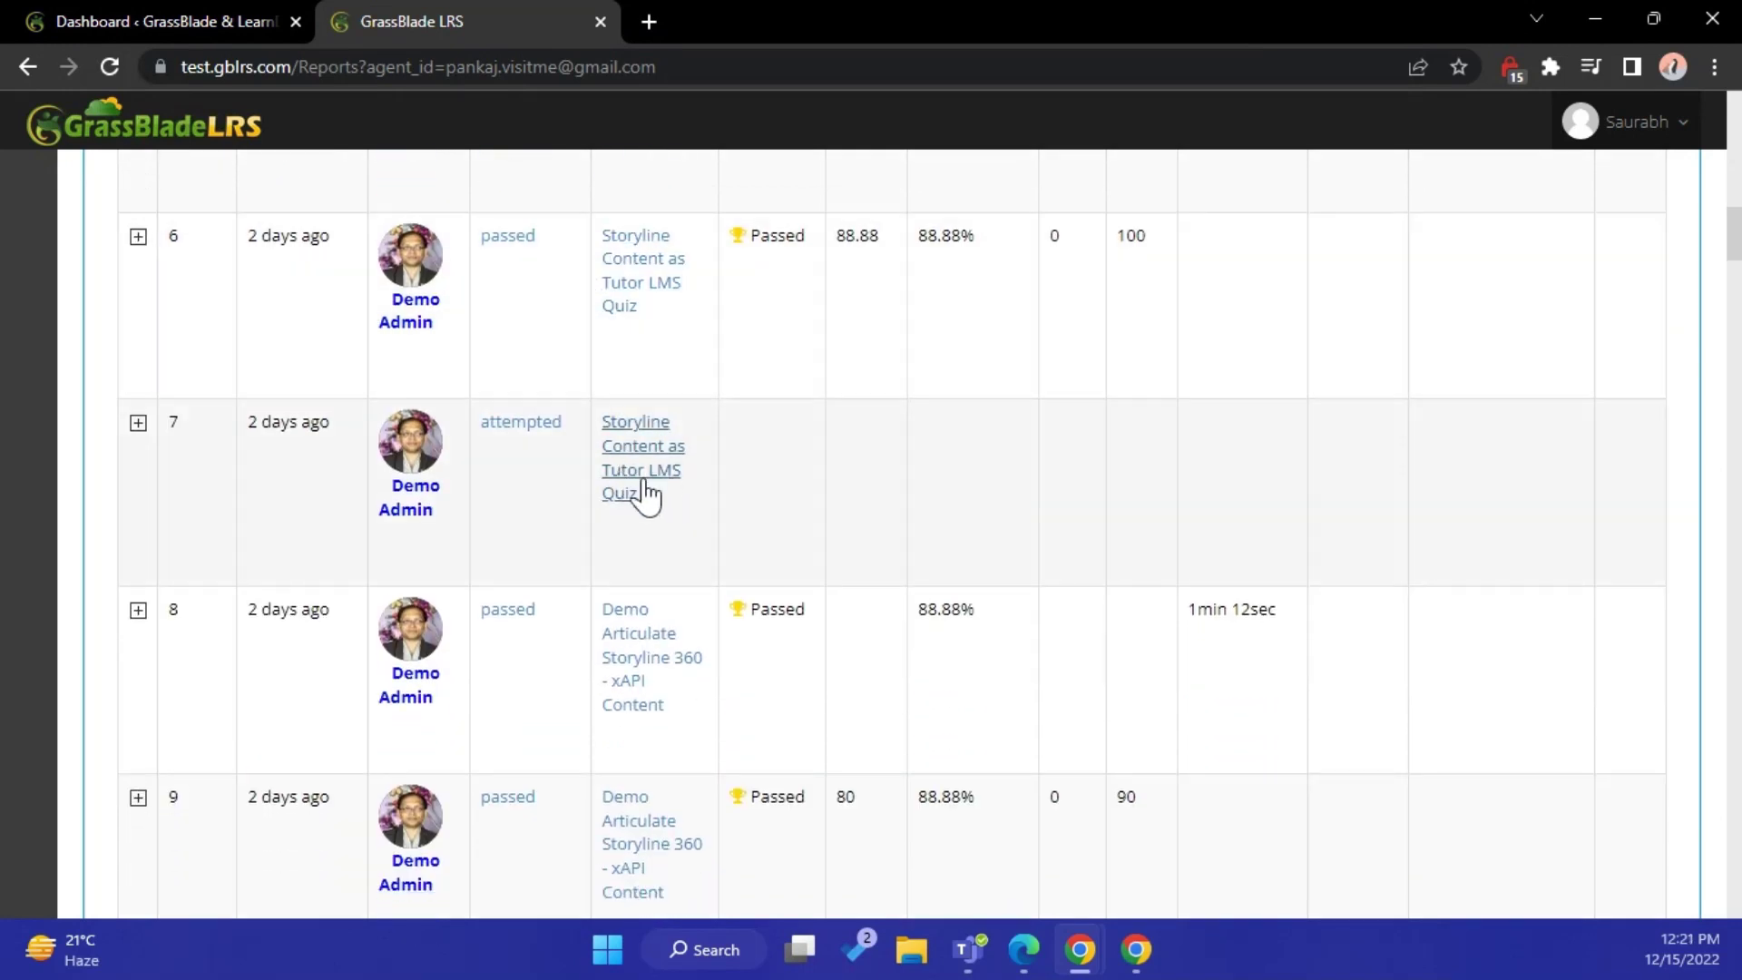
scroll(661, 704, down, 3)
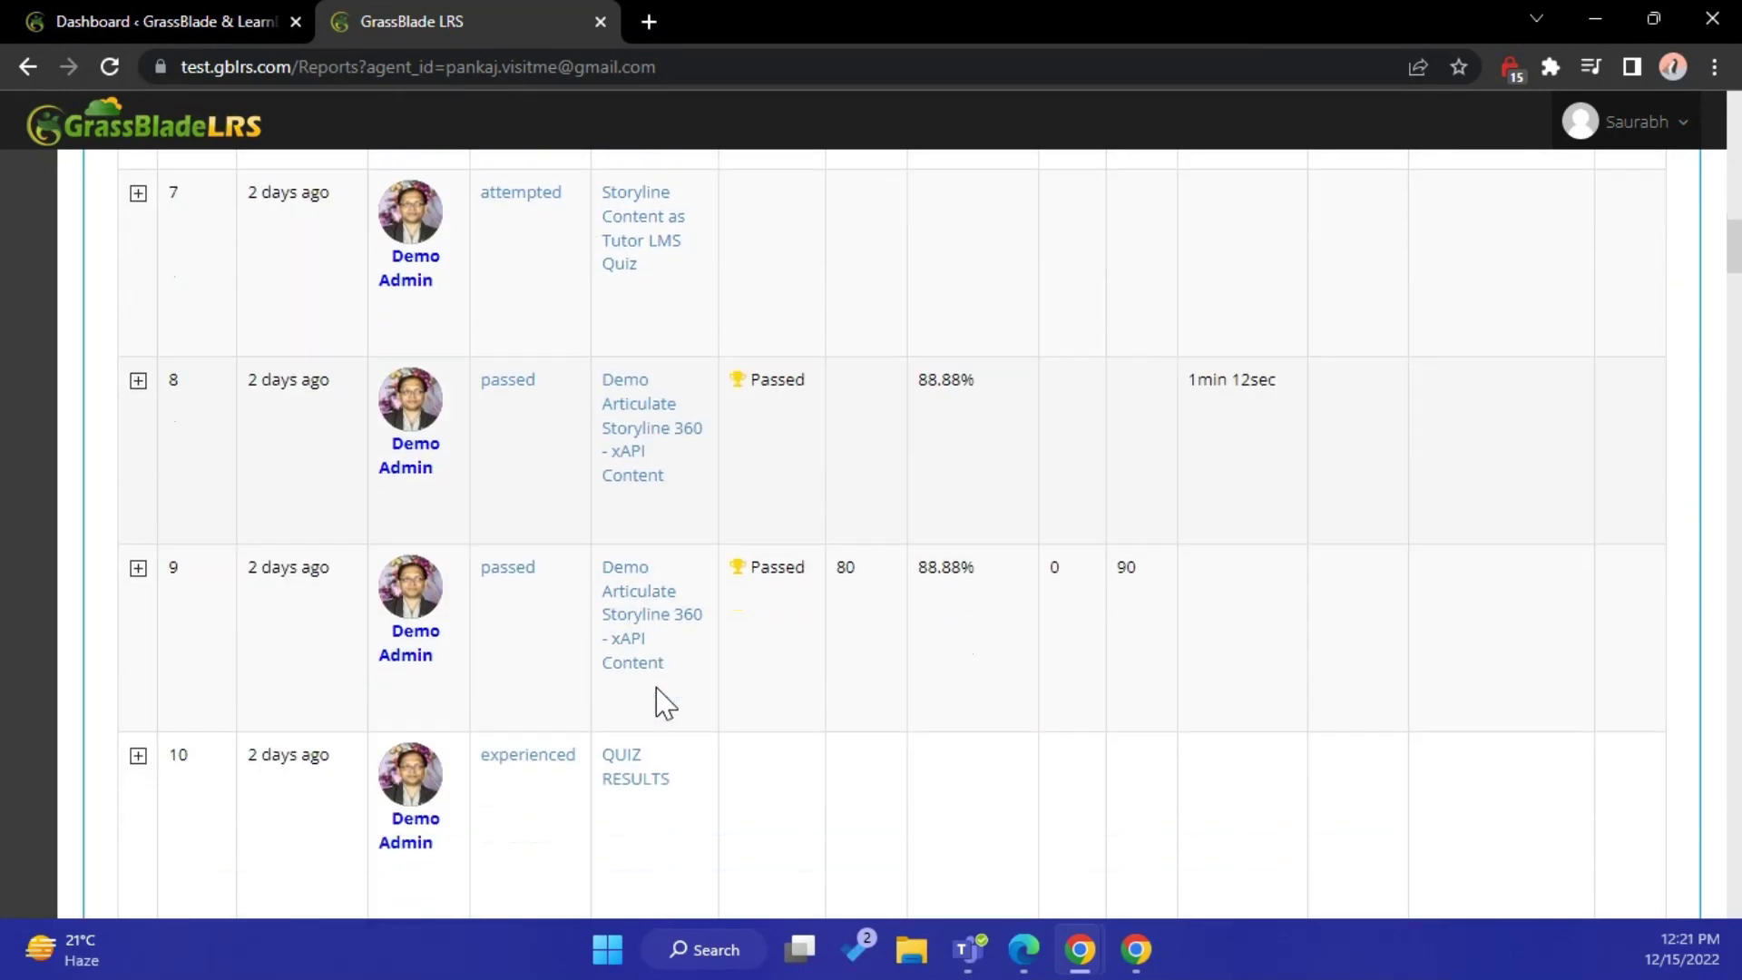
scroll(645, 585, down, 5)
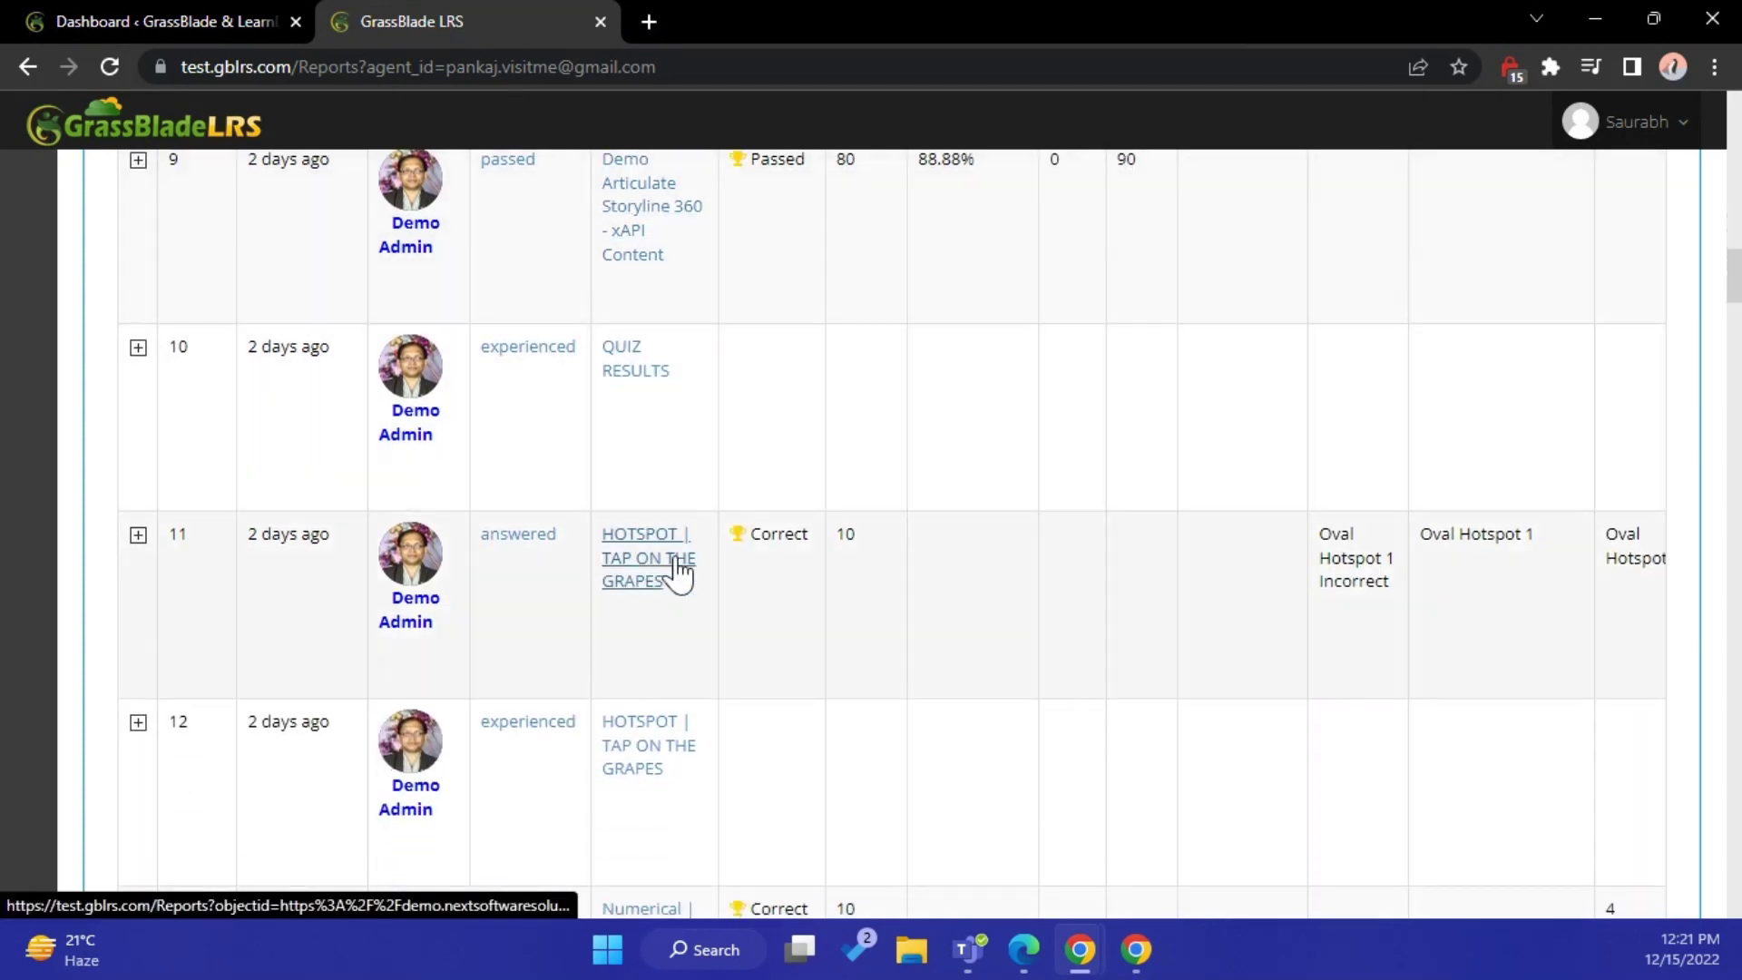
scroll(685, 615, down, 2)
scroll(699, 617, down, 3)
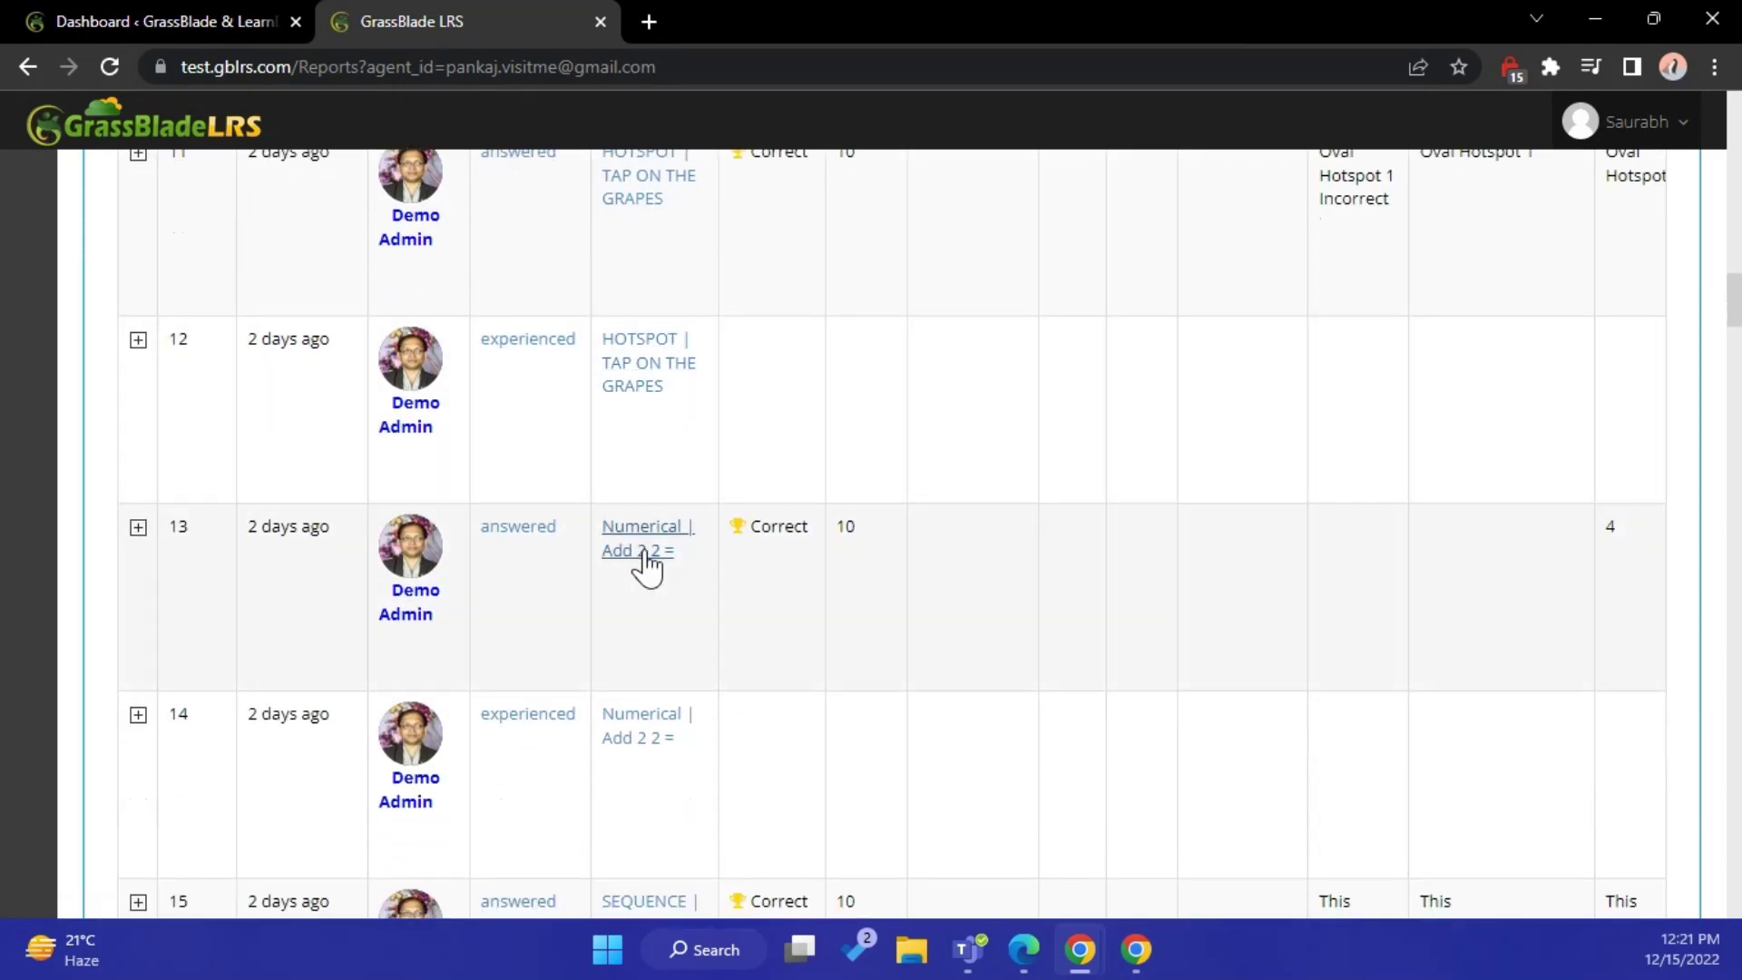
scroll(653, 704, down, 3)
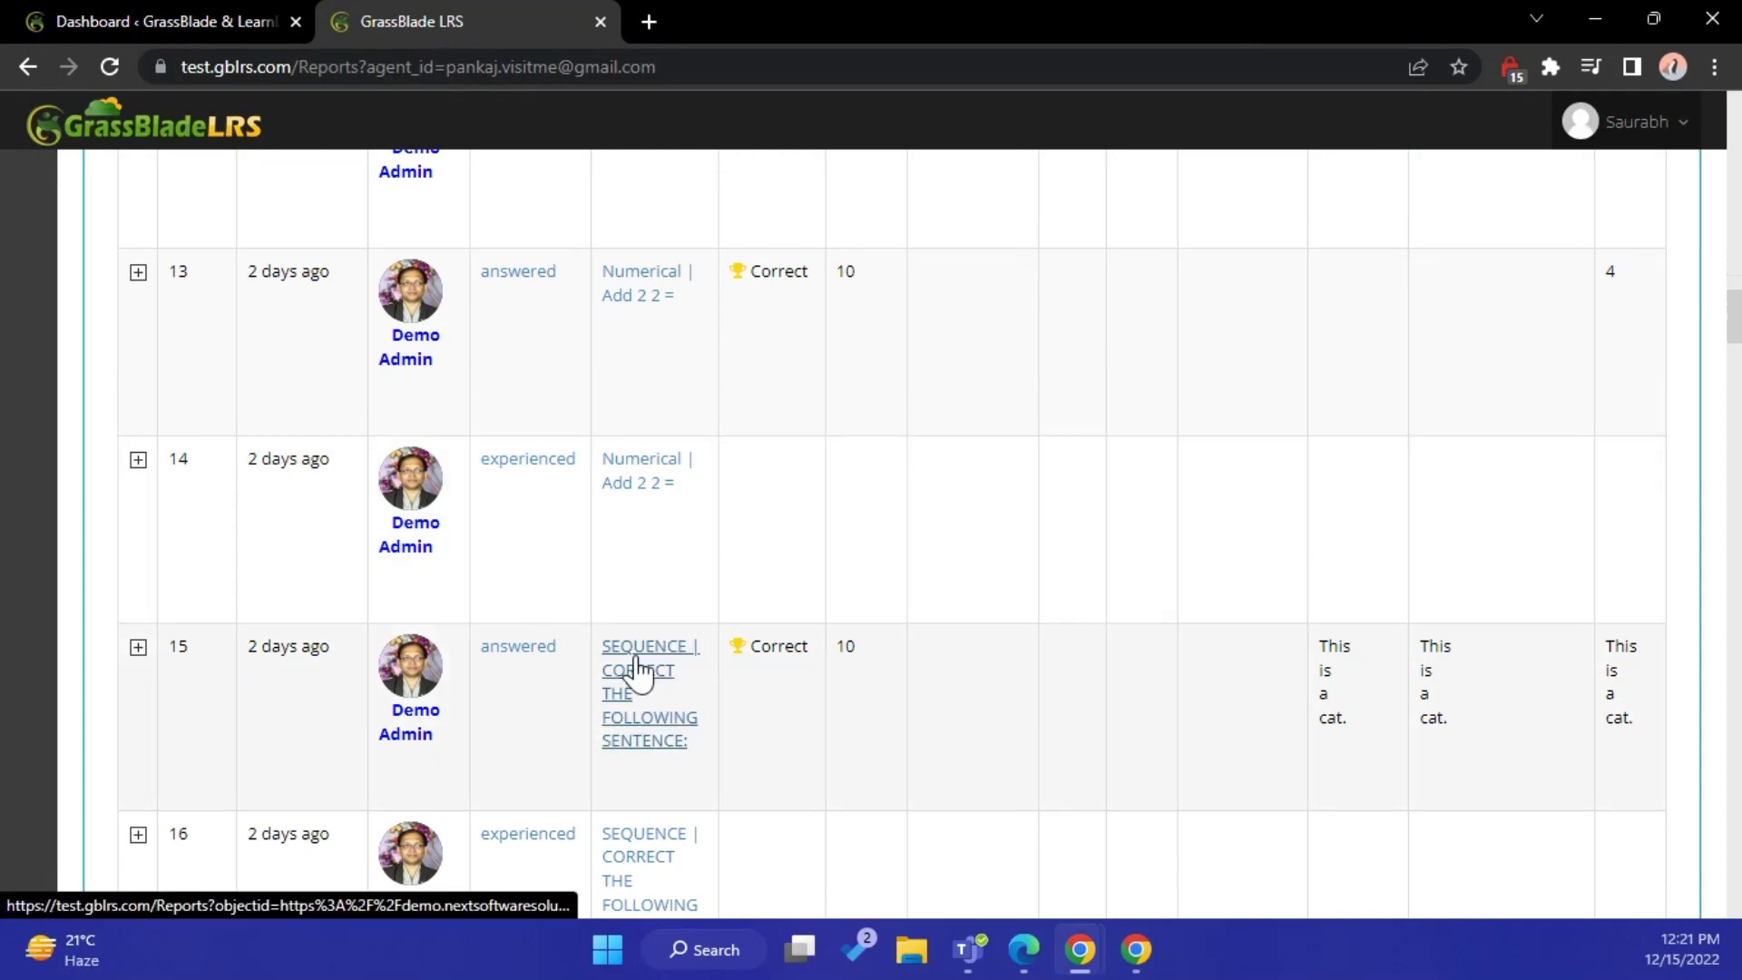
scroll(661, 668, down, 10)
scroll(685, 649, down, 10)
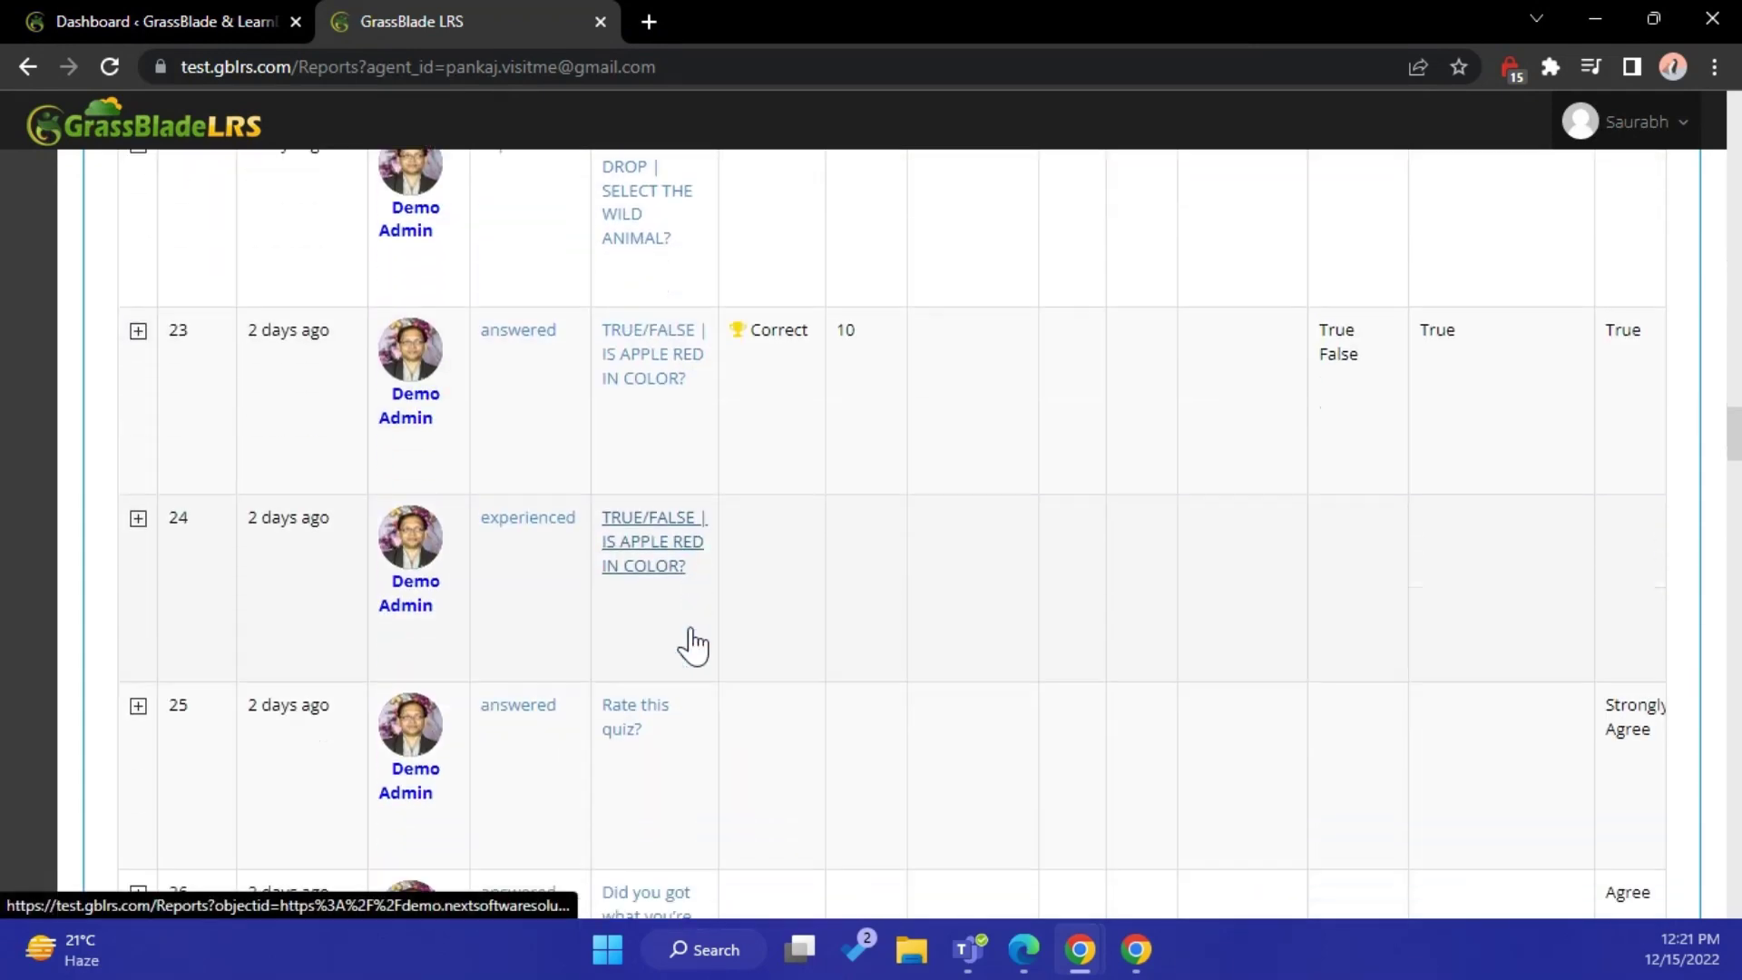
scroll(692, 646, down, 10)
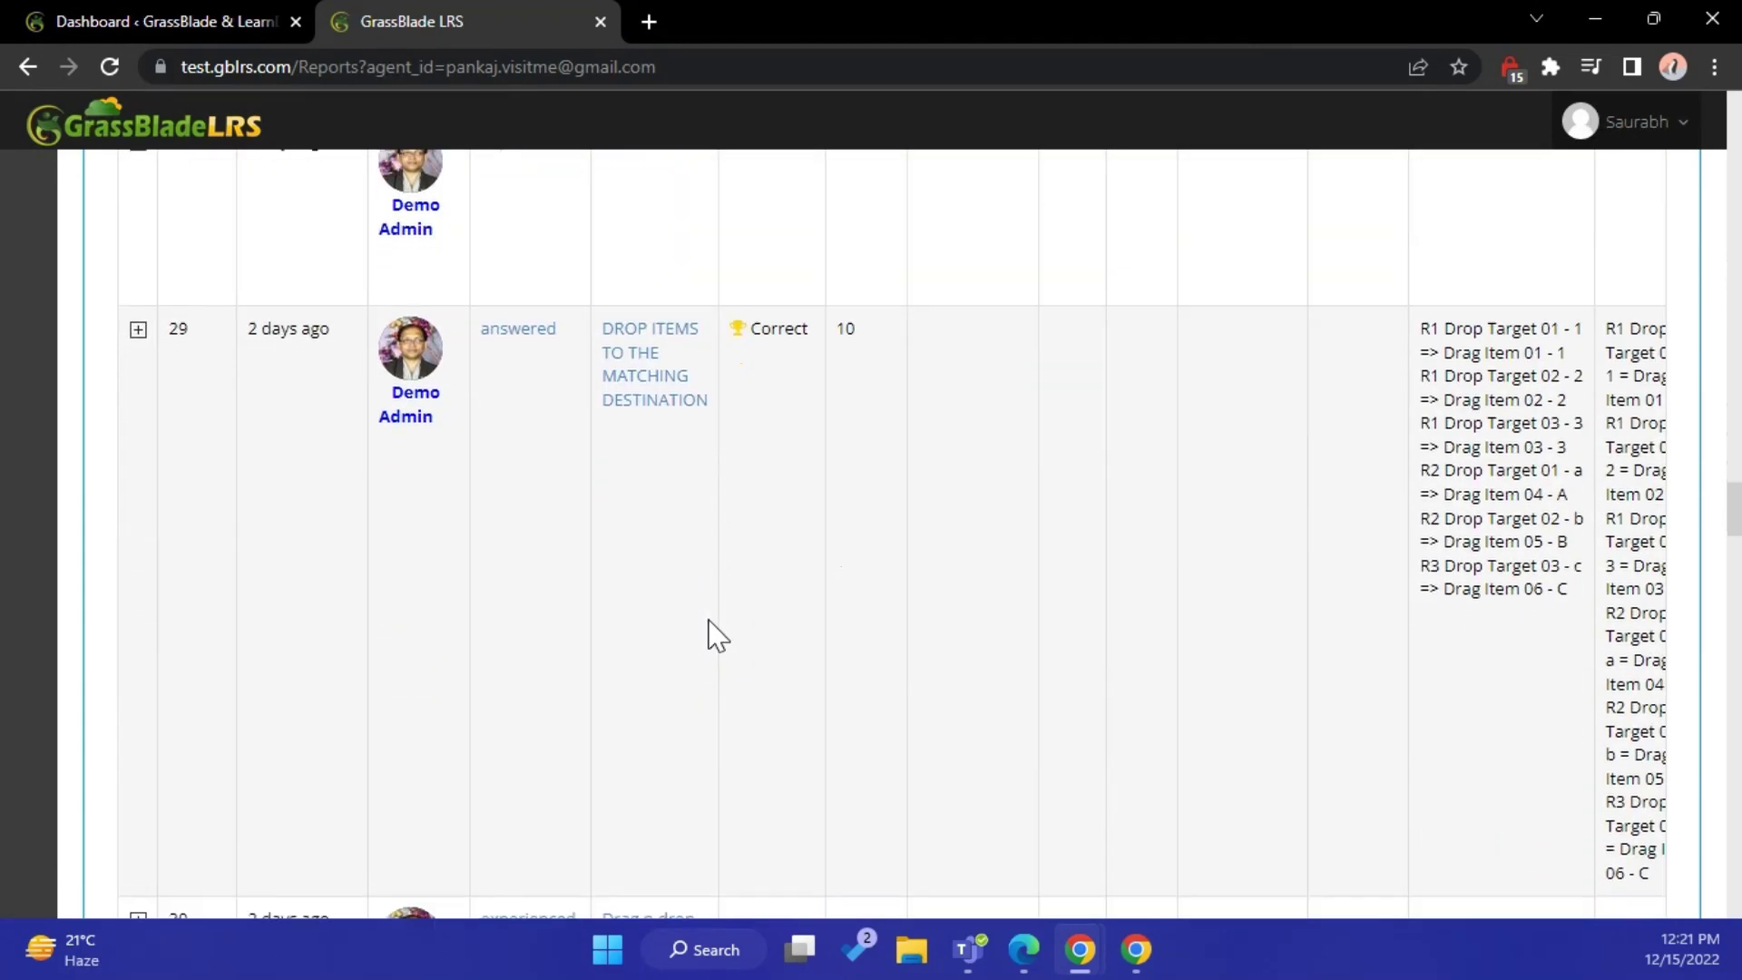
scroll(799, 635, down, 8)
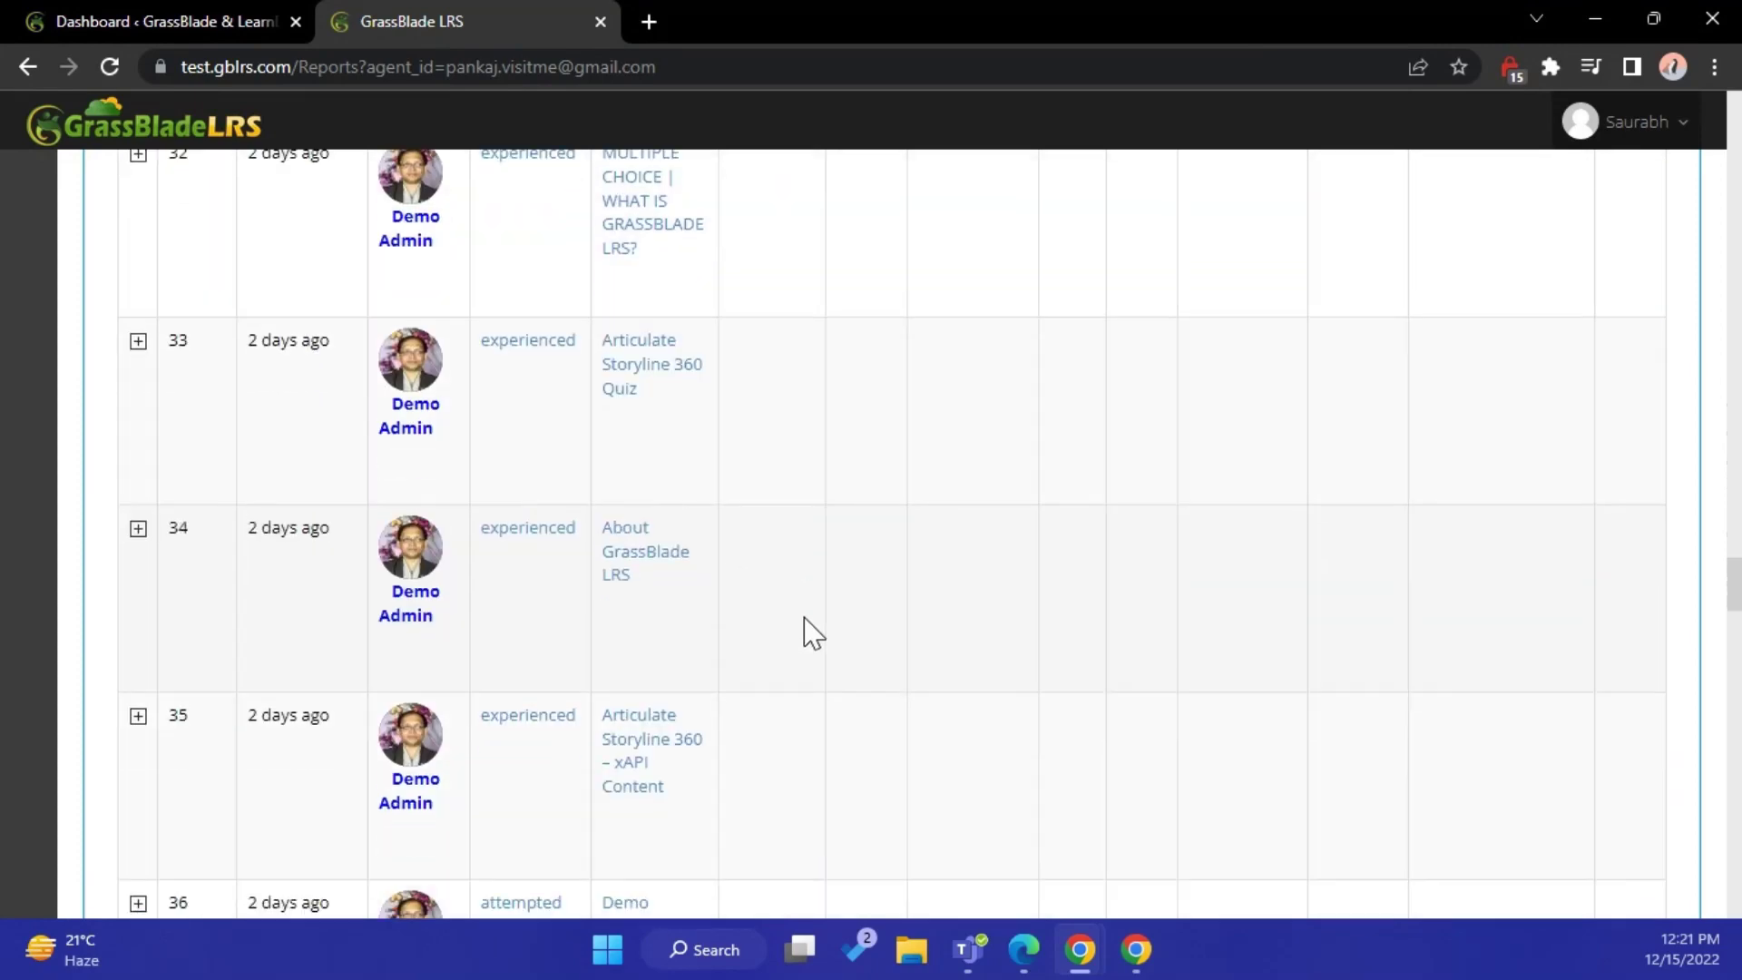
scroll(733, 581, down, 8)
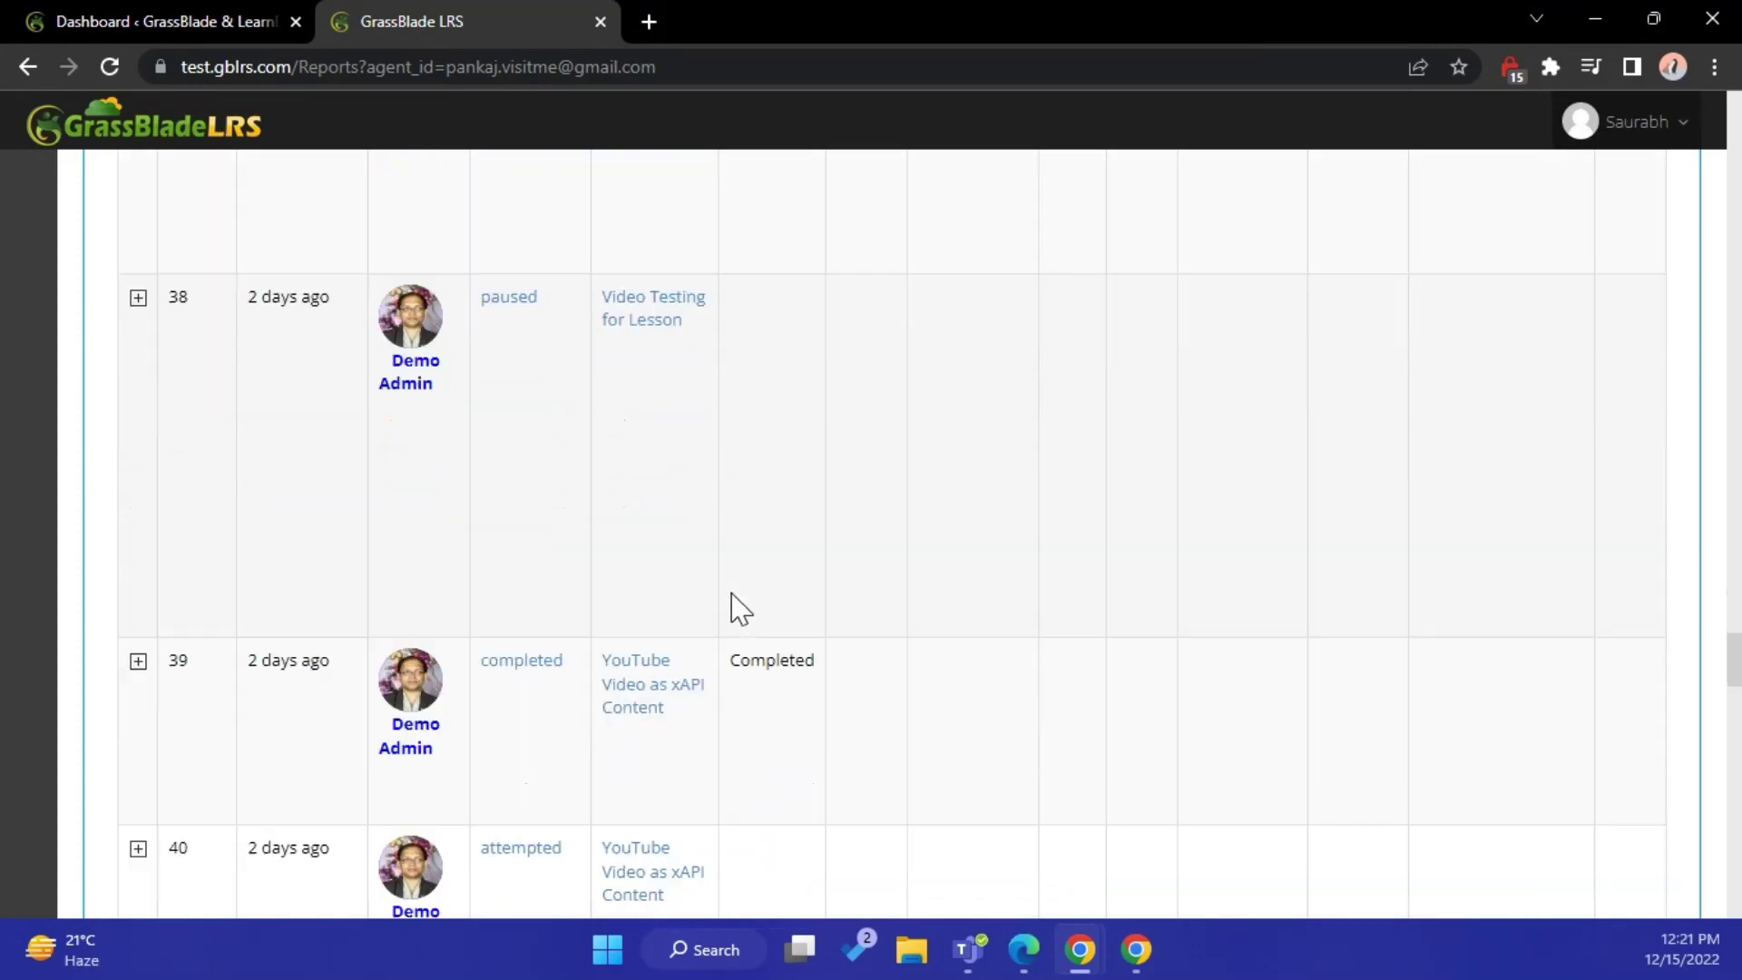
scroll(635, 517, up, 3)
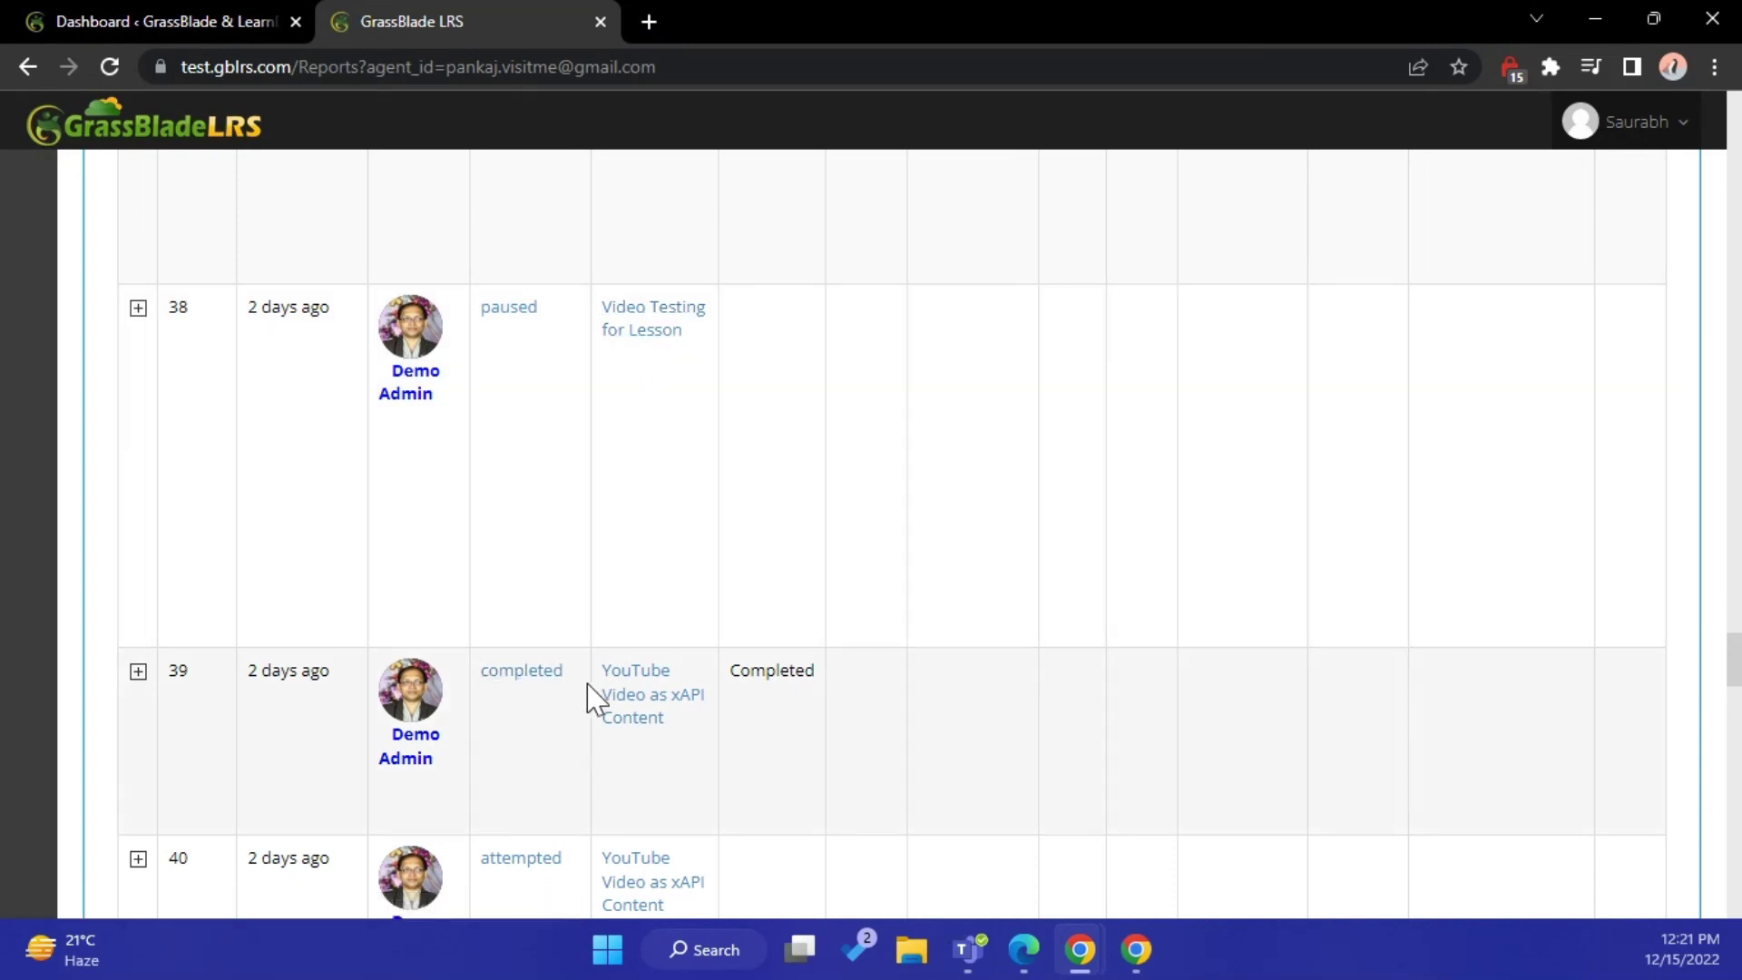
scroll(594, 699, down, 4)
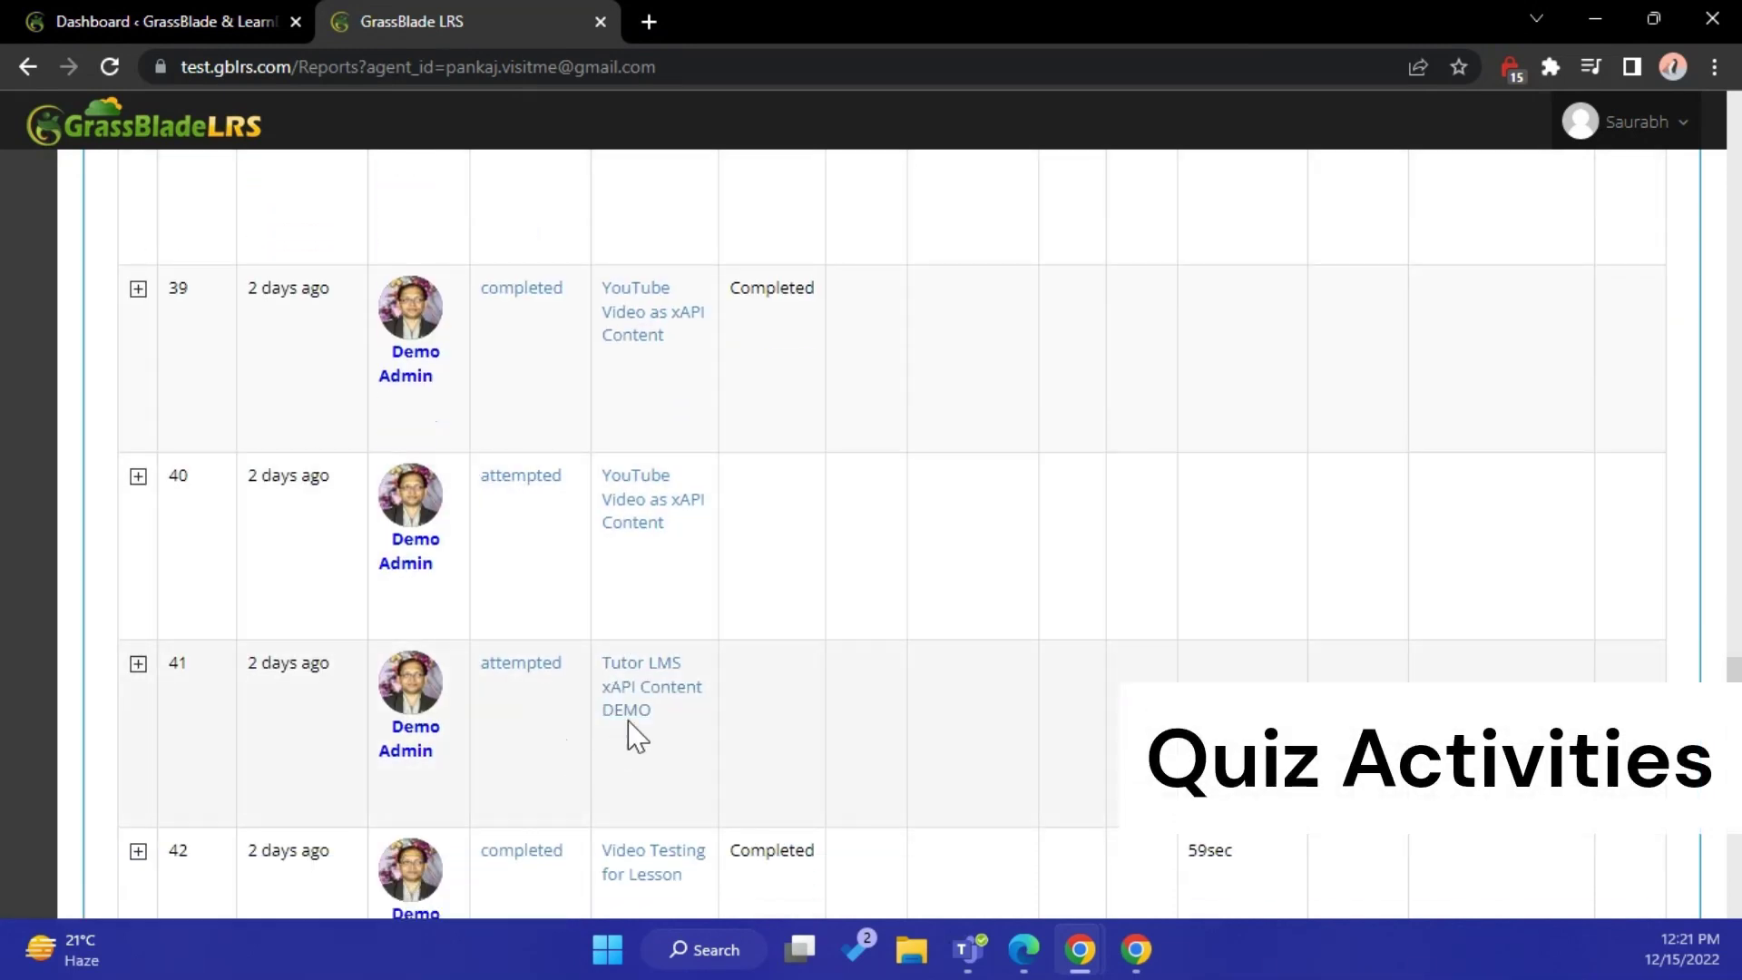
scroll(632, 737, up, 7)
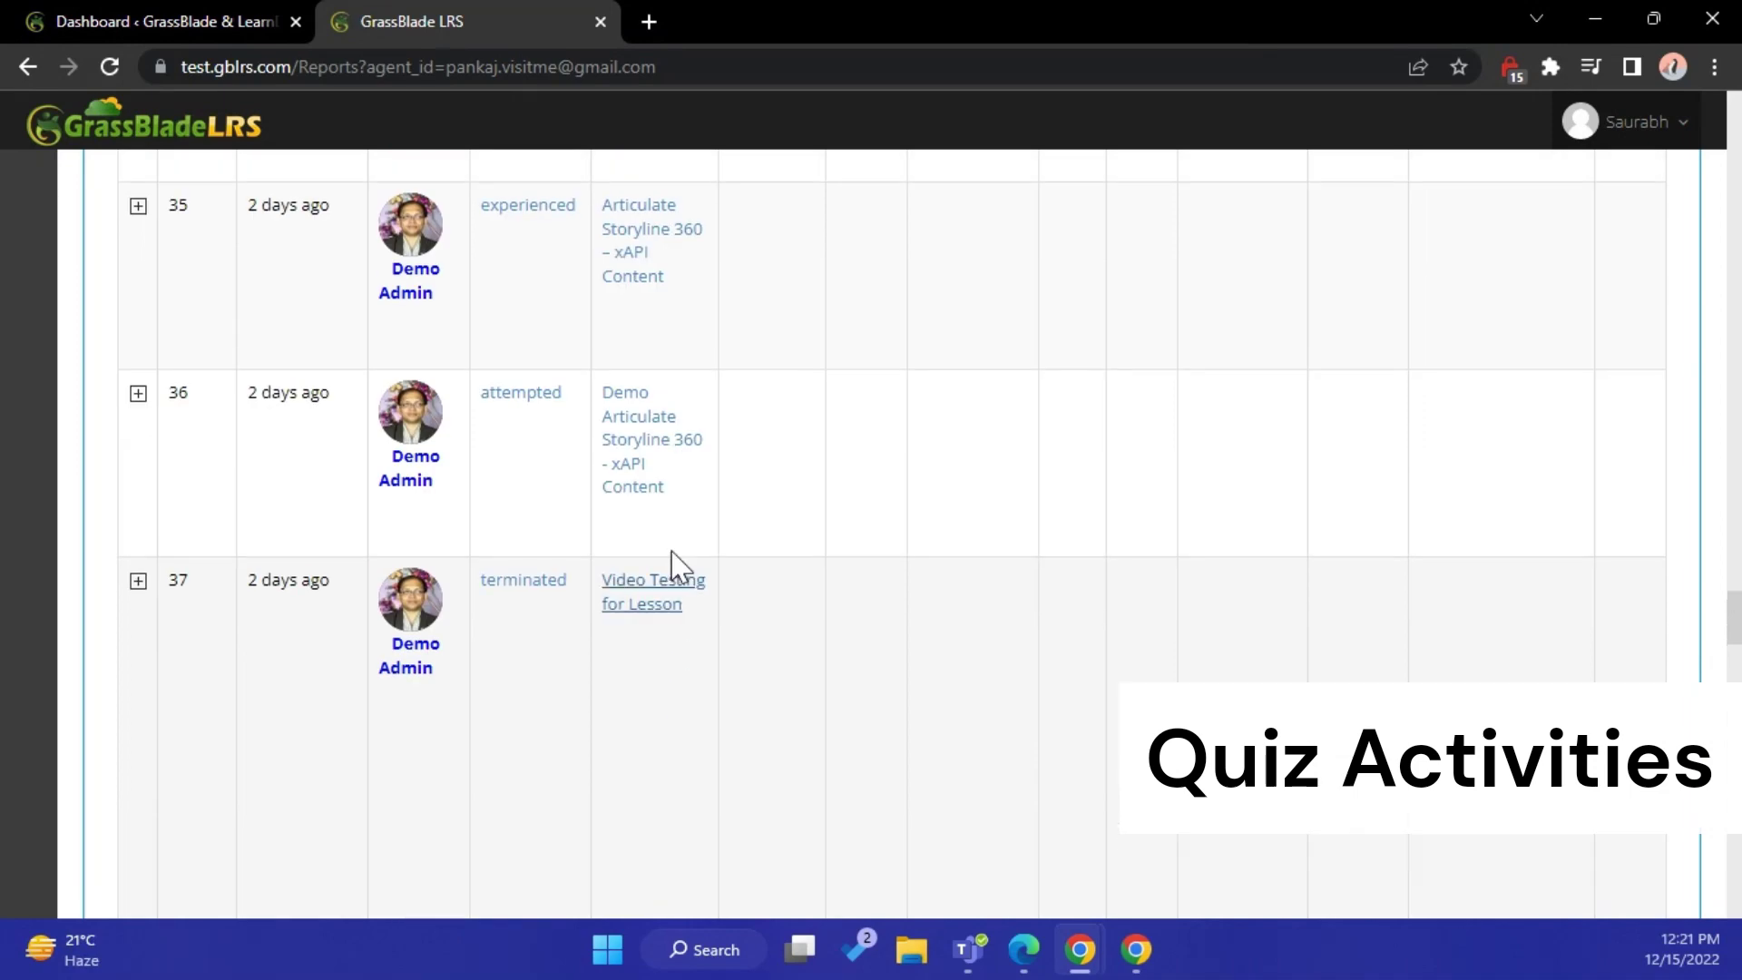
scroll(635, 490, up, 3)
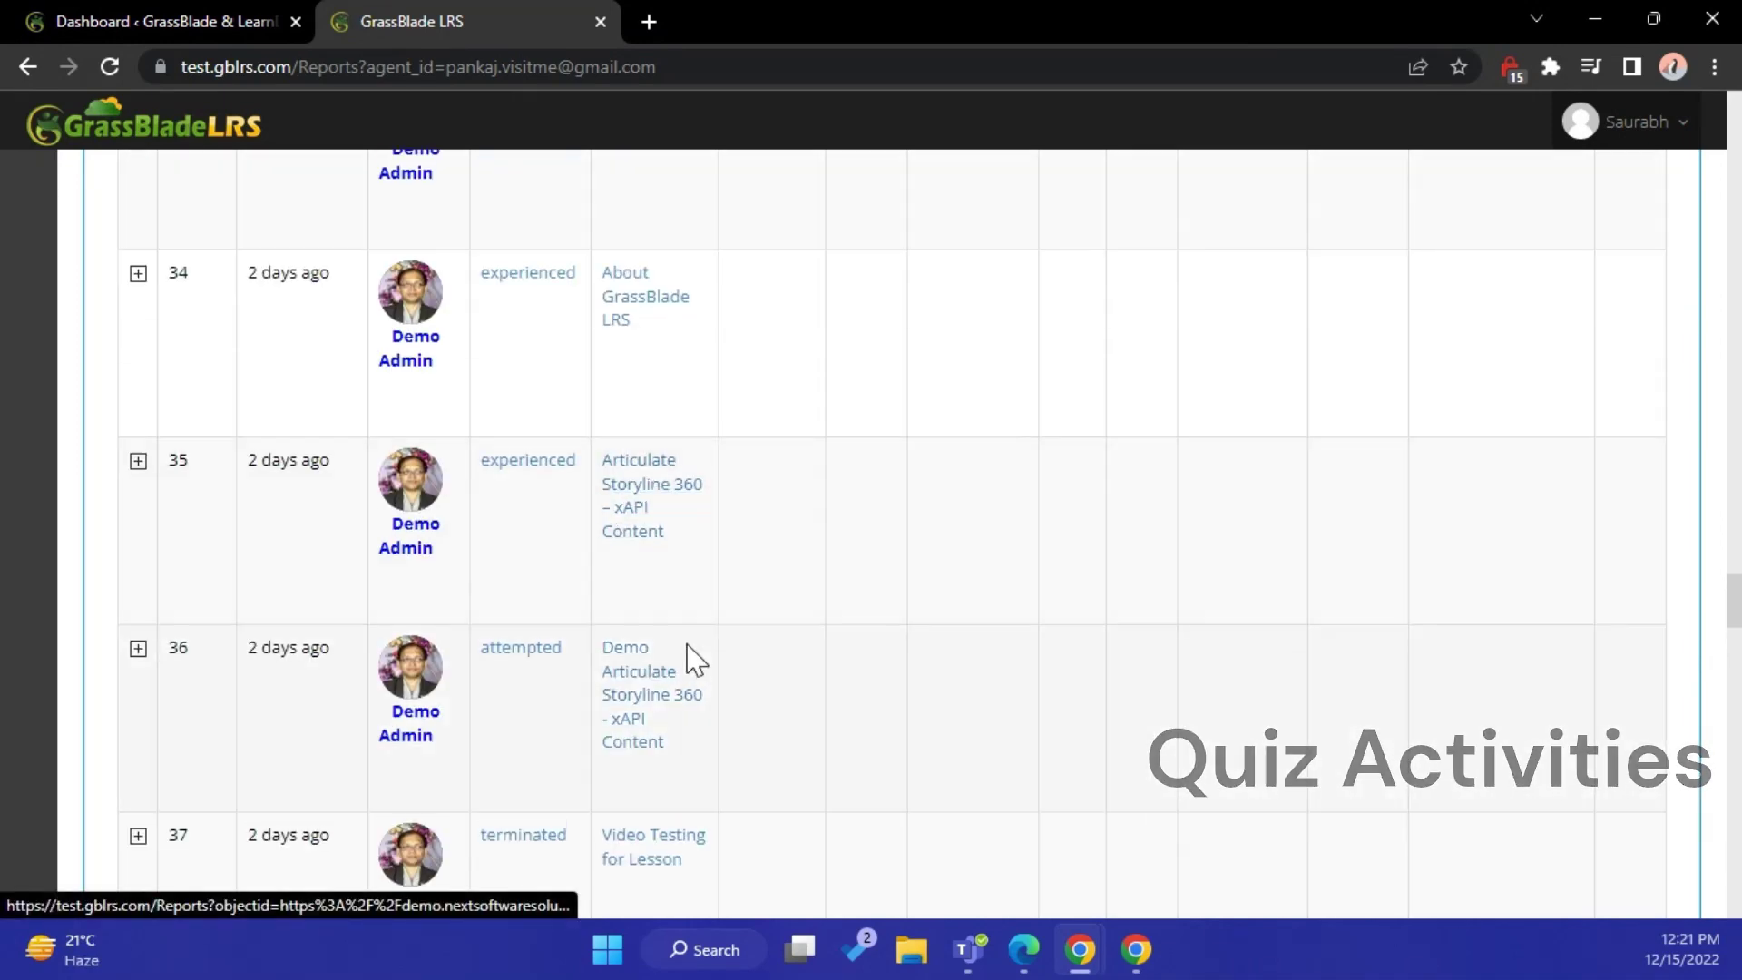
Open the Video Testing for Lesson activity from its paused statement in a new browser tab and switch to that tab
scroll(689, 654, down, 8)
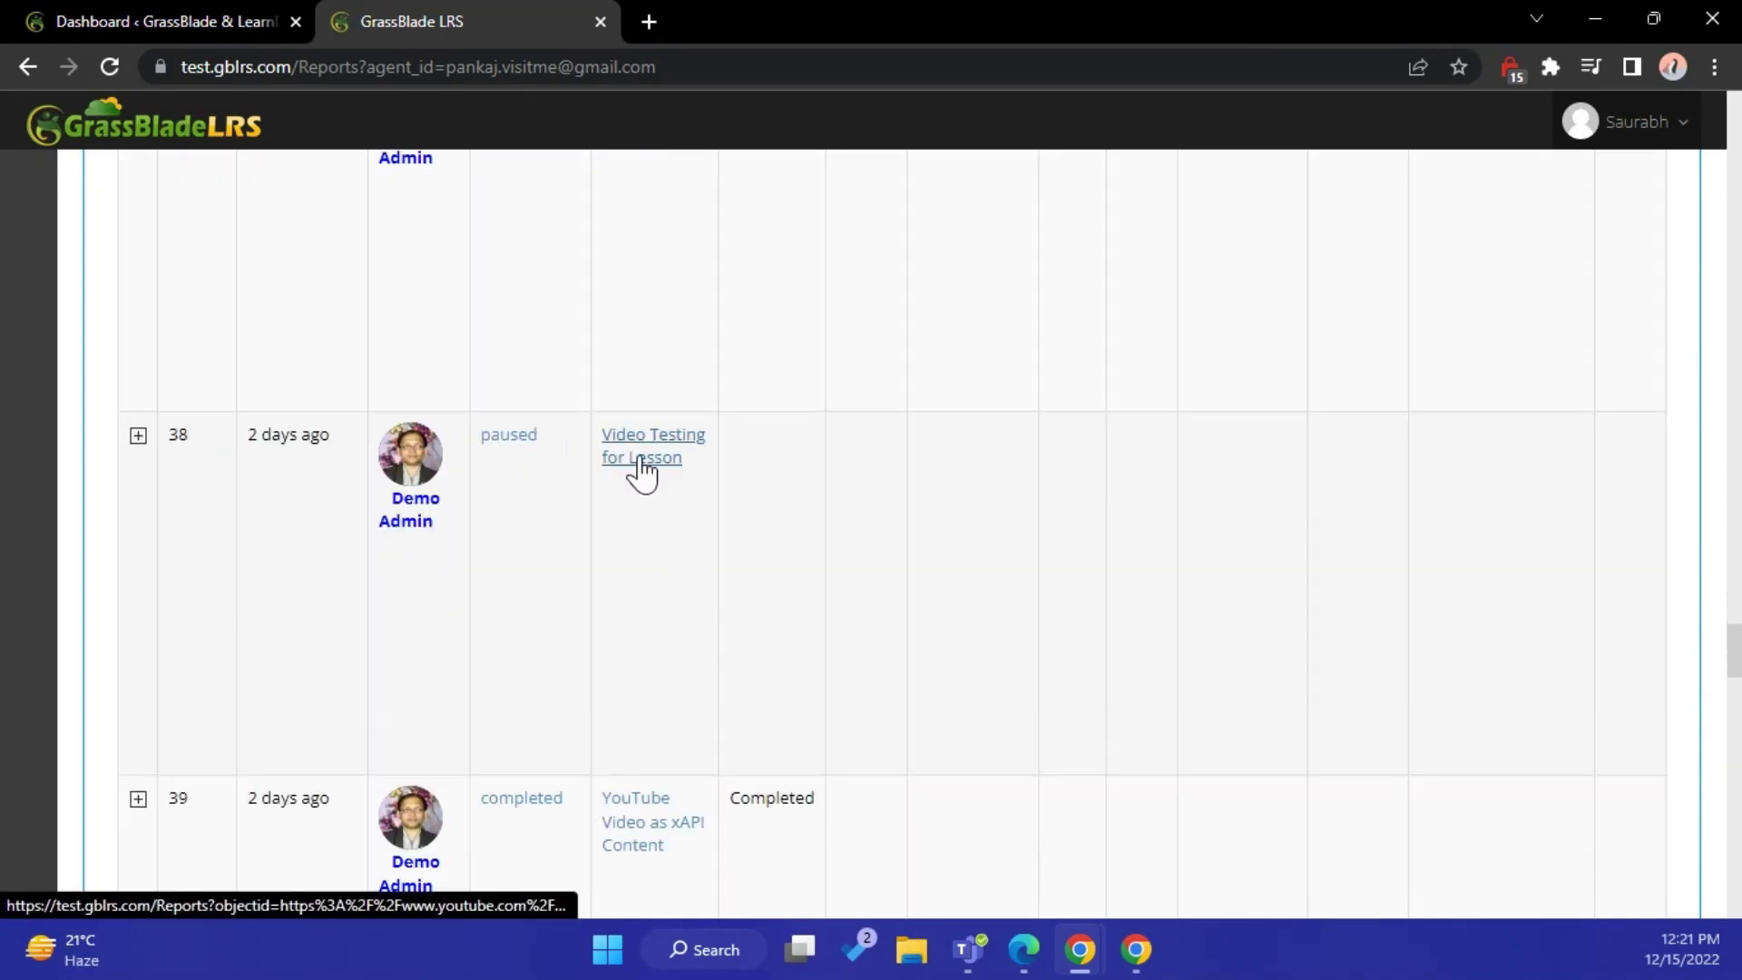
scroll(650, 531, down, 1)
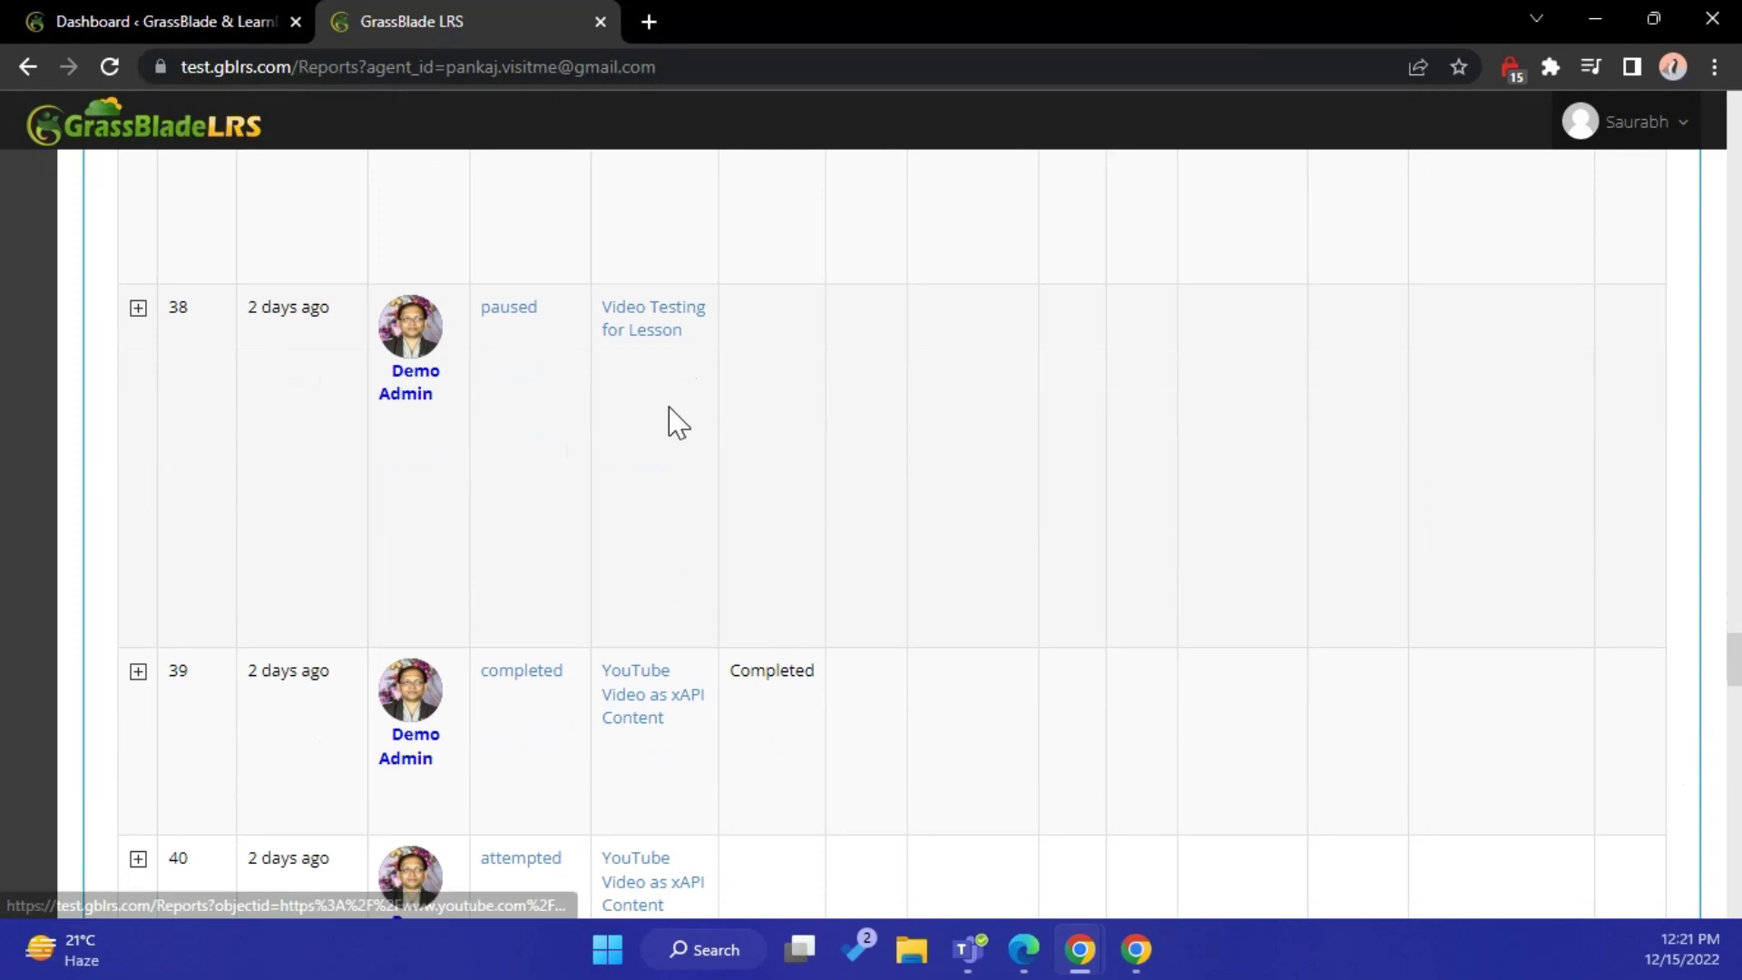
right_click(663, 327)
click(698, 342)
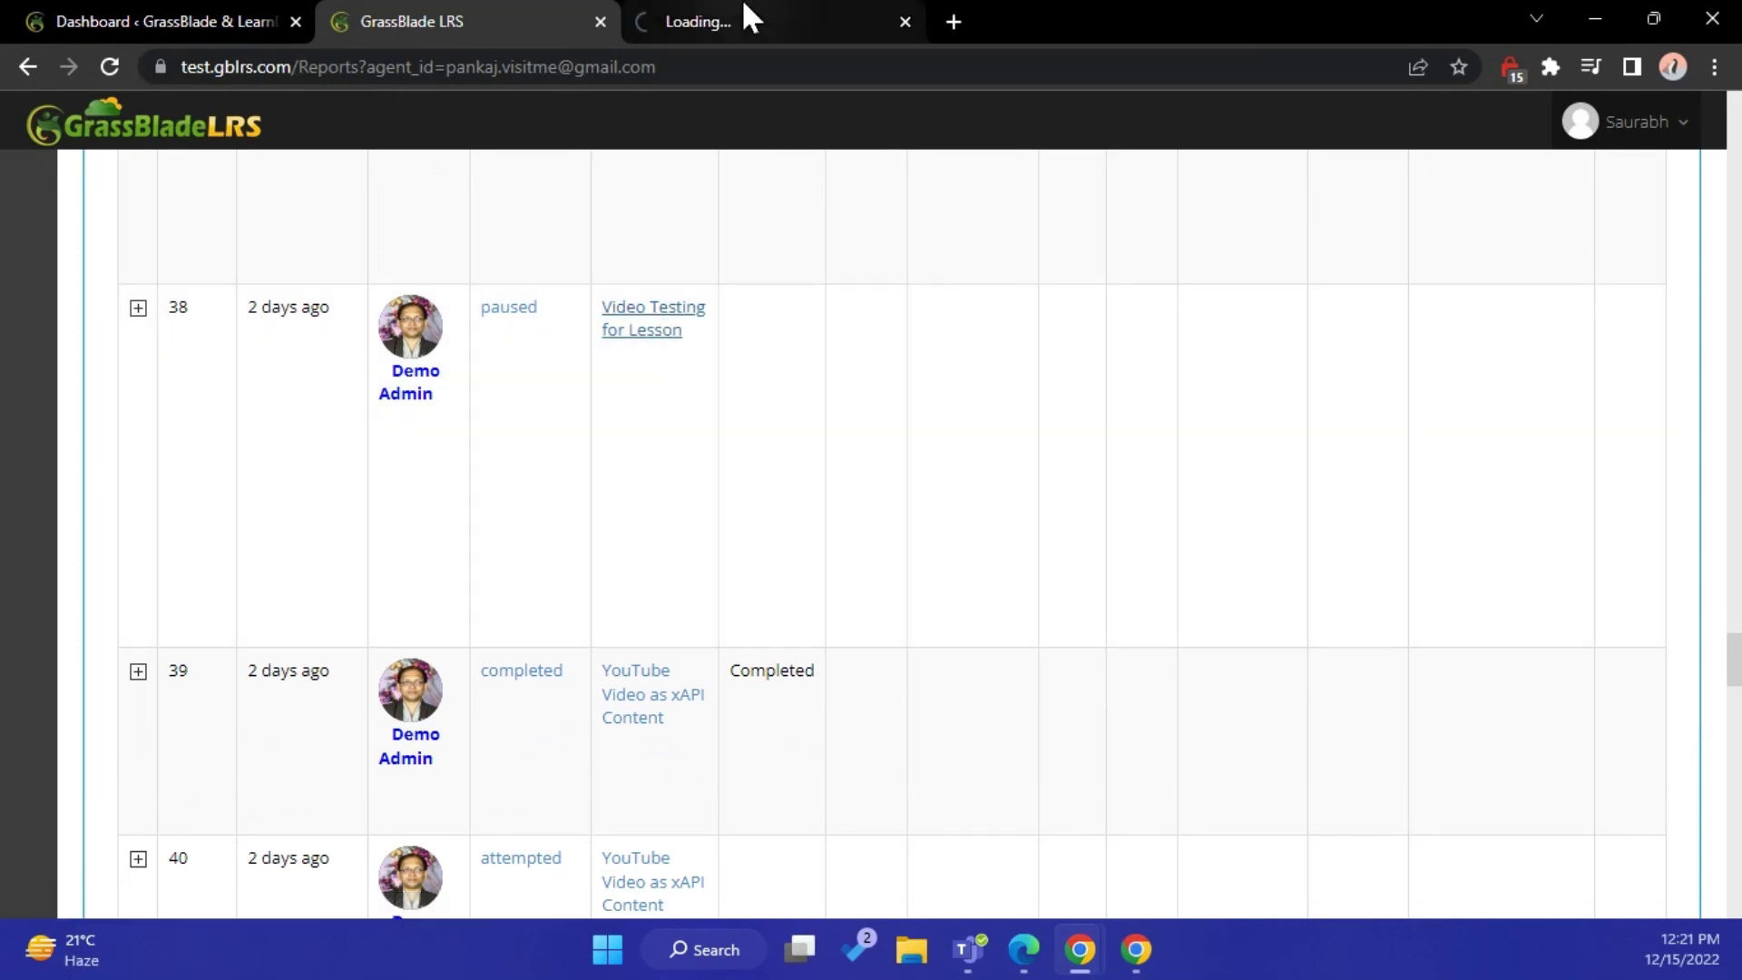
click(748, 16)
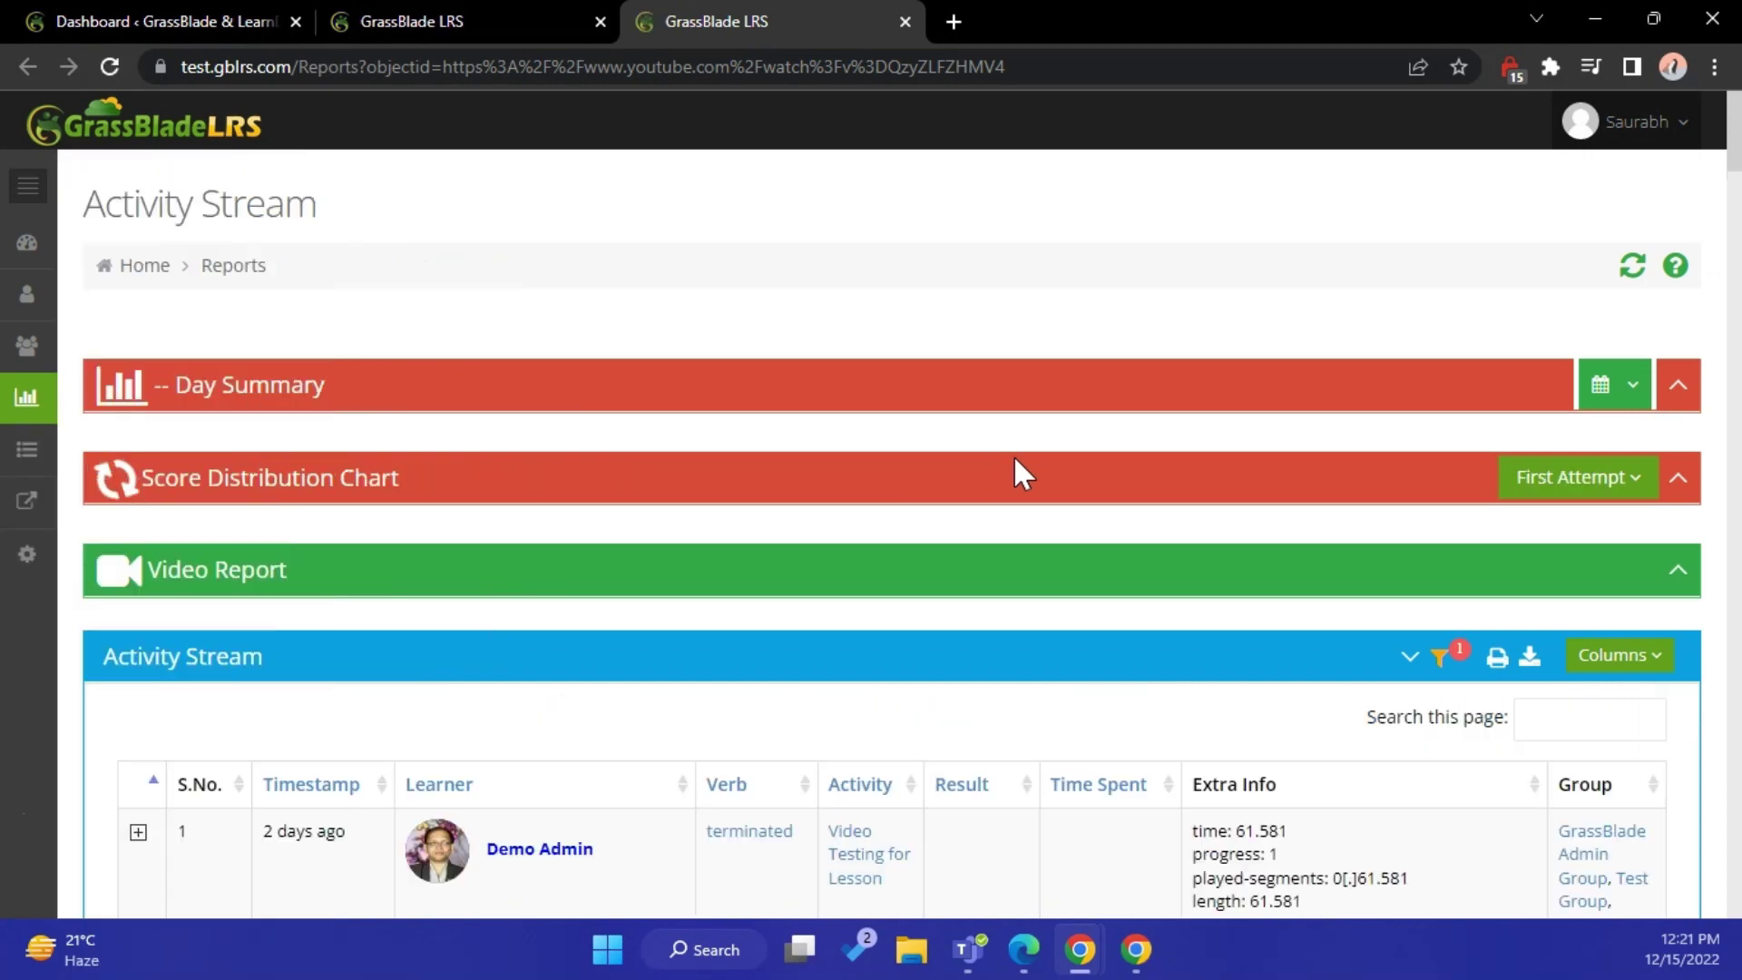
Examine the video report's summary figures and view heatmap, plus the played segments in the Video Testing for Lesson statements
scroll(1016, 463, down, 5)
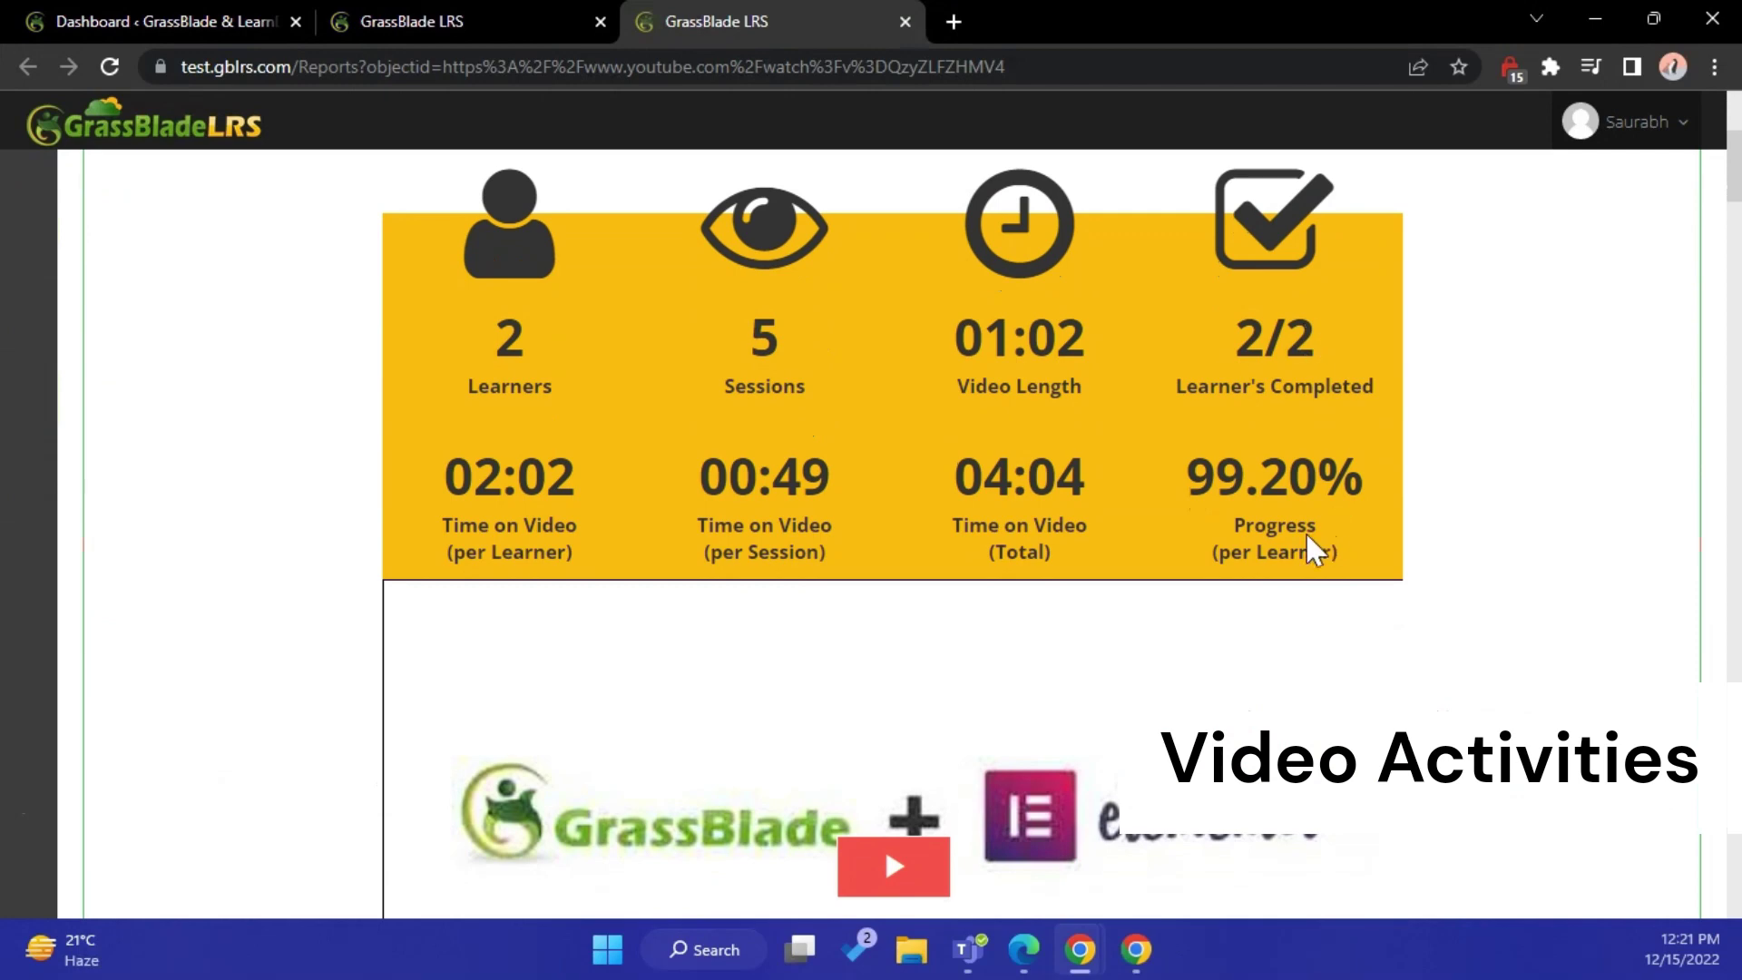
scroll(585, 517, down, 4)
scroll(735, 460, down, 4)
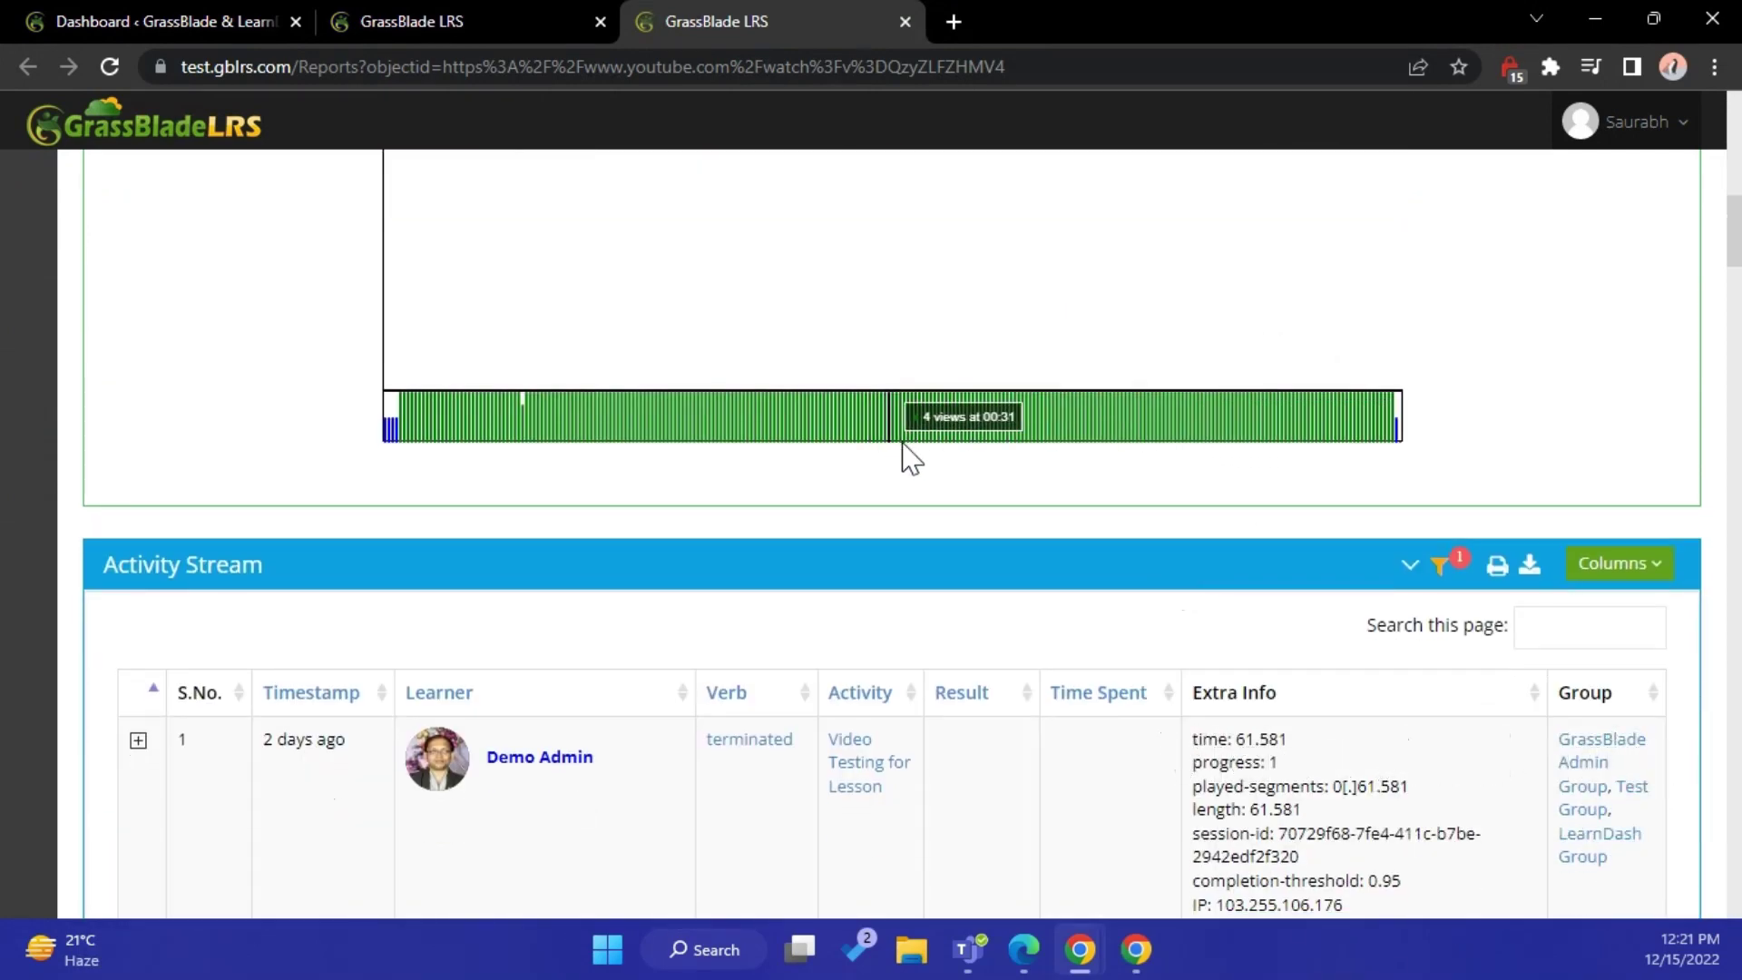
scroll(908, 458, down, 5)
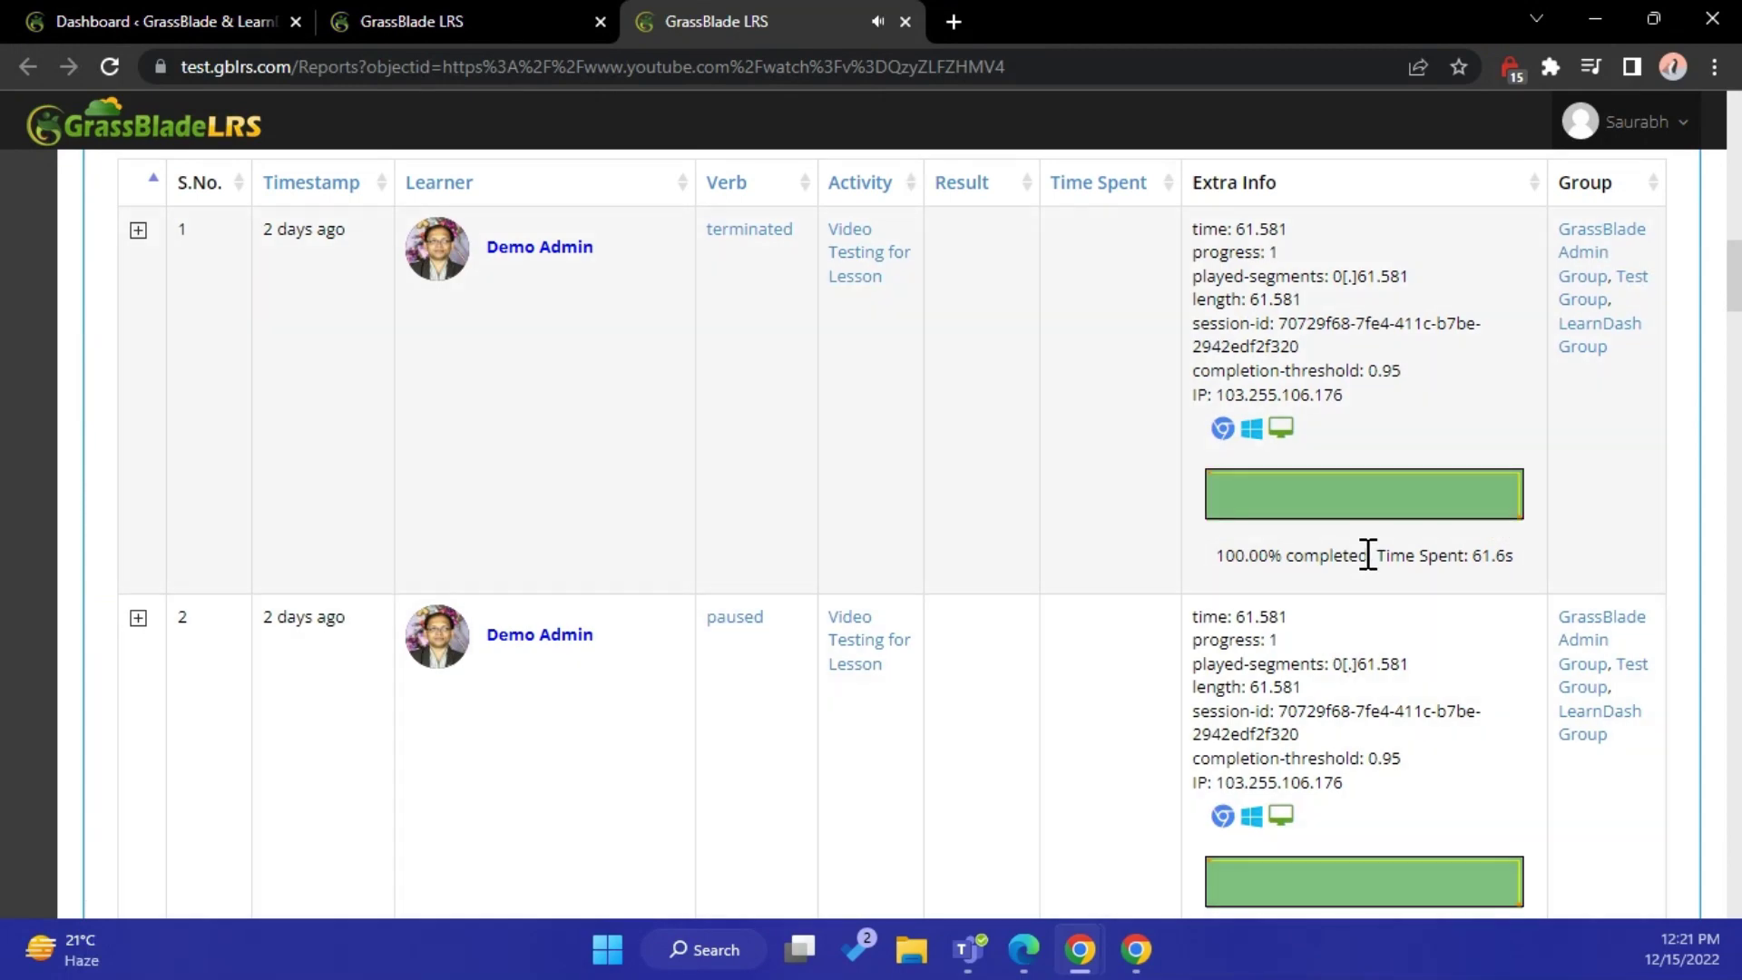
scroll(922, 657, down, 4)
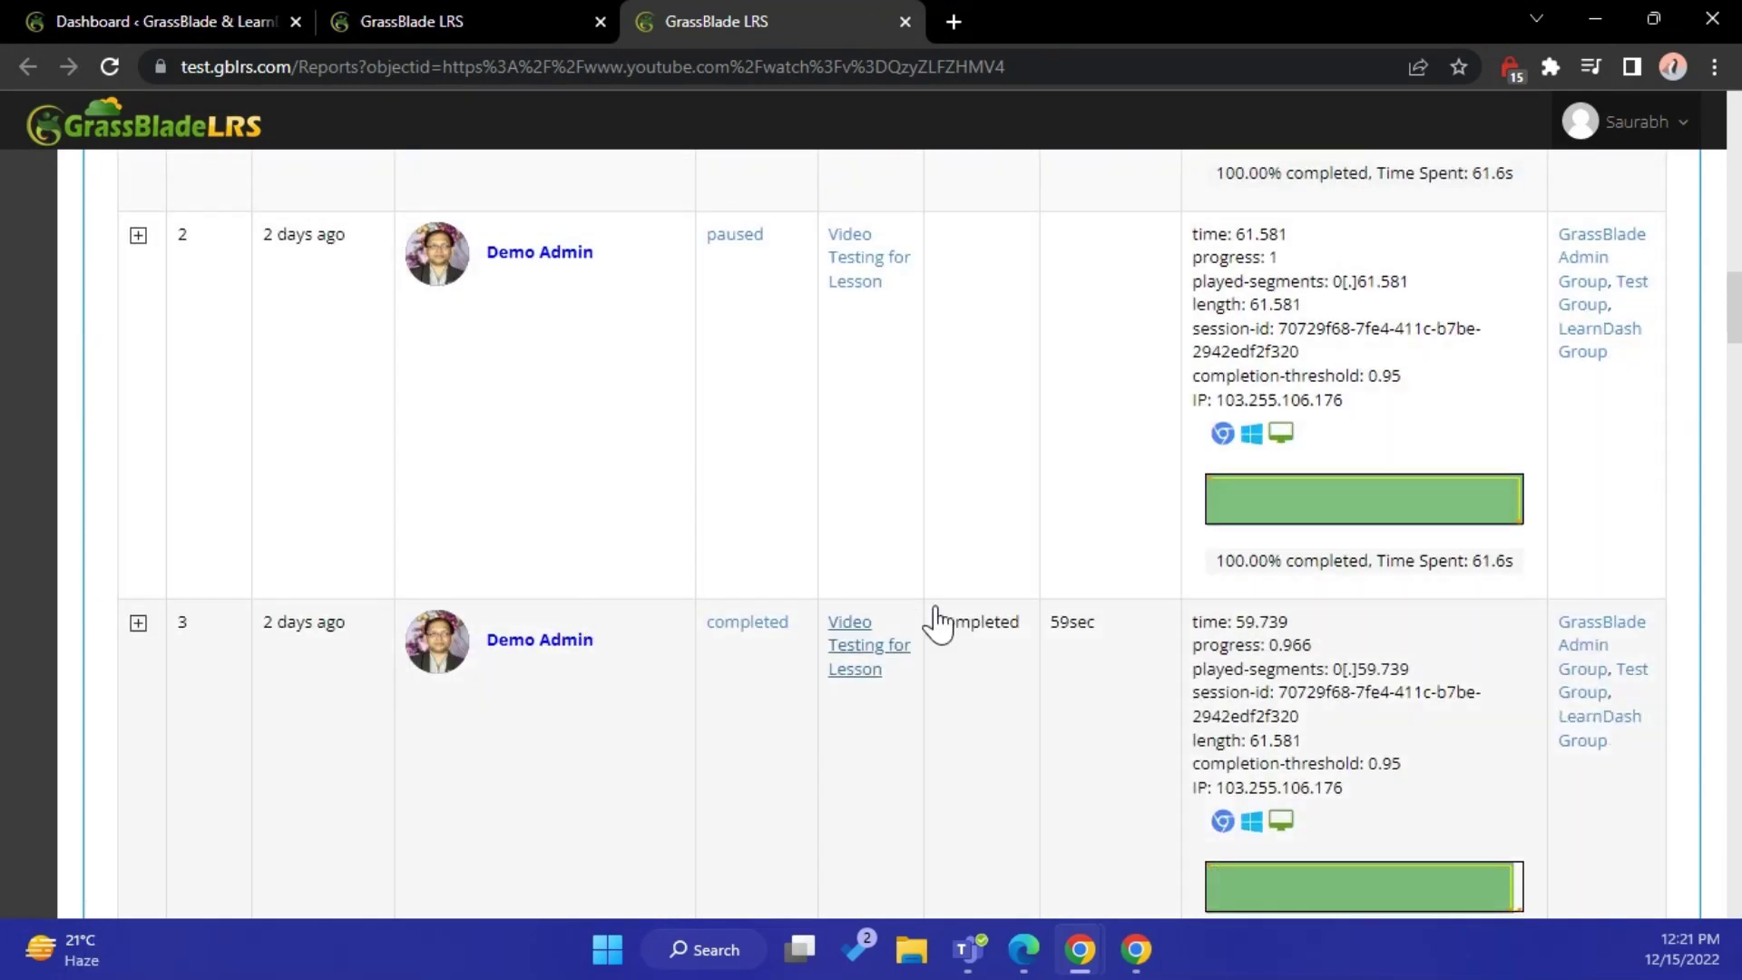
scroll(1214, 660, down, 10)
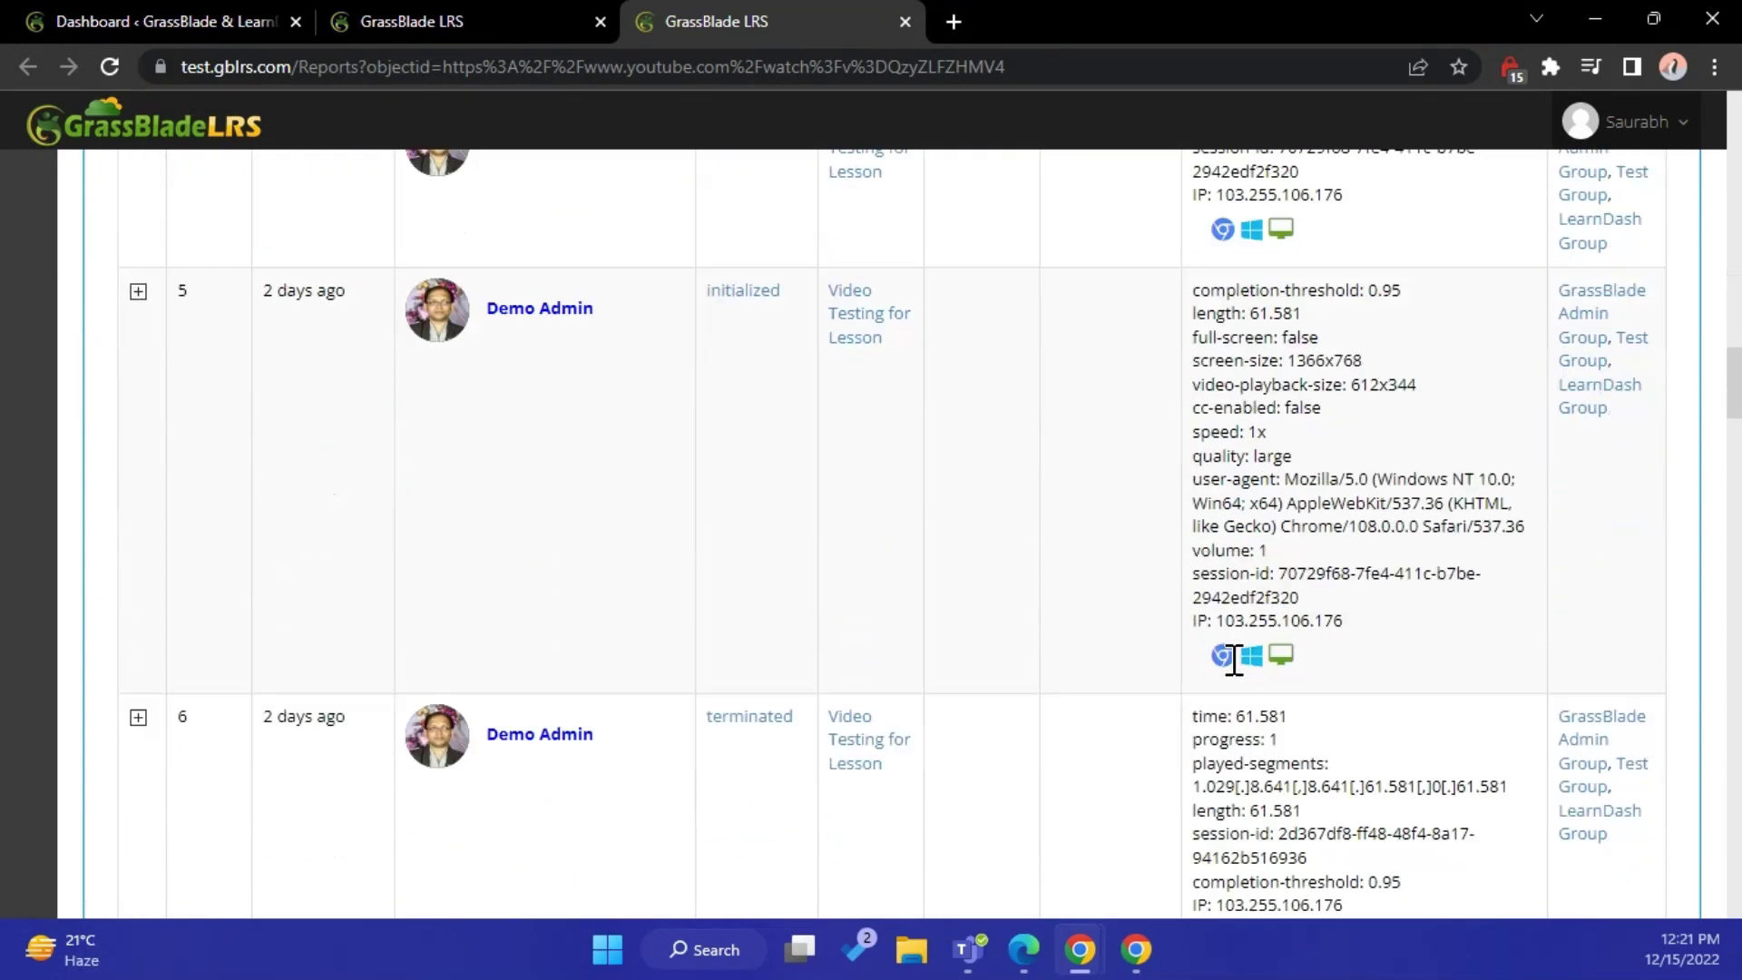
Enlarge the completed statement's viewing progress bar, dismiss it, and close the video activity's browser tab
scroll(1229, 666, up, 7)
click(1310, 516)
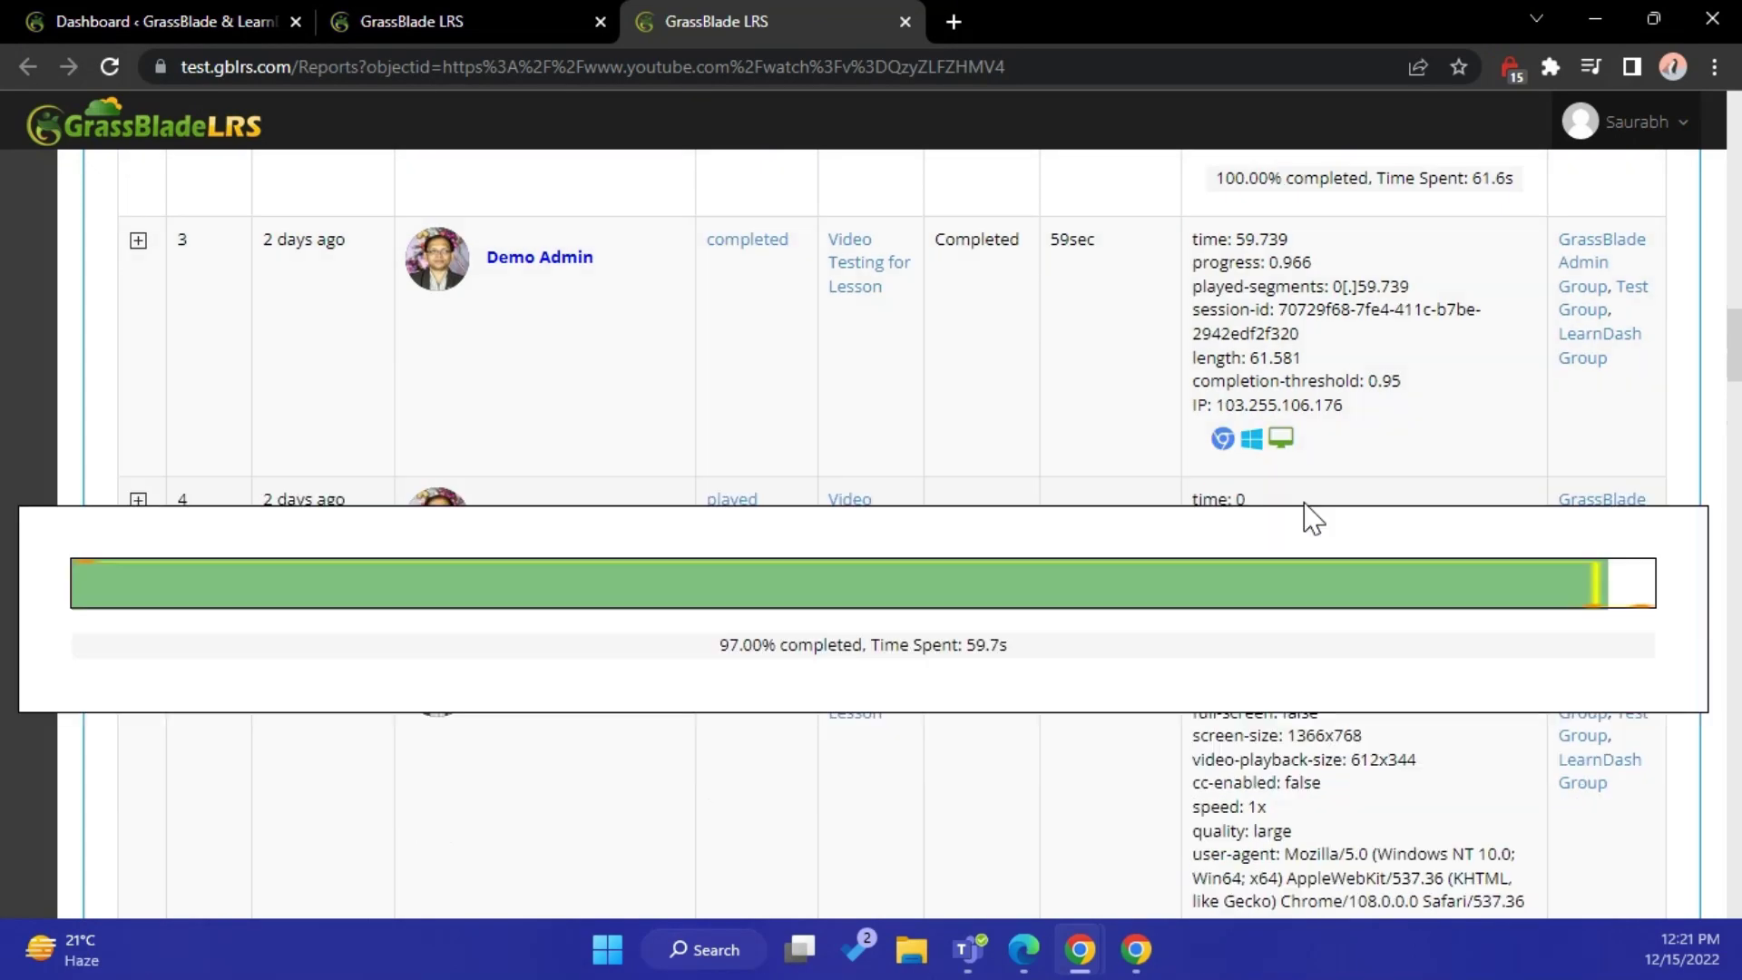
click(998, 359)
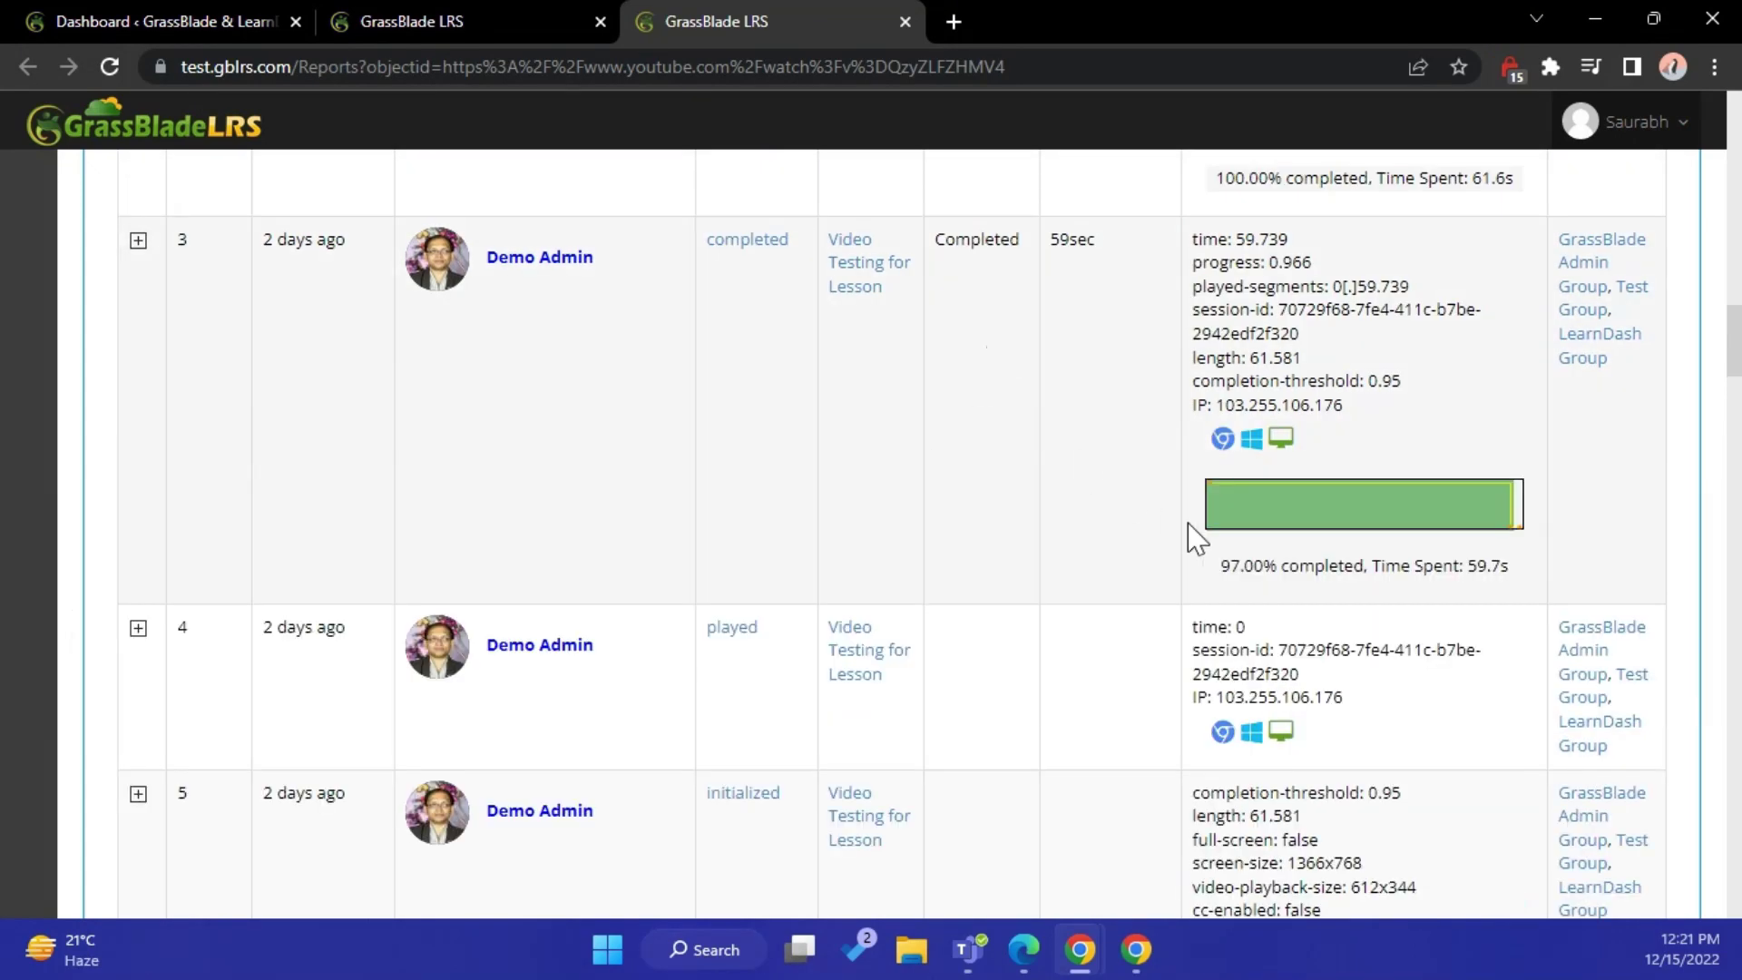
scroll(1198, 533, up, 10)
scroll(1214, 542, up, 5)
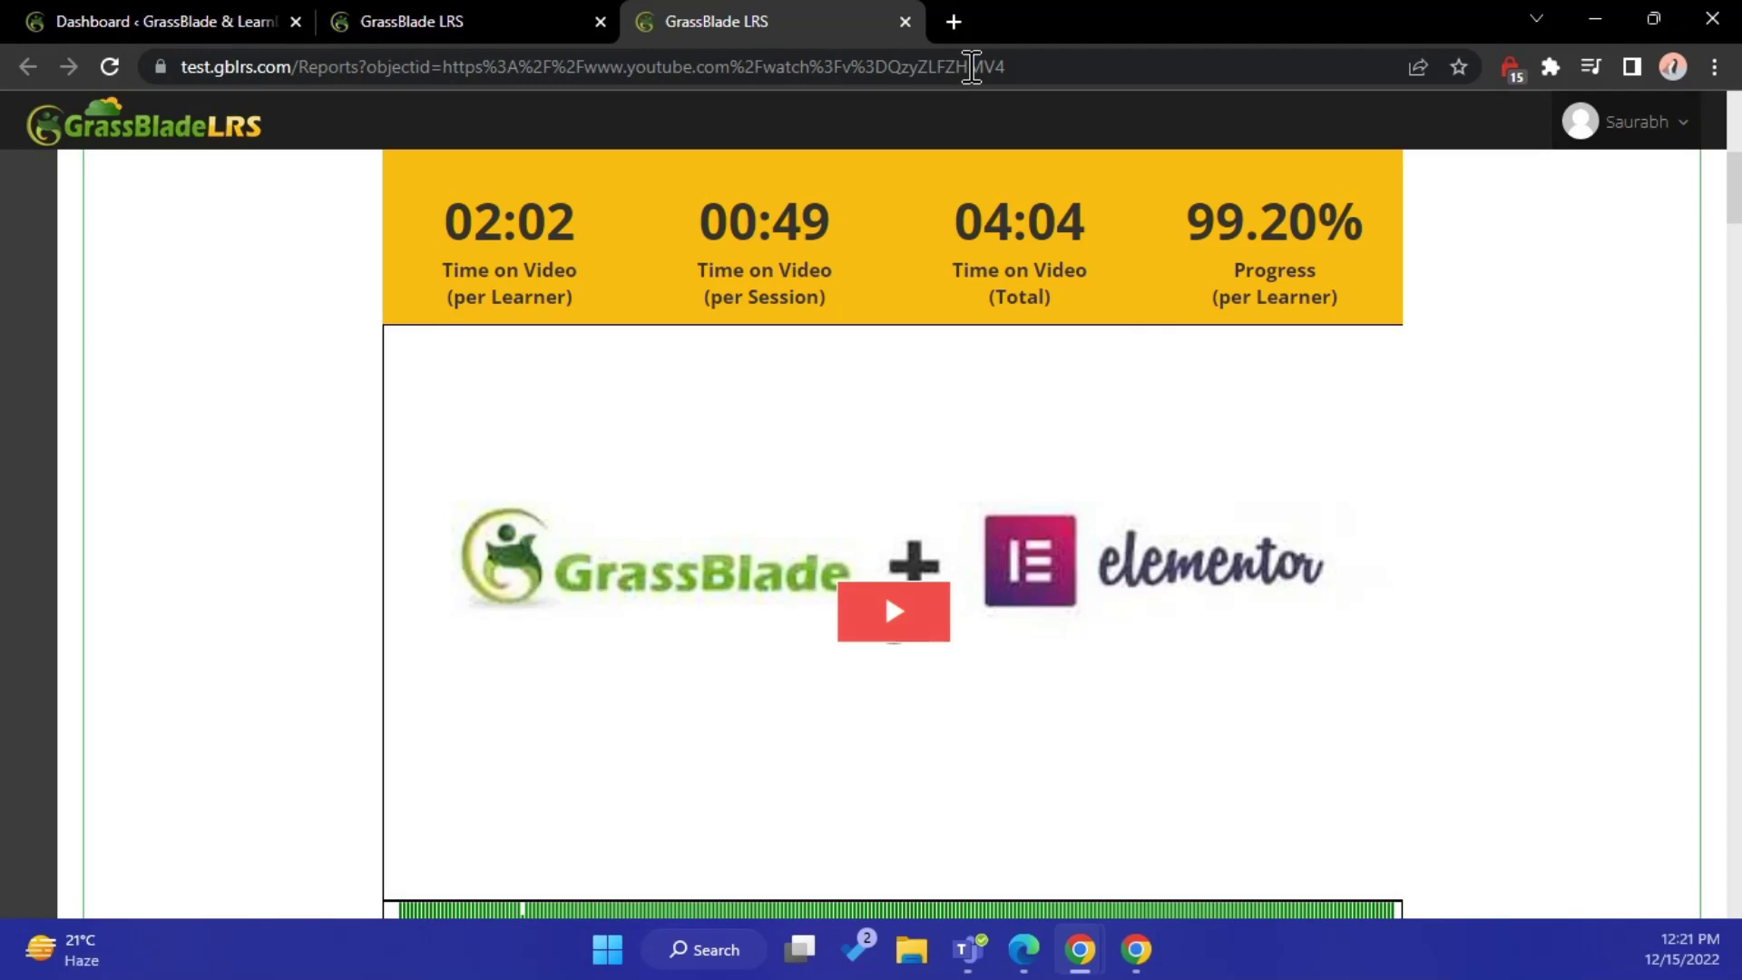
click(907, 21)
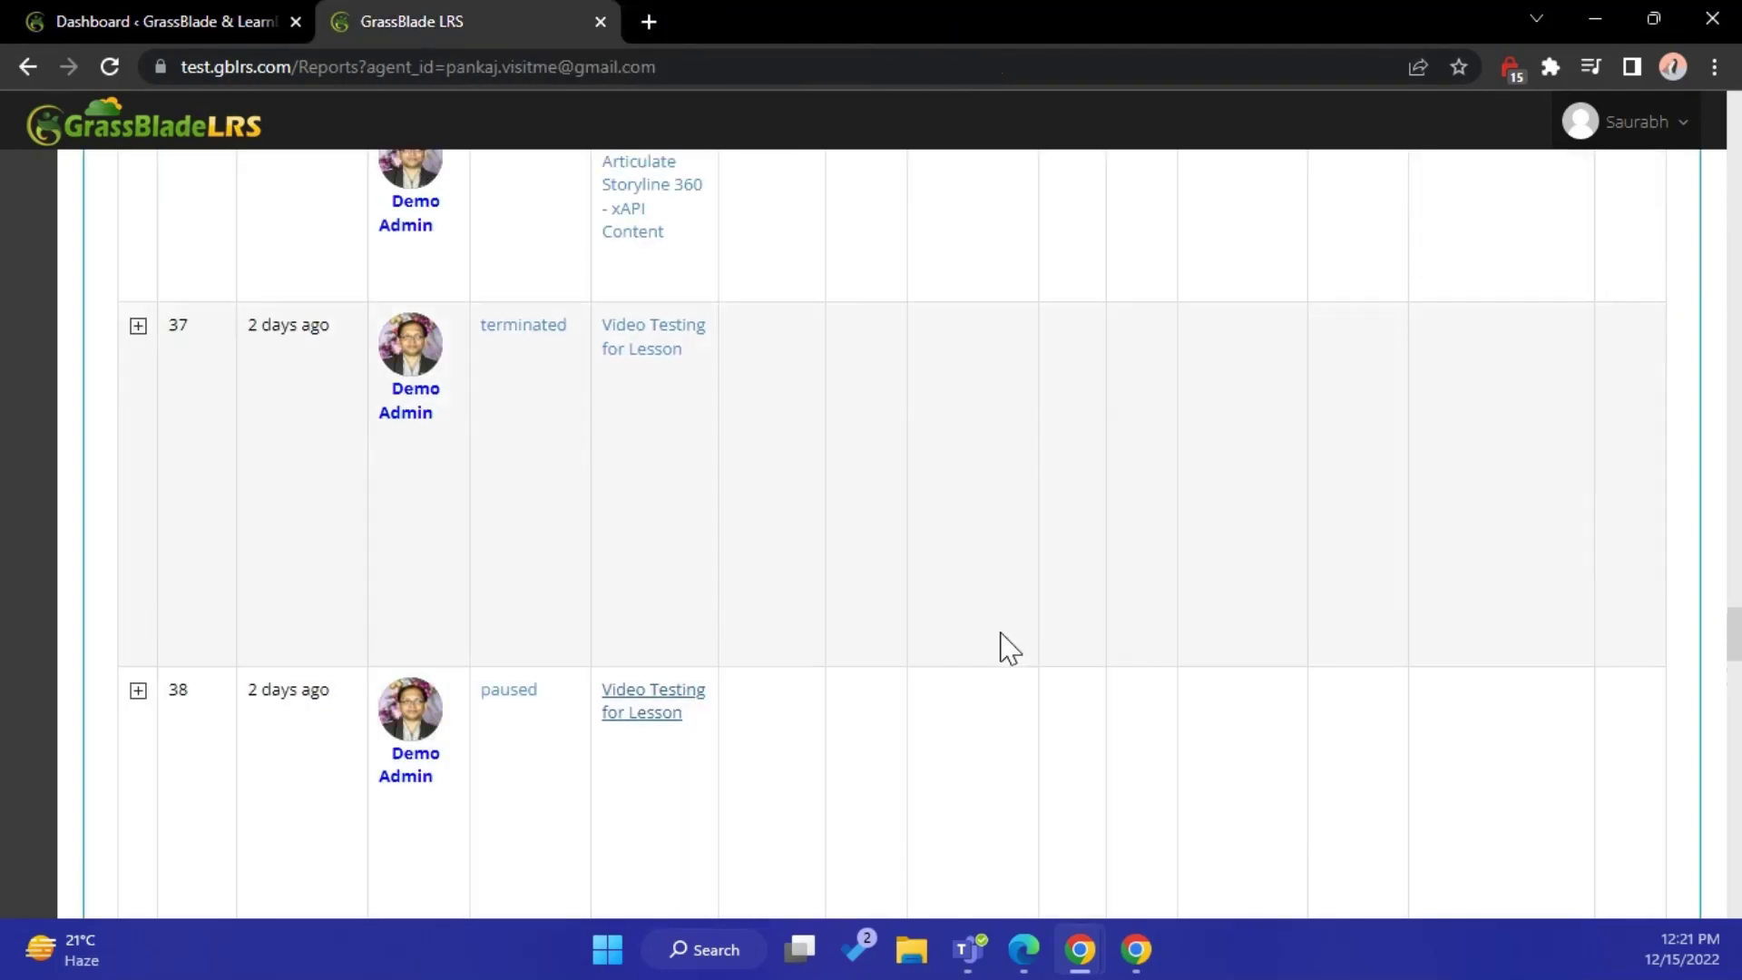
Expand the answered "MULTIPLE CHOICE | WHAT IS GRASSBLADE LRS?" statement and open its Quiz Report in a new browser tab, switching to it
scroll(1009, 647, down, 9)
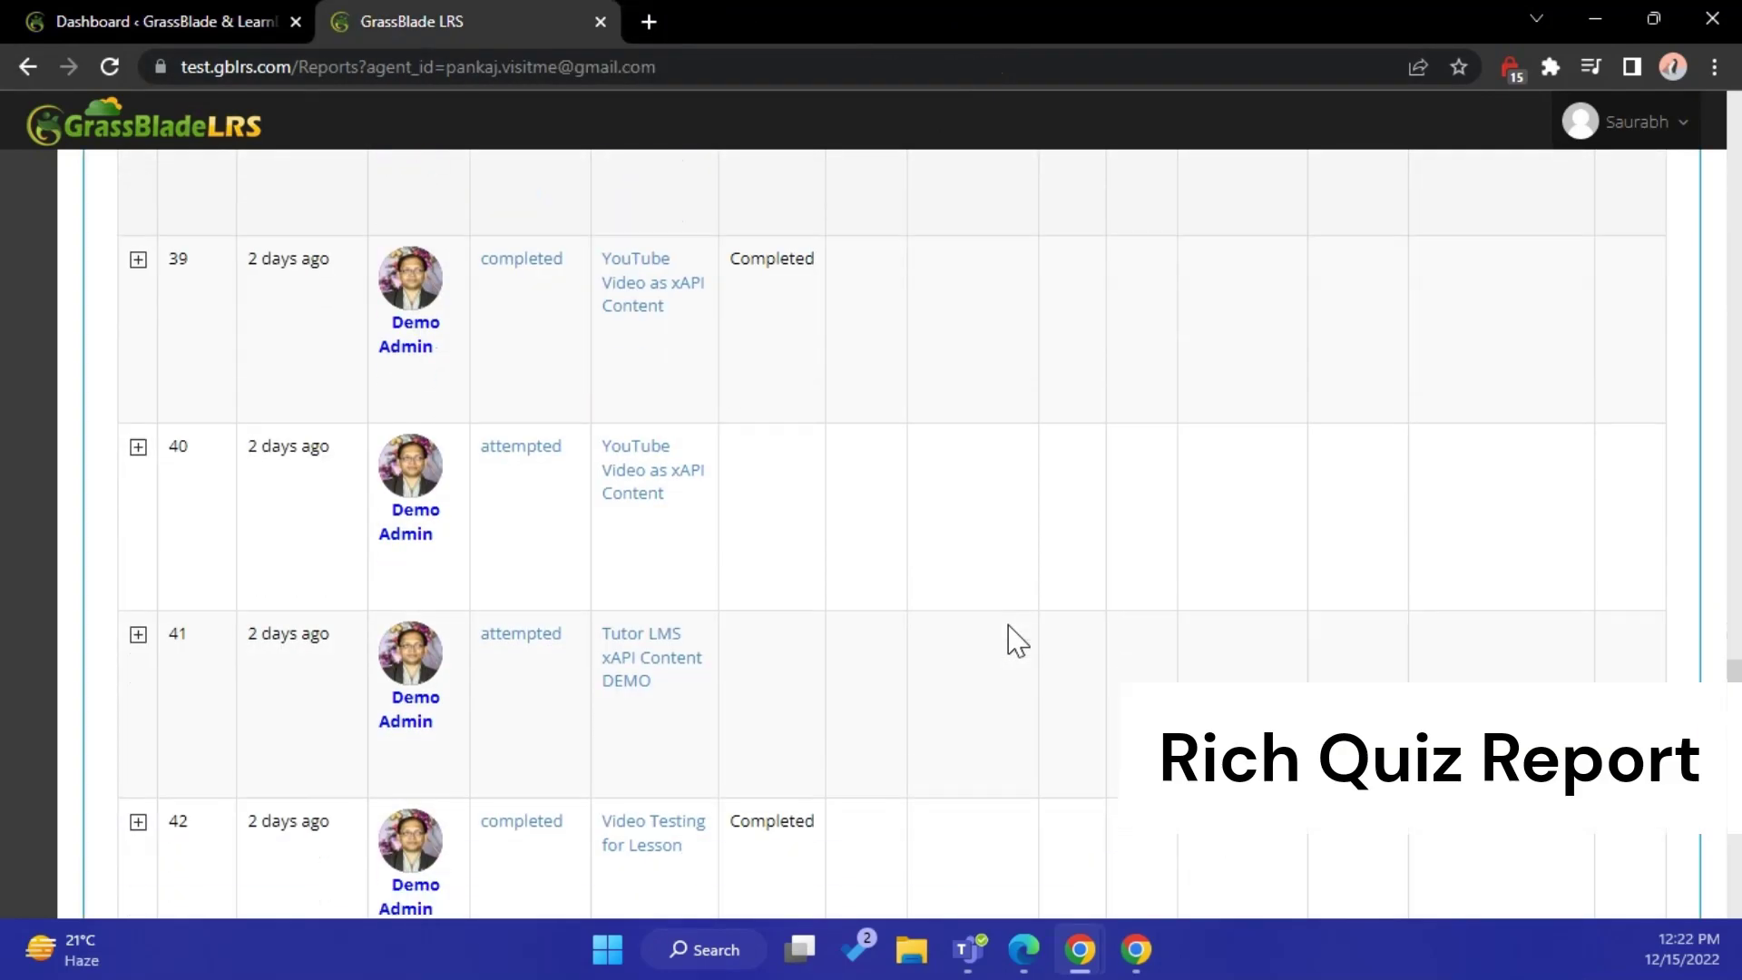
scroll(1017, 641, up, 15)
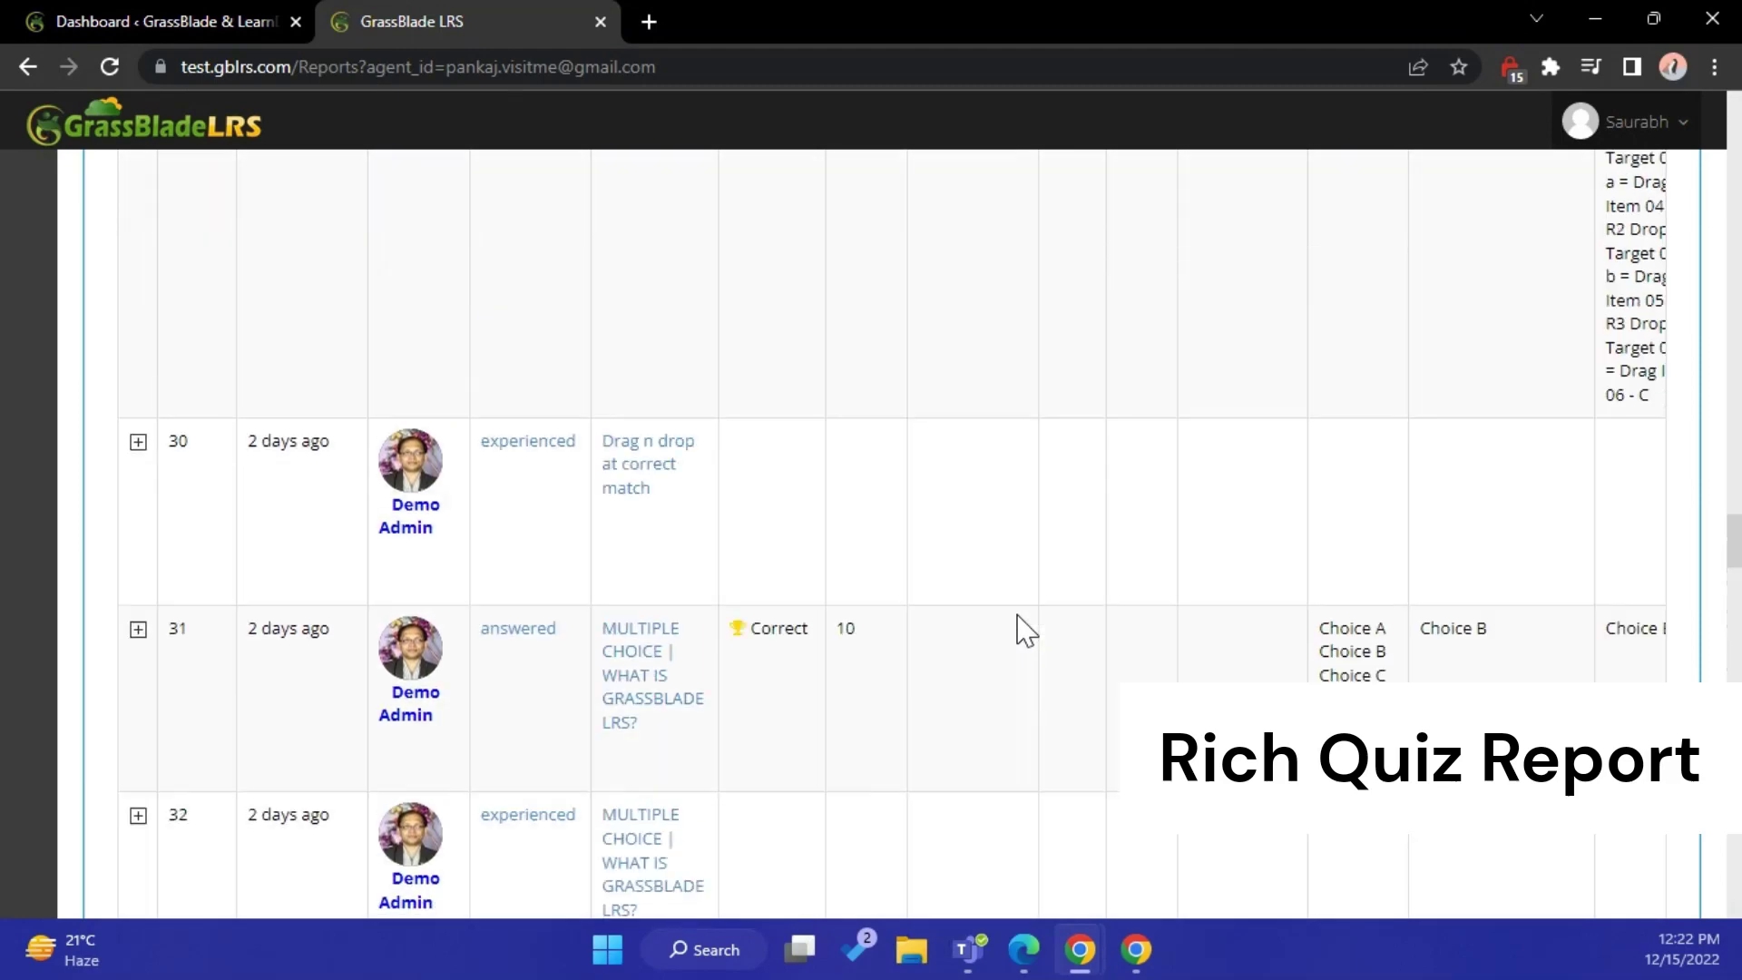
scroll(694, 662, down, 4)
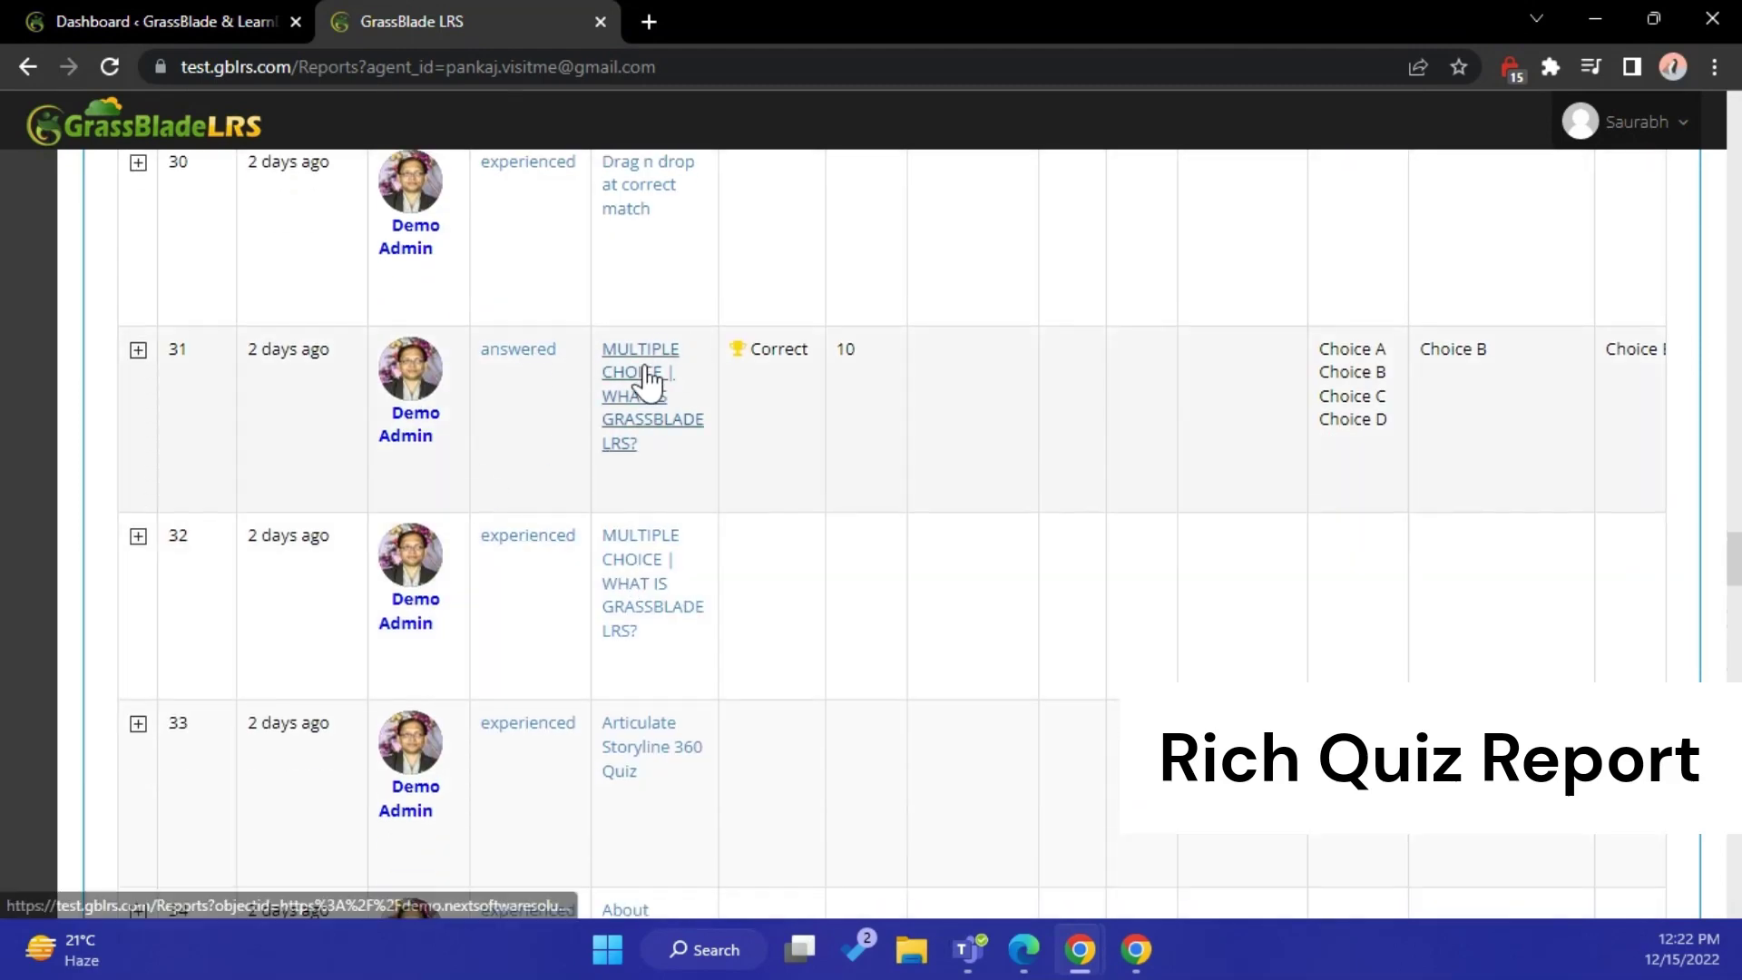
click(138, 352)
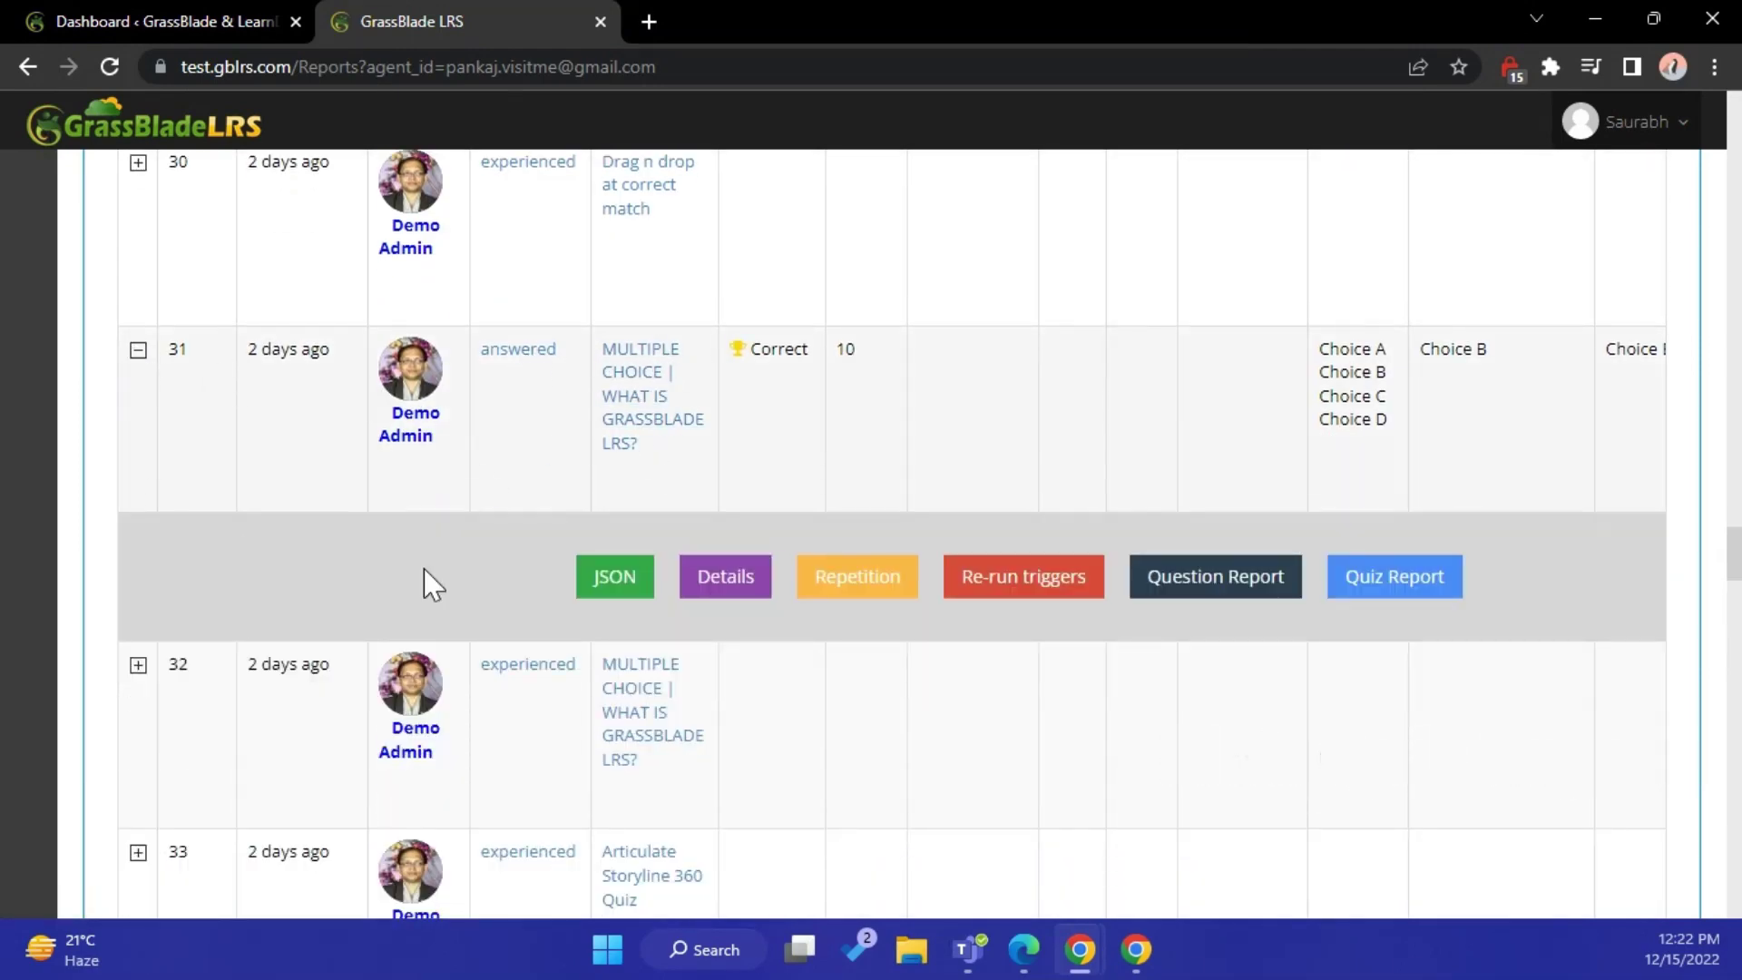
right_click(1361, 574)
click(1387, 592)
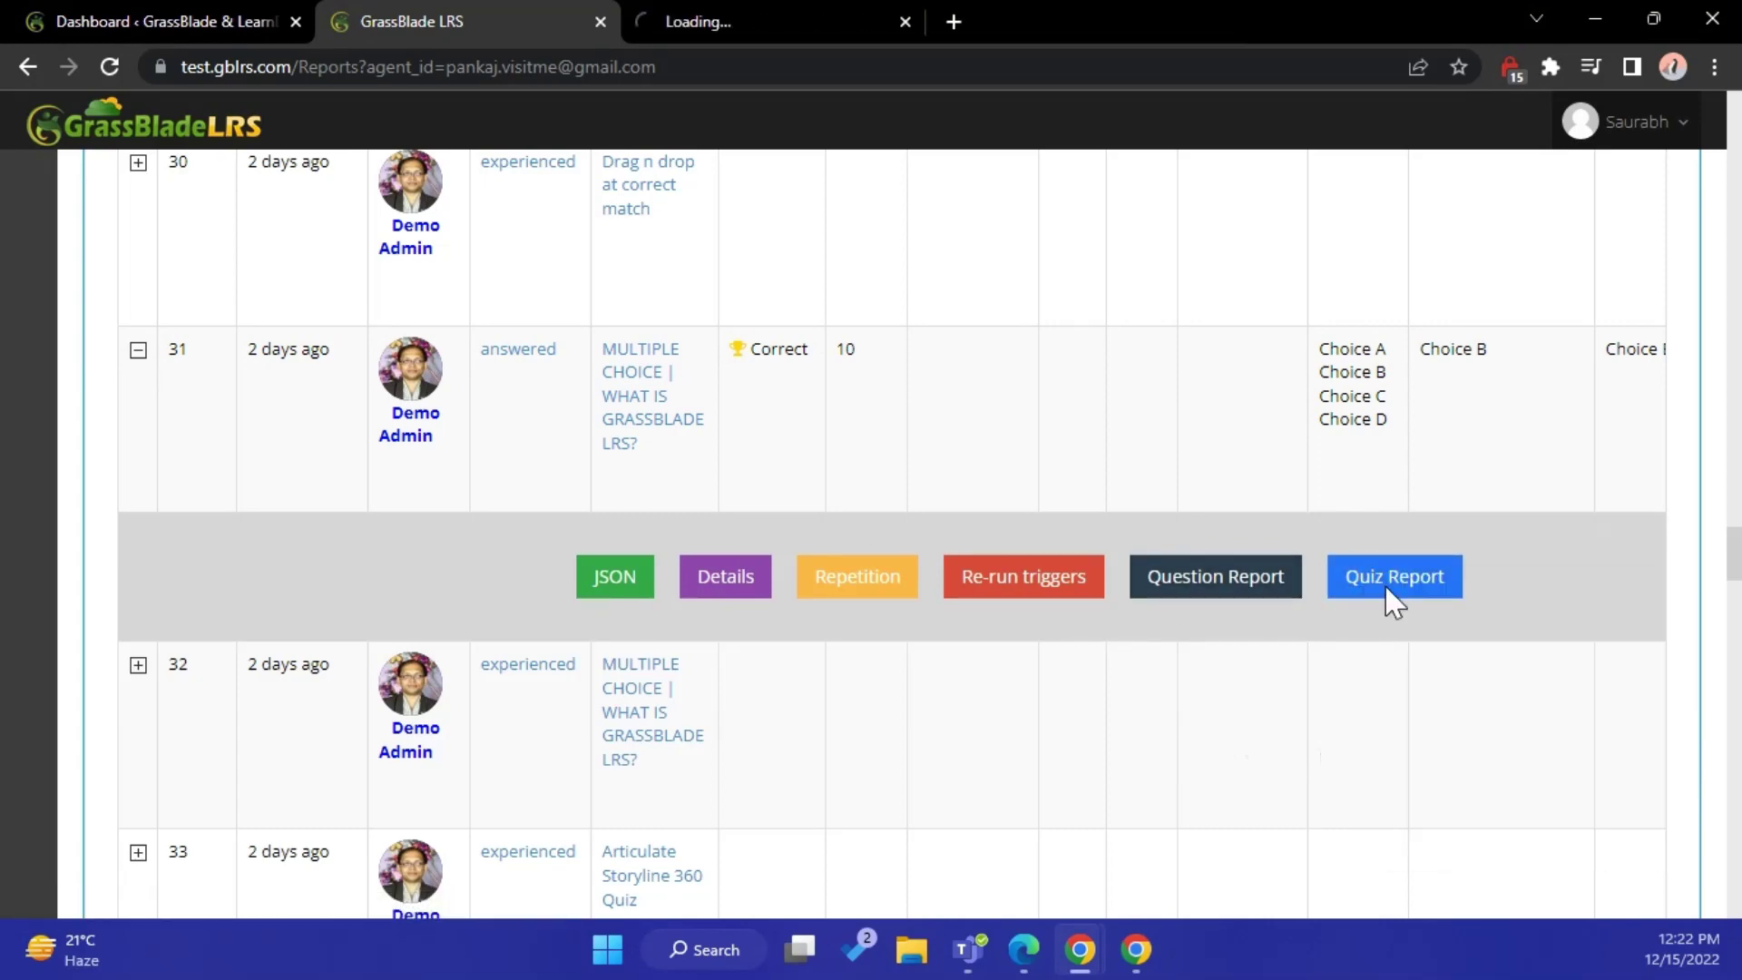
click(708, 18)
Show the details of the passed quiz attempt, review the responses and points for all questions, and close the report's tab
scroll(1062, 571, down, 1)
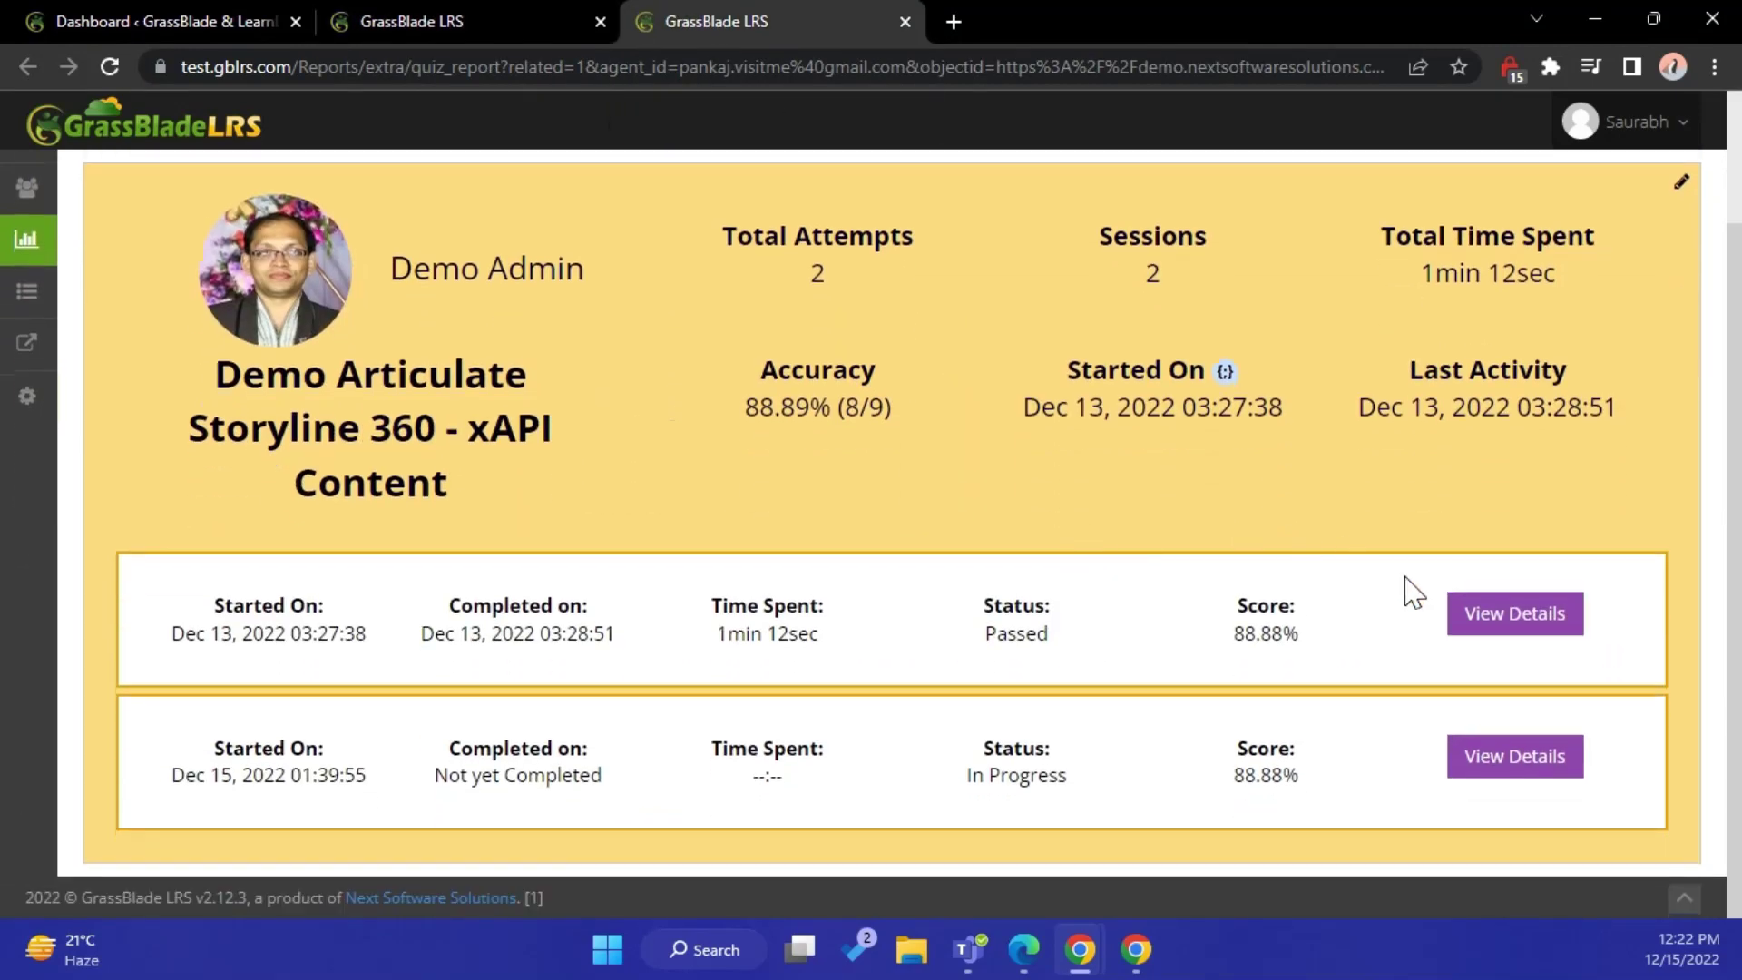
click(1476, 617)
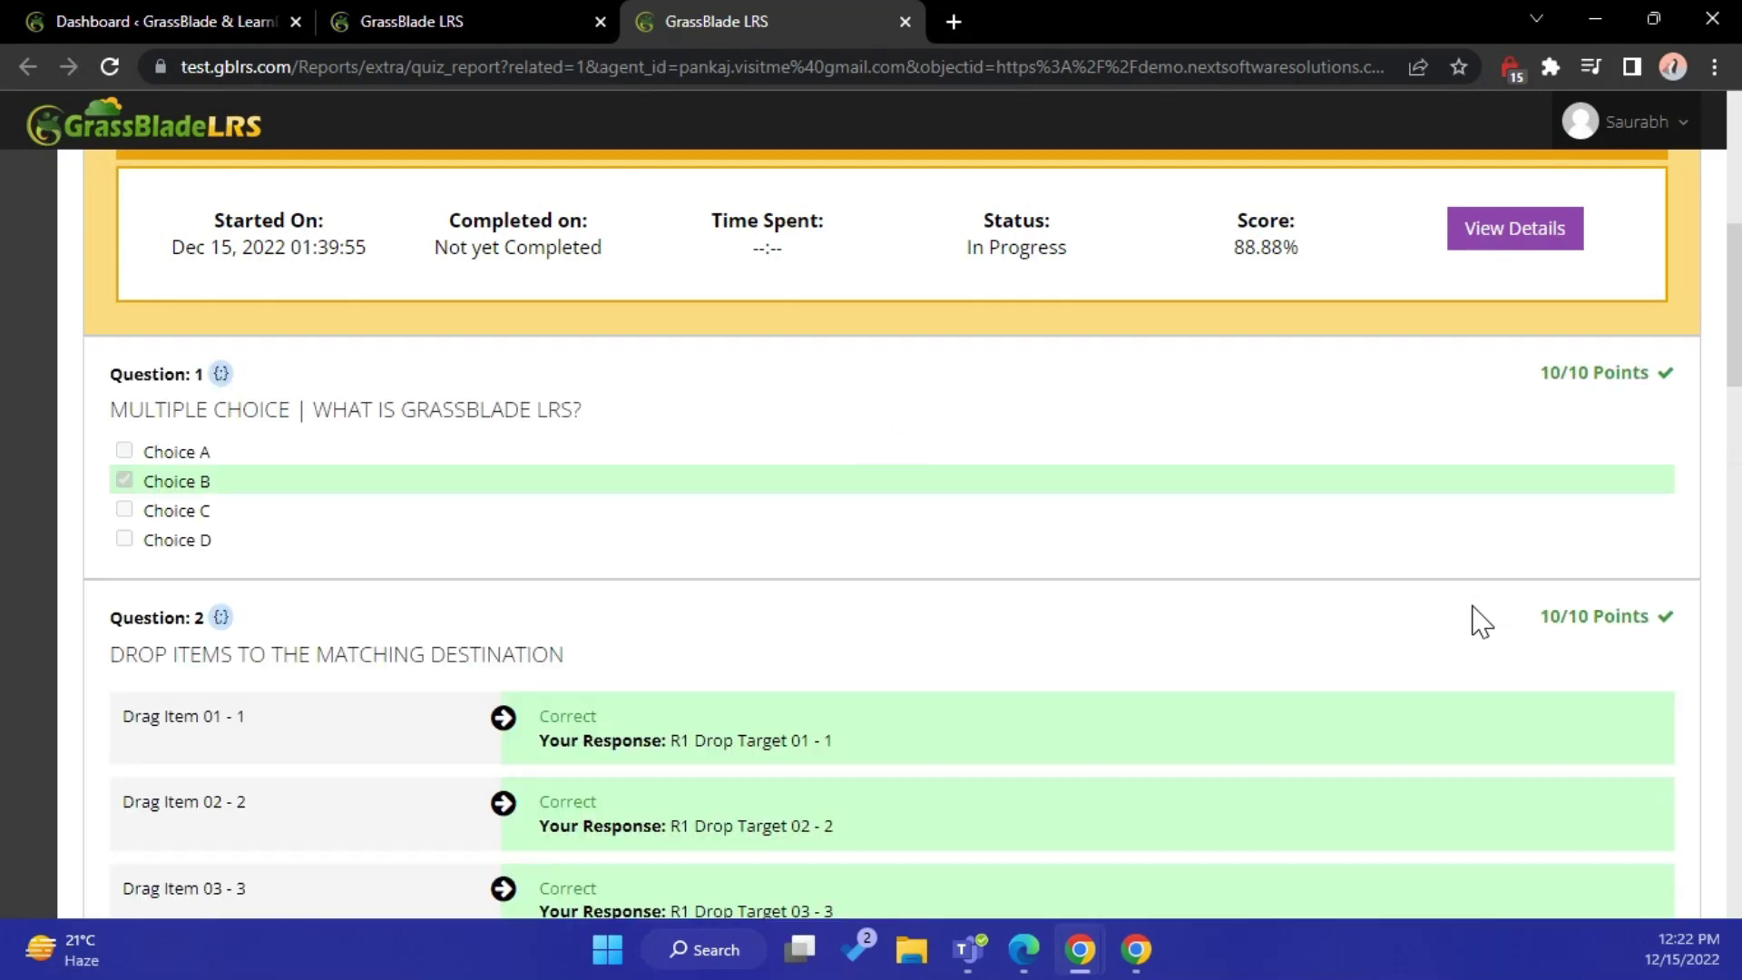
scroll(1481, 622, down, 3)
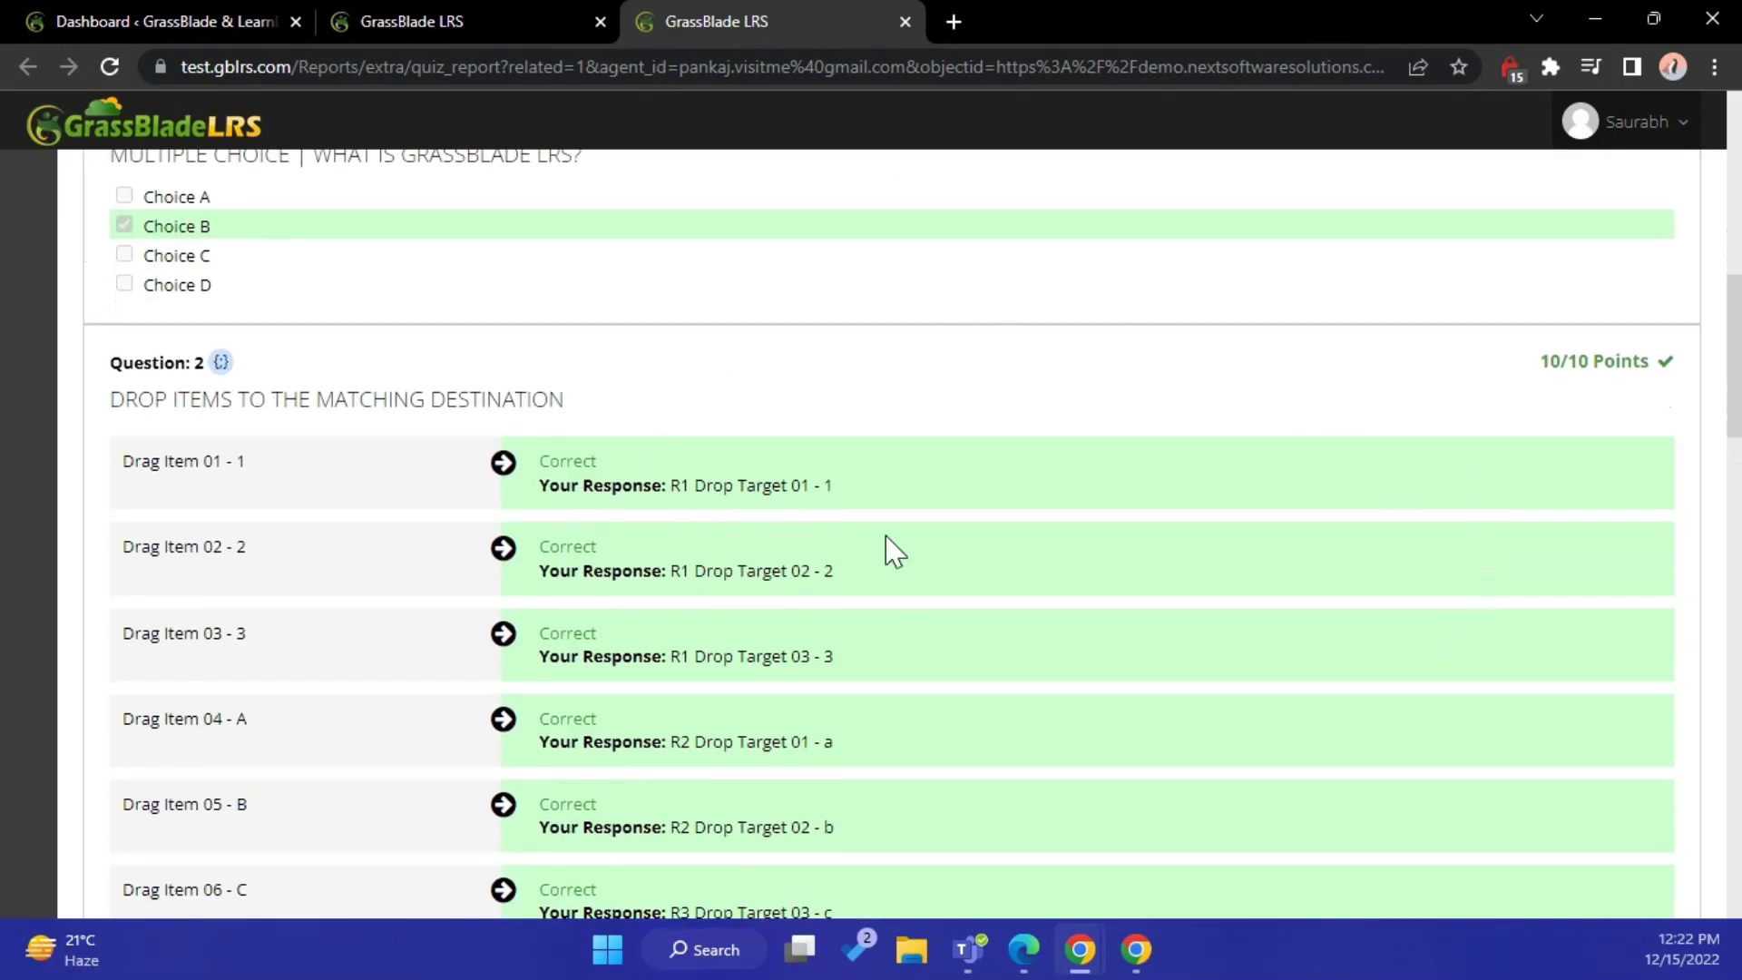
scroll(893, 550, down, 10)
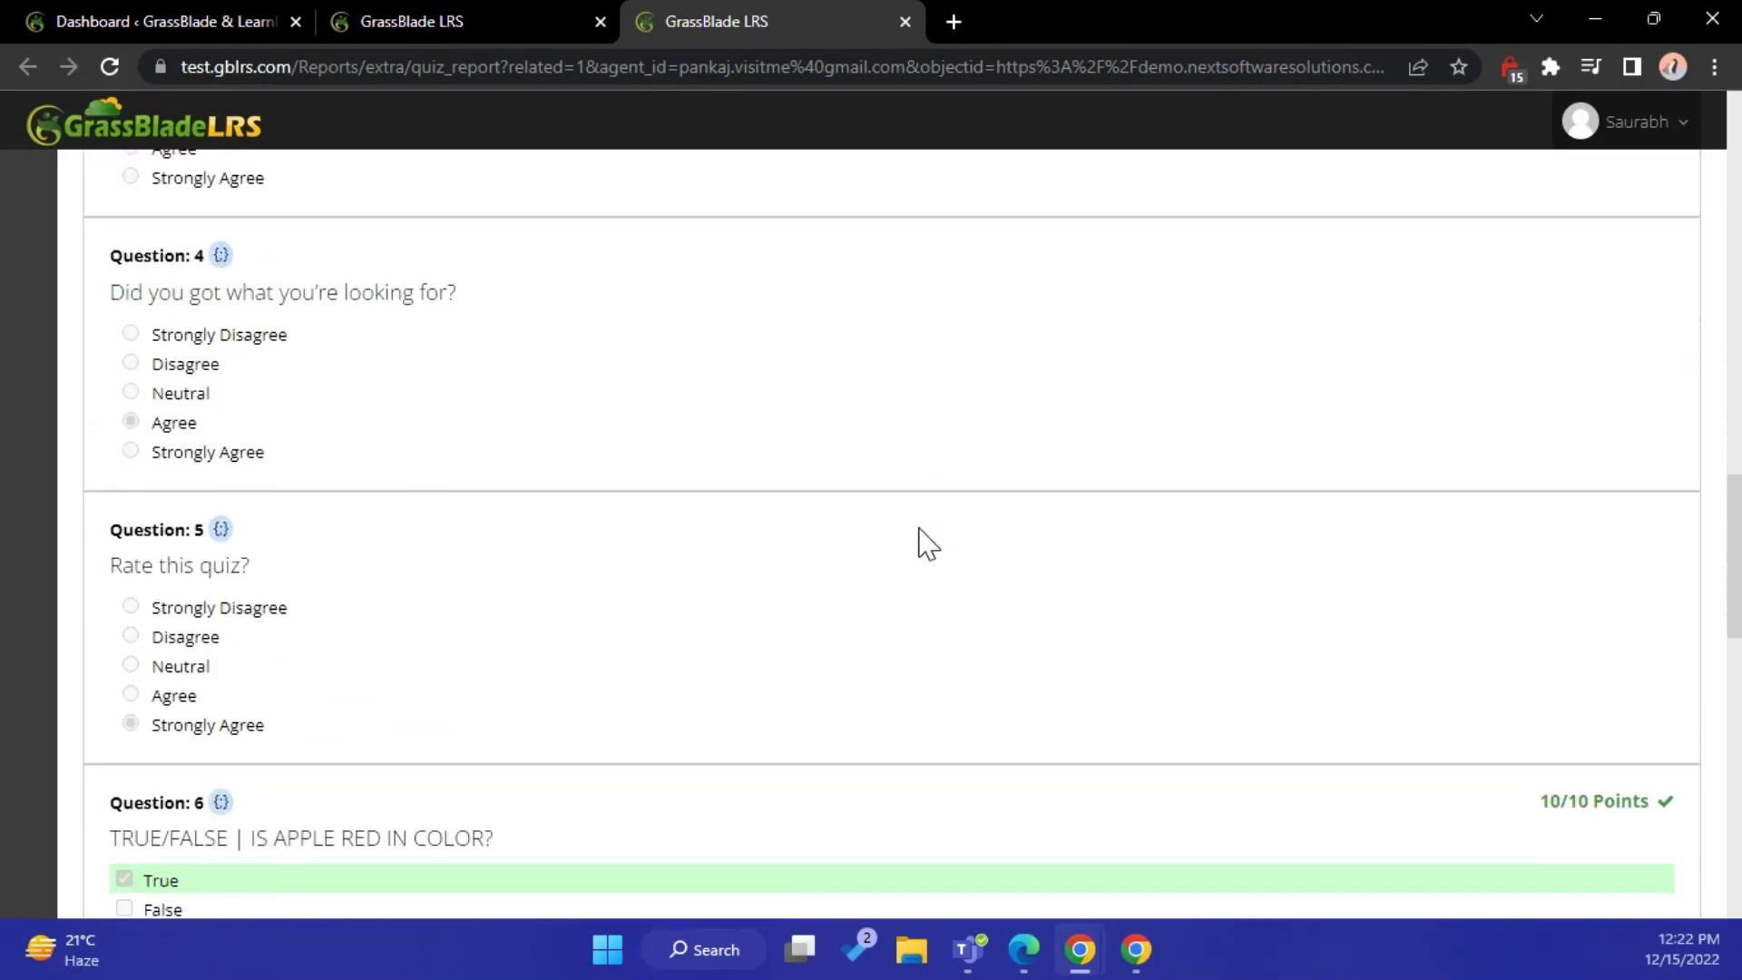
scroll(928, 545, down, 14)
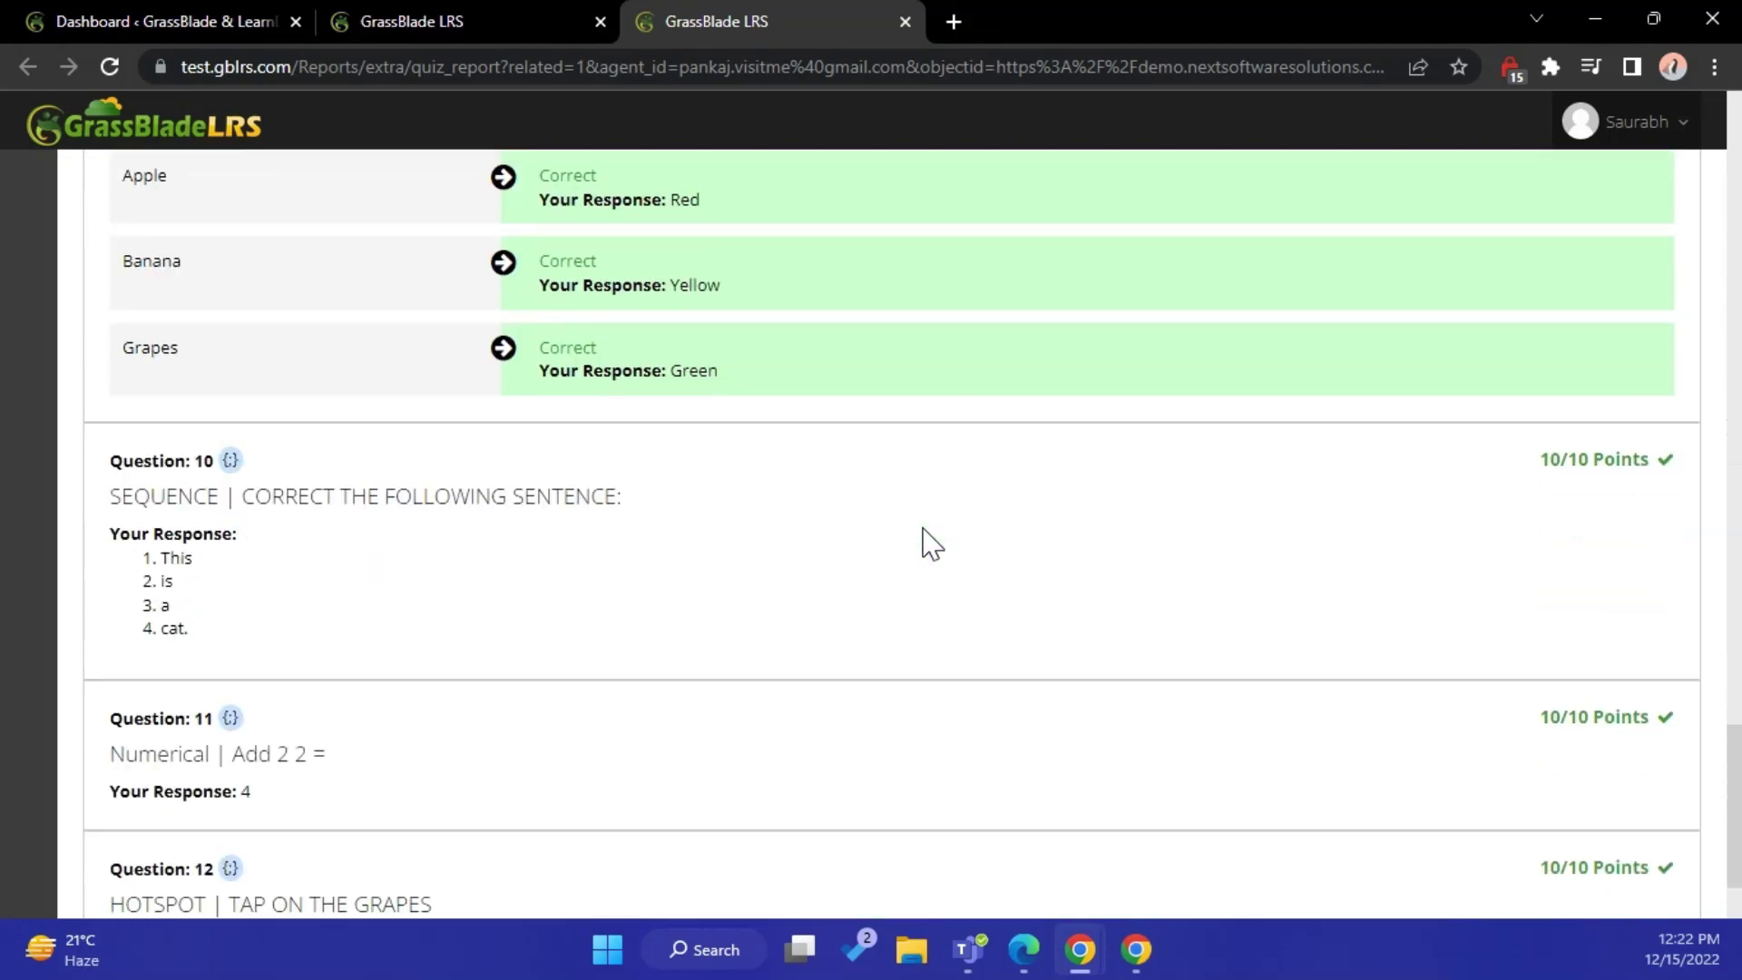
scroll(932, 545, down, 2)
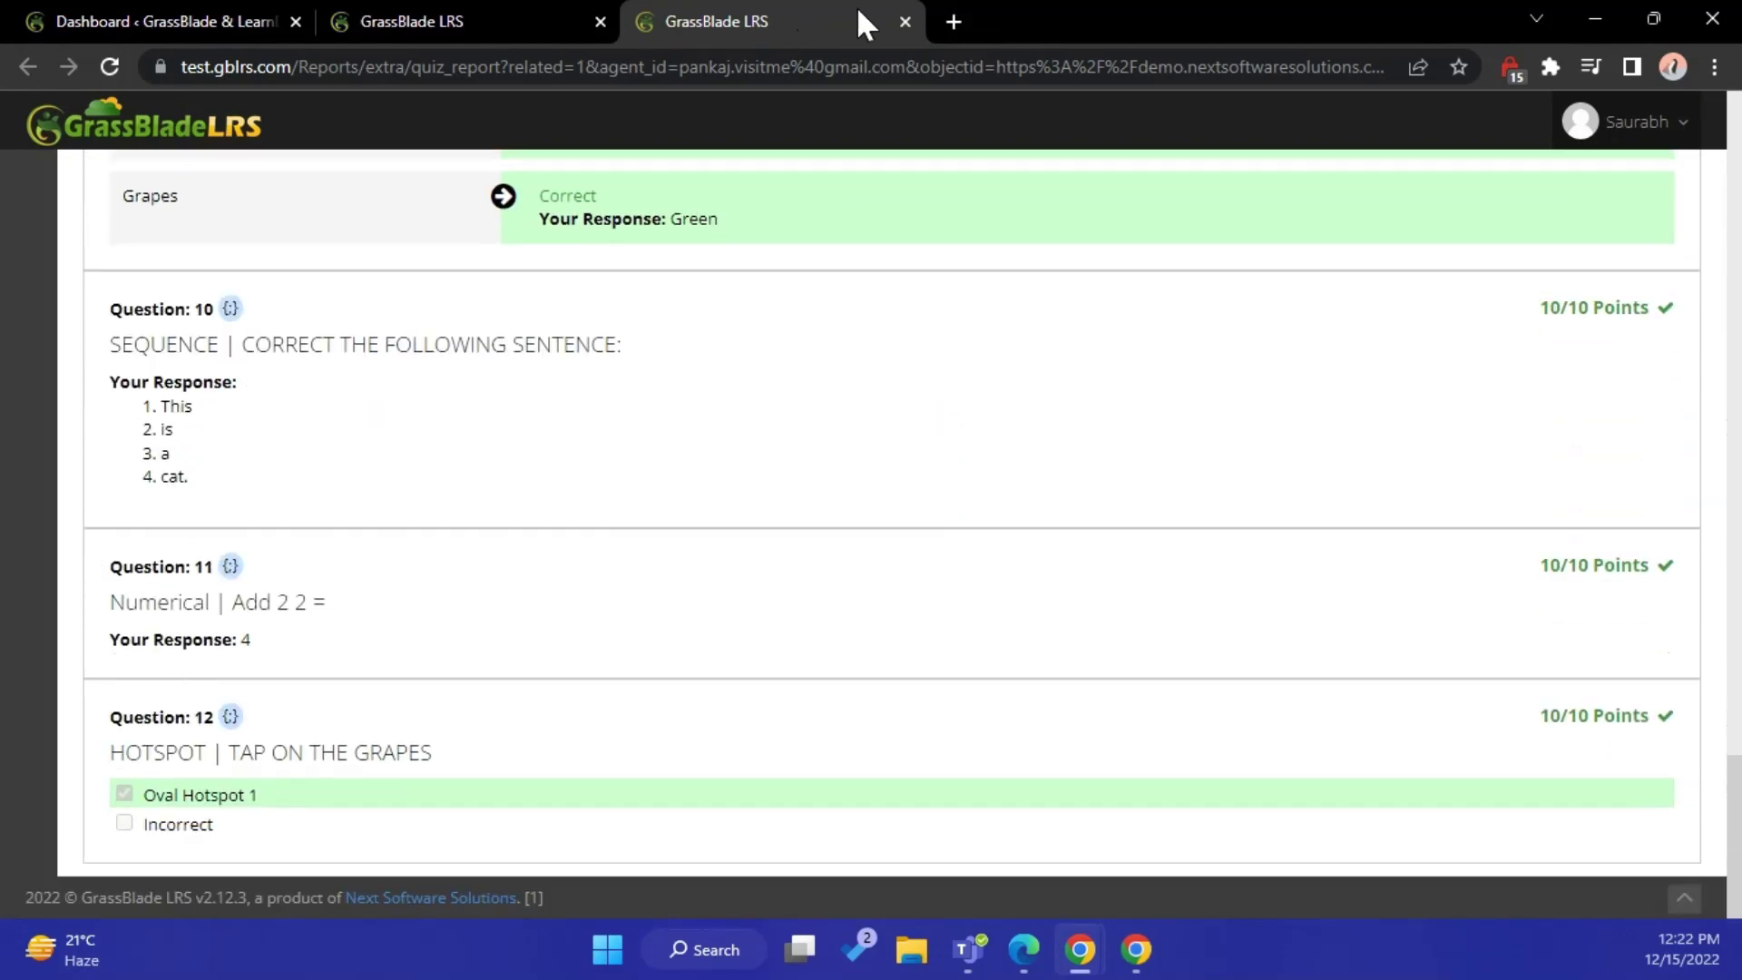
click(904, 21)
Open the Question Report for the same multiple choice statement in a new browser tab and switch to it
right_click(1243, 583)
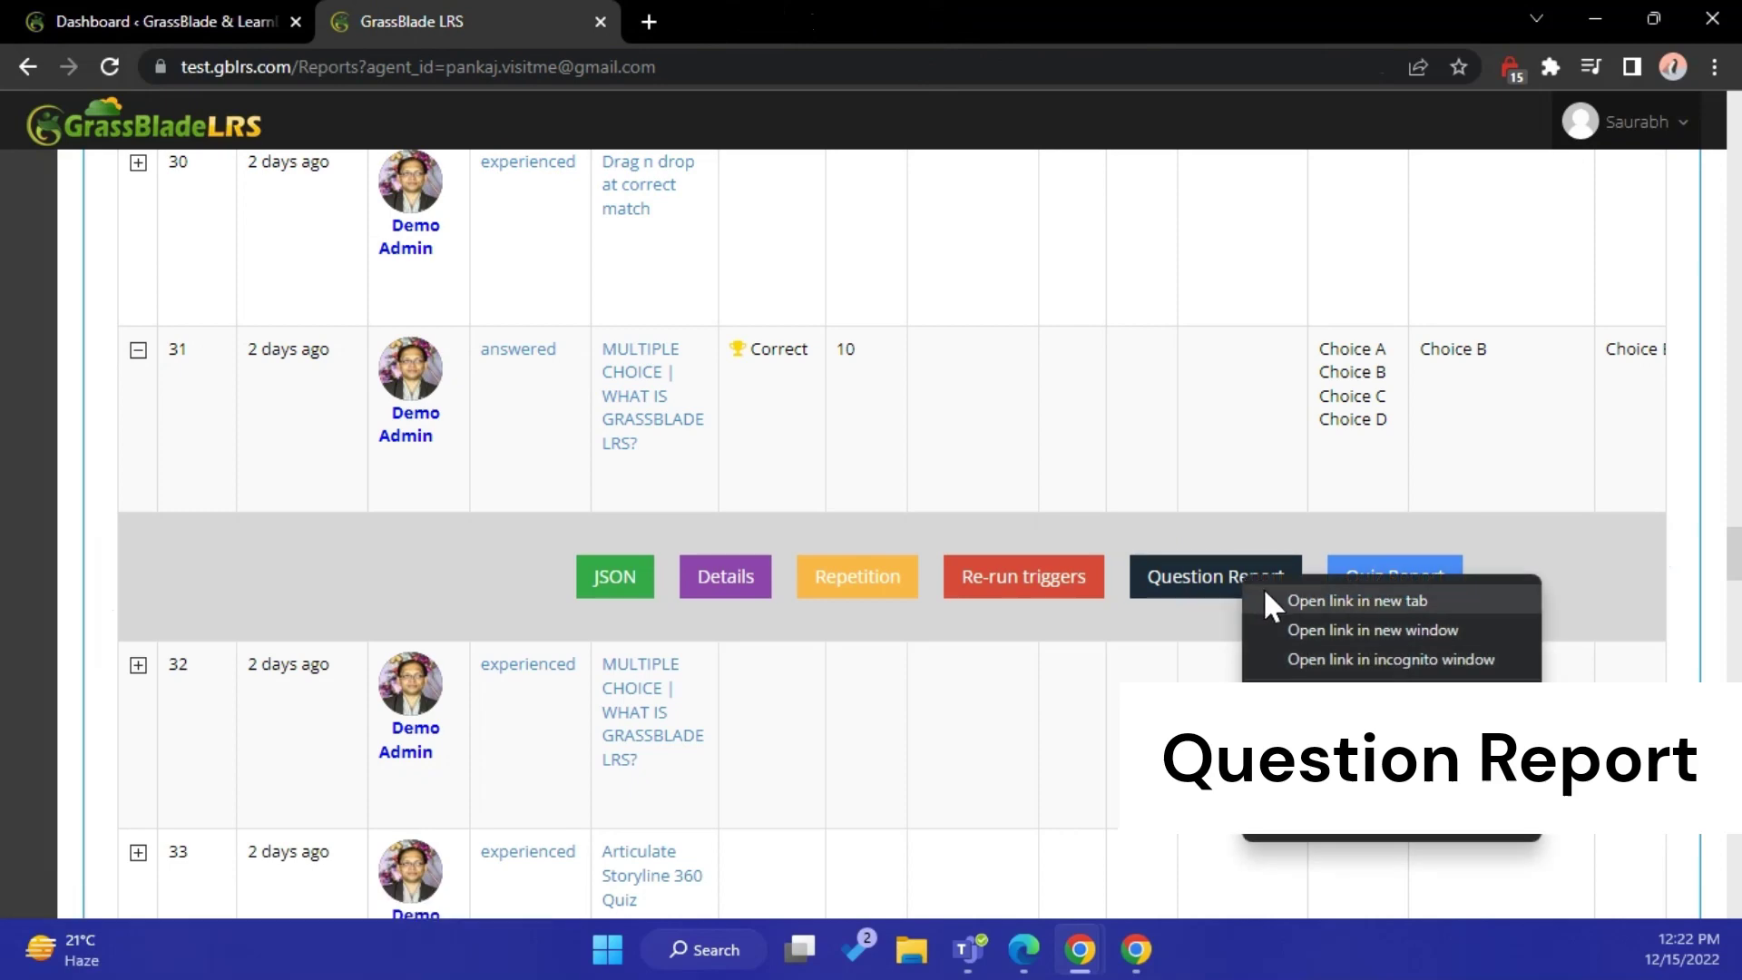
click(1265, 594)
click(821, 17)
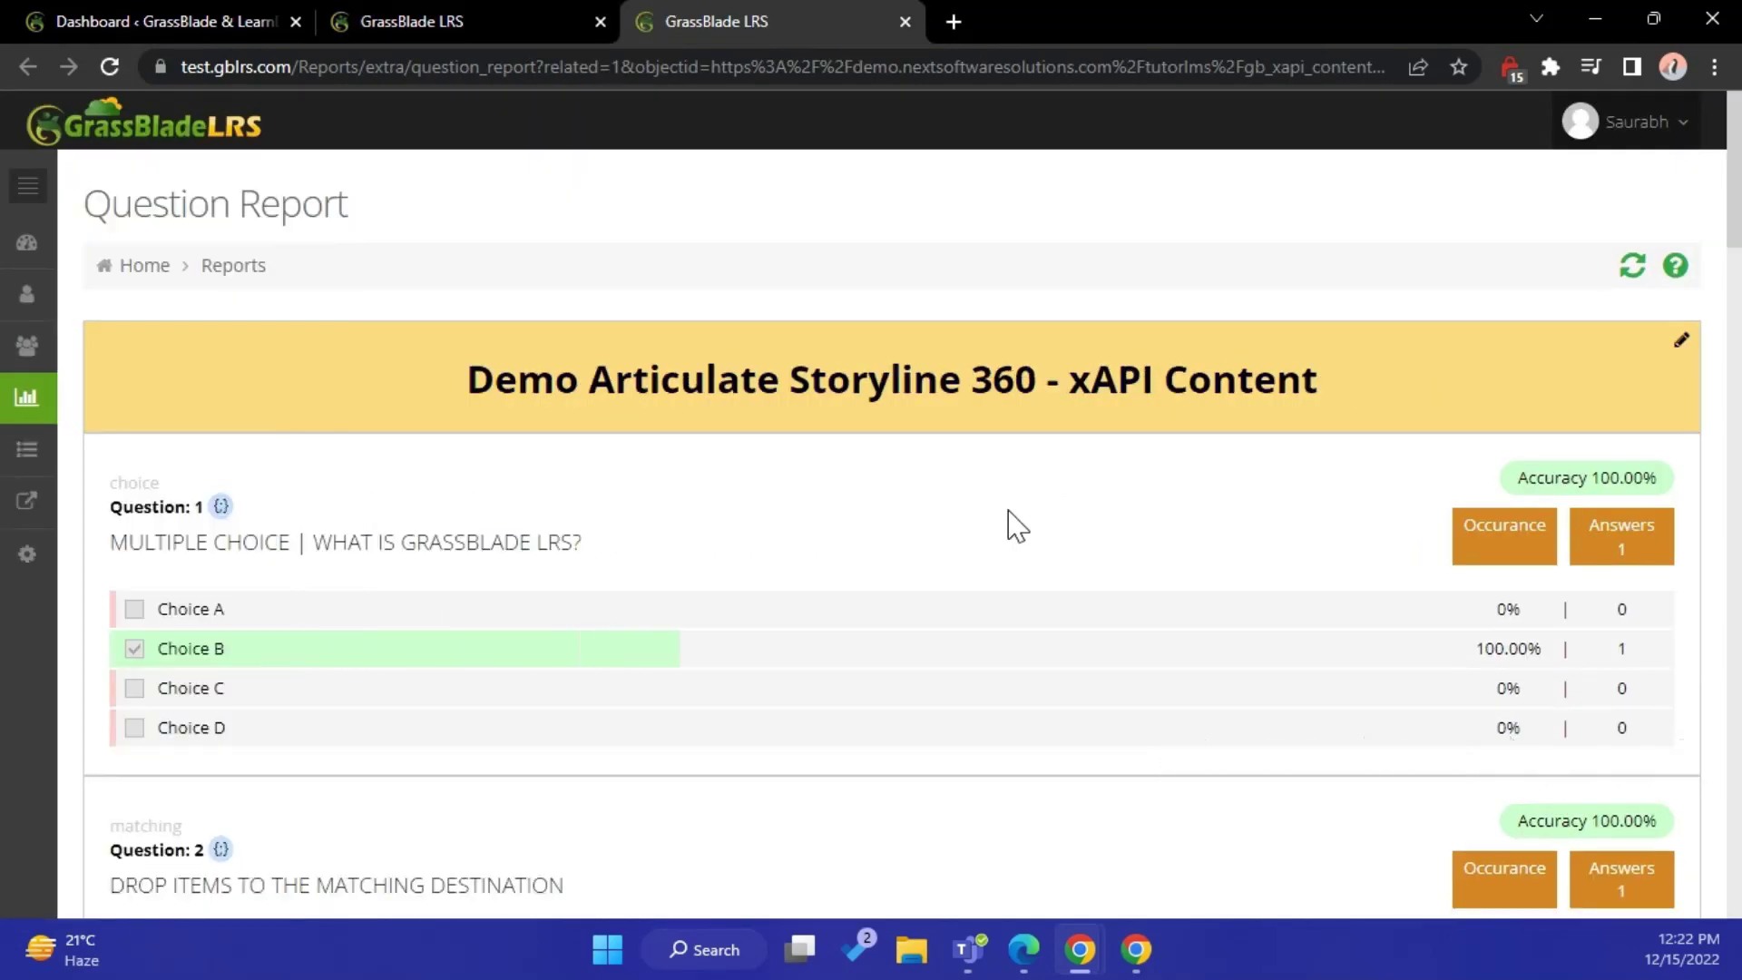
Examine the accuracy, occurrence and answer counts of each question in the Question Report, and close its tab
scroll(1007, 580, down, 1)
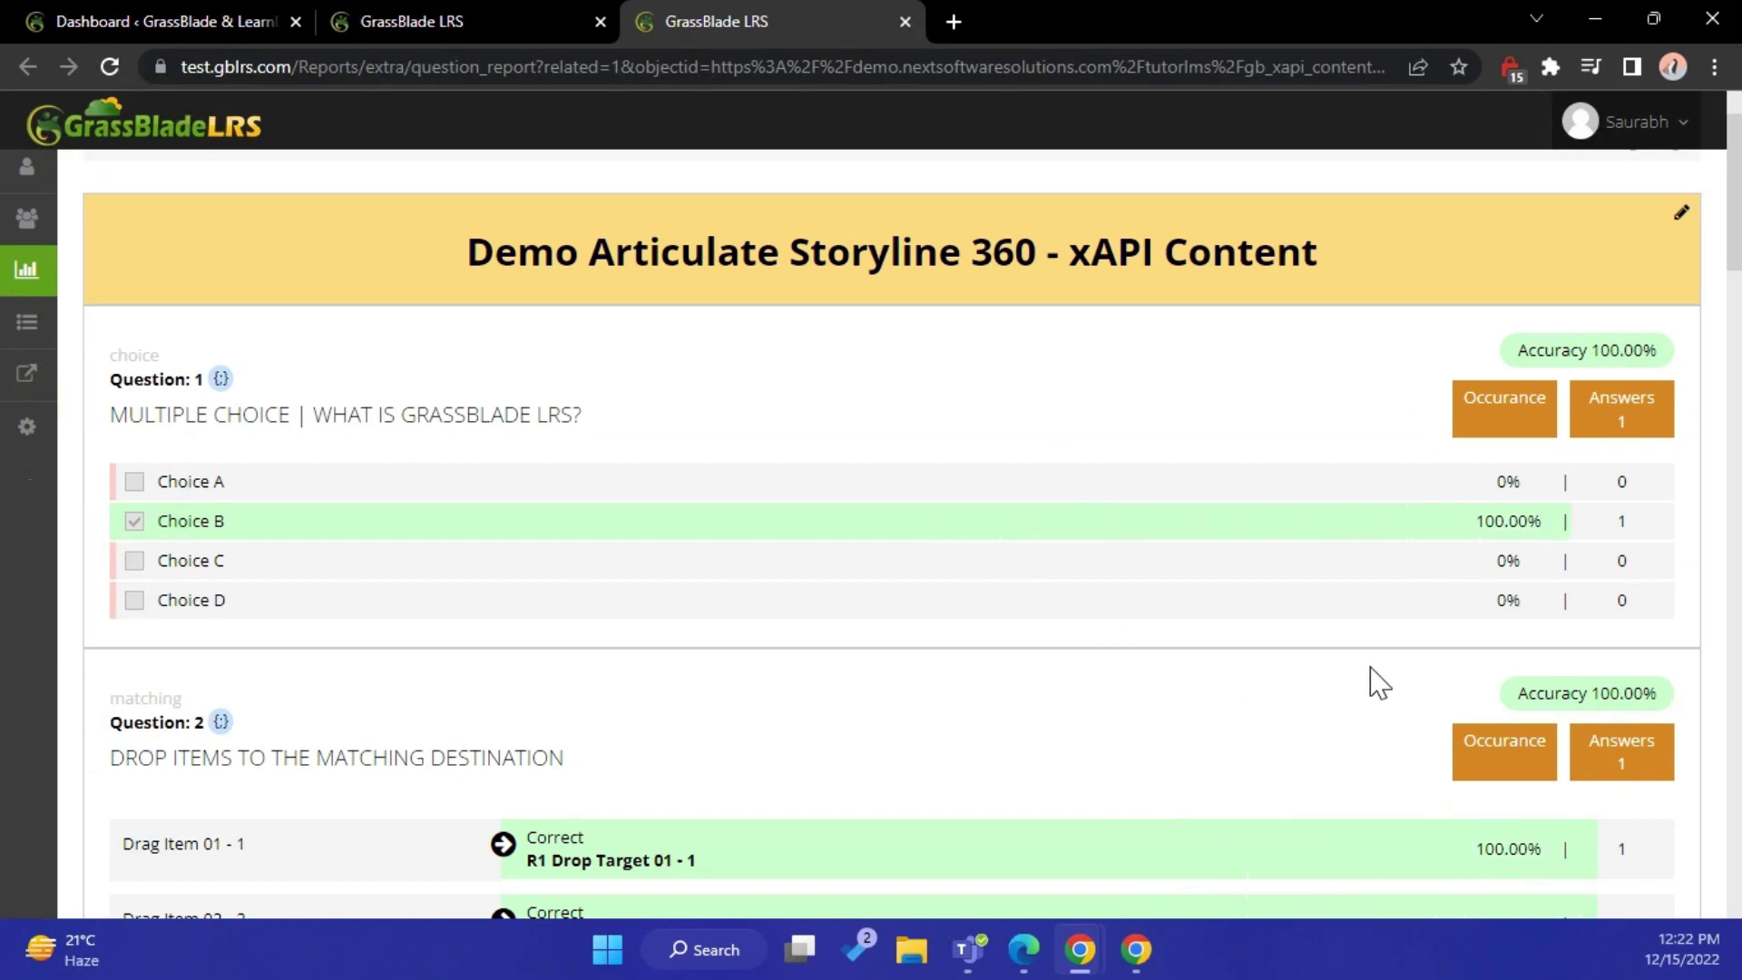
scroll(1366, 681, down, 3)
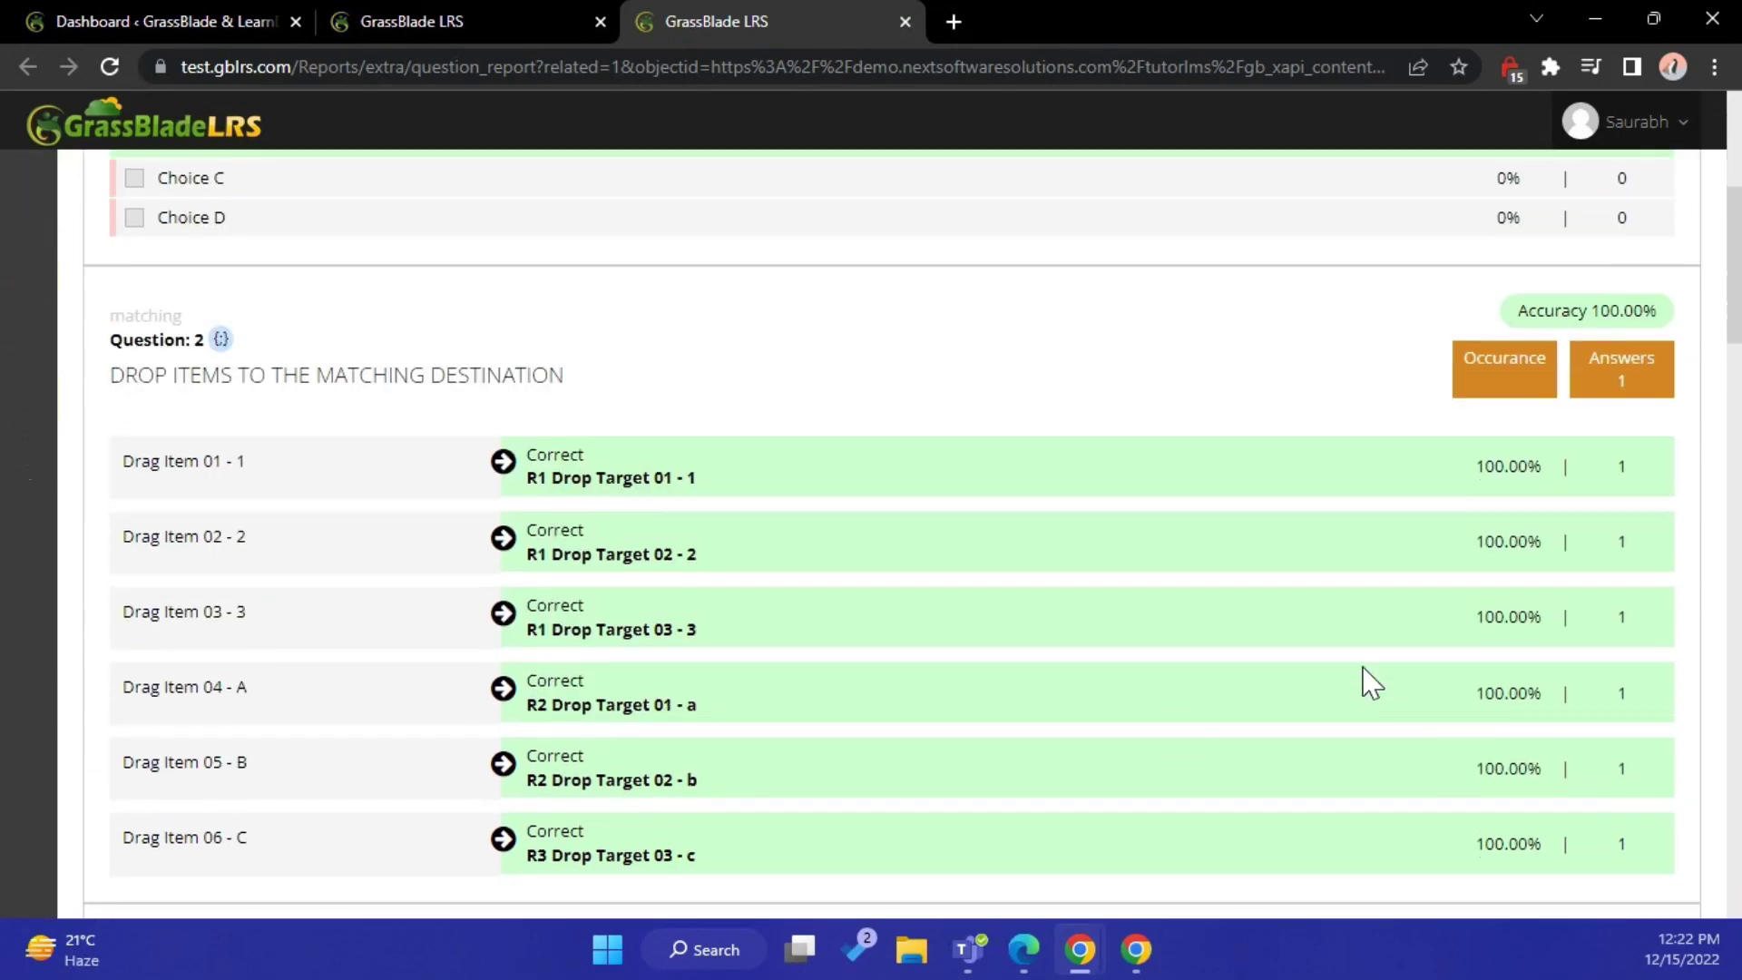
scroll(1366, 681, up, 5)
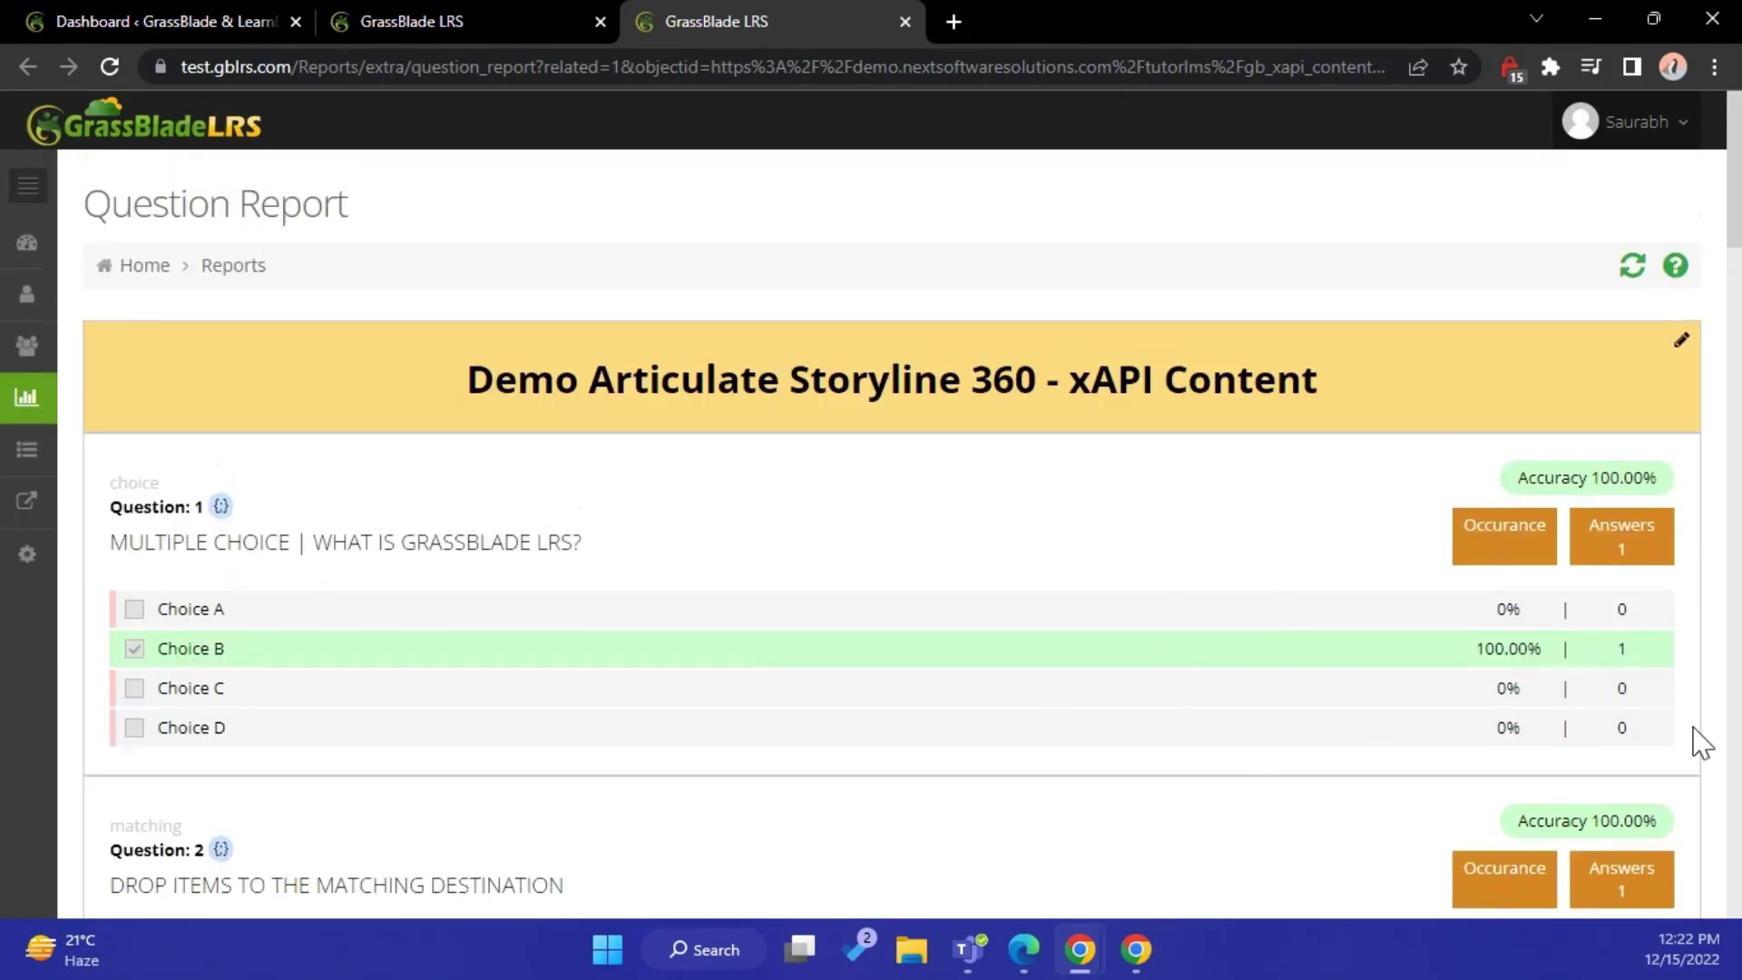
scroll(1643, 735, down, 5)
scroll(1245, 687, down, 5)
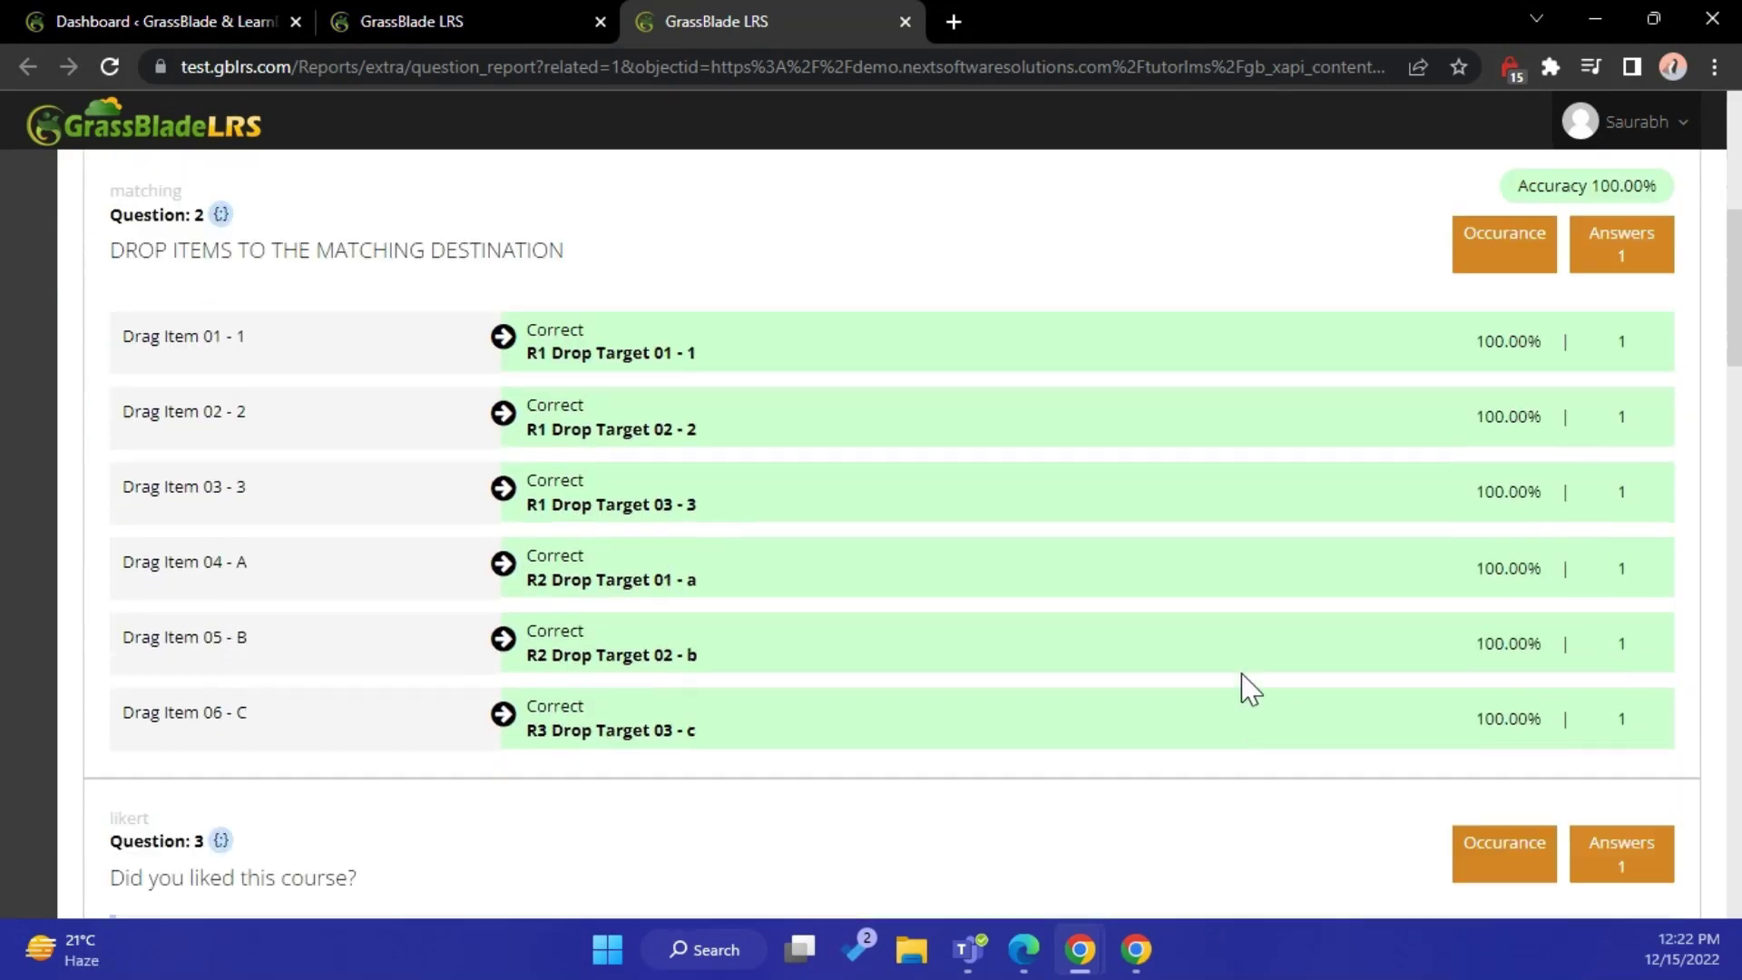
scroll(732, 635, down, 9)
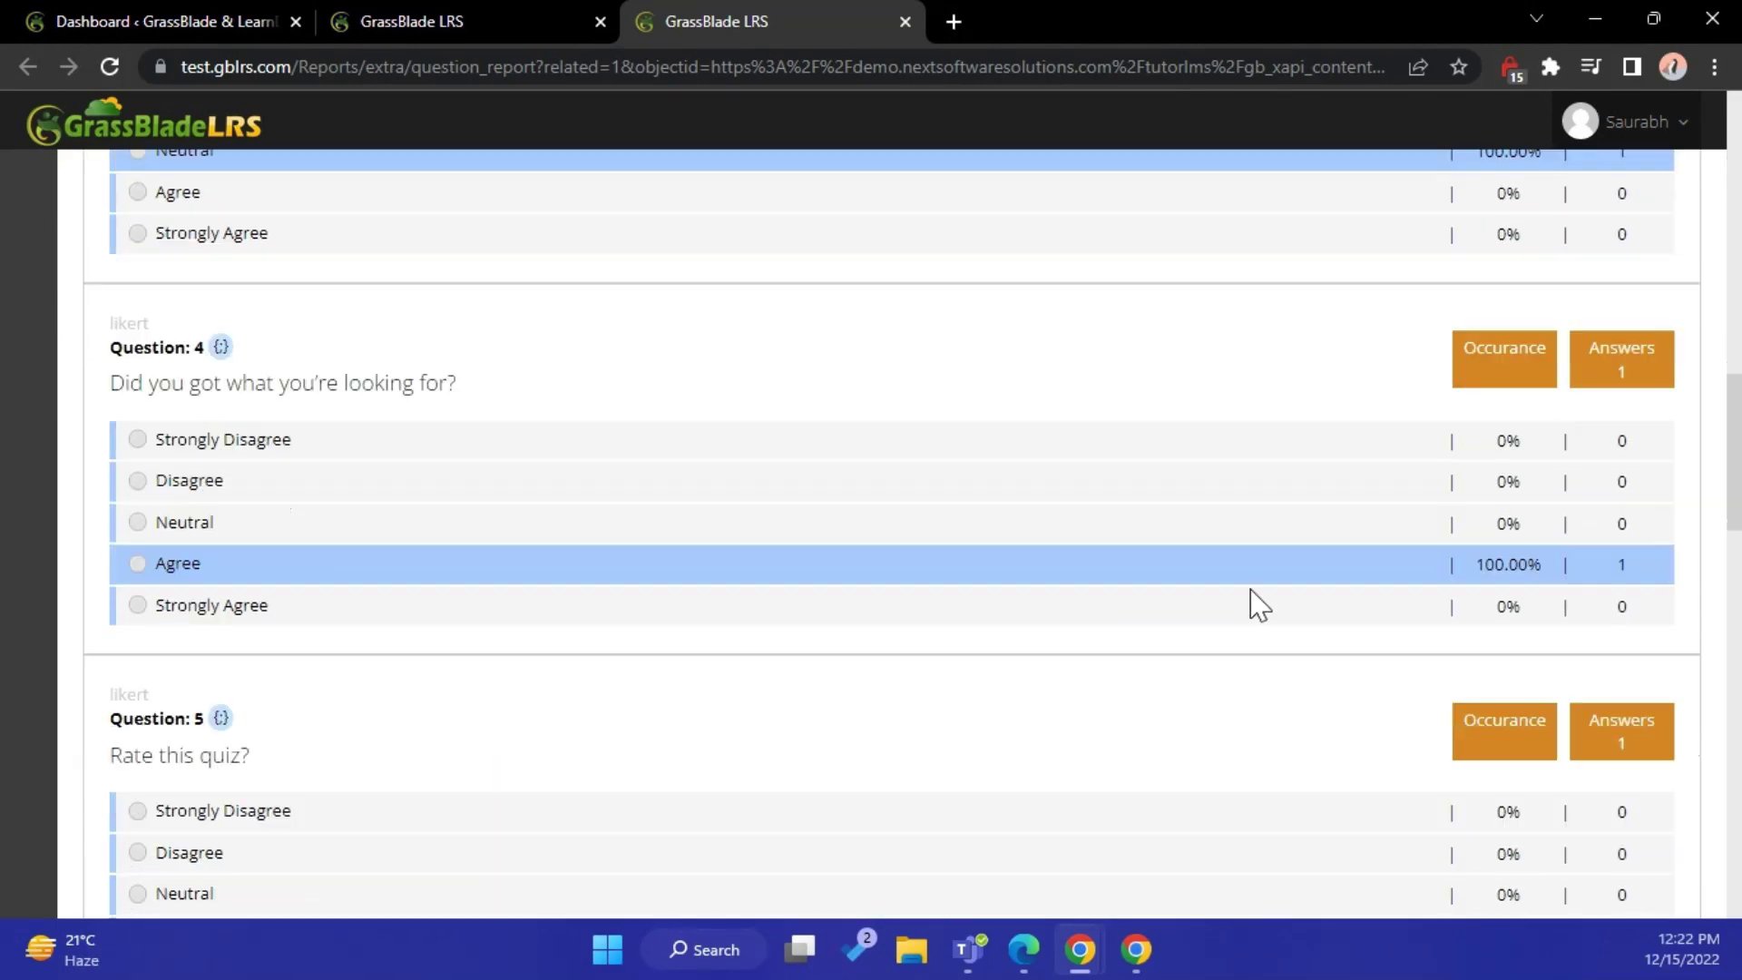
scroll(1244, 610, down, 5)
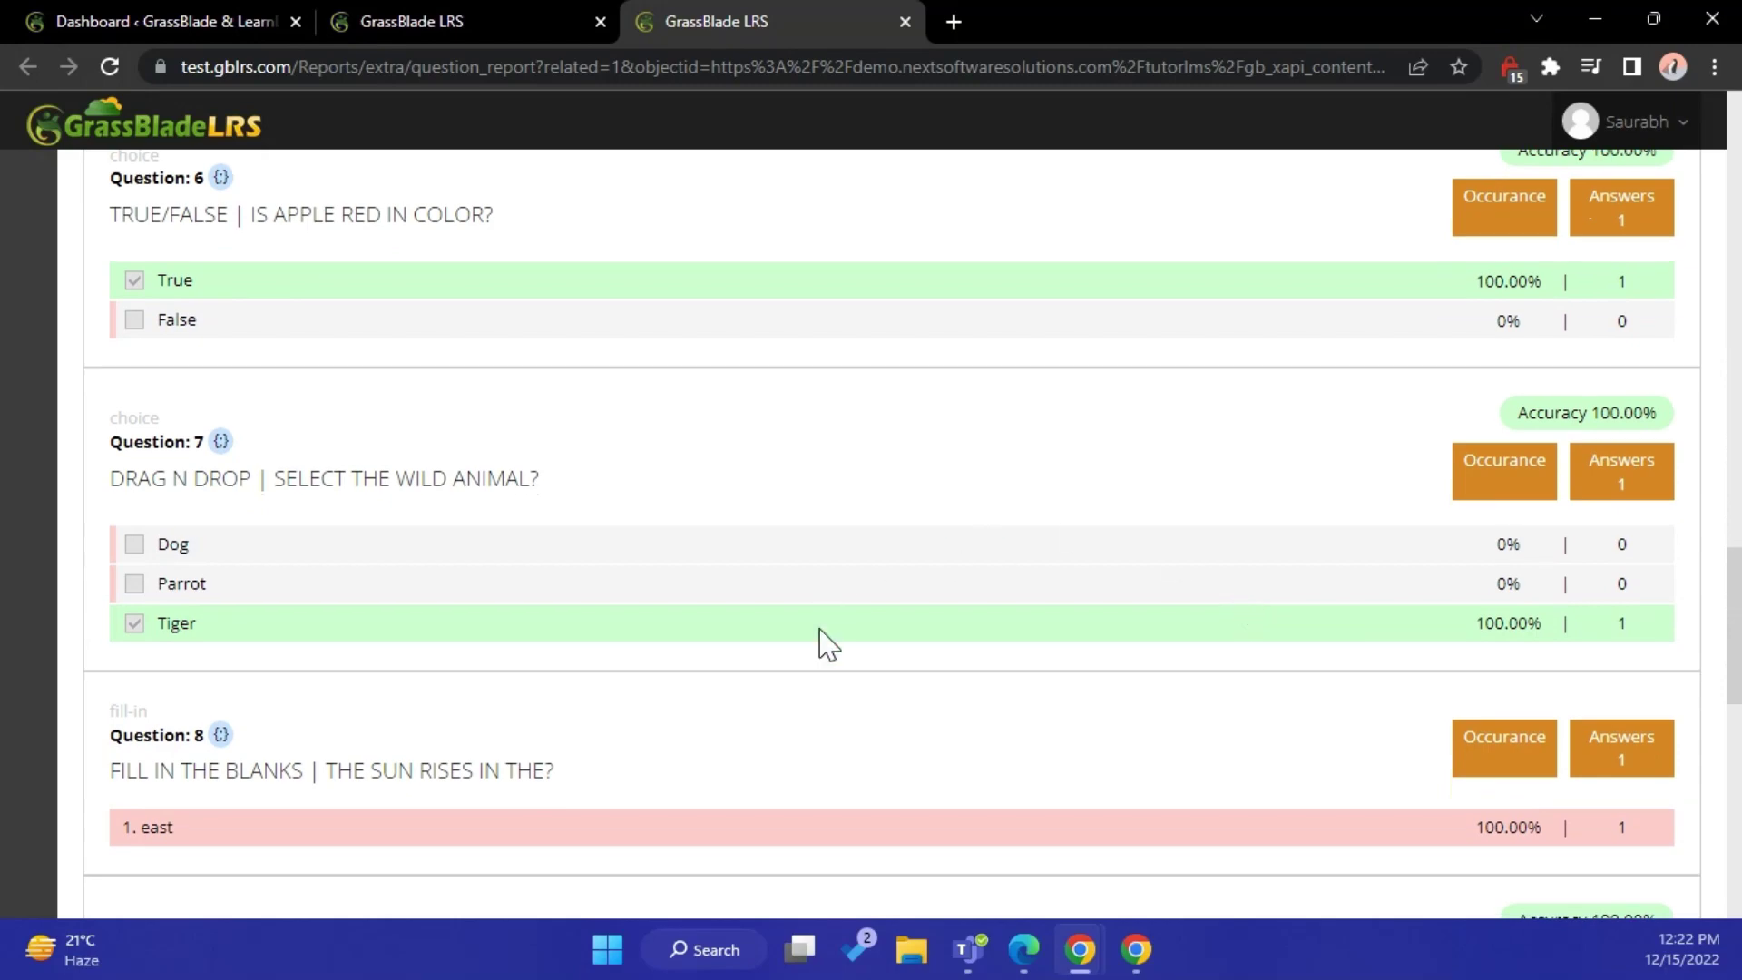
scroll(890, 684, down, 4)
scroll(1207, 708, down, 5)
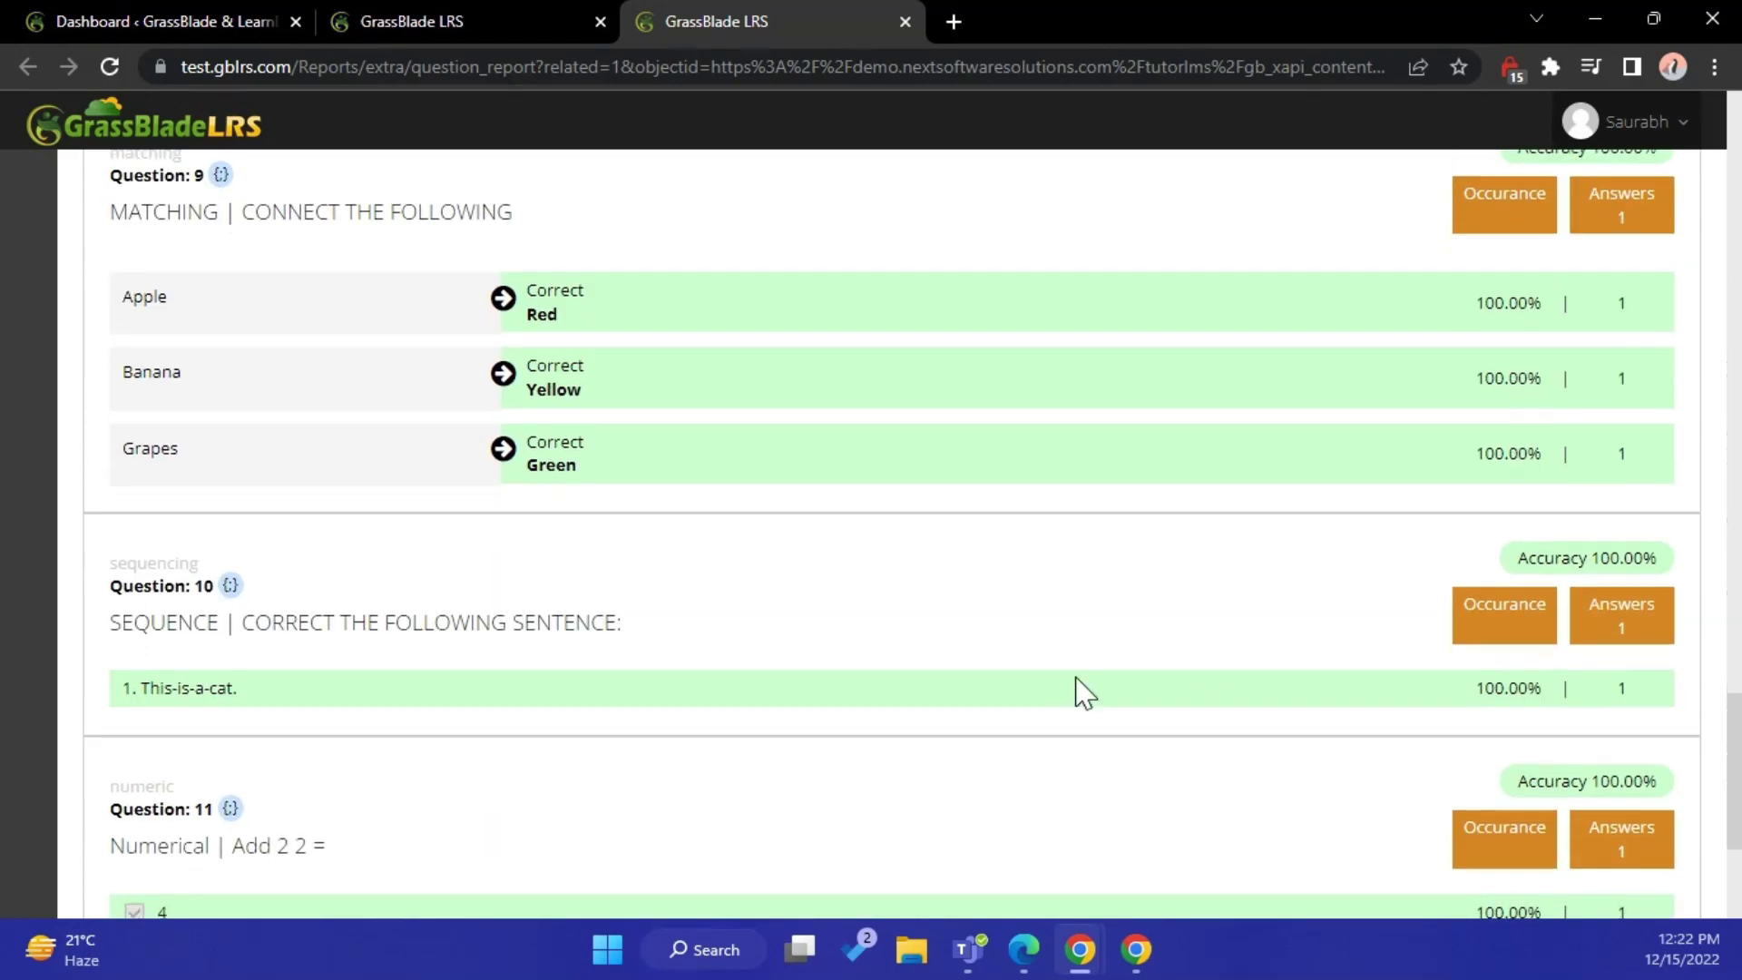
scroll(1080, 694, down, 4)
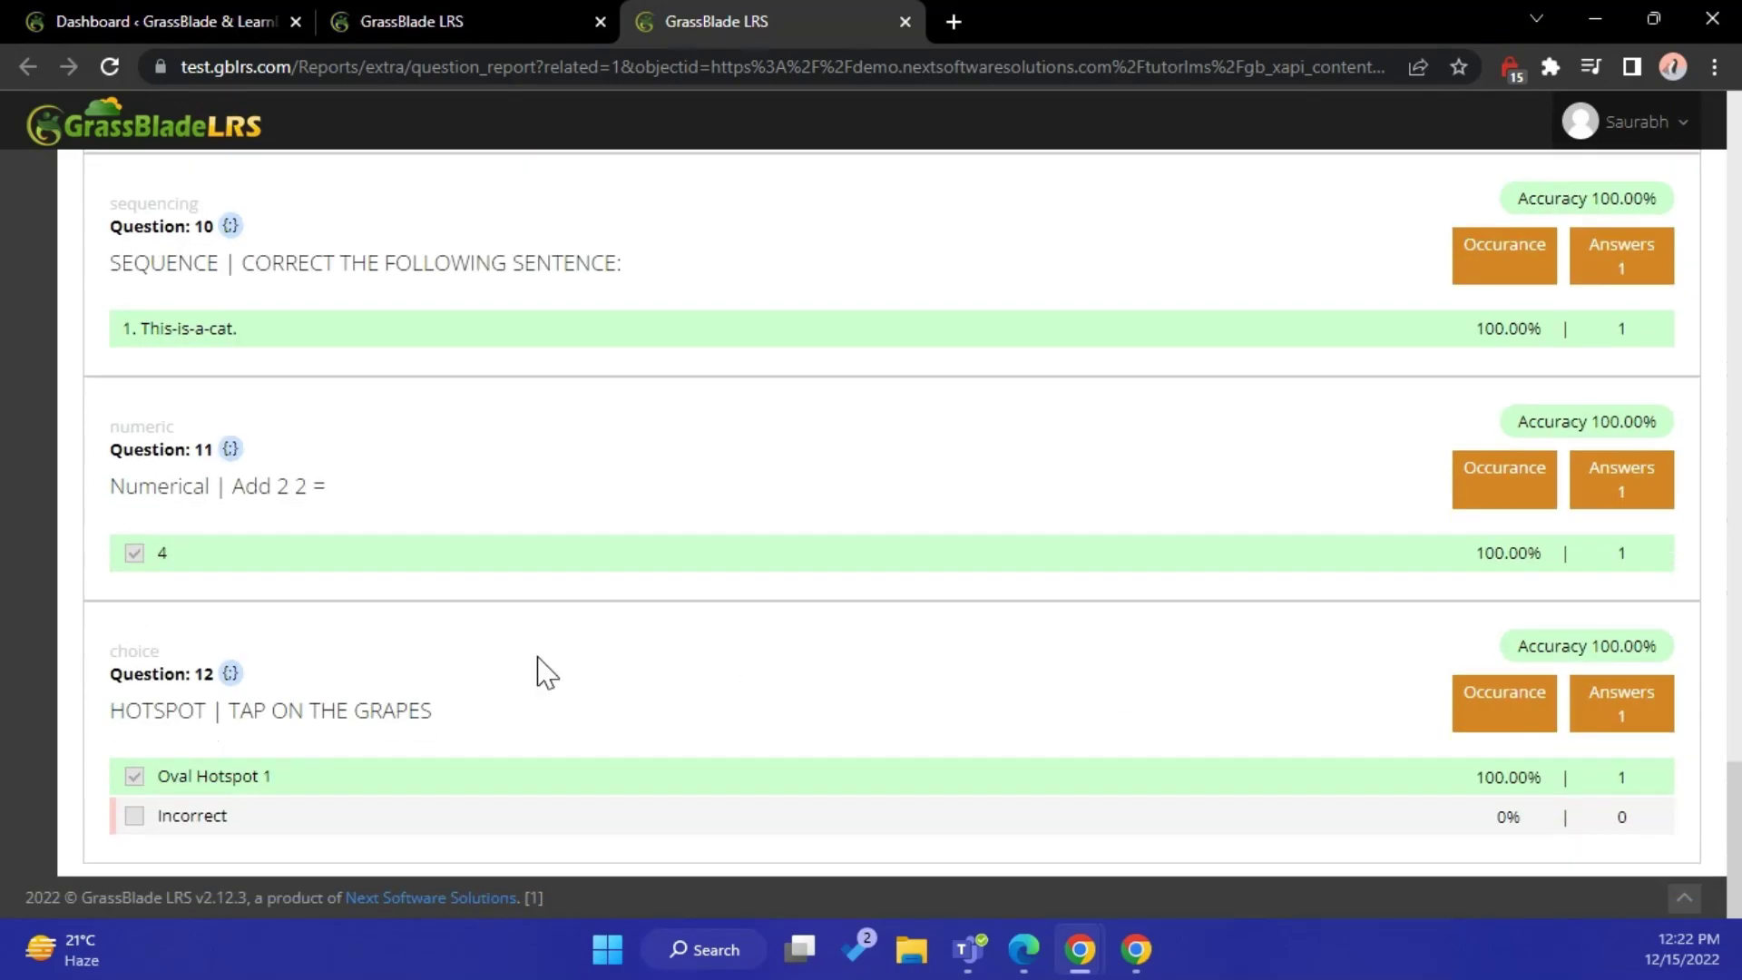
click(910, 19)
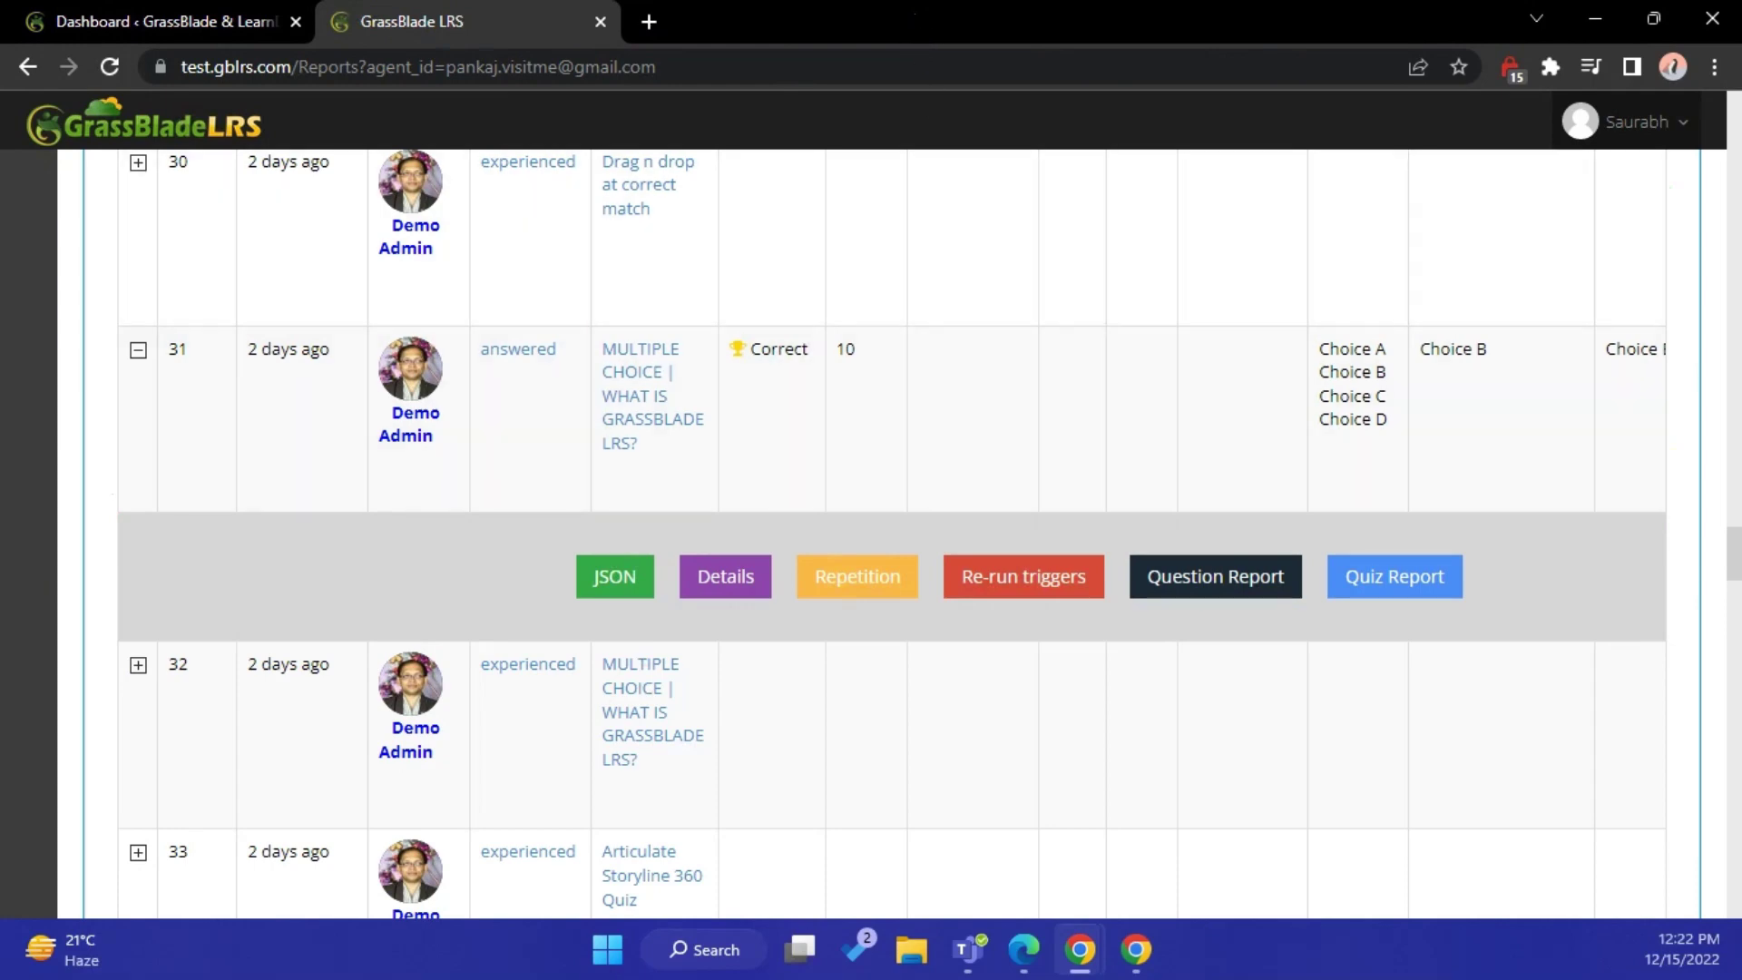
Go back through Demo Admin's activity stream to the most recent statements, including the passed Storyline Content as Tutor LMS Quiz
scroll(690, 649, up, 15)
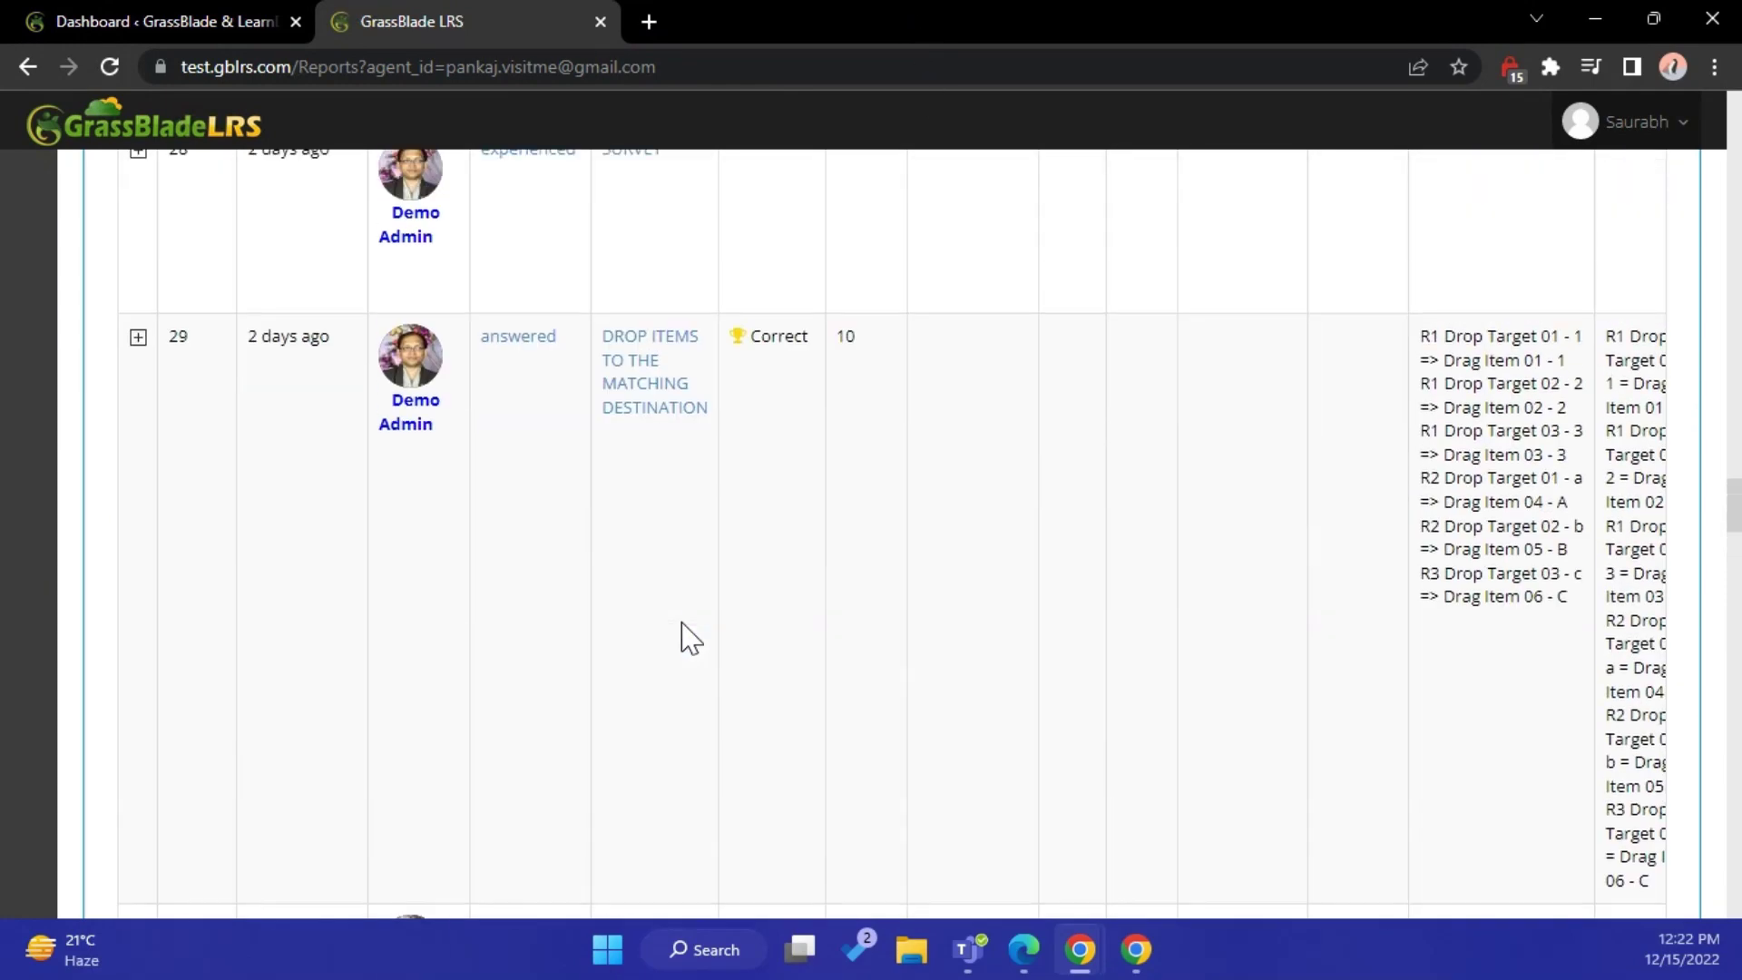
scroll(717, 665, up, 15)
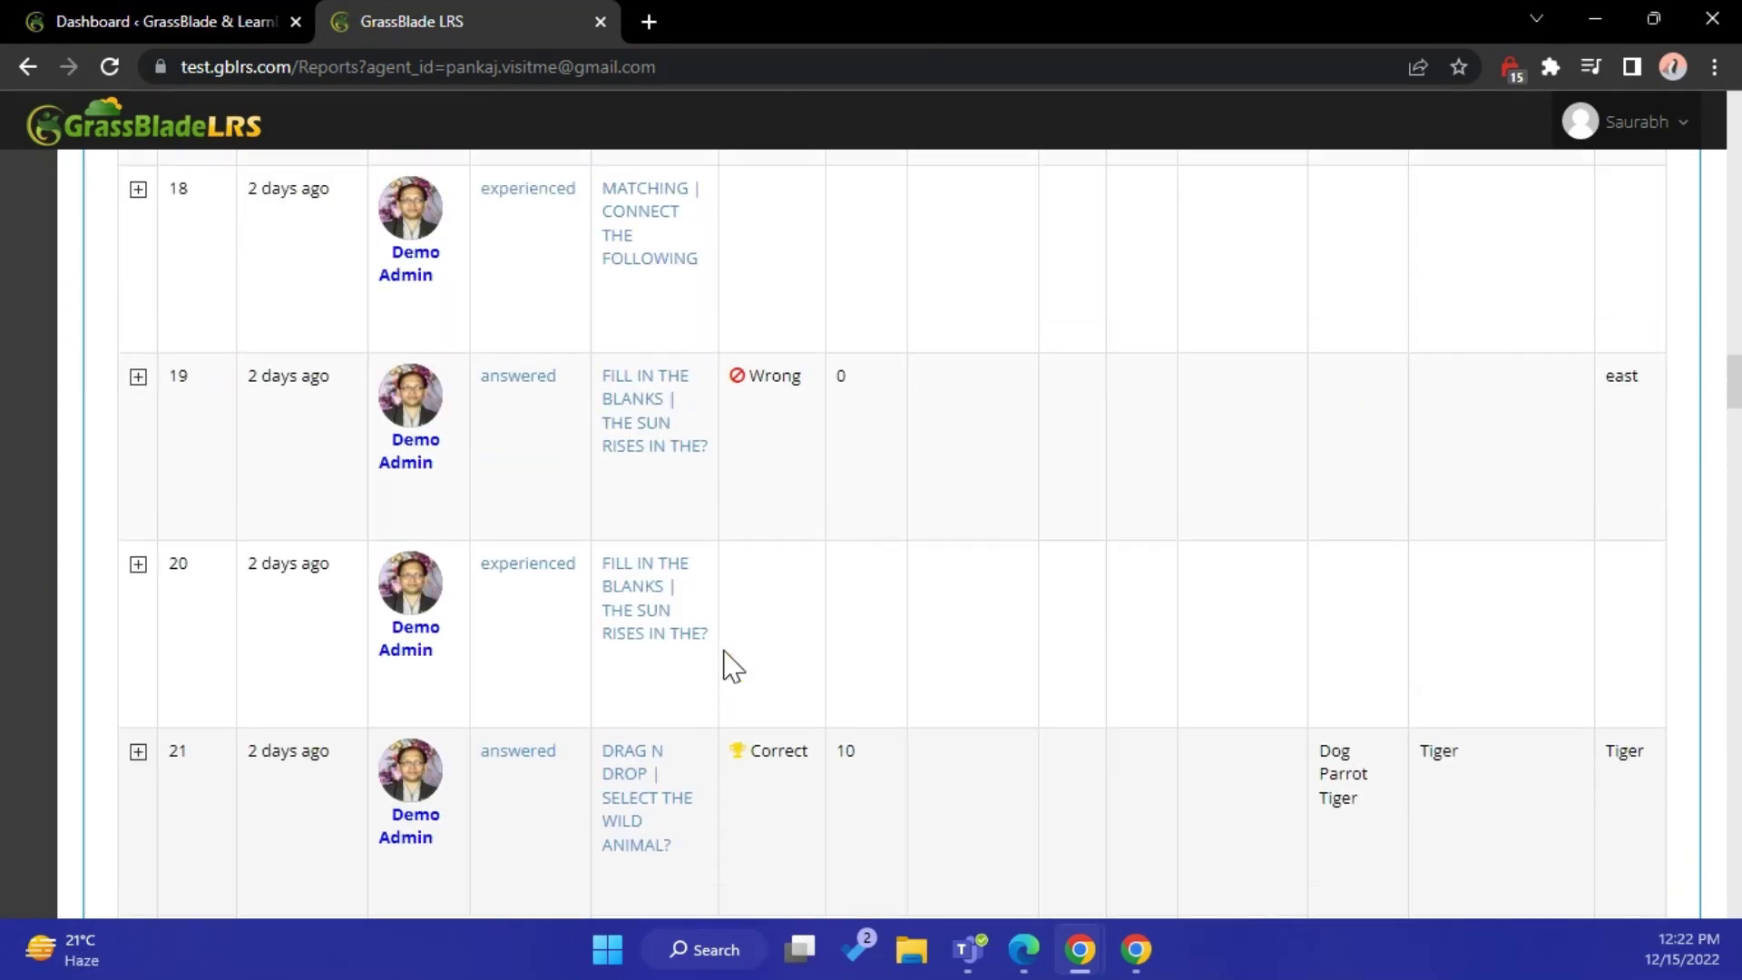
scroll(735, 667, up, 15)
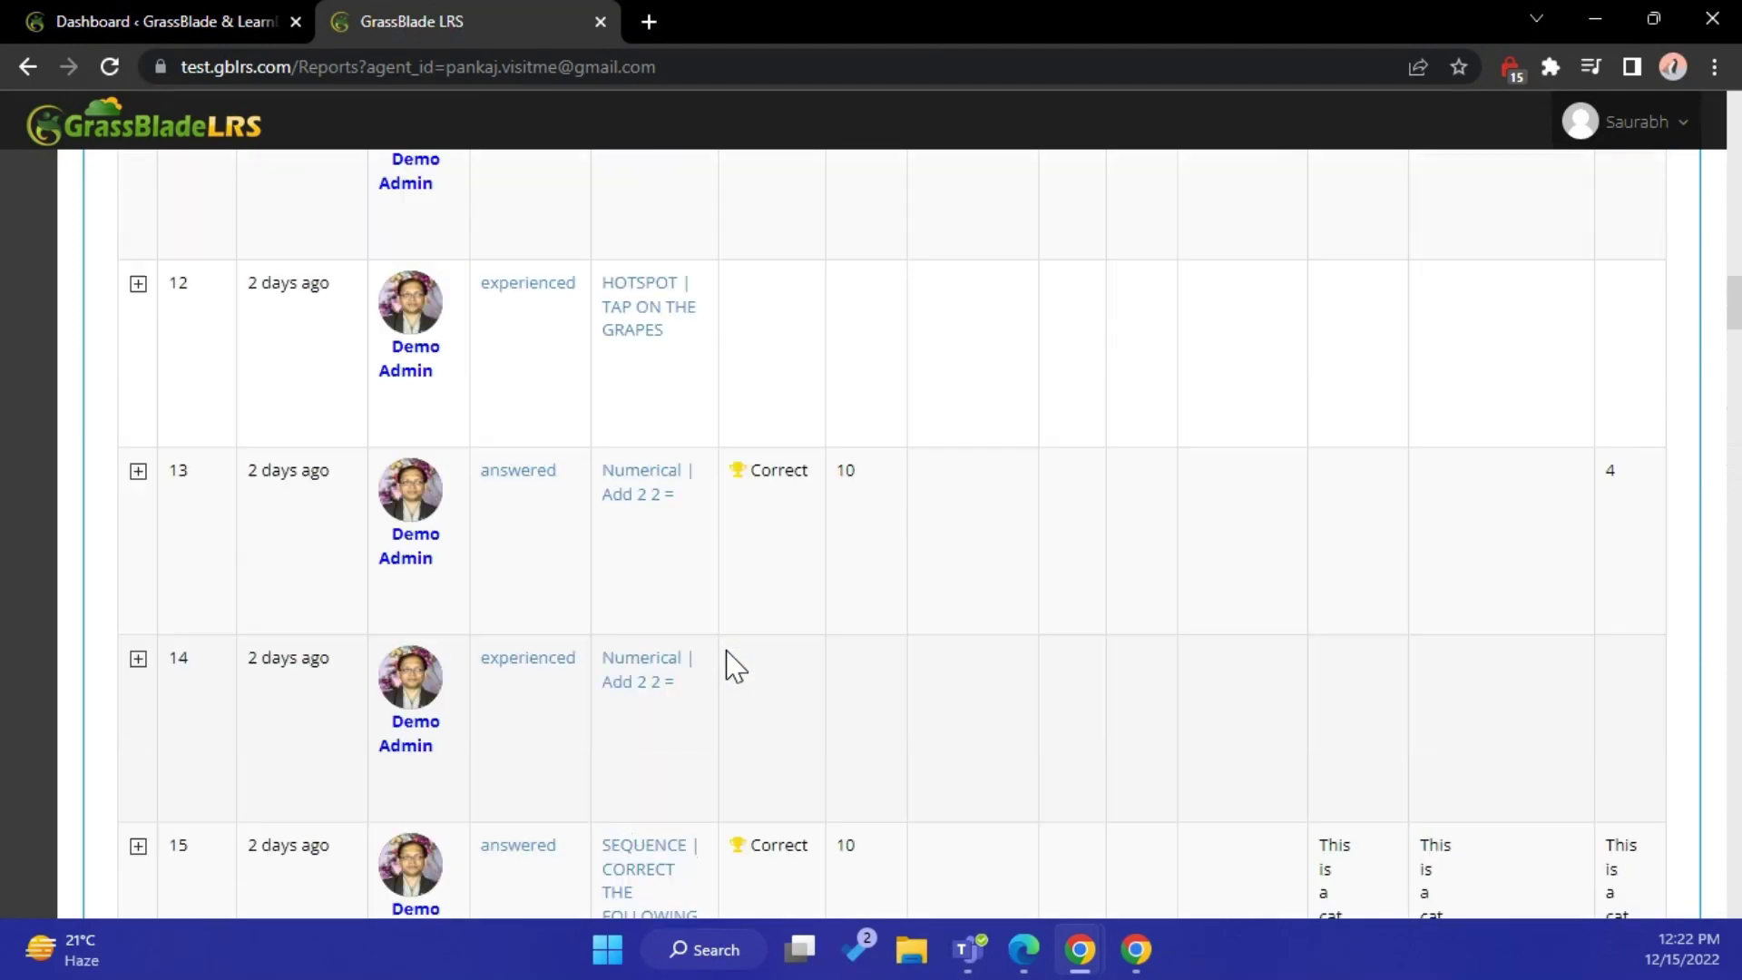
scroll(731, 667, up, 2)
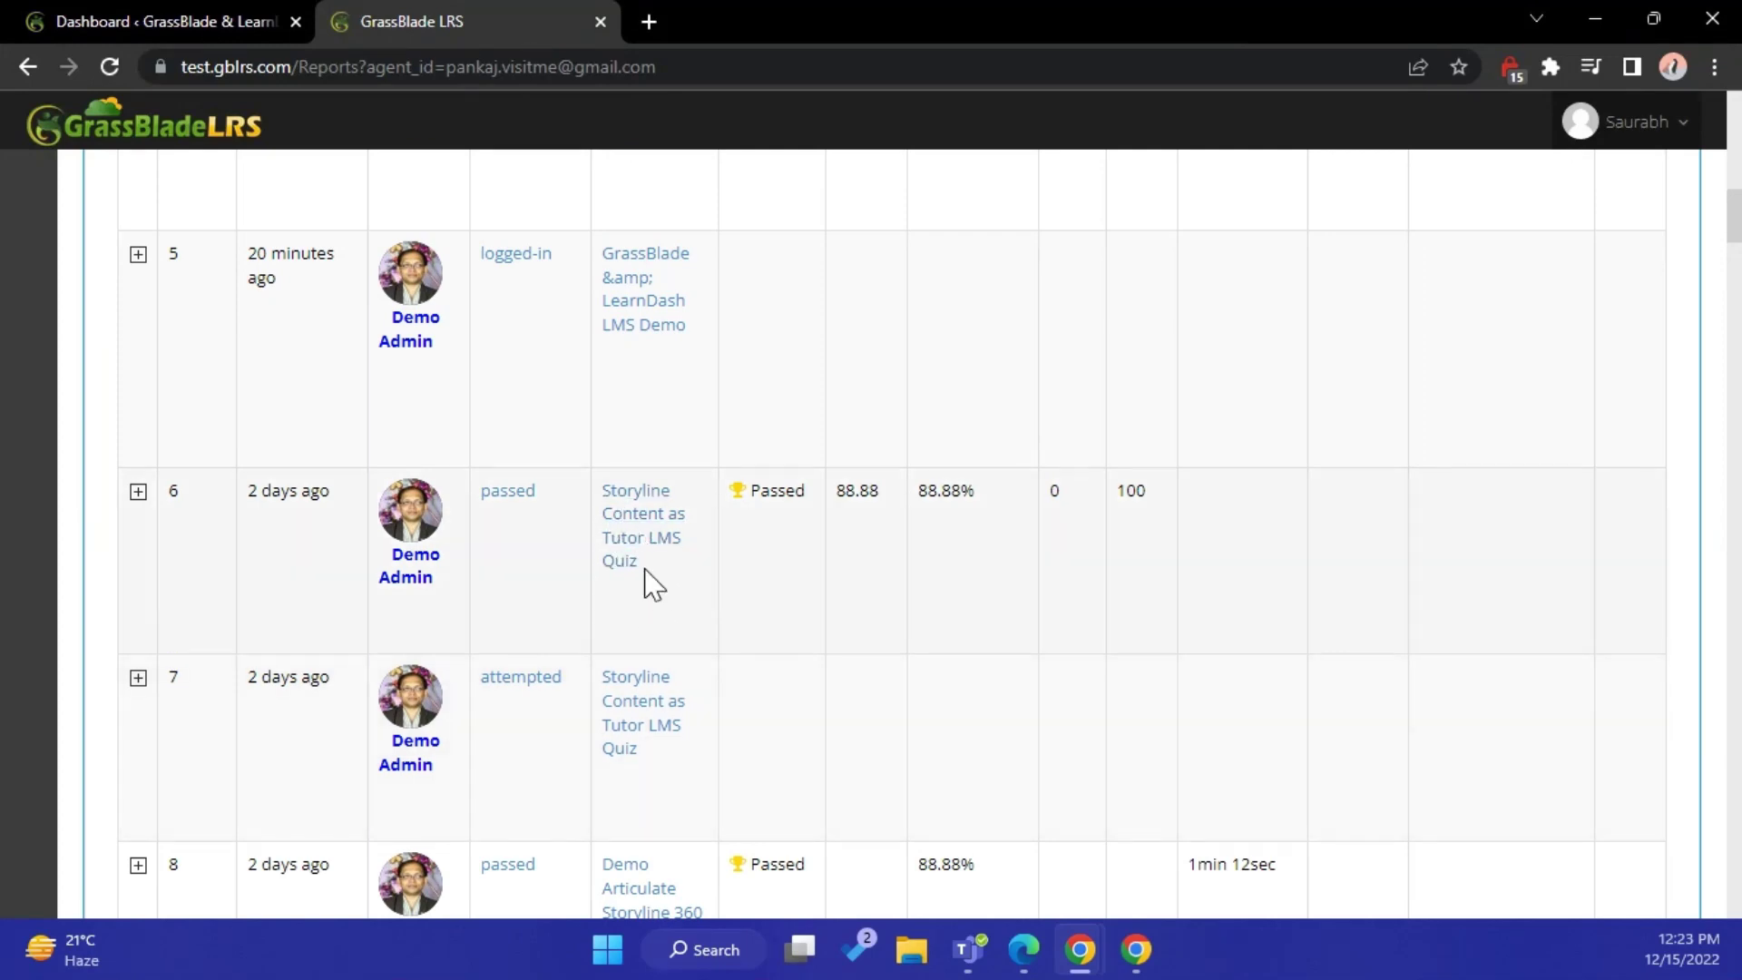
scroll(662, 739, up, 10)
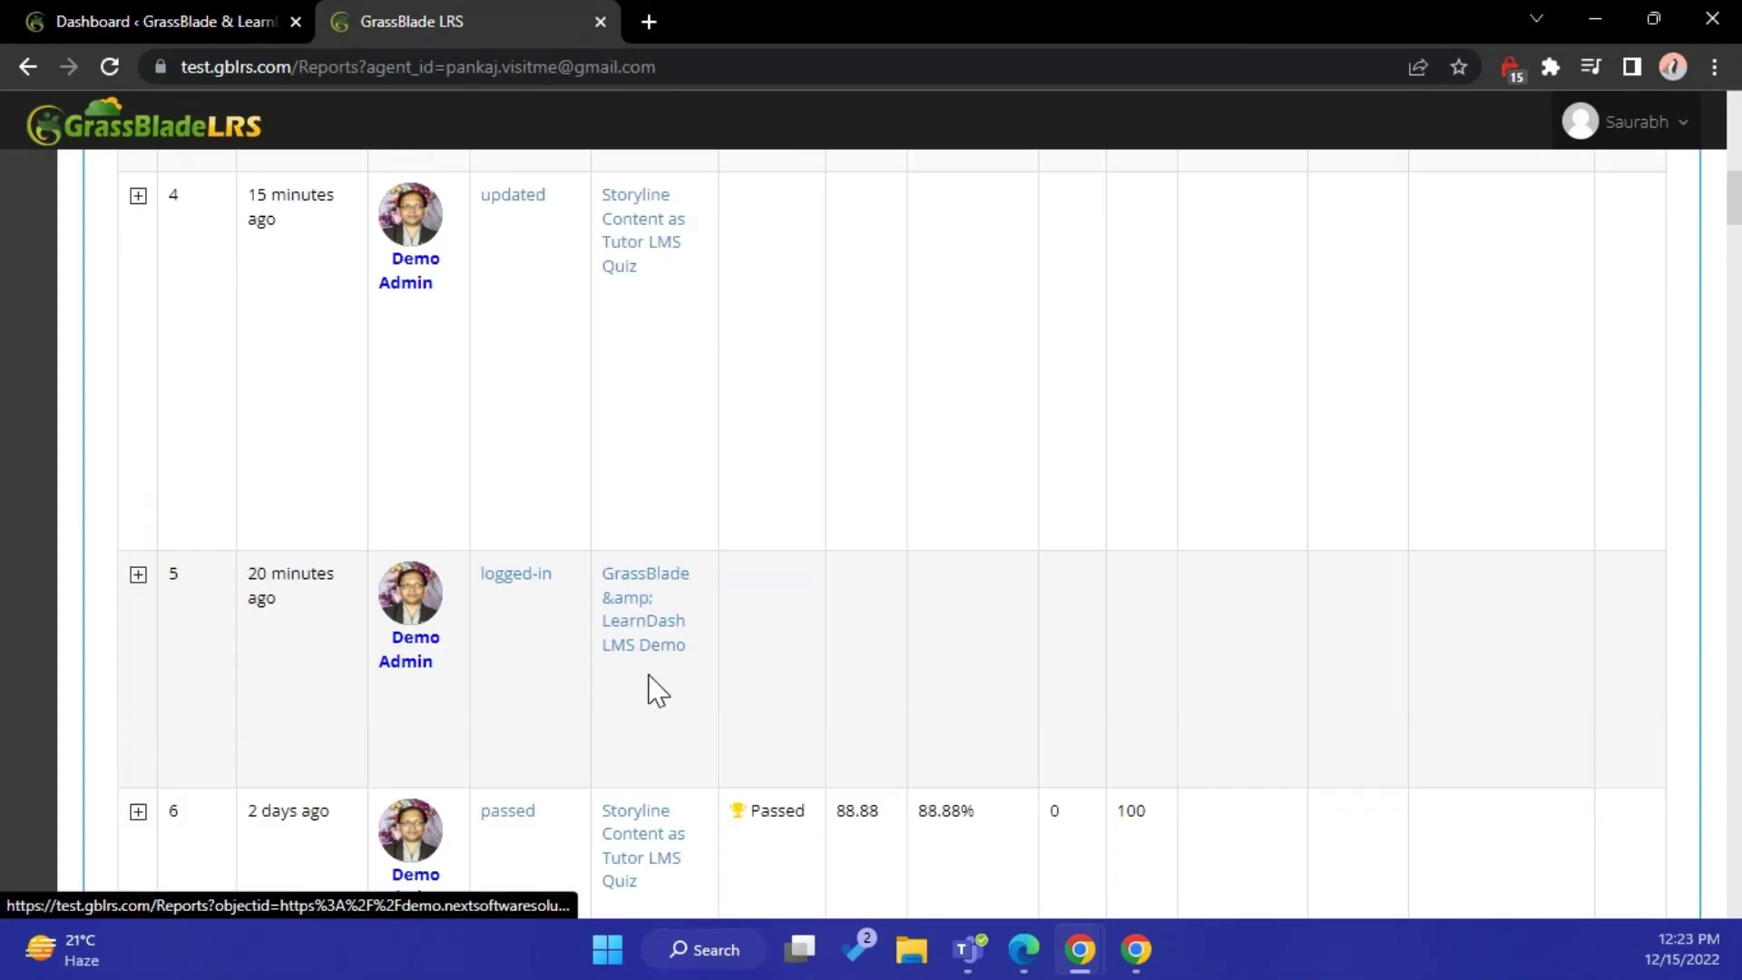